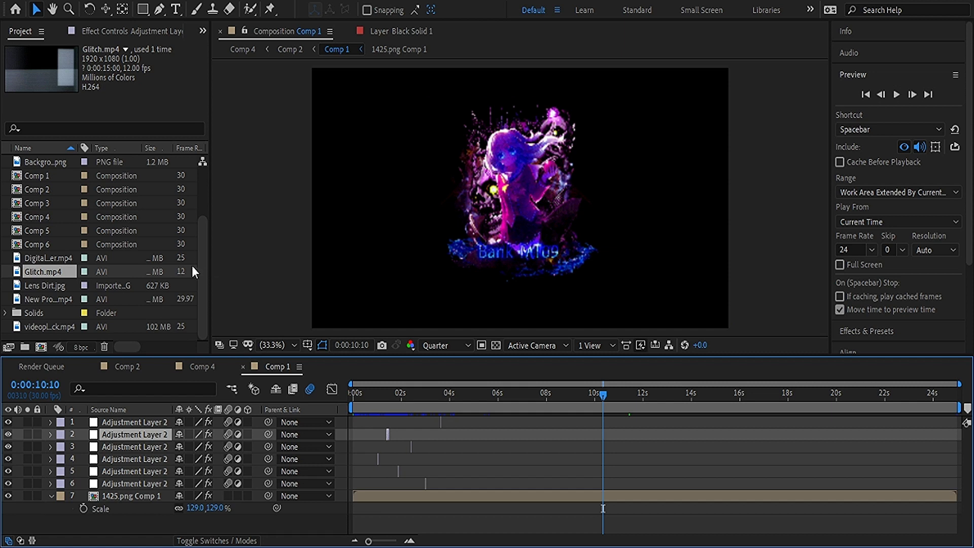
Create a new 1920 × 1080 composition at 30 fps lasting 25 seconds
click(114, 327)
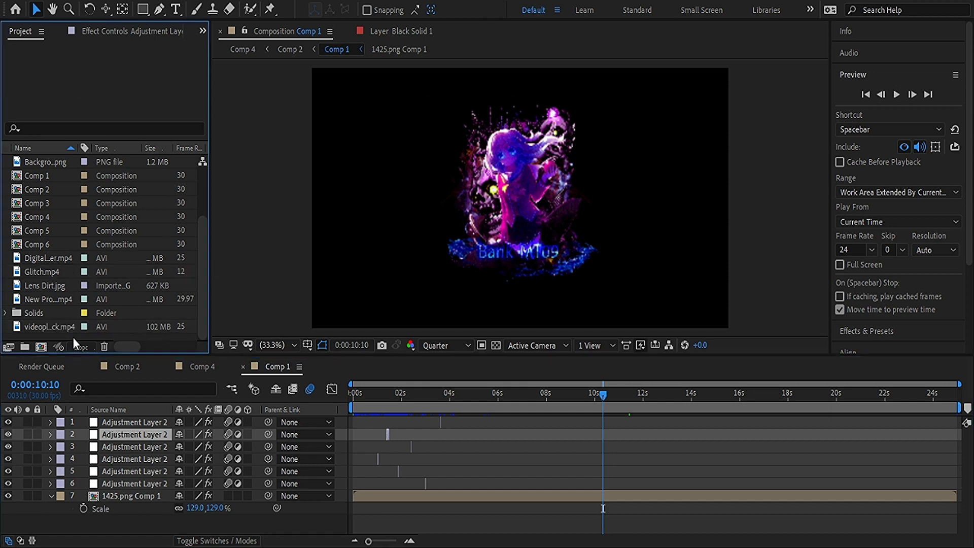
click(105, 344)
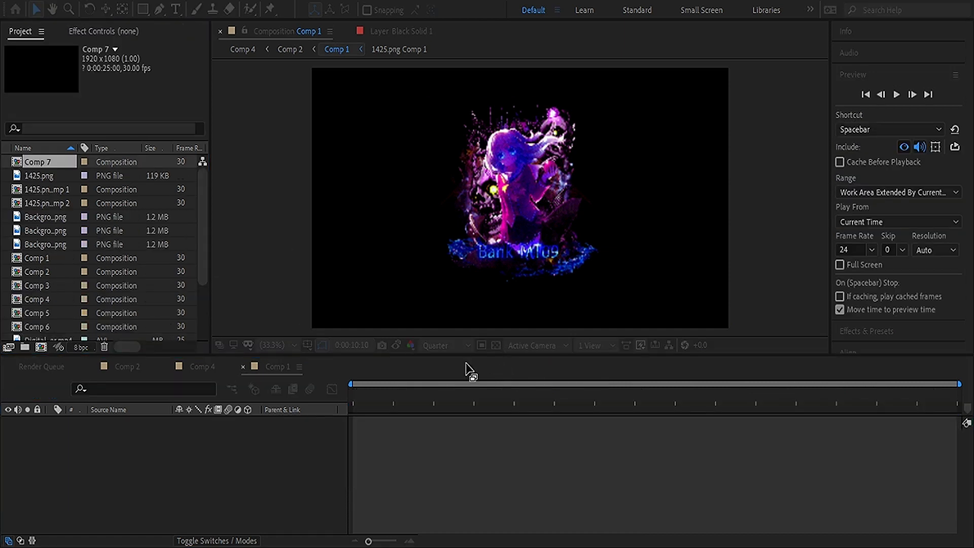
click(129, 449)
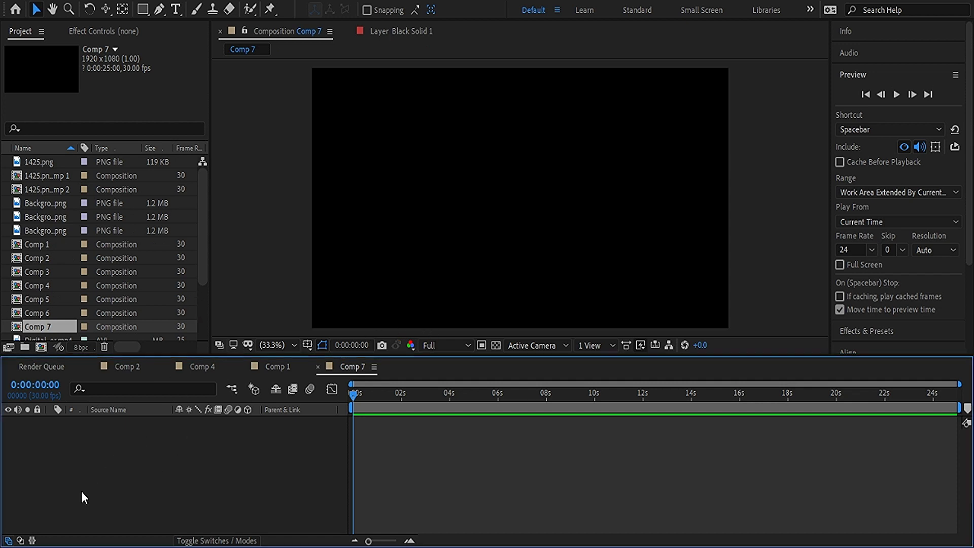
Add the 1425.png image as a layer in Comp 7
click(45, 271)
click(45, 162)
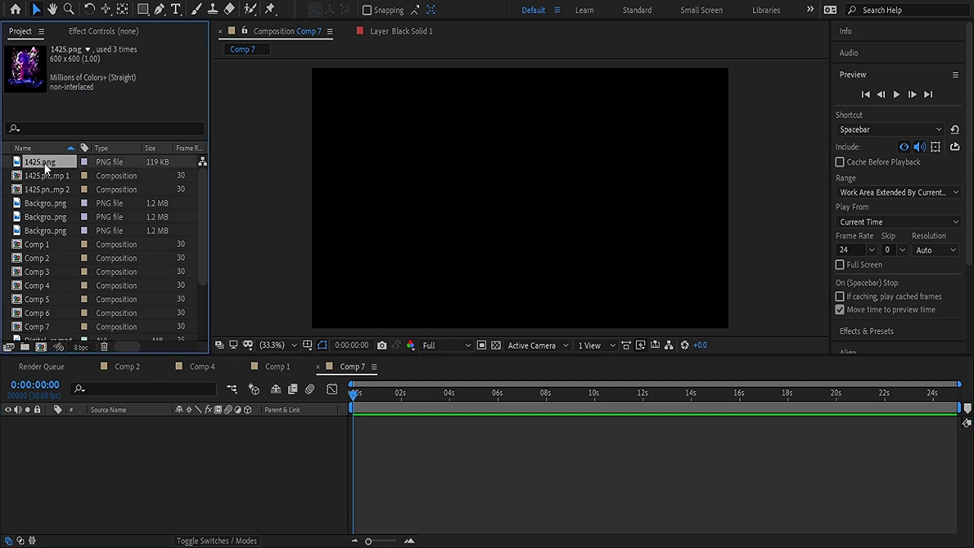
drag(44, 163, 117, 446)
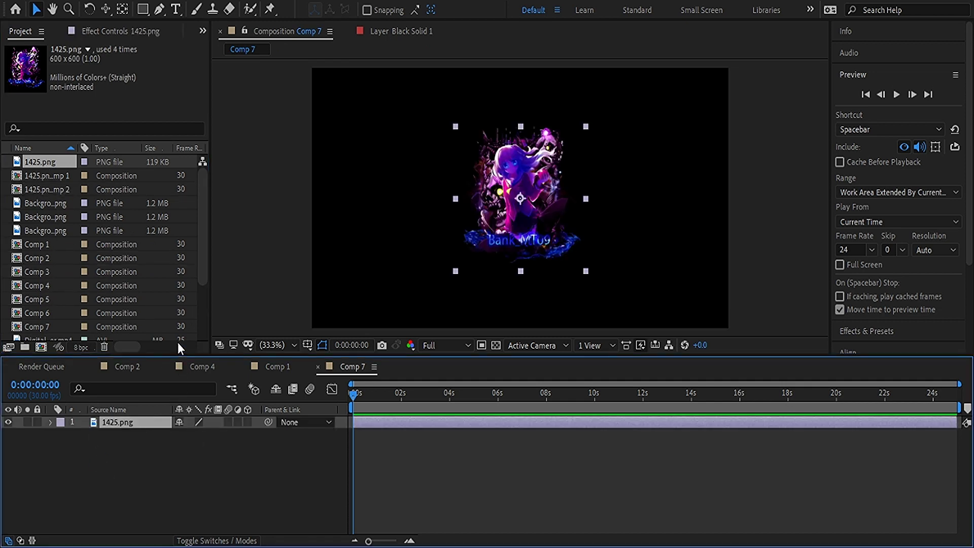
Pre-compose the 1425.png layer and add an adjustment layer above it
key(ctrl+shift+c)
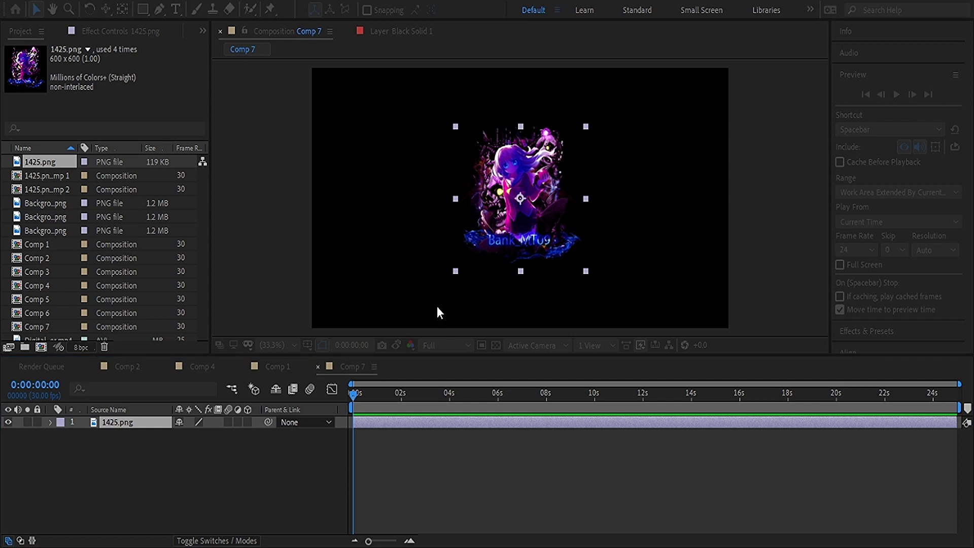
key(Return)
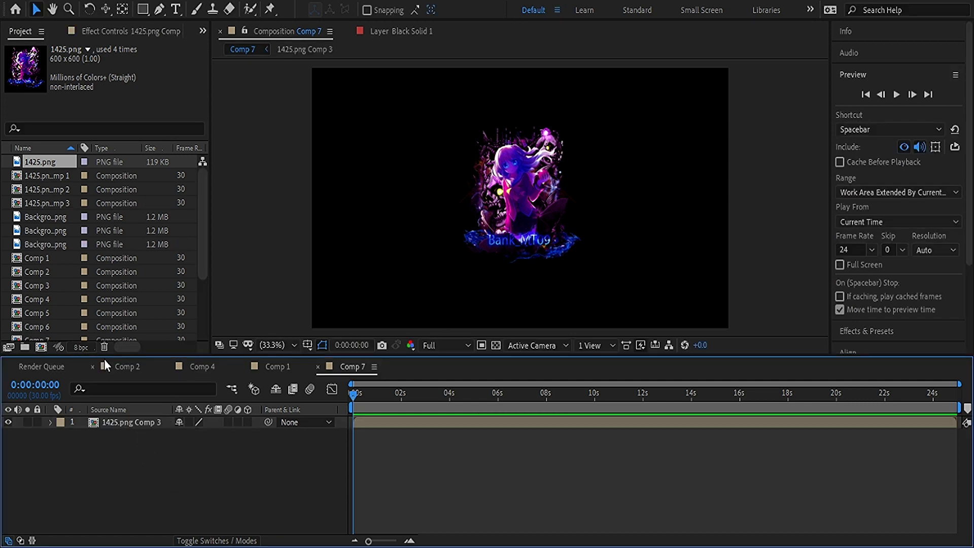
click(88, 476)
key(ctrl+alt+y)
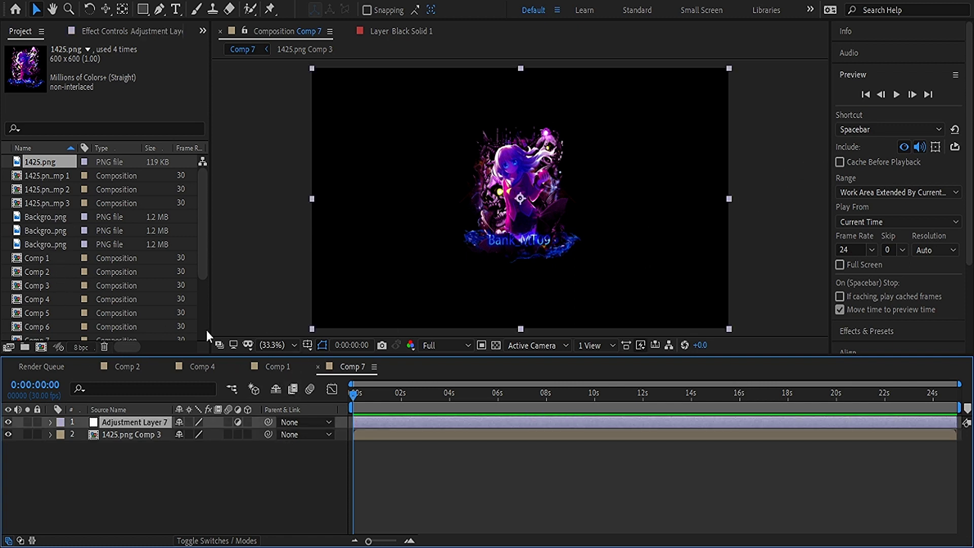
Examine the Wave Warp settings on the bottom adjustment layer of Comp 1, and return to Comp 7
click(274, 367)
click(126, 457)
click(140, 480)
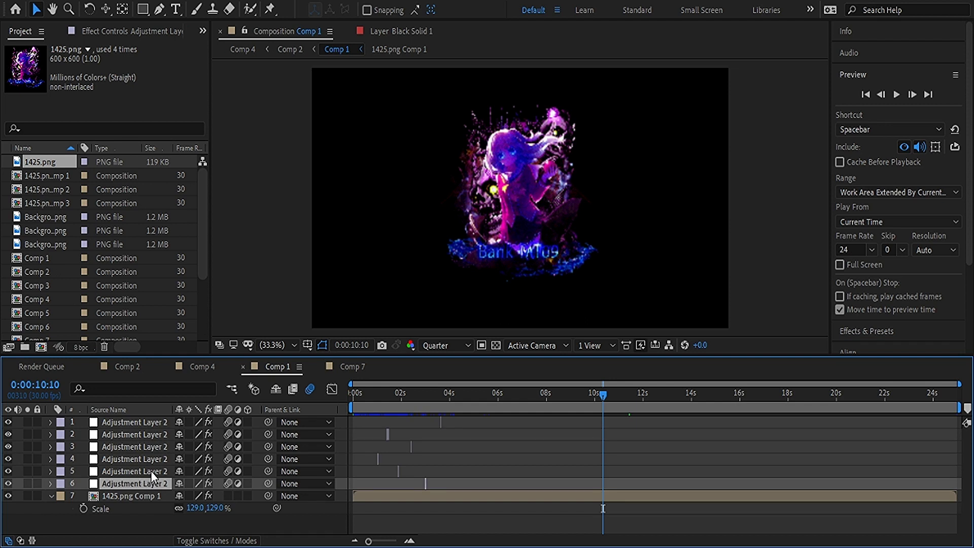
click(133, 31)
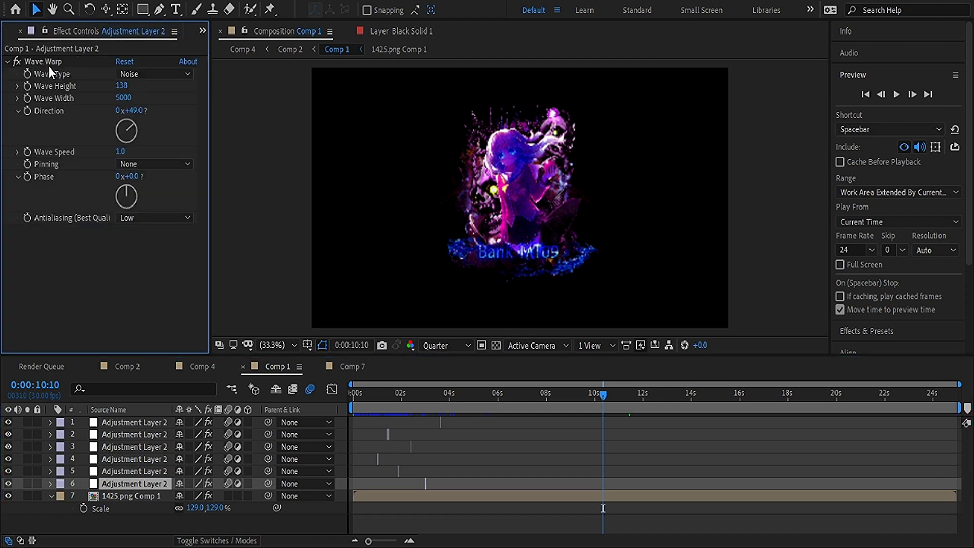
click(350, 366)
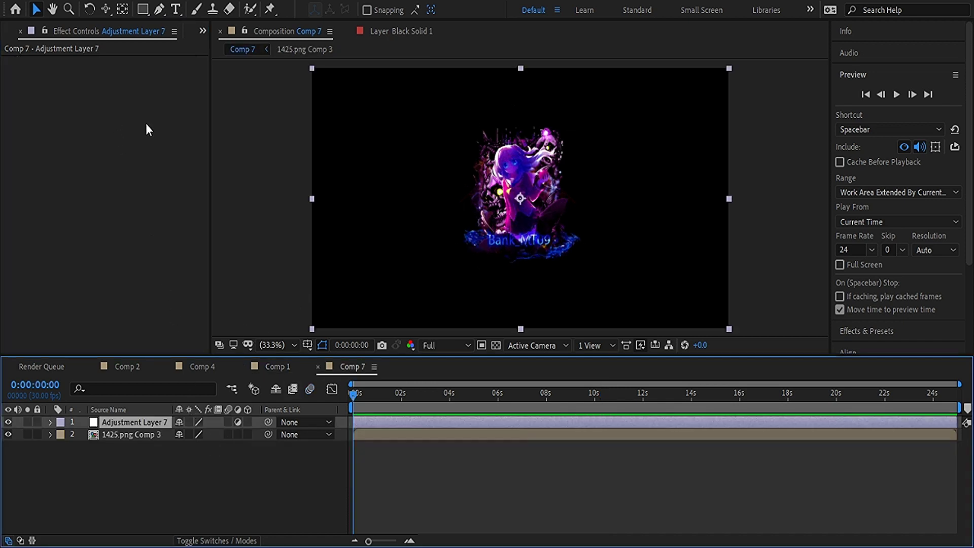
Duplicate the adjustment layer in Comp 7 three times
click(108, 77)
key(ctrl+d)
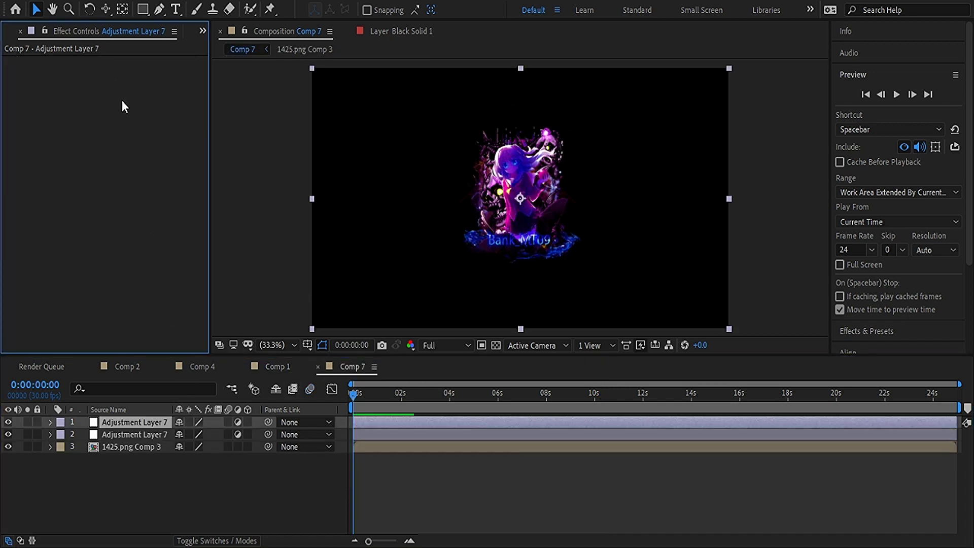
key(ctrl+d)
key(ctrl+d)
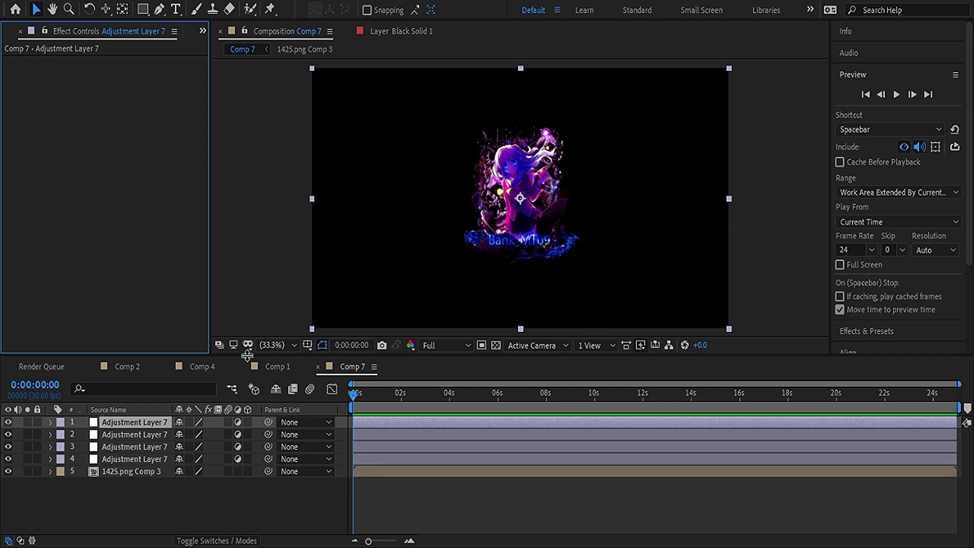
Copy the Wave Warp effect from the second adjustment layer of Comp 1 onto the second adjustment layer of Comp 7
click(147, 435)
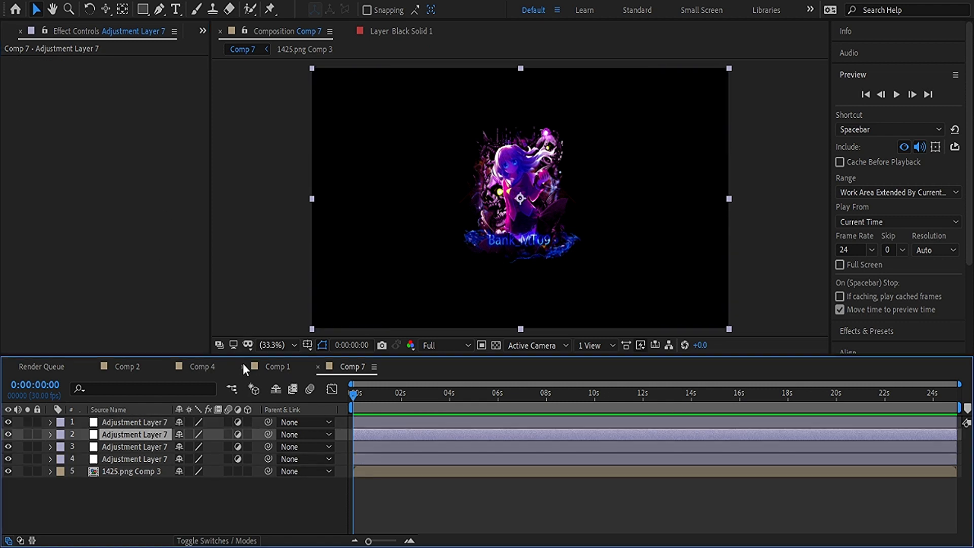
click(277, 373)
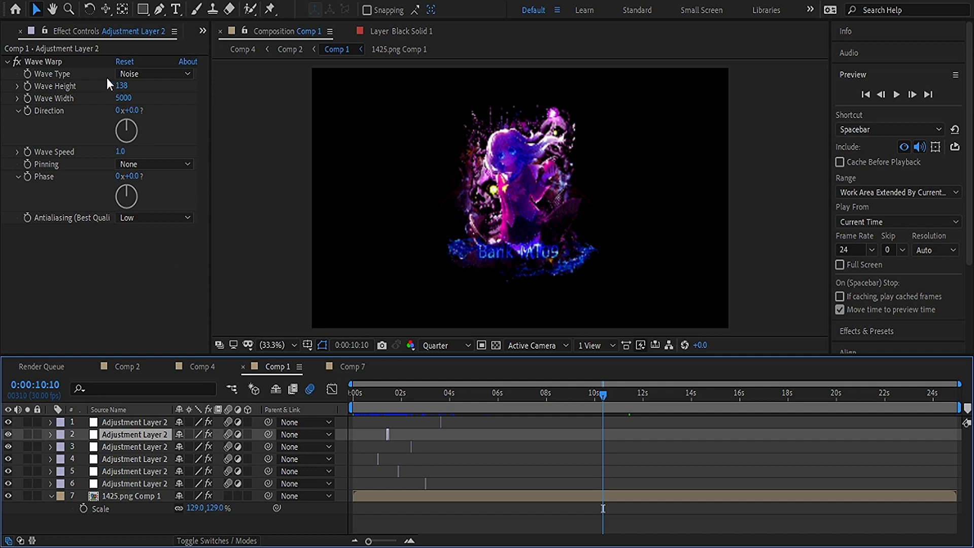
click(46, 61)
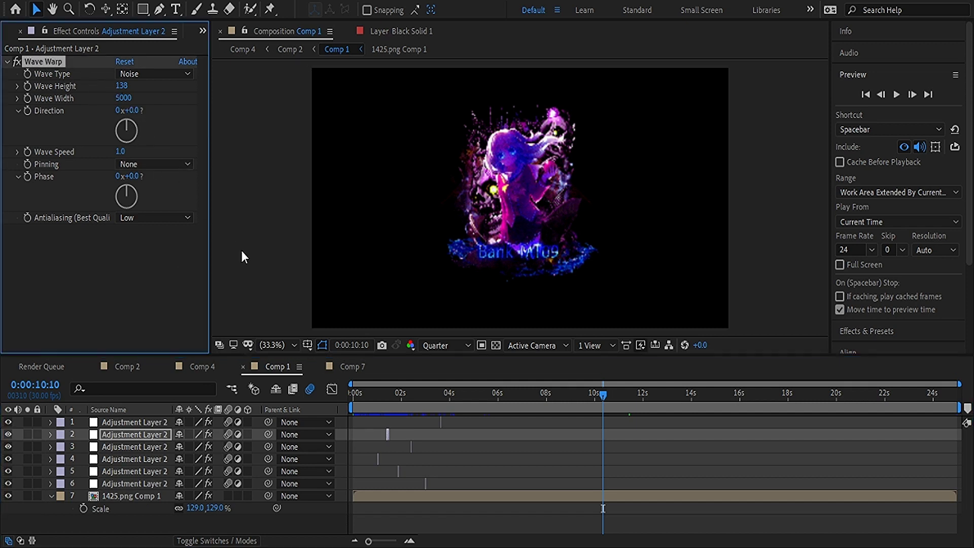
click(350, 367)
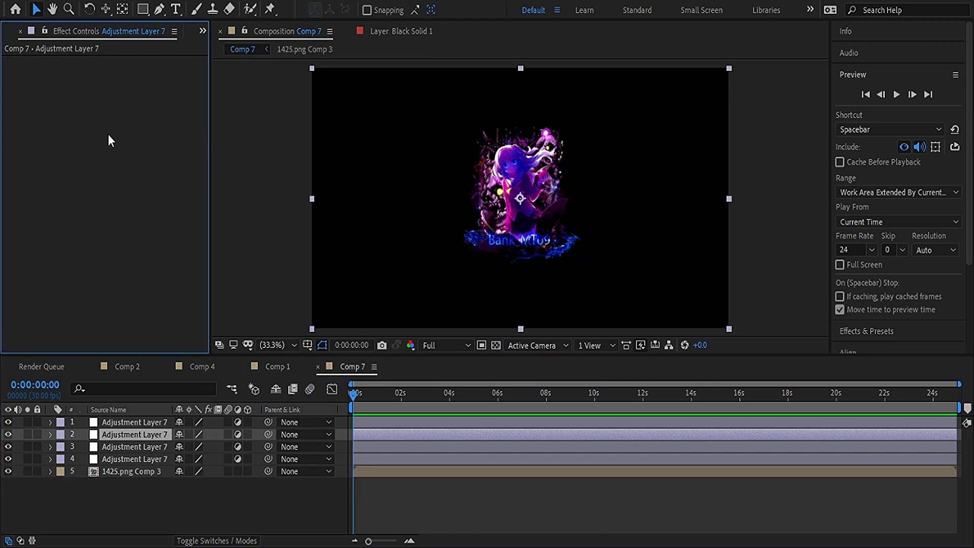
click(145, 430)
click(146, 425)
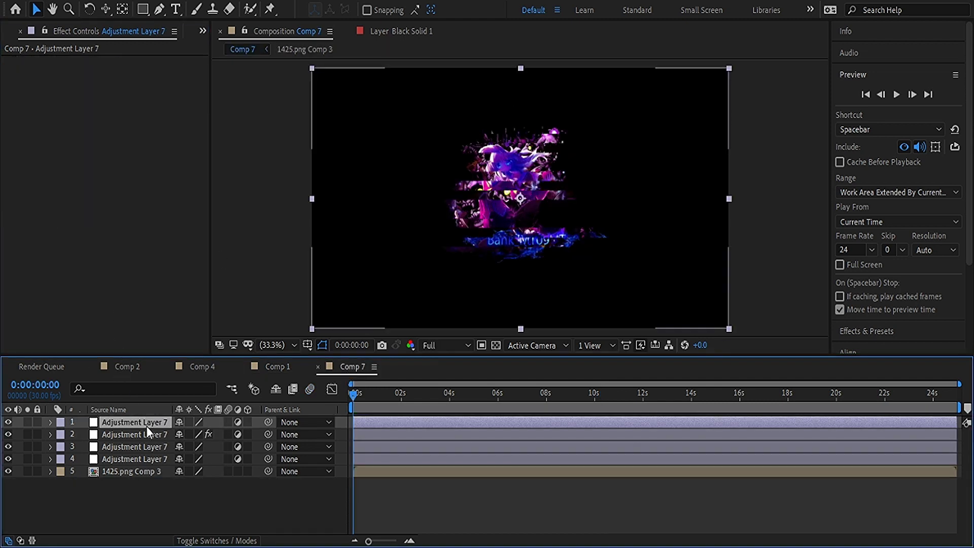
click(265, 367)
click(133, 428)
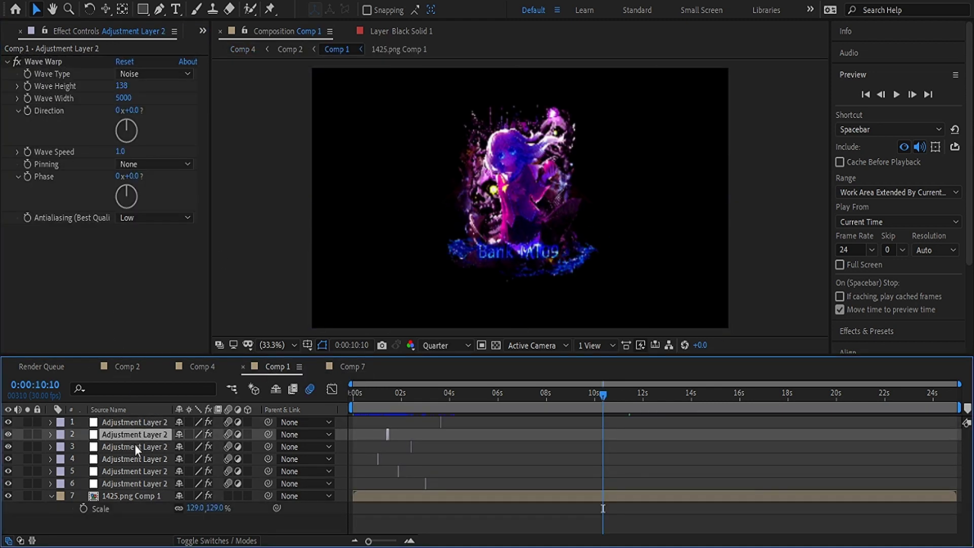
click(137, 445)
click(355, 368)
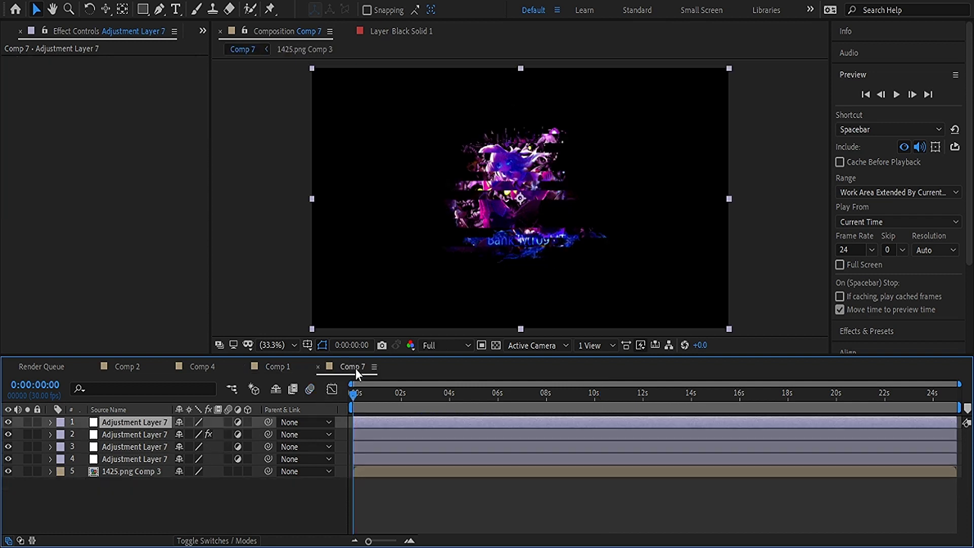
Copy the Wave Warp effect from the fifth adjustment layer of Comp 1 onto the topmost adjustment layer of Comp 7
click(274, 369)
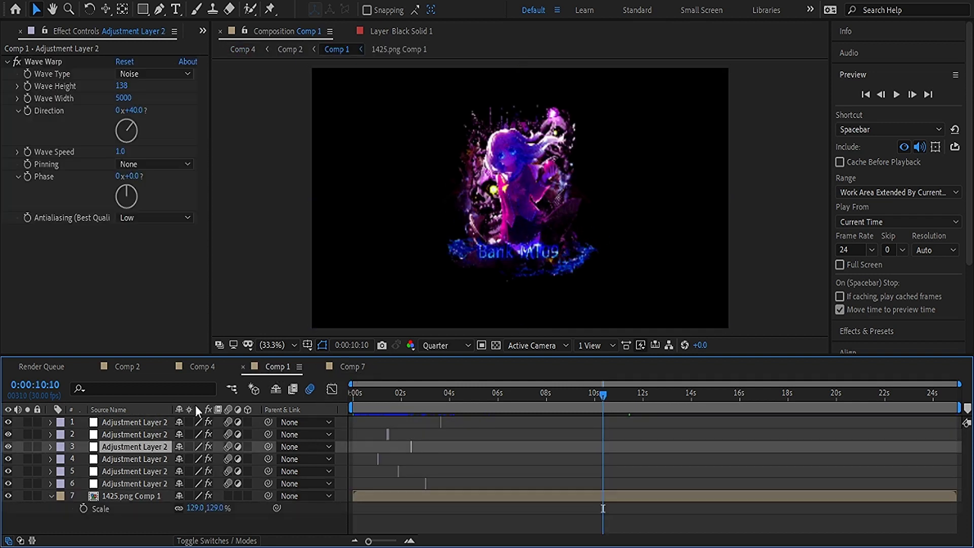
click(56, 63)
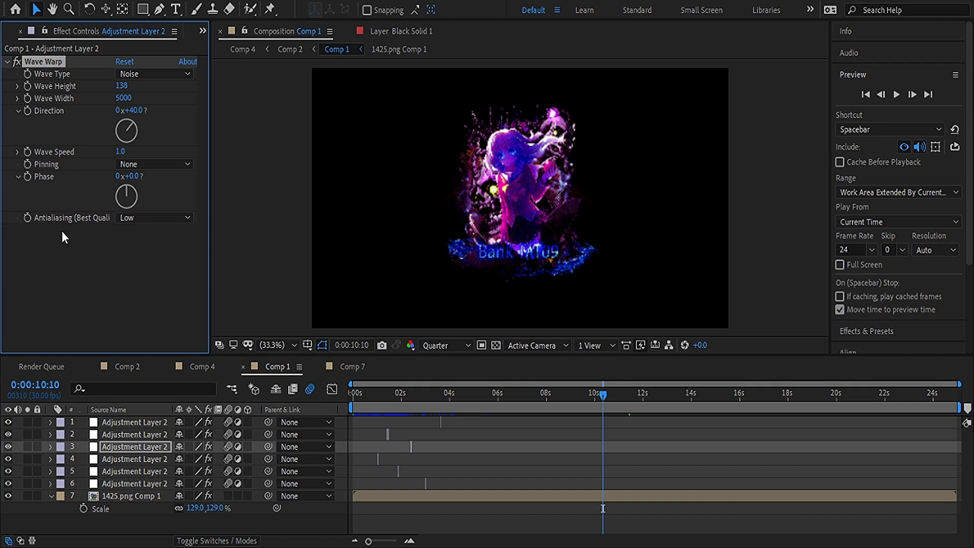
click(138, 459)
click(141, 470)
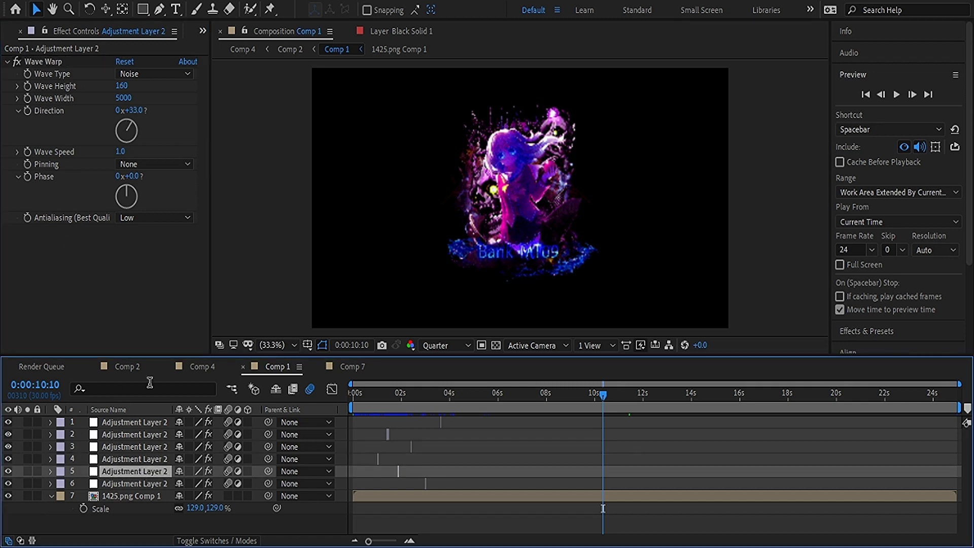
click(50, 62)
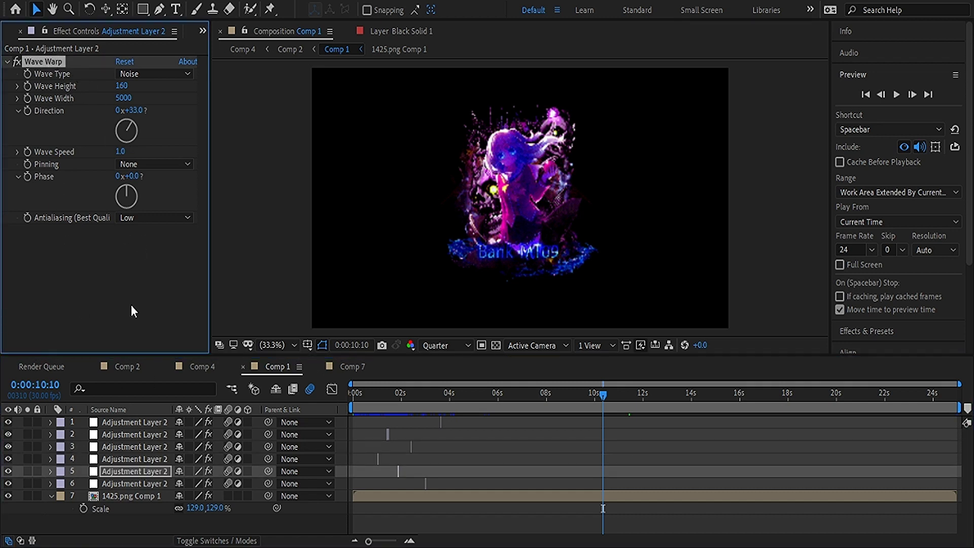
click(344, 366)
click(144, 430)
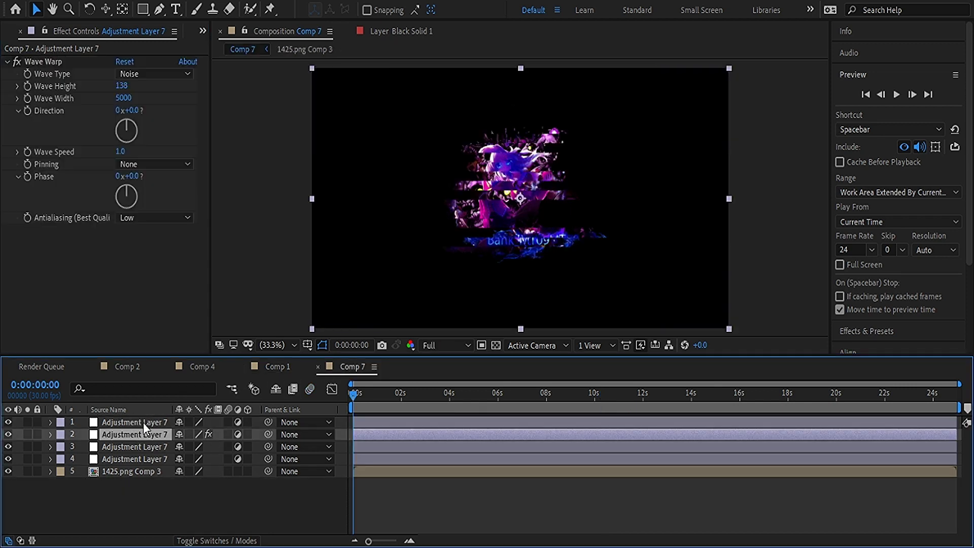
click(145, 425)
key(ctrl+v)
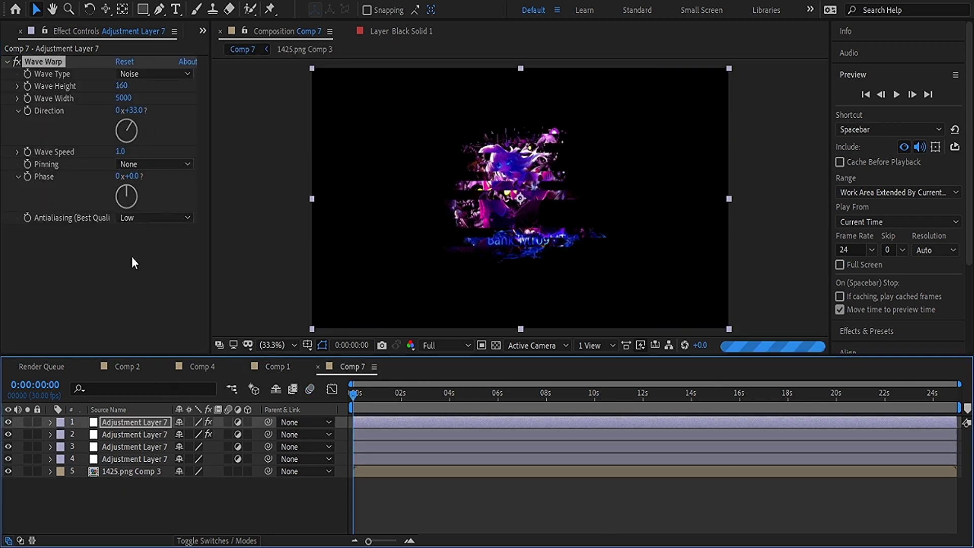
Copy the second adjustment layer's Wave Warp effect onto the third and fourth adjustment layers of Comp 7
click(146, 437)
click(59, 62)
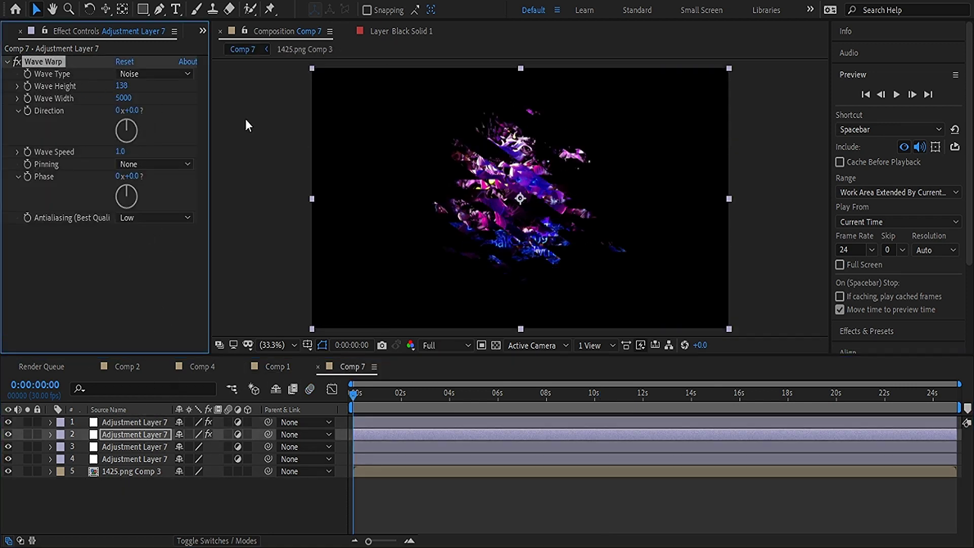
click(152, 445)
key(ctrl+v)
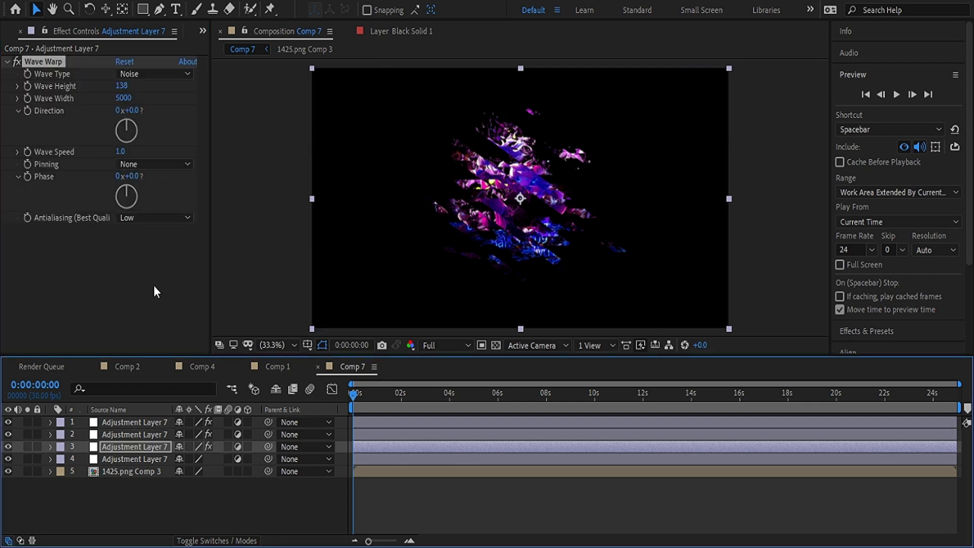
click(148, 458)
click(111, 111)
key(ctrl+v)
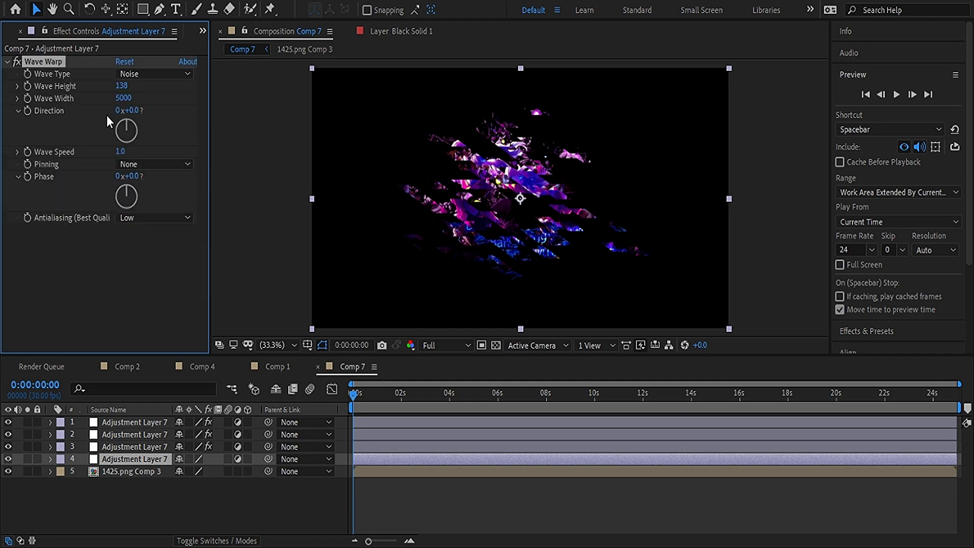
click(133, 87)
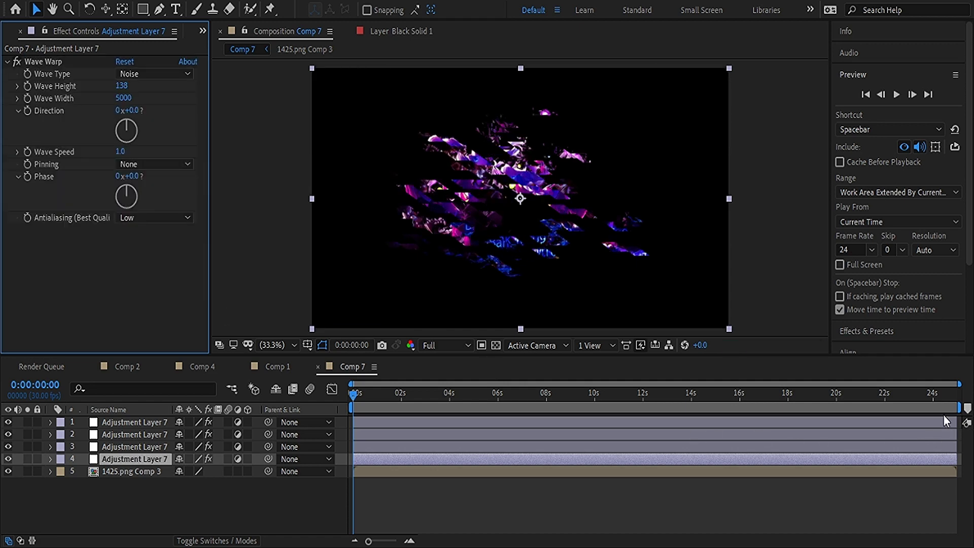
Trim the ends of all four adjustment layers so each lasts less than one second from the timeline start
drag(955, 421, 371, 417)
click(954, 434)
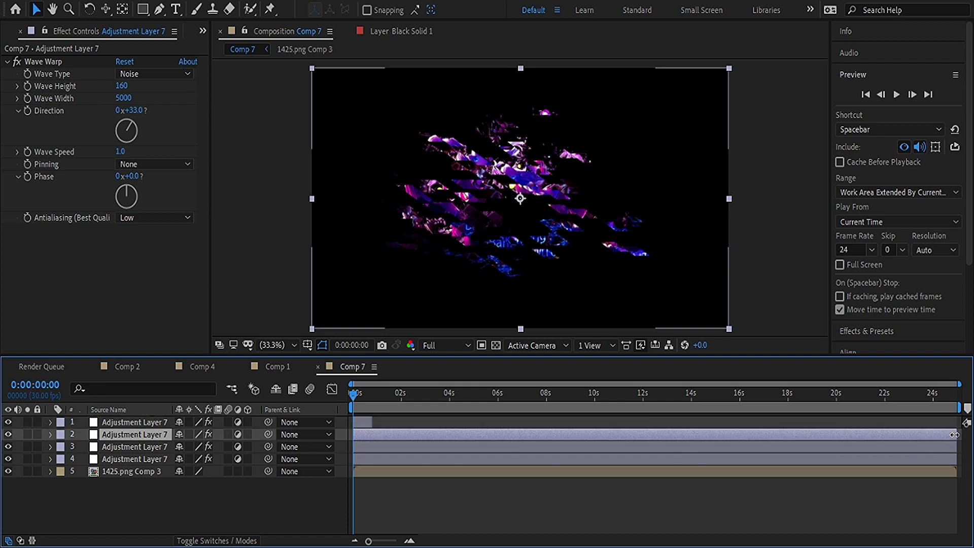
drag(954, 434, 365, 434)
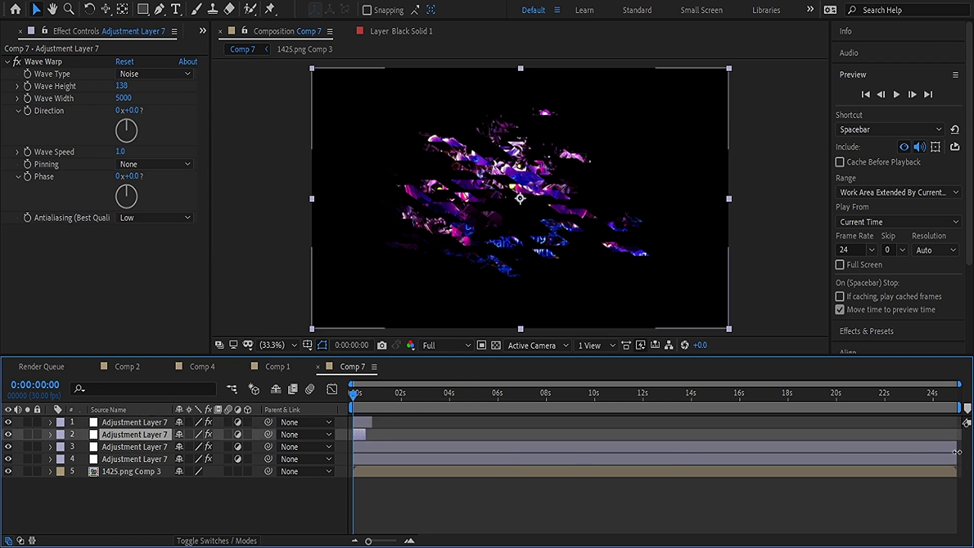
drag(957, 452, 369, 447)
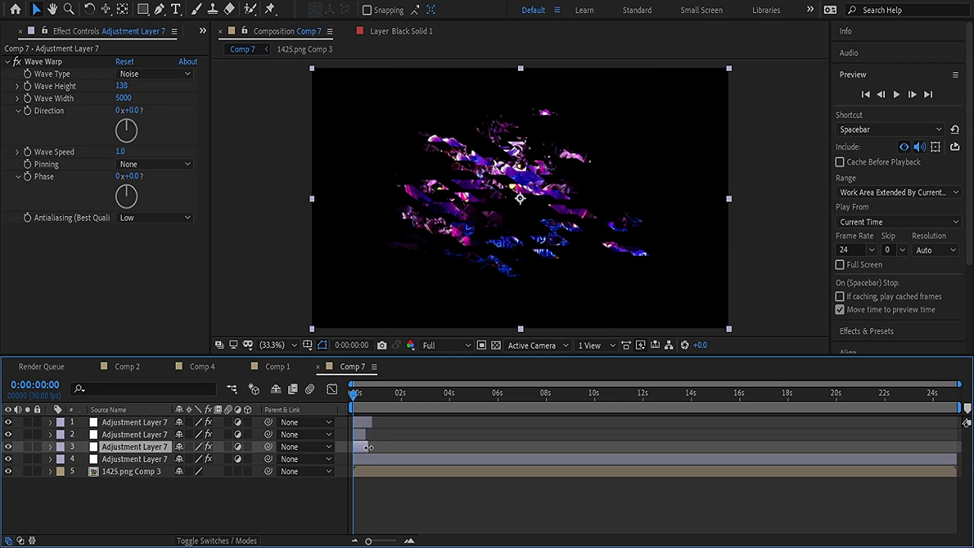
drag(957, 459, 365, 465)
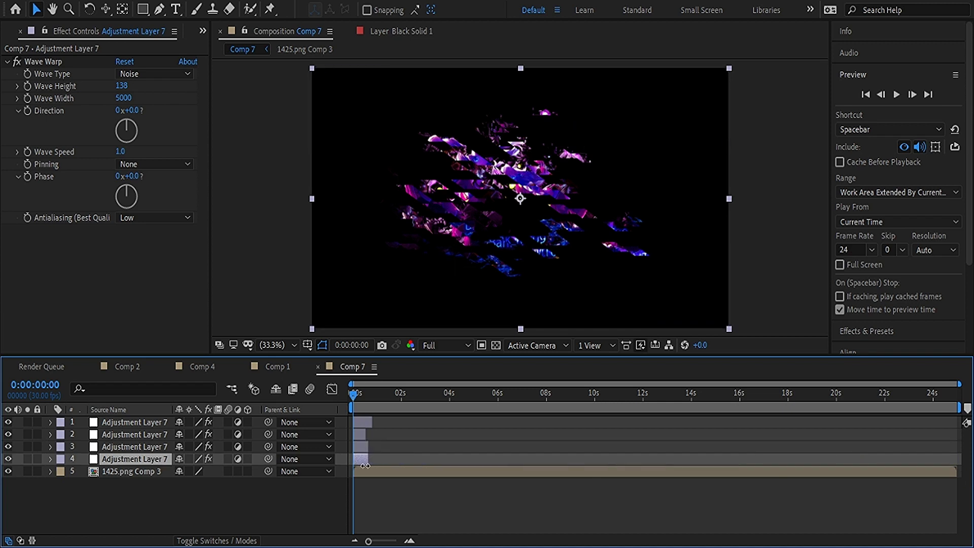
Search the effects and presets for "wave"
click(860, 330)
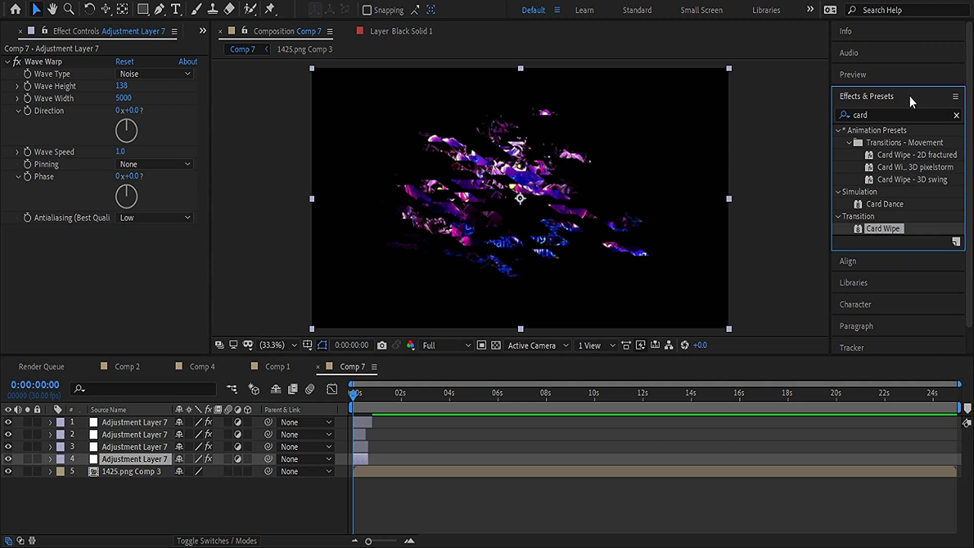
click(902, 113)
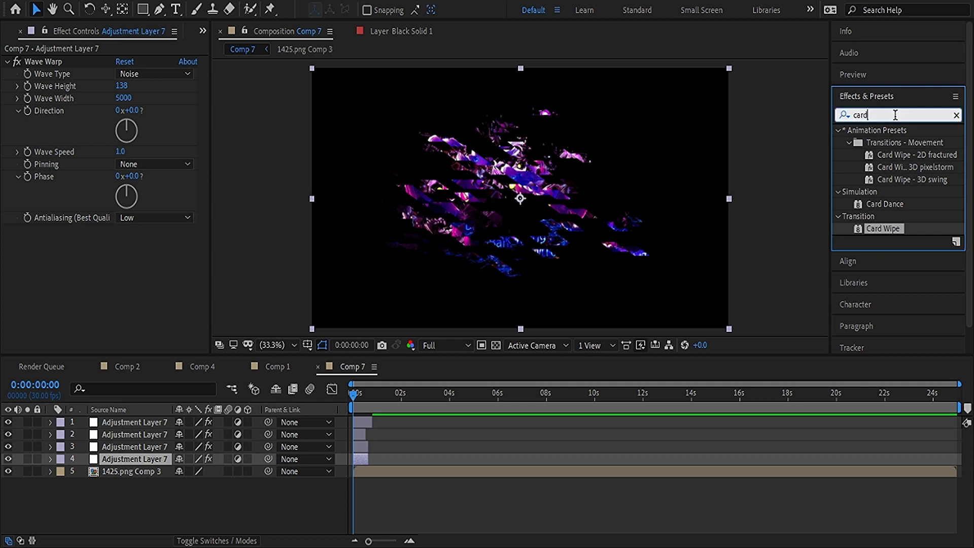
key(BackSpace)
key(BackSpace)
key(BackSpace)
key(BackSpace)
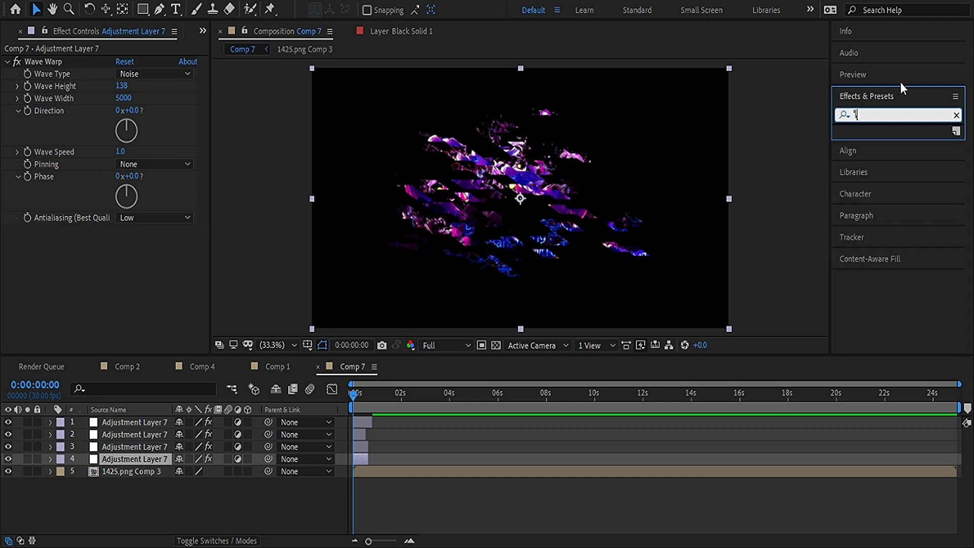
text(w)
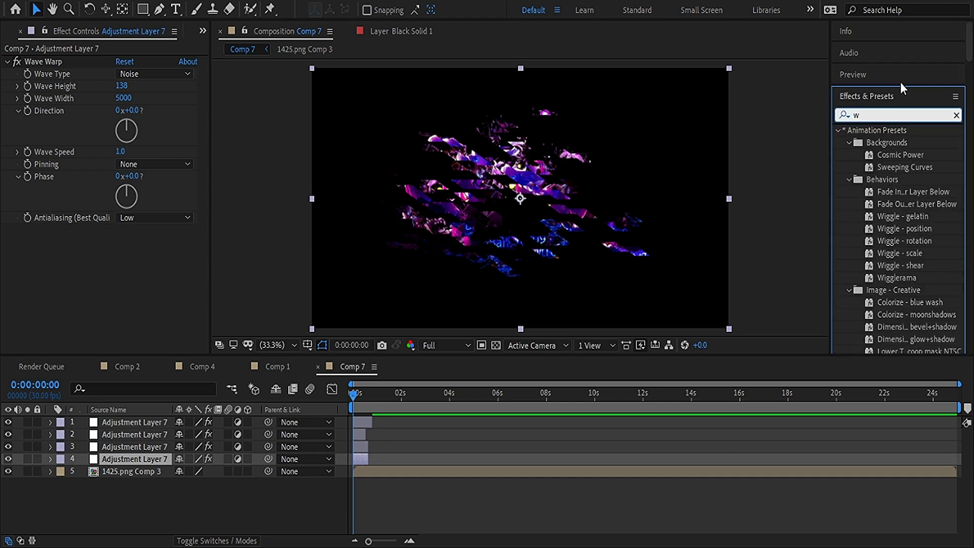
text(ave)
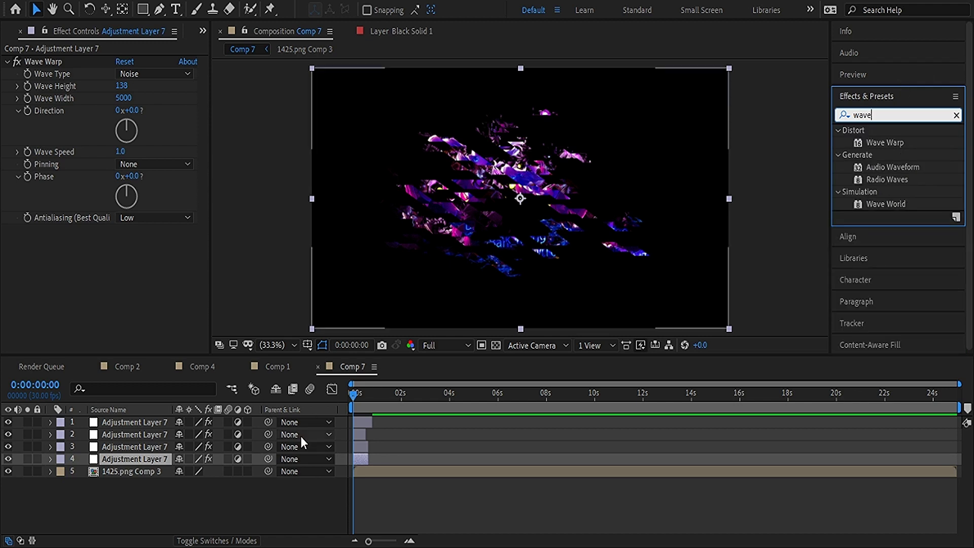
Create a new adjustment layer above the lowest one in Comp 7, shorten it, and place it just after 2 seconds
click(238, 505)
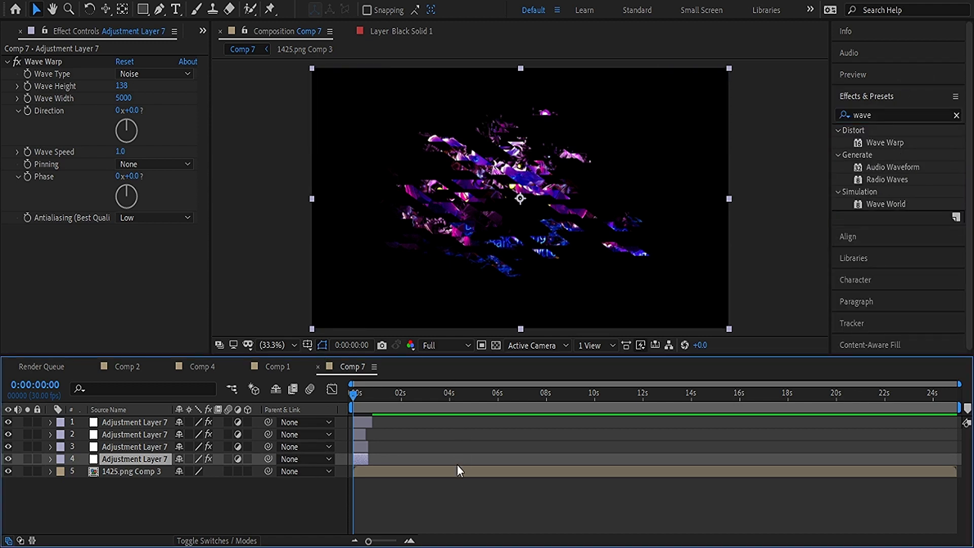
key(ctrl+alt+y)
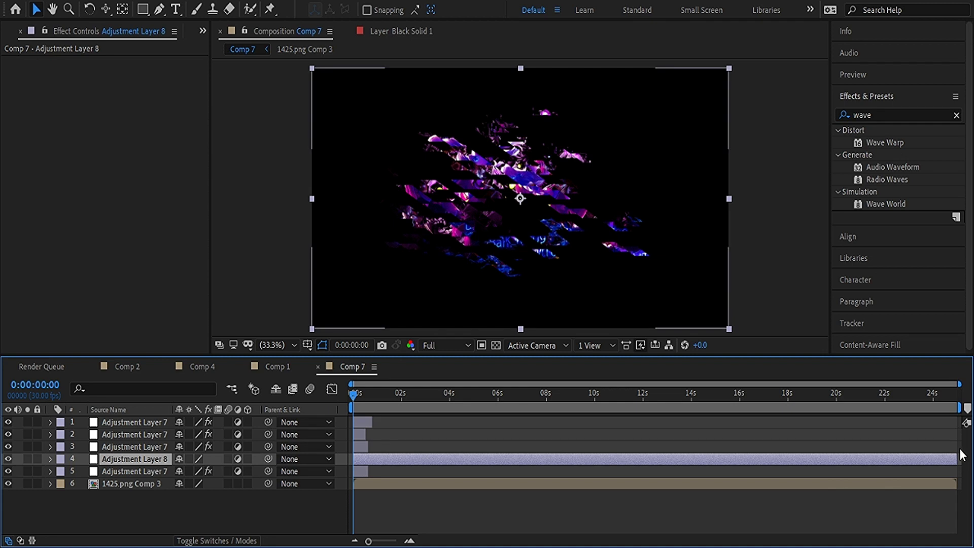
drag(957, 458, 388, 445)
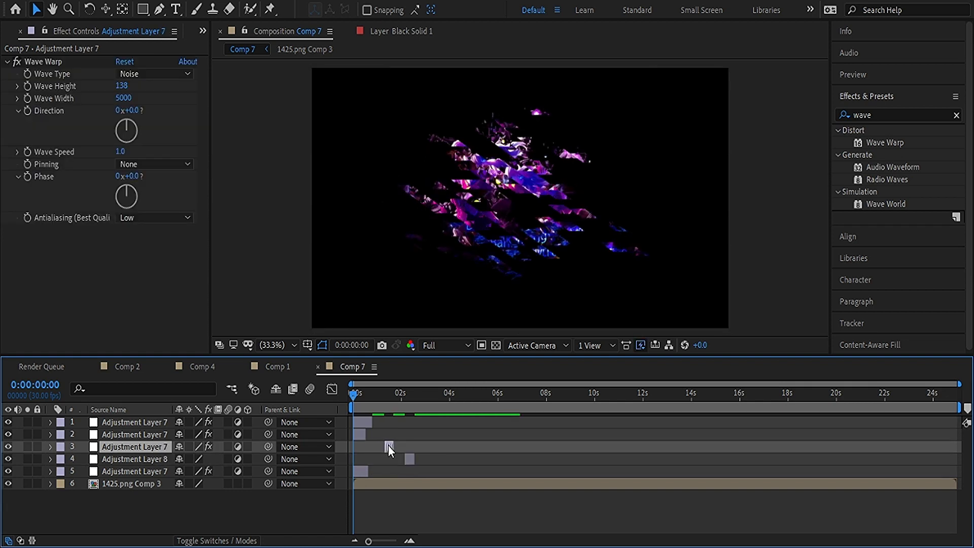
Trim the four upper adjustment layers to thin slivers and stagger them between the timeline start and about 3.5 seconds
click(360, 437)
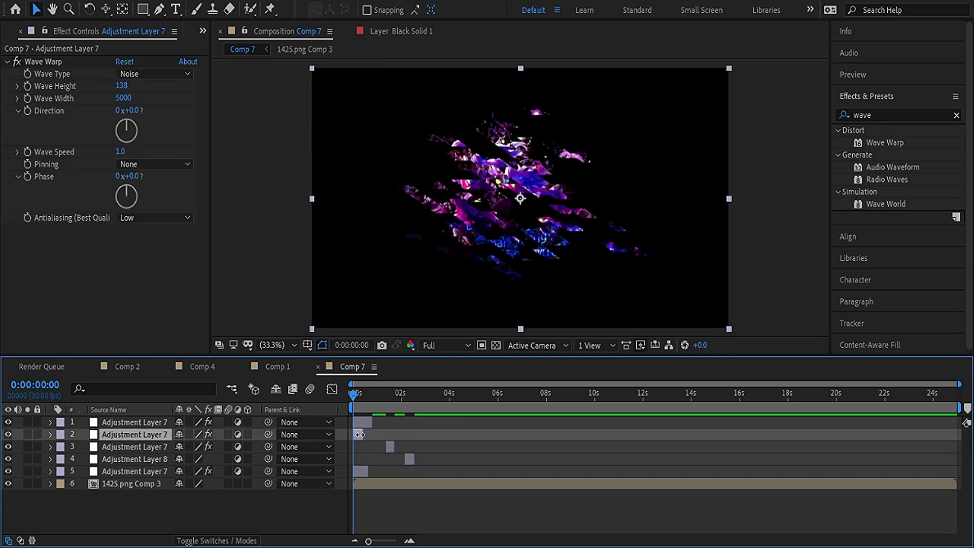
mouse_move(357, 434)
mouse_down()
mouse_move(367, 421)
mouse_move(358, 422)
mouse_up()
drag(366, 471, 414, 459)
click(409, 459)
drag(369, 434, 433, 434)
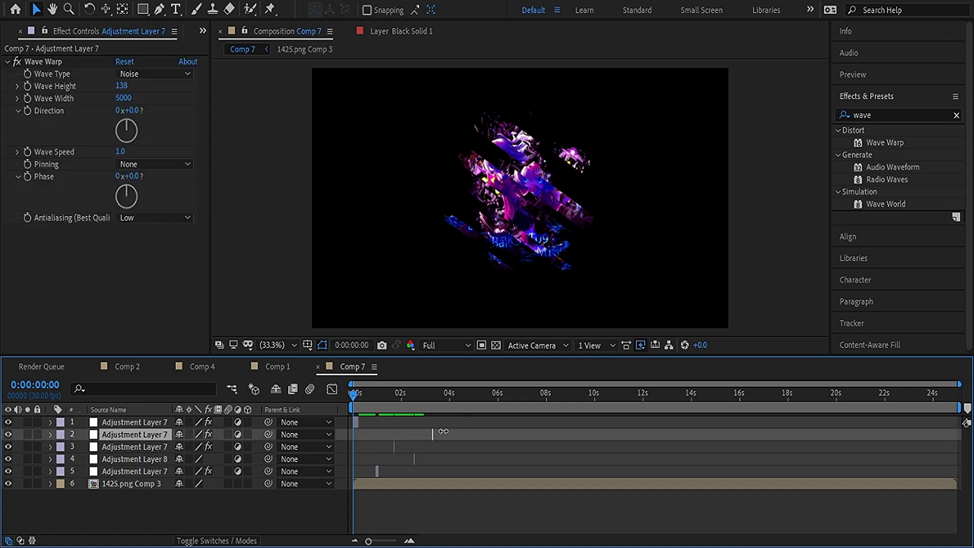
drag(356, 422, 360, 423)
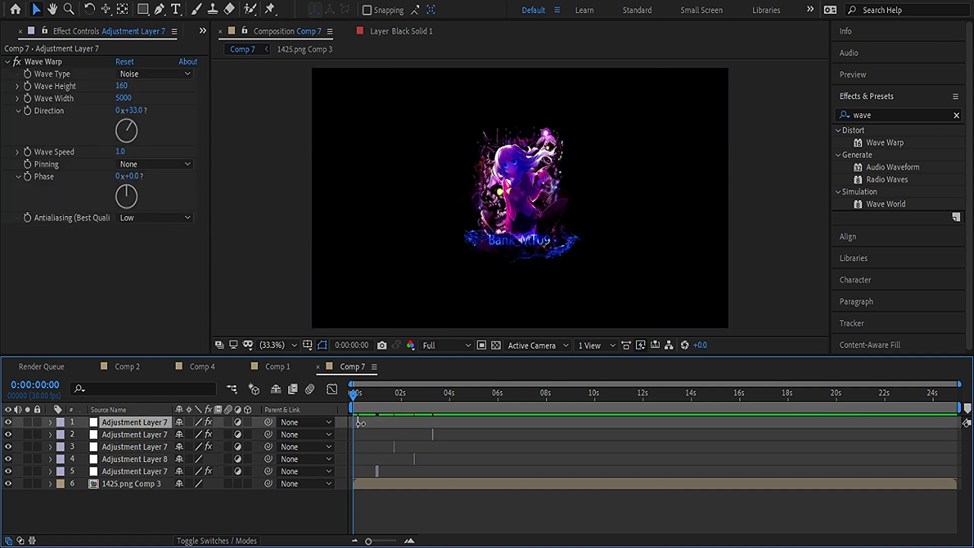
Trim the start of the lowest adjustment layer so only a thin sliver remains just after 1 second
click(378, 471)
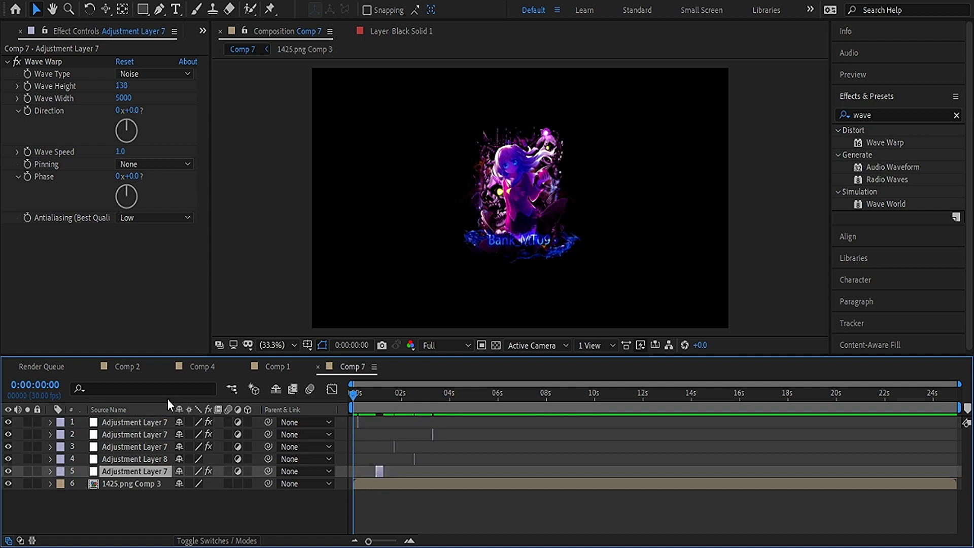
click(132, 426)
click(133, 432)
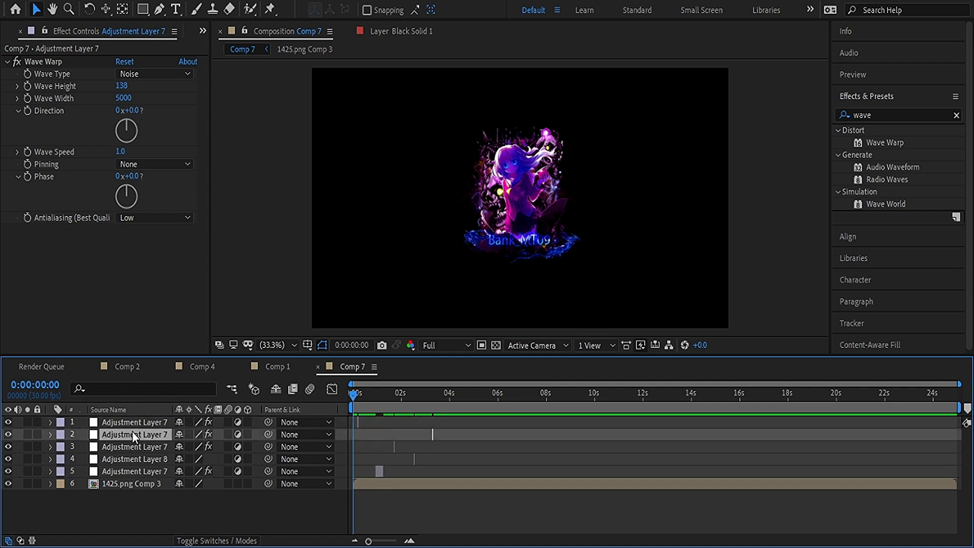
click(122, 444)
click(126, 417)
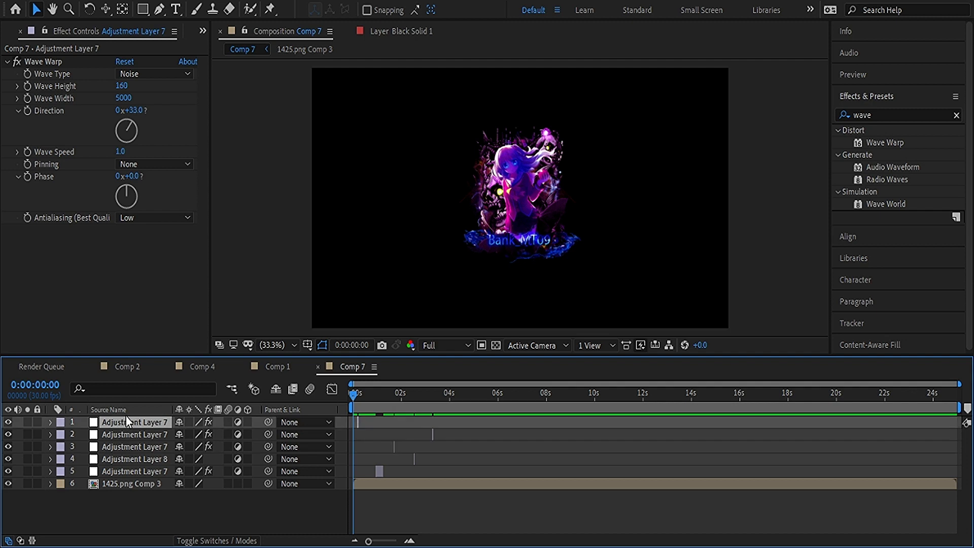
click(127, 413)
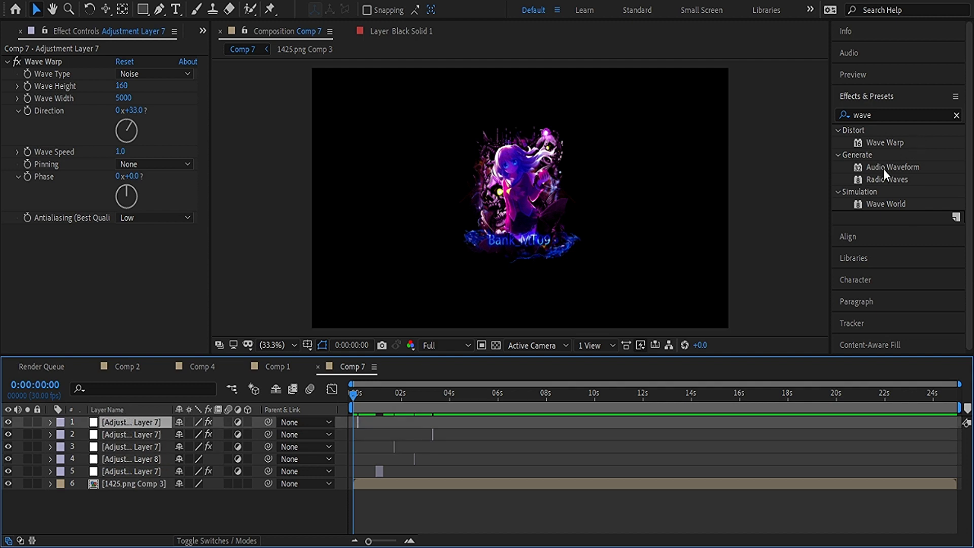
click(158, 471)
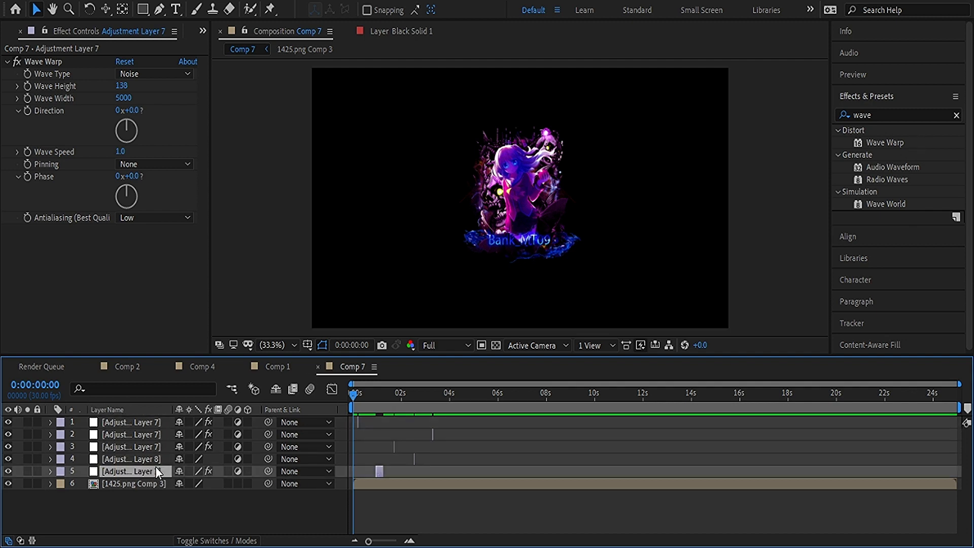
drag(377, 471, 383, 471)
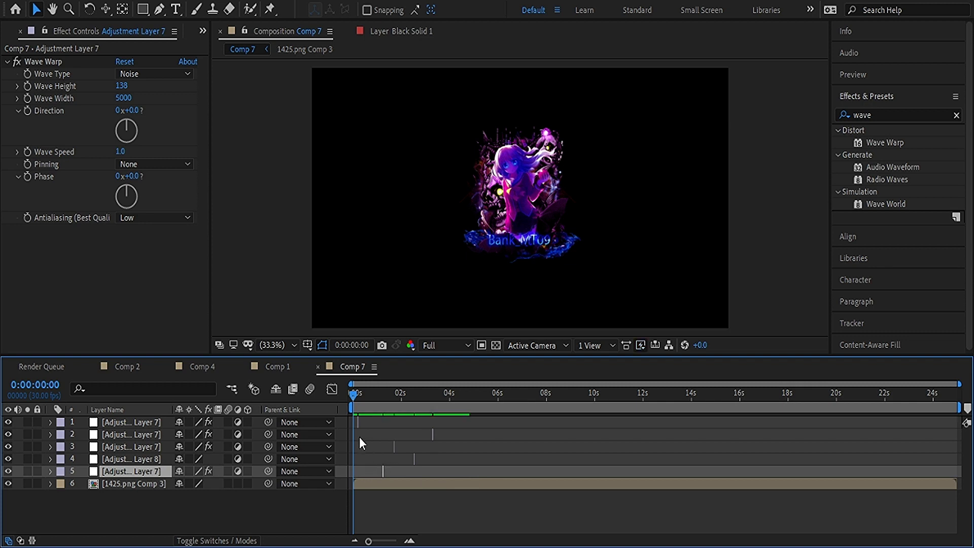
Try the Wave World effect on Adjustment Layer 8 with the current time at 0:00:02:17
drag(358, 401, 417, 392)
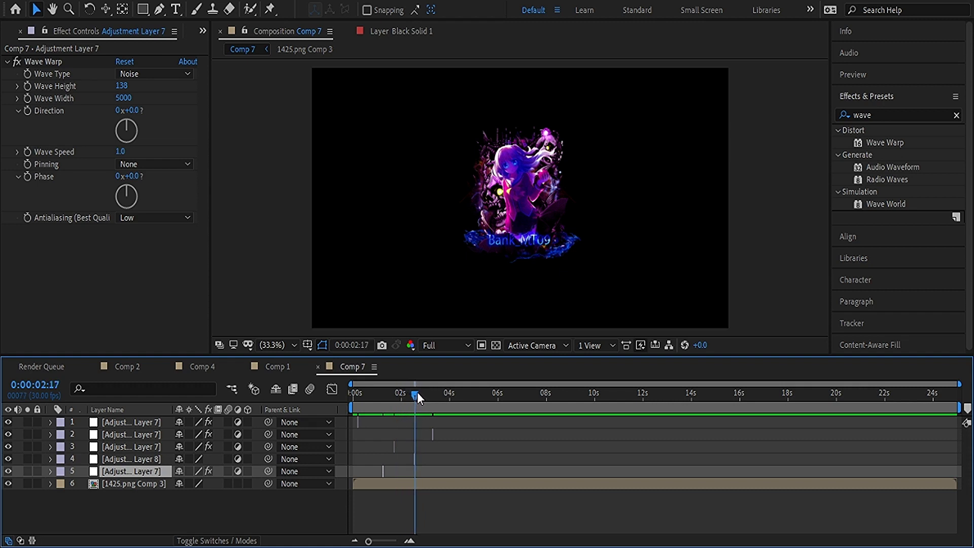
click(152, 458)
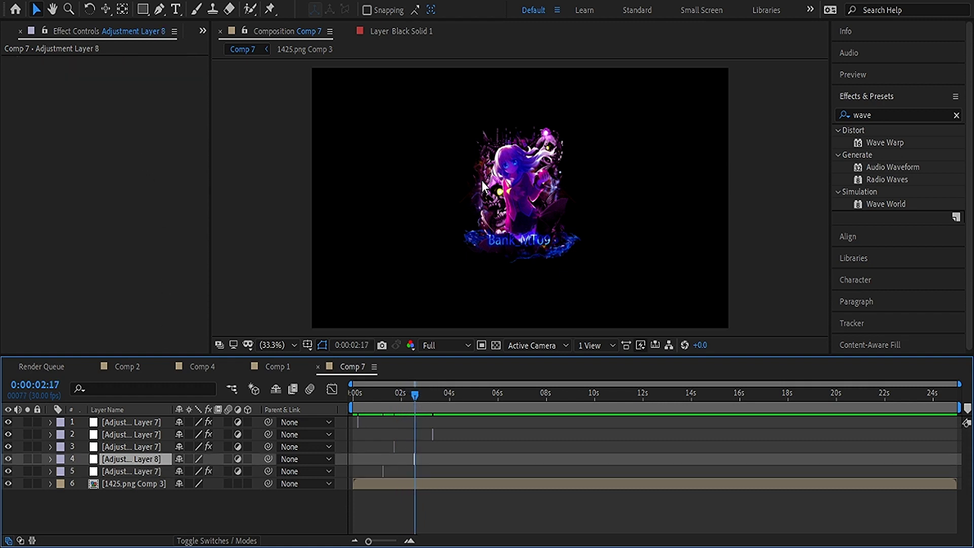
drag(885, 203, 111, 48)
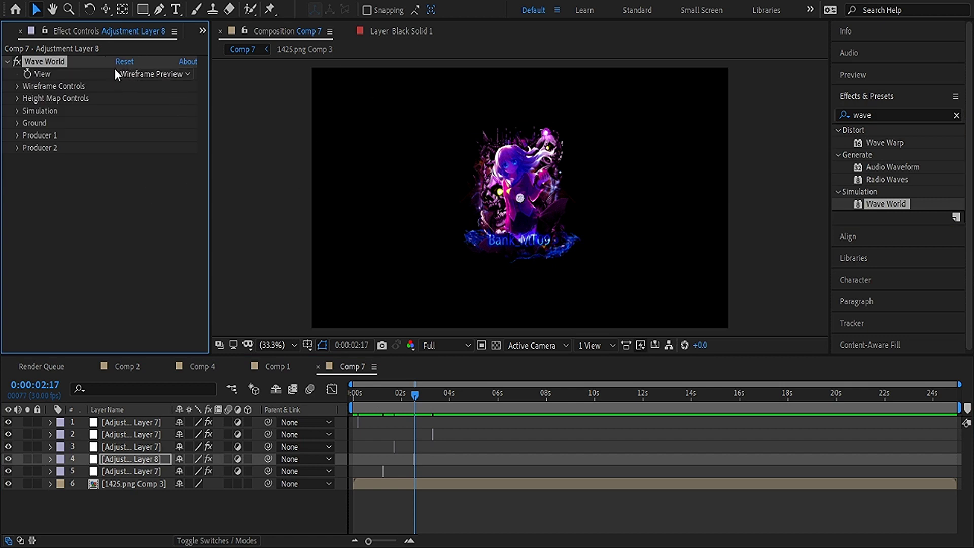
click(91, 318)
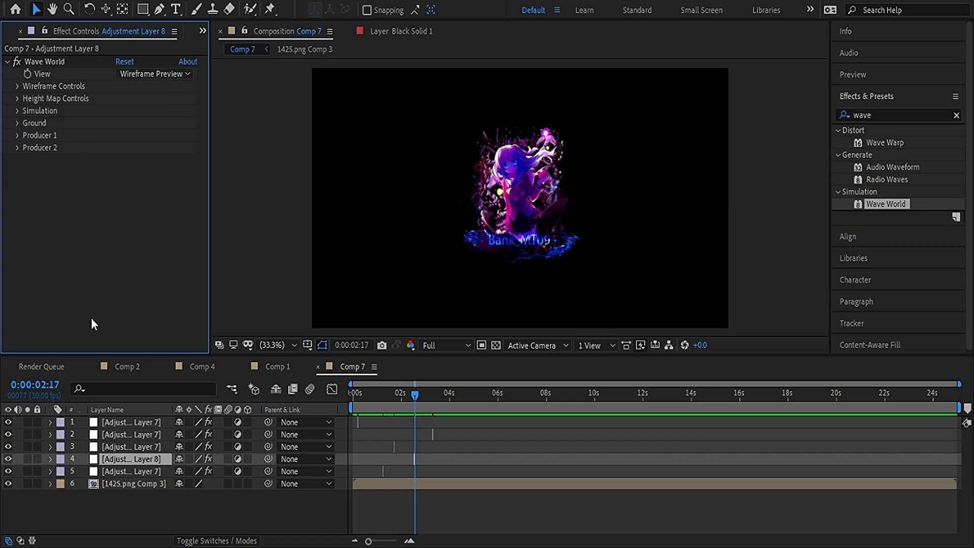
Examine the Wireframe, Height Map, Simulation and Ground settings of the Wave World effect
click(17, 87)
click(16, 88)
click(16, 99)
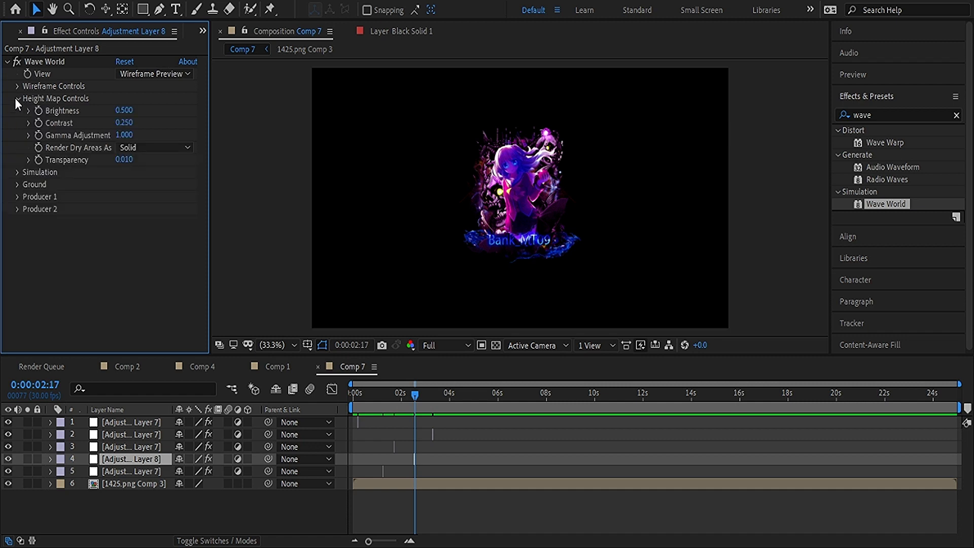
click(14, 98)
click(18, 111)
click(16, 111)
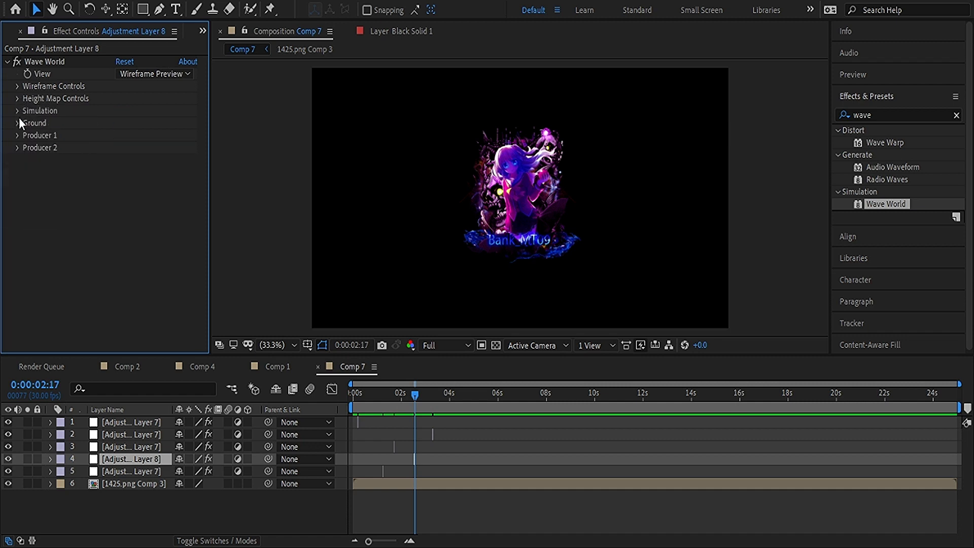
click(19, 118)
click(19, 119)
click(18, 119)
click(17, 121)
Remove the Wave World effect from Adjustment Layer 8
click(125, 448)
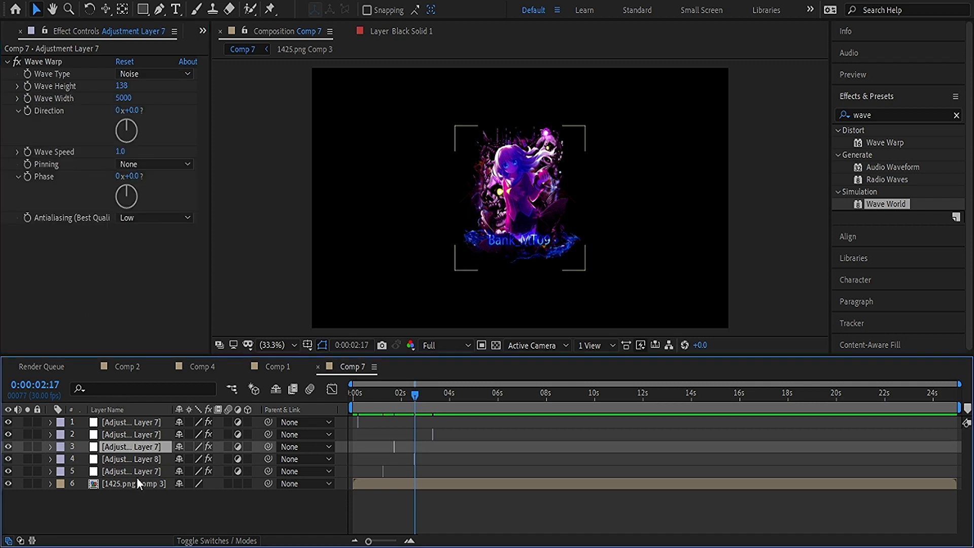
click(141, 467)
click(144, 457)
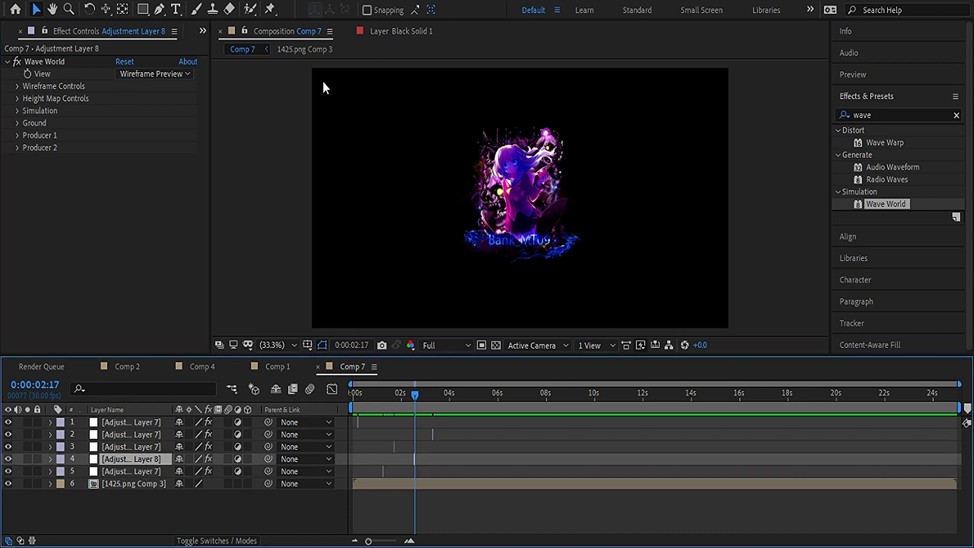
click(69, 60)
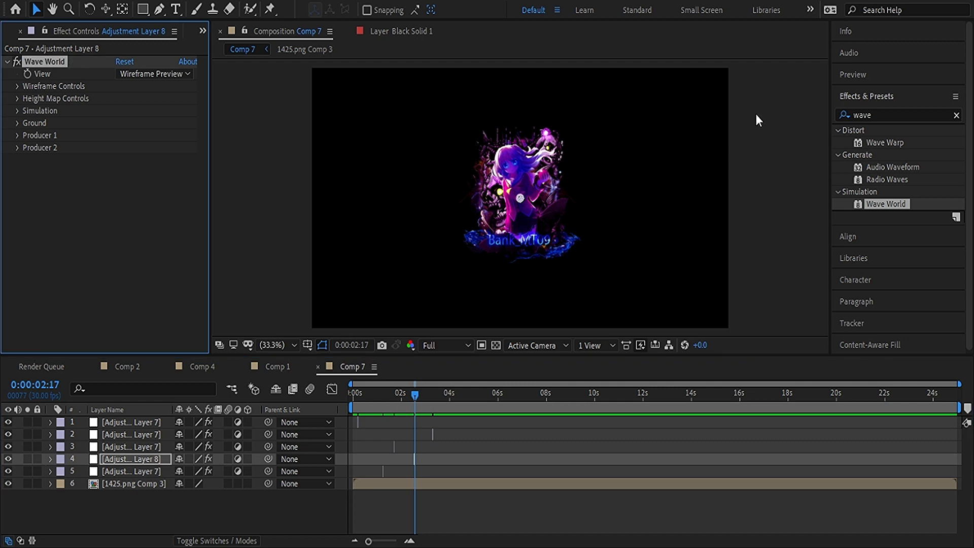
key(Delete)
Apply Wave Warp to the 1425.png Comp 3 layer with wave type Noise, wave height 134 and an increased wave width
drag(874, 141, 527, 198)
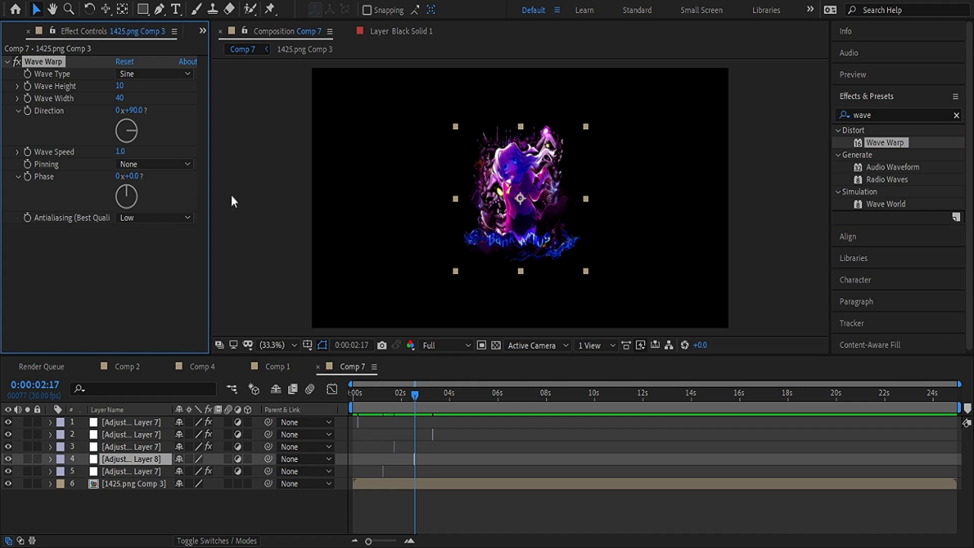
click(152, 74)
click(157, 87)
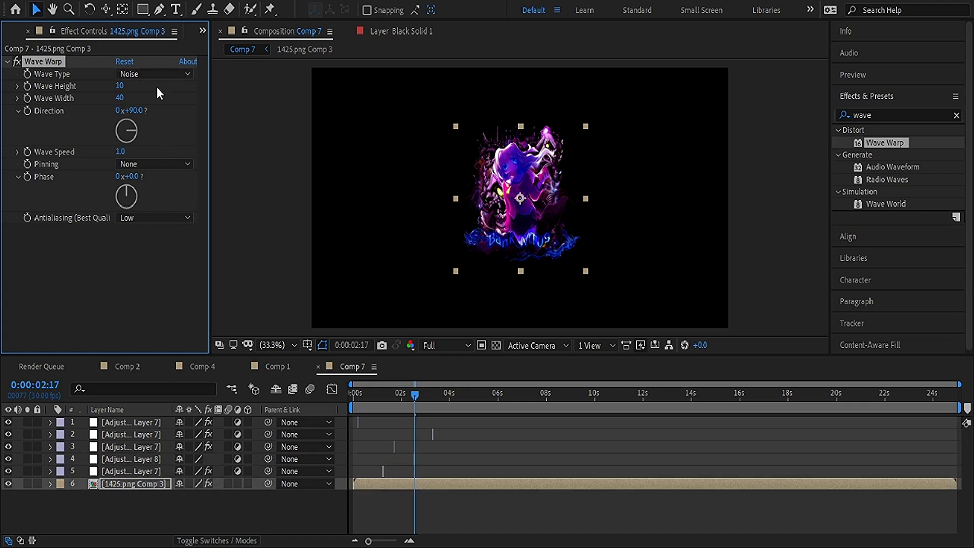
drag(122, 93, 218, 104)
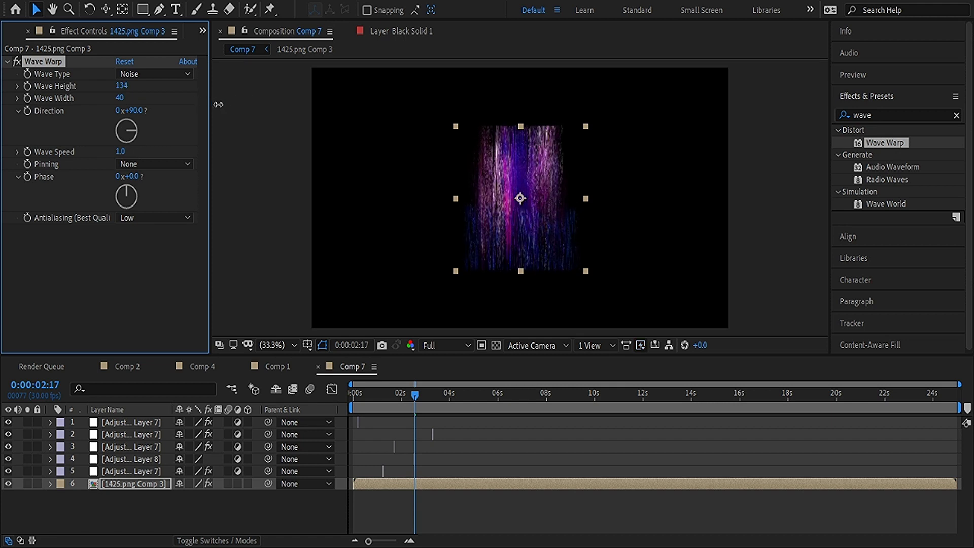
drag(120, 100, 193, 111)
Check the effects and Wave Warp settings on each adjustment layer of Comp 7
click(120, 446)
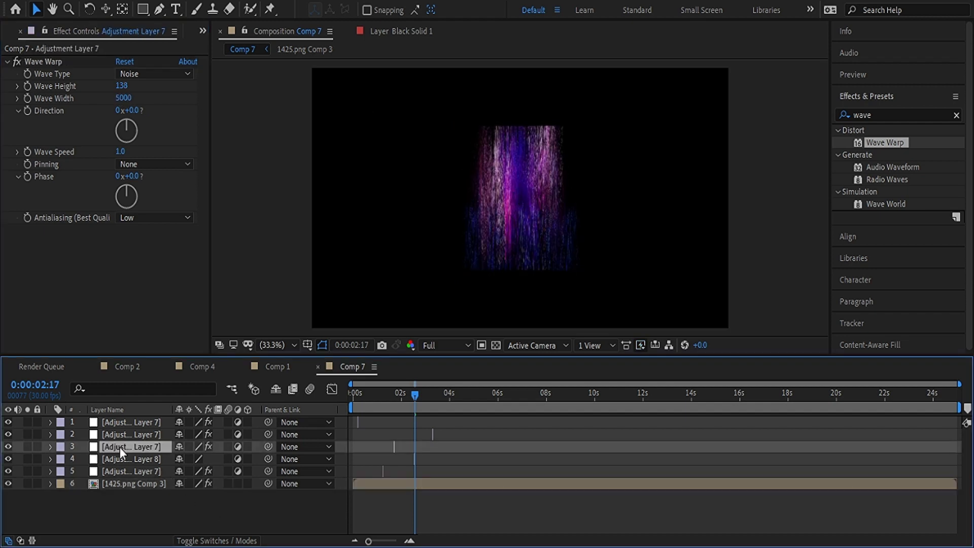
click(149, 471)
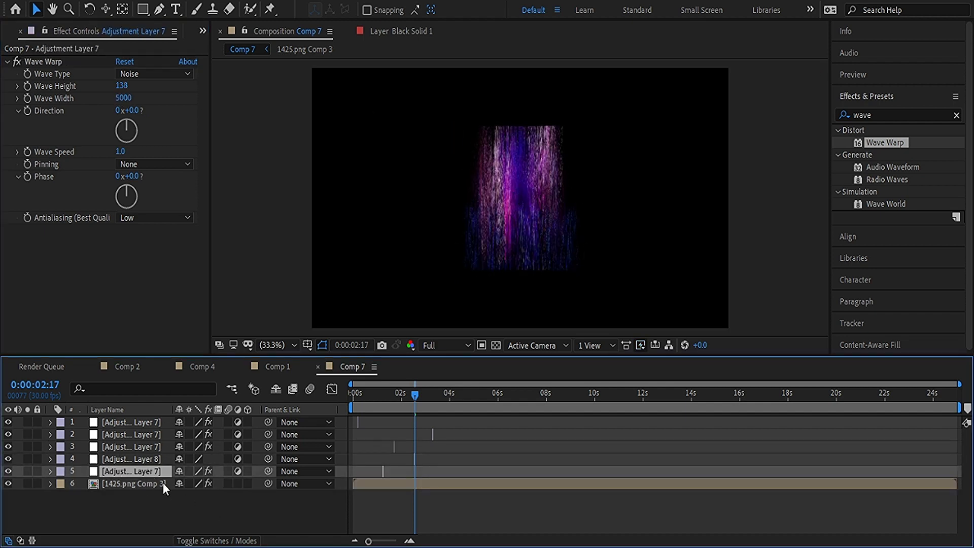
click(145, 461)
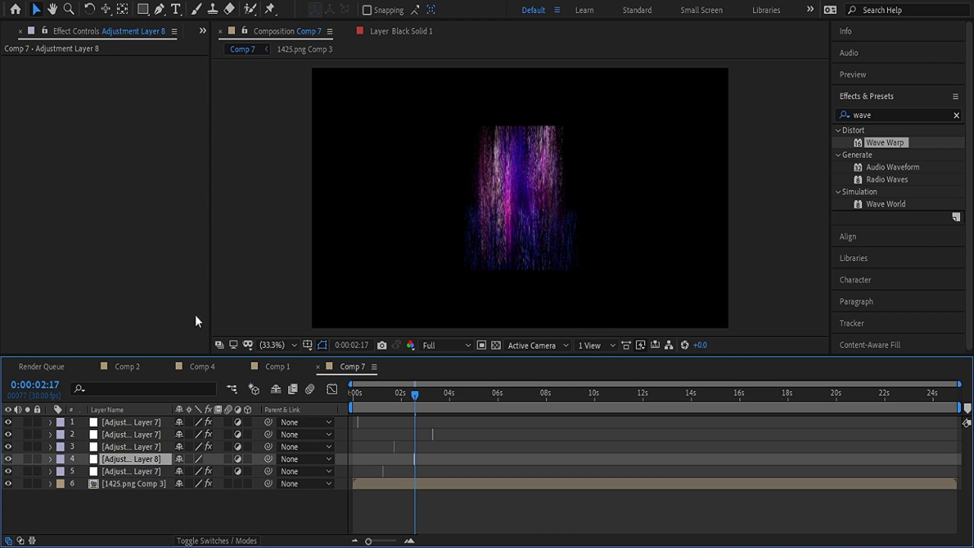
click(126, 449)
click(134, 455)
click(67, 53)
click(141, 446)
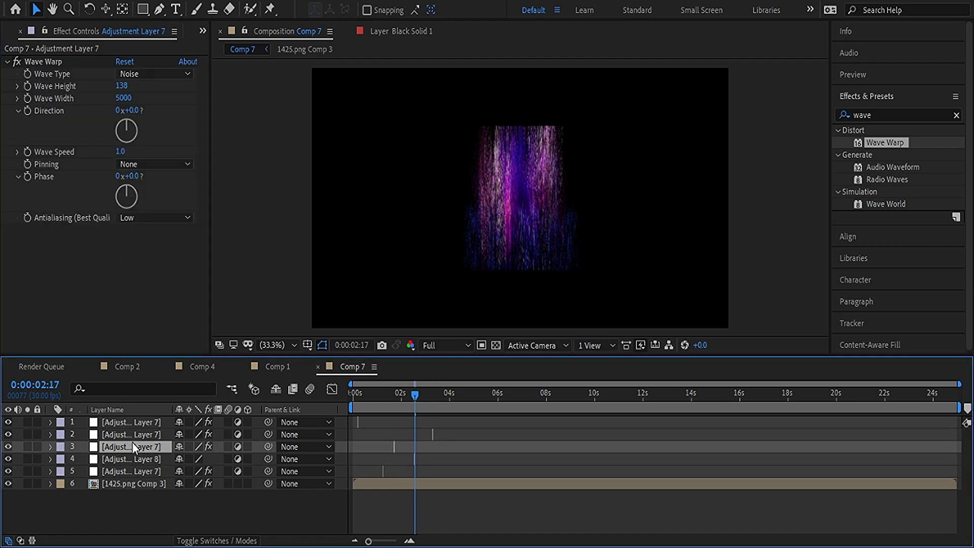
click(137, 436)
click(142, 421)
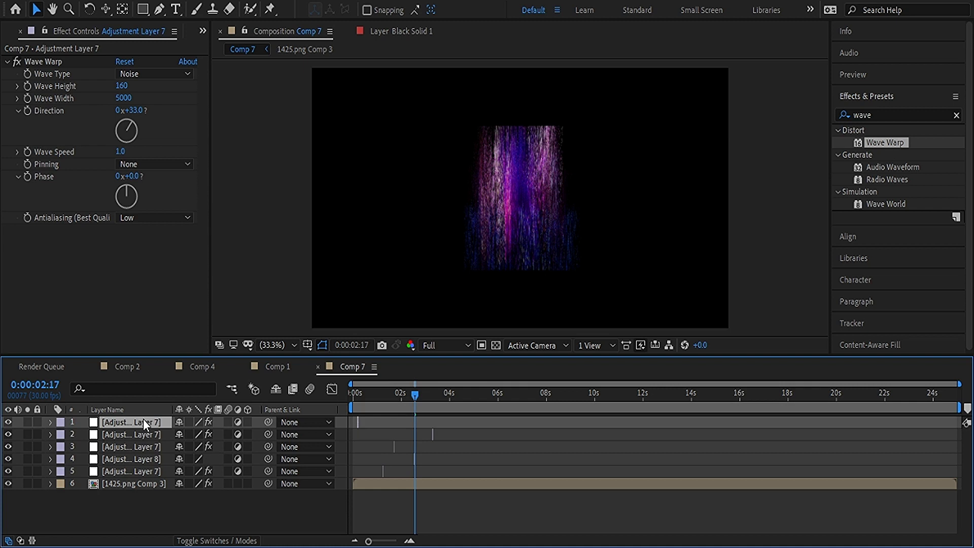
click(141, 471)
click(143, 460)
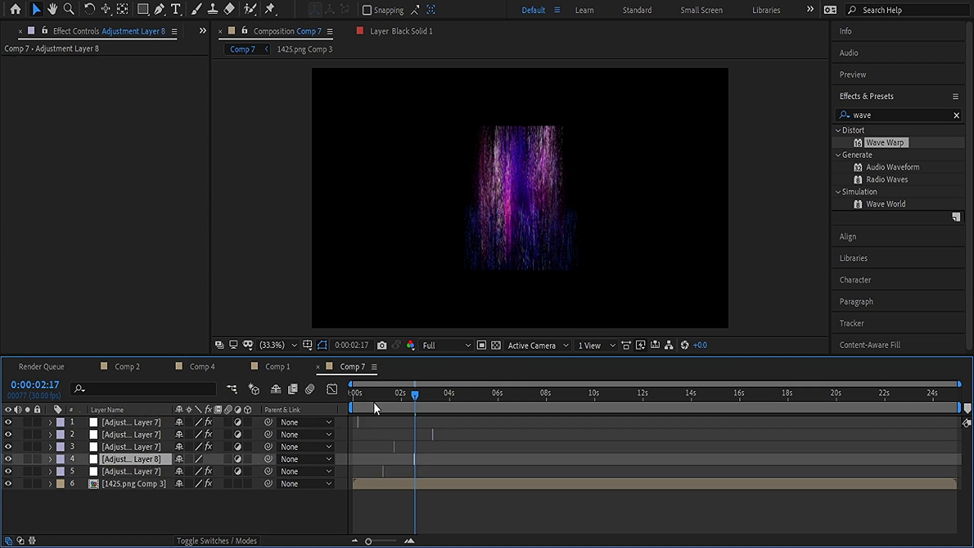
mouse_move(415, 400)
mouse_down()
mouse_move(355, 402)
mouse_move(416, 397)
mouse_up()
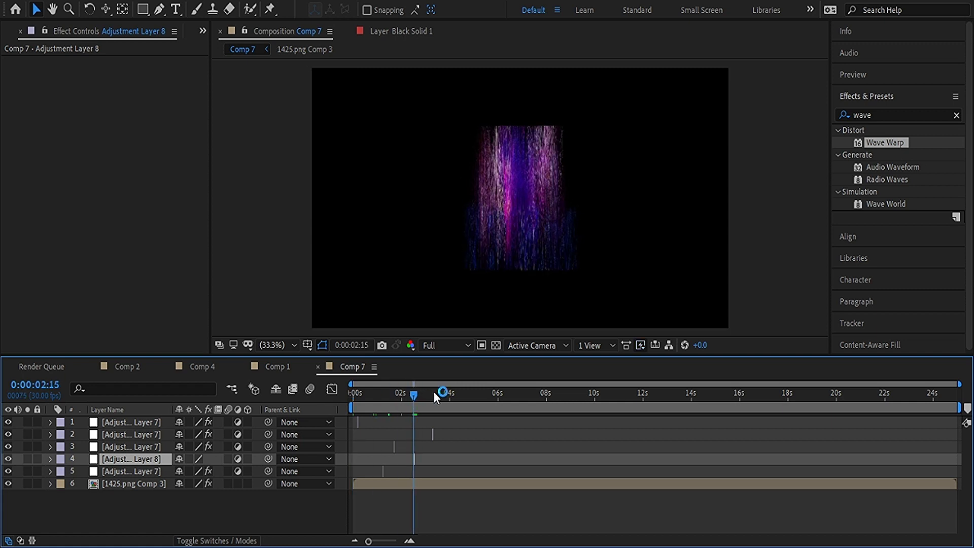
click(898, 147)
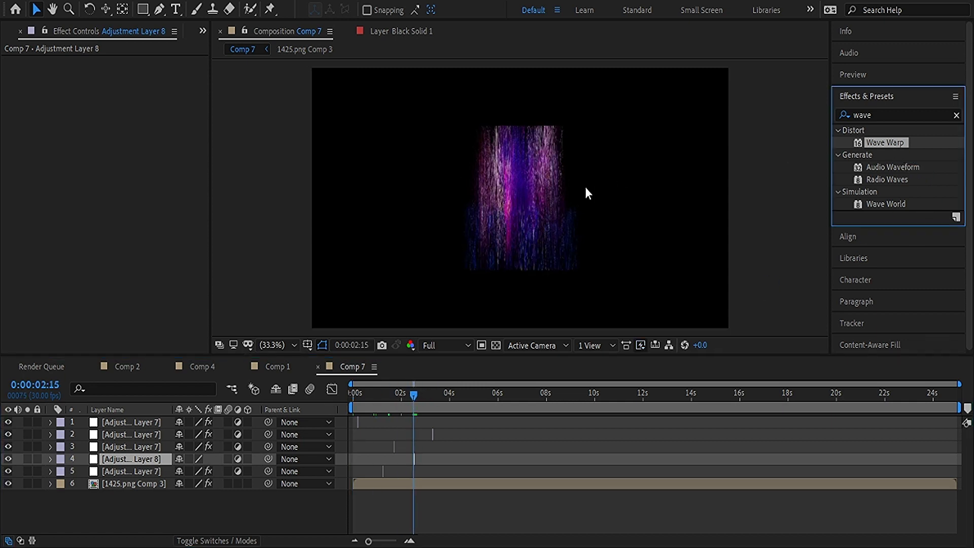
click(893, 167)
shift+click(886, 204)
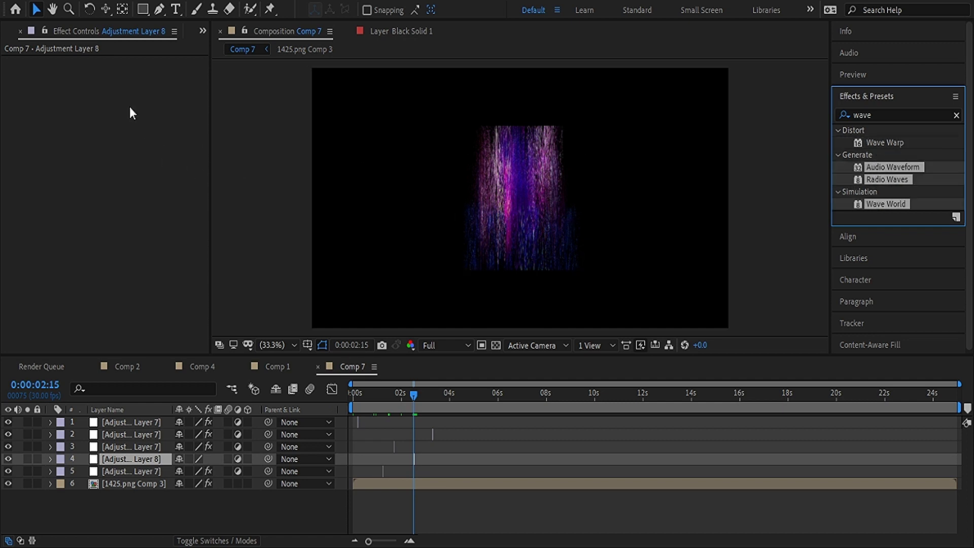
click(202, 31)
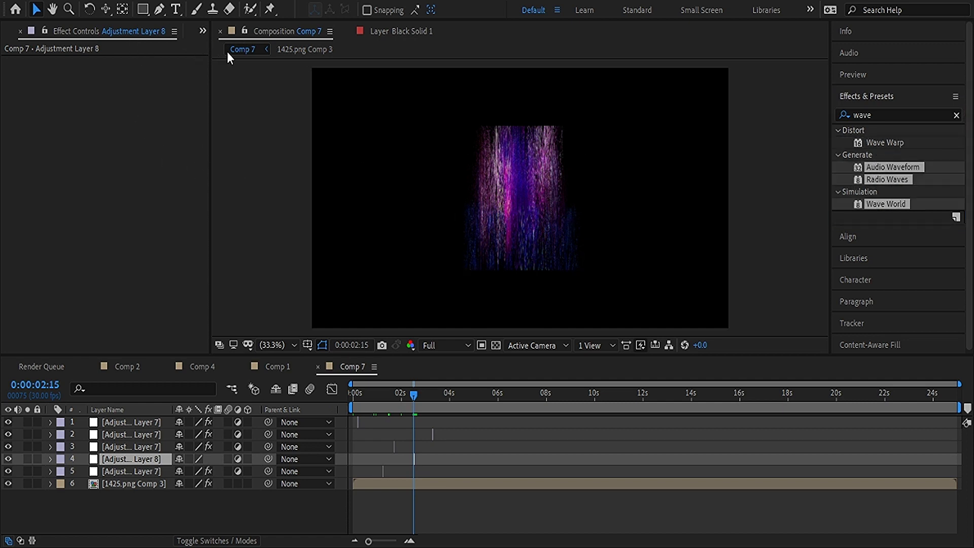
click(227, 50)
click(203, 31)
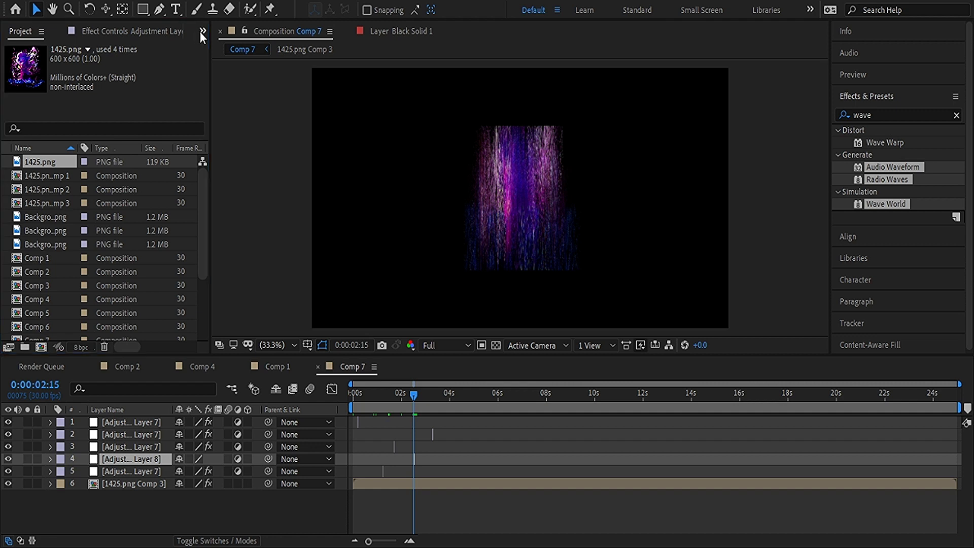
click(208, 57)
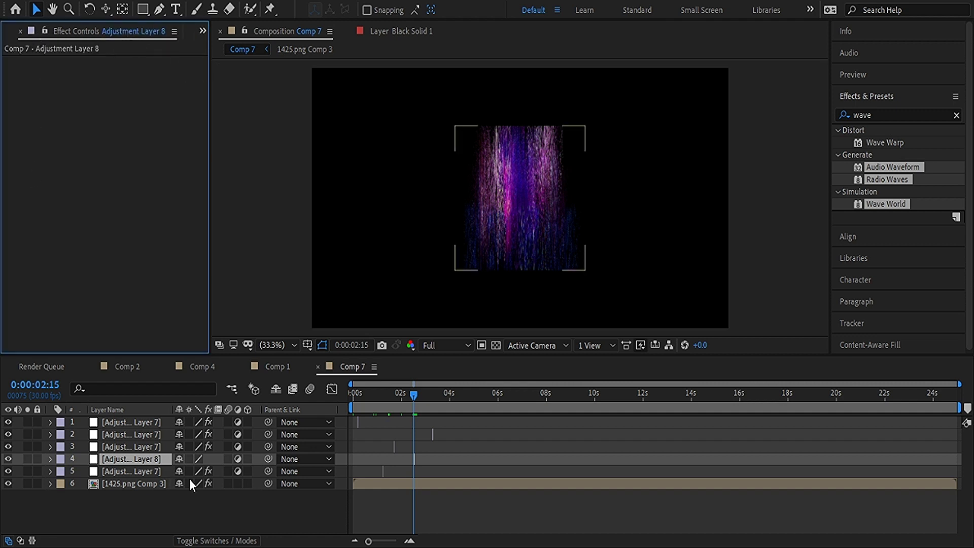
Delete Adjustment Layer 8 from Comp 7
click(178, 518)
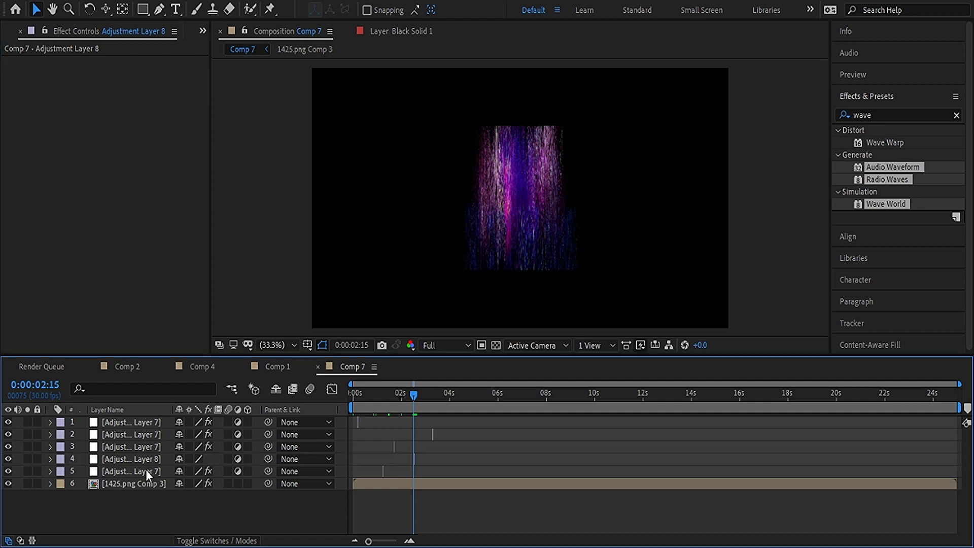
click(136, 460)
key(Delete)
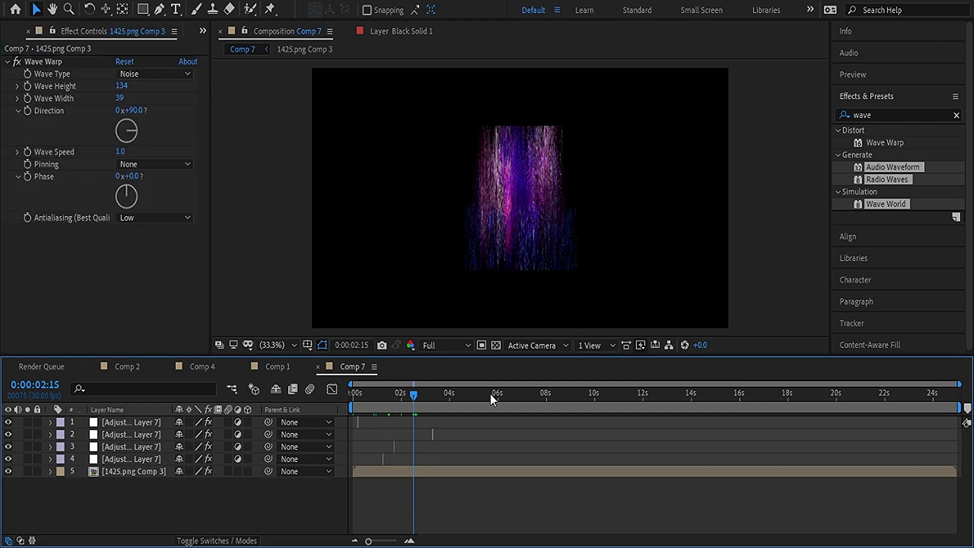
Set the Wave Warp on the 1425.png Comp 3 layer to wave width 5000, wave height 148 and direction 9°
drag(414, 394, 358, 399)
click(121, 99)
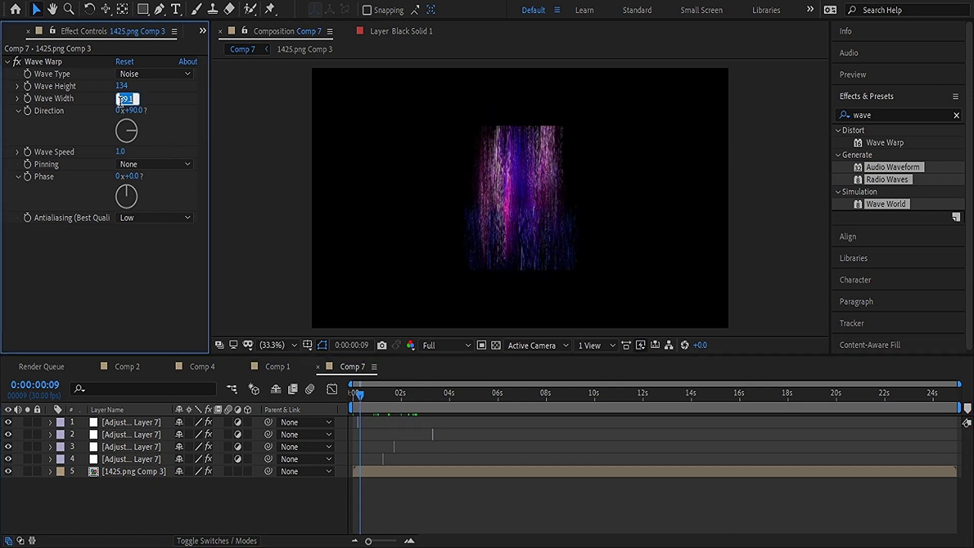
text(5000)
key(Return)
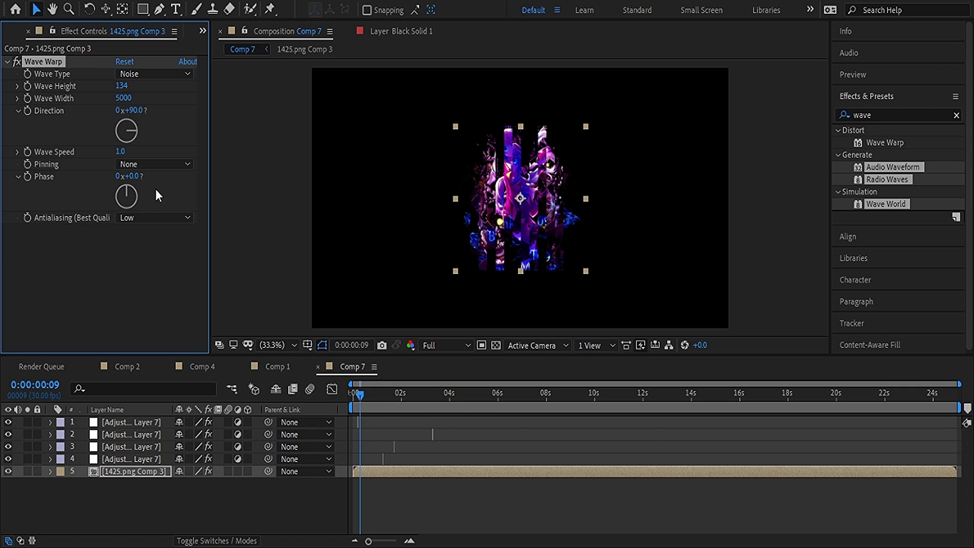
drag(121, 85, 137, 86)
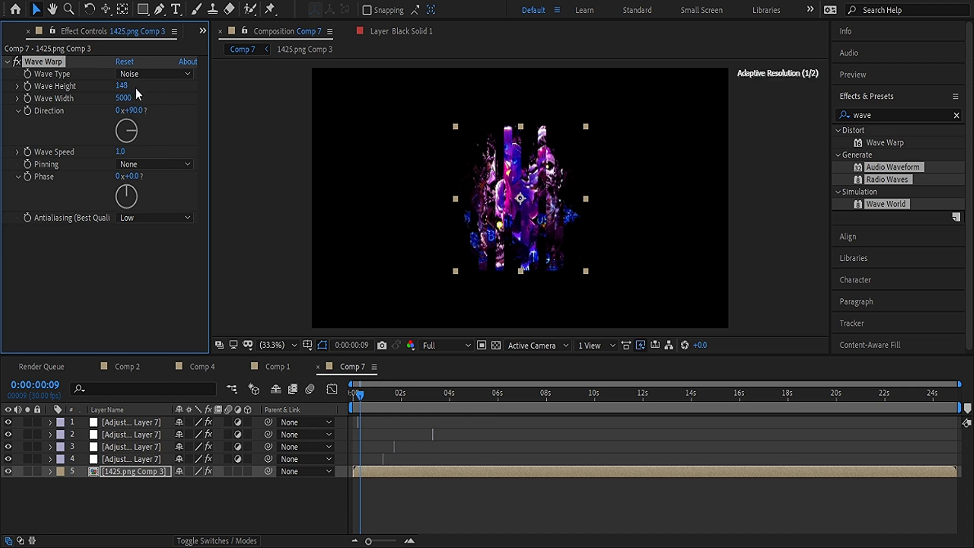
drag(128, 130, 130, 129)
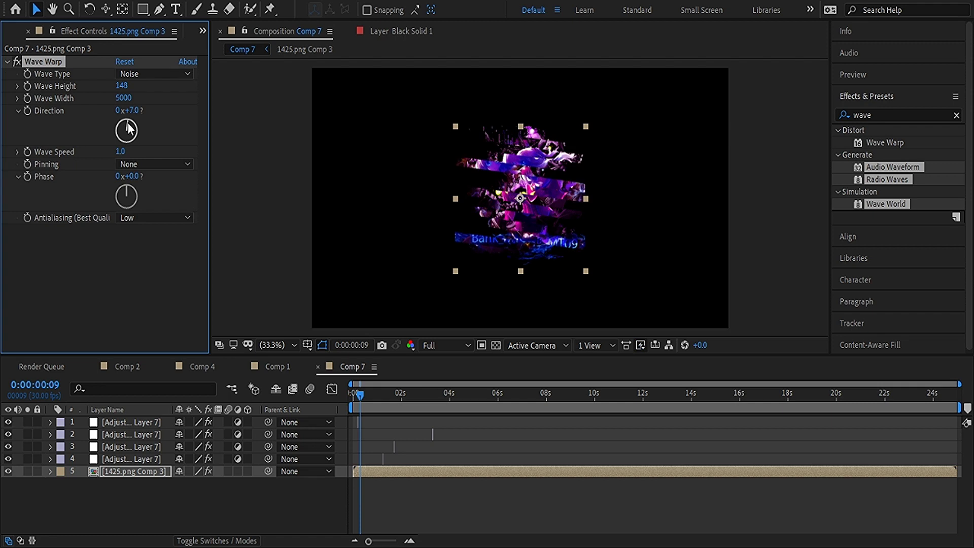
drag(128, 125, 130, 127)
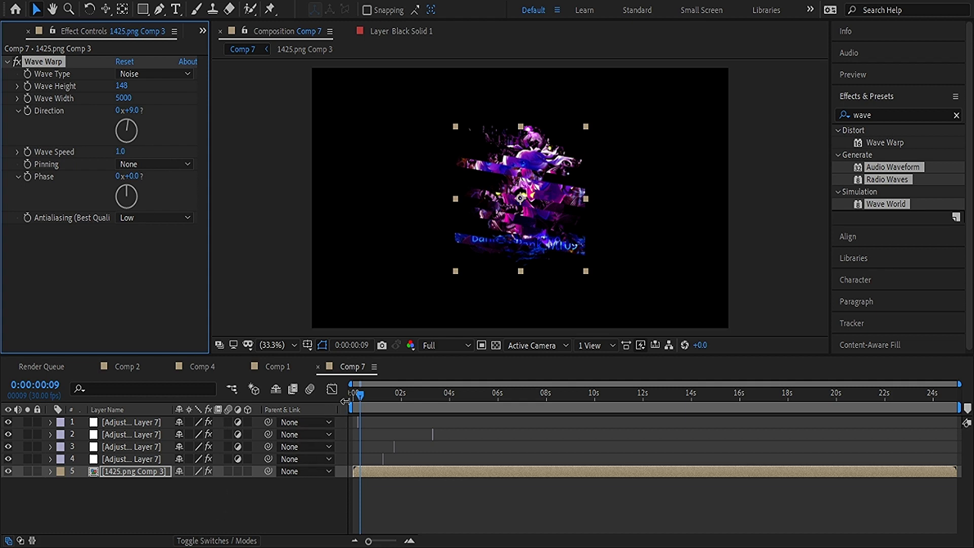
Return to the start of Comp 7 and remove the Wave Warp effect from the 1425.png Comp 3 layer
drag(357, 393, 328, 406)
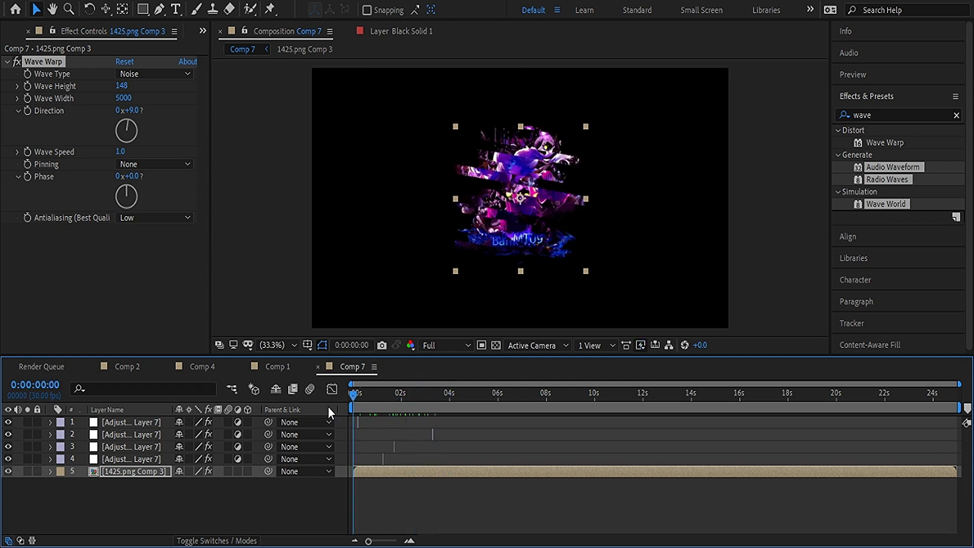
click(118, 472)
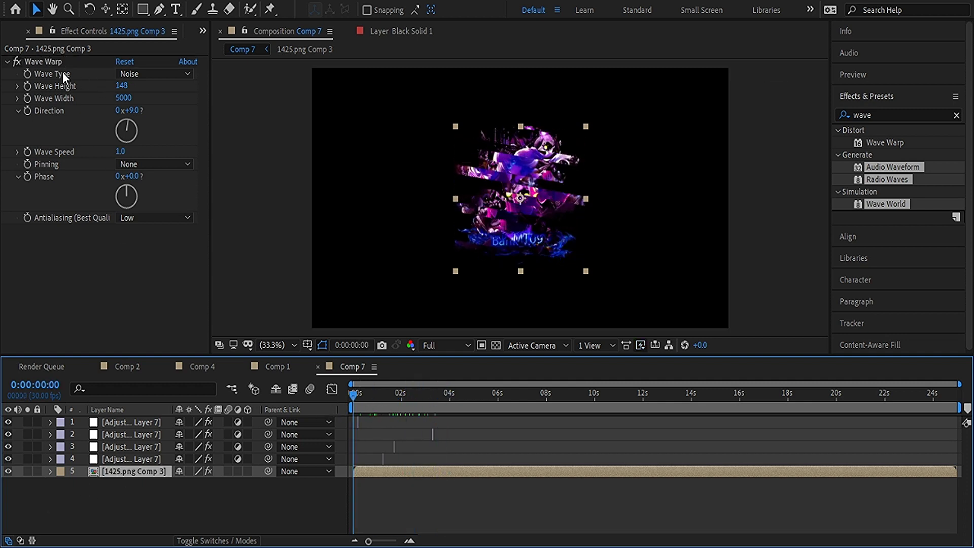
click(47, 62)
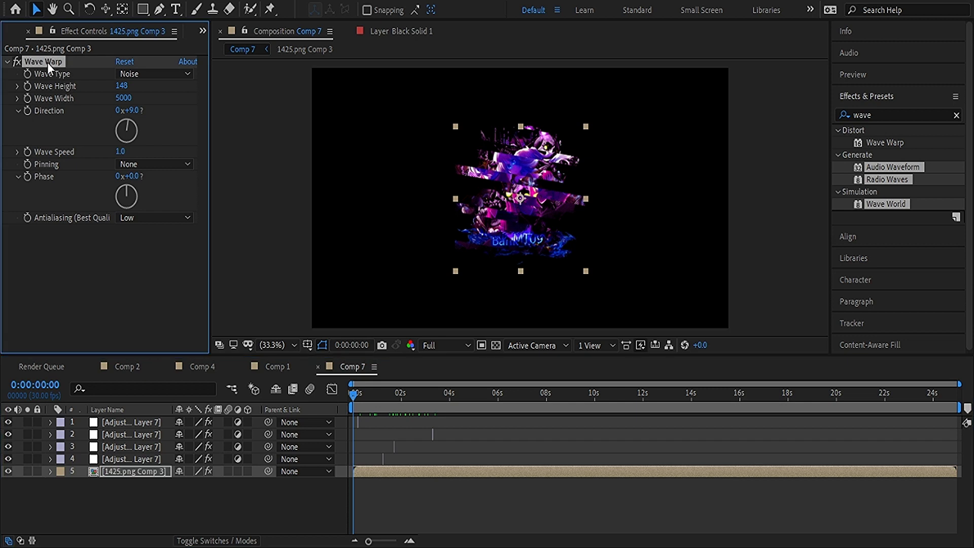
key(Delete)
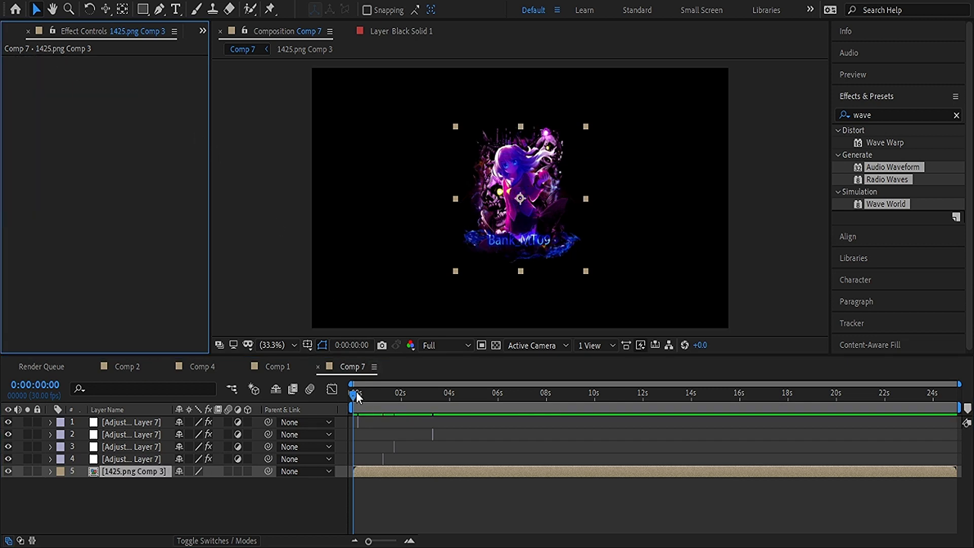
Add a new adjustment layer directly above 1425.png Comp 3 and trim it to a short clip at about 3 seconds
drag(356, 392, 411, 395)
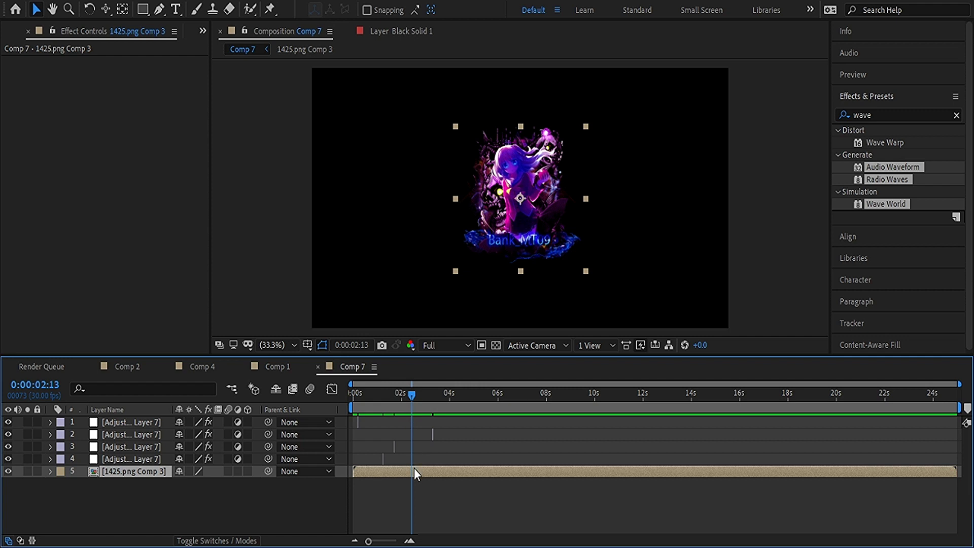
key(ctrl+alt+y)
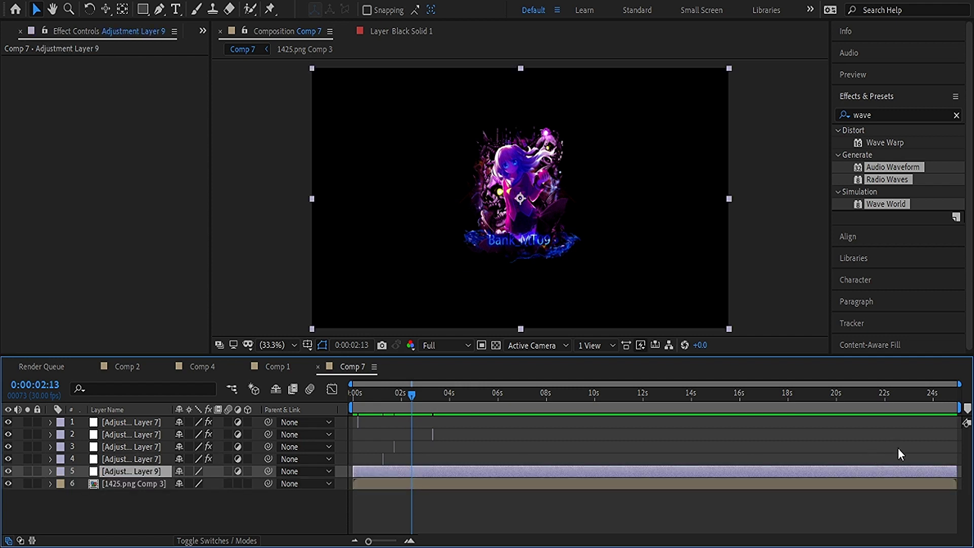
drag(956, 471, 427, 472)
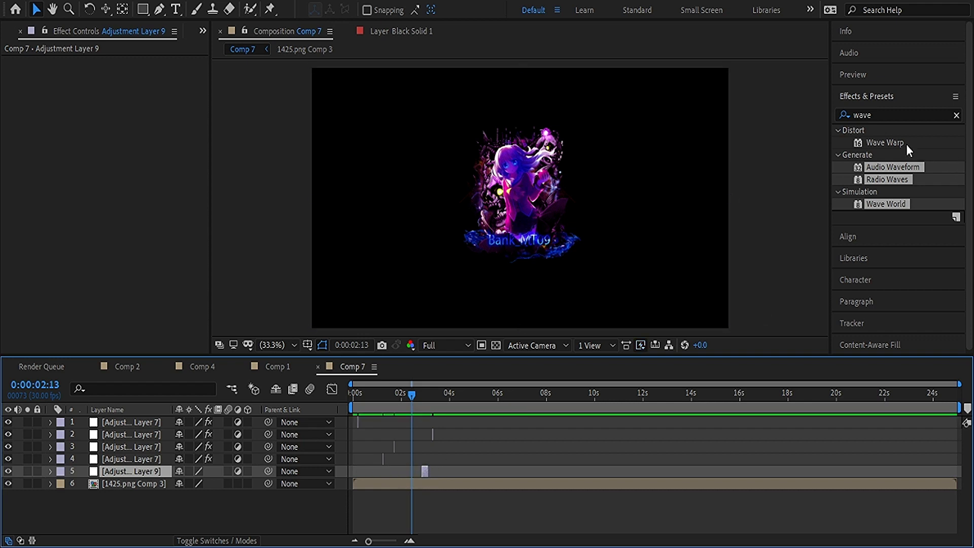
Apply Wave Warp to the 1425.png Comp 3 layer with a wave height of 145
drag(903, 142, 541, 264)
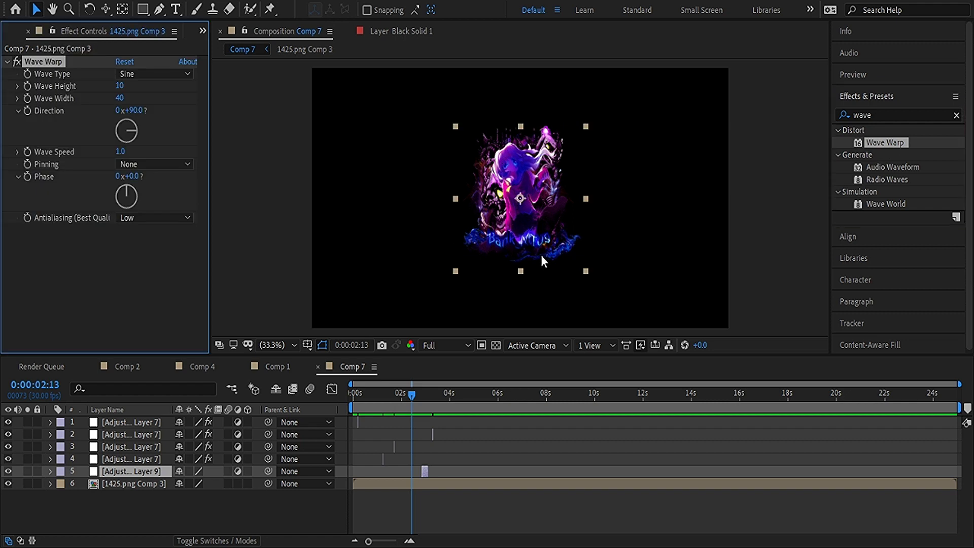
click(118, 87)
text(14)
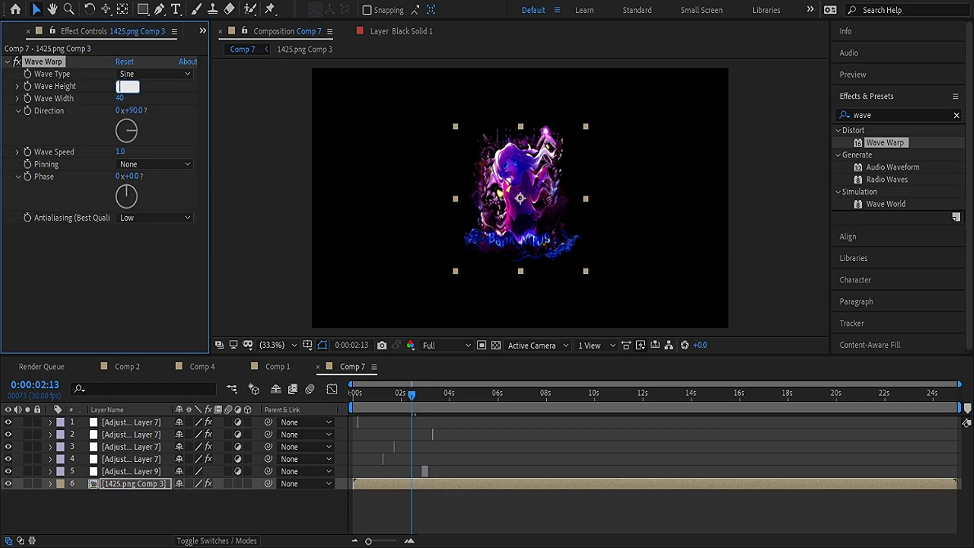
text(5)
key(Return)
Set the Wave Warp's wave width to 5000, wave type to Noise and direction to 28°
click(120, 98)
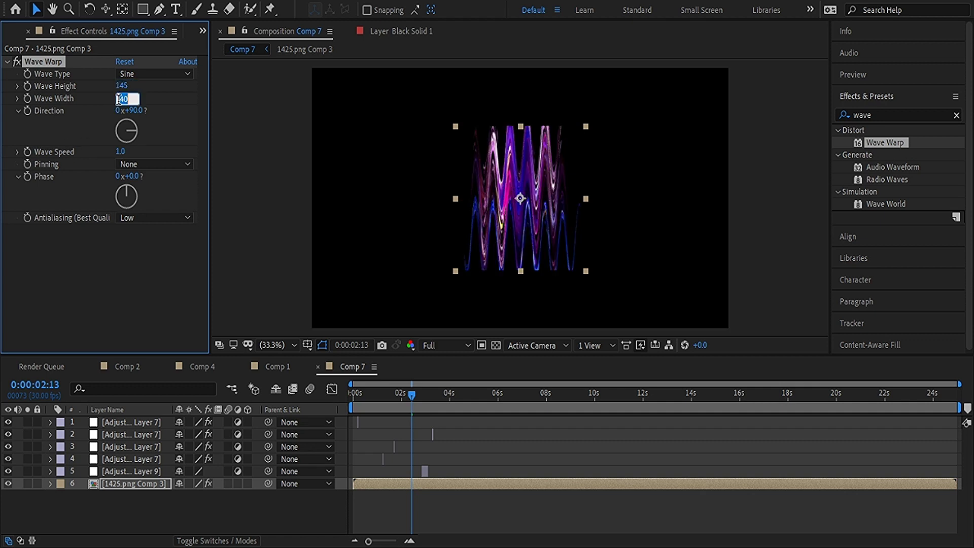
text(5000)
key(Return)
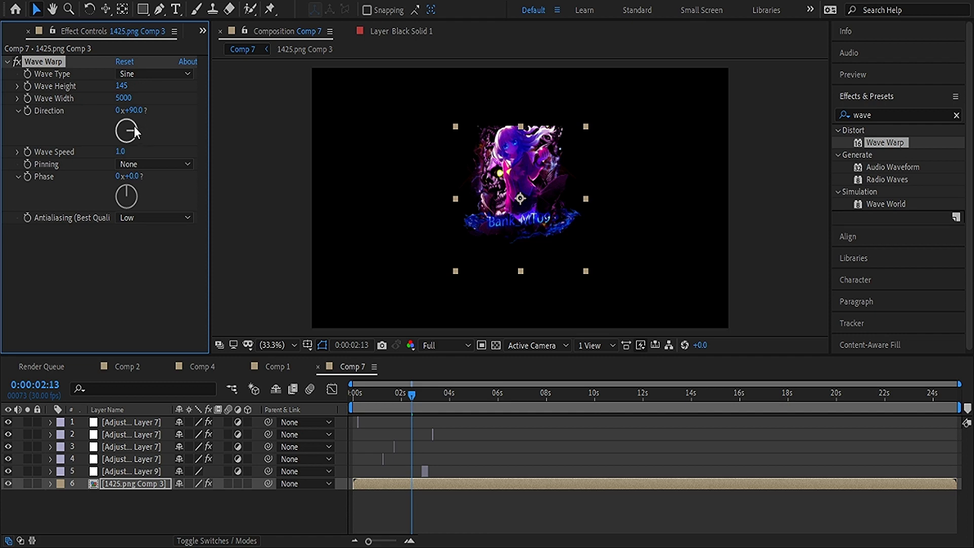
mouse_move(133, 126)
mouse_down()
mouse_move(109, 112)
mouse_move(140, 113)
mouse_move(131, 132)
mouse_up()
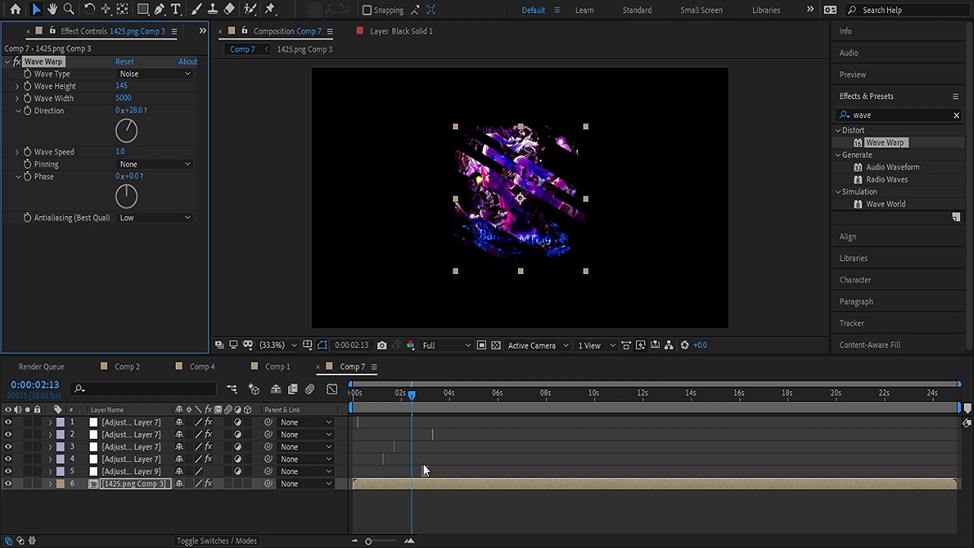
Shorten Adjustment Layer 9 to a sliver and move the configured Wave Warp effect onto it from the 1425.png Comp 3 layer
click(412, 471)
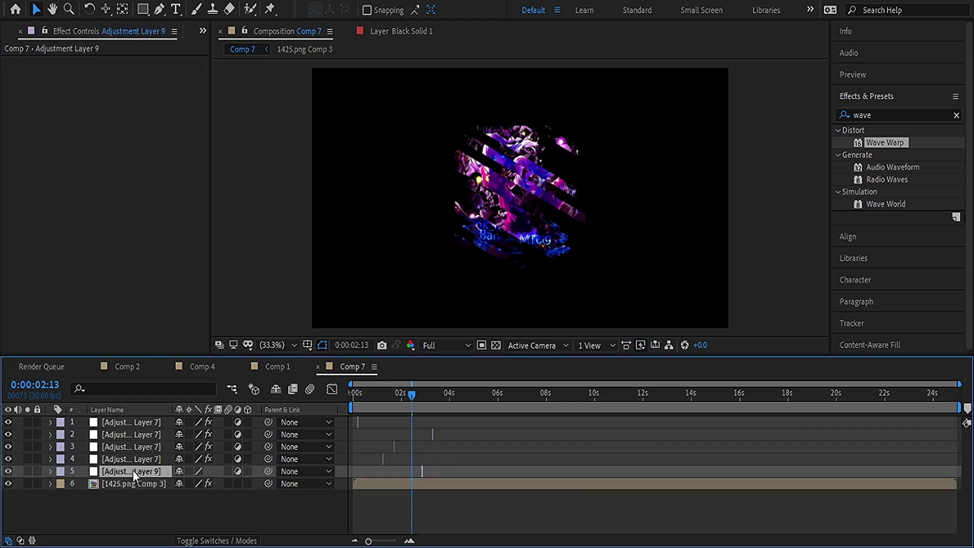
click(137, 483)
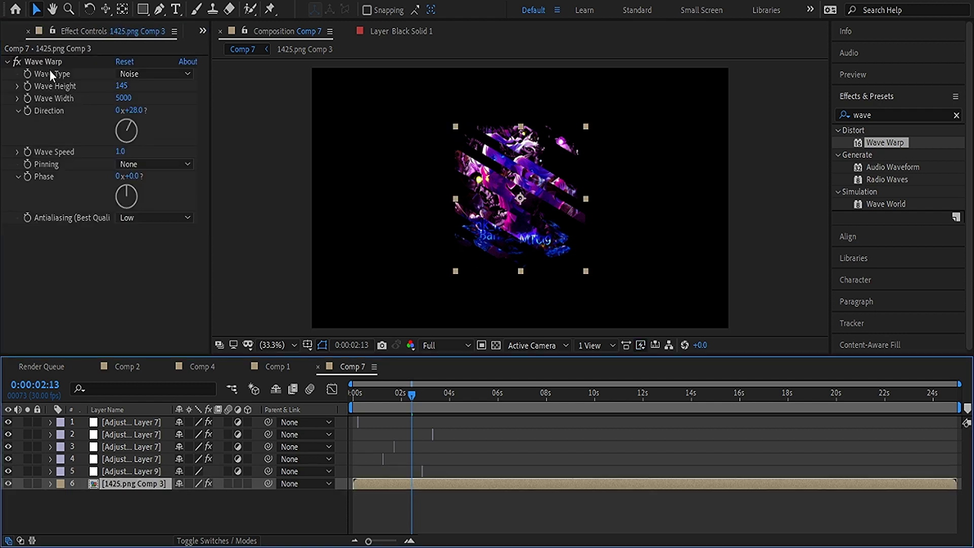
click(51, 66)
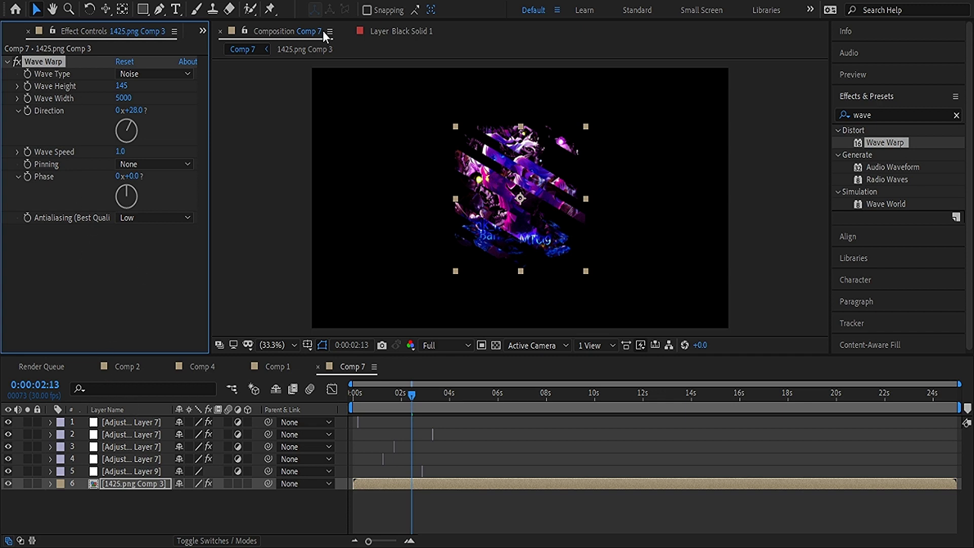
key(Delete)
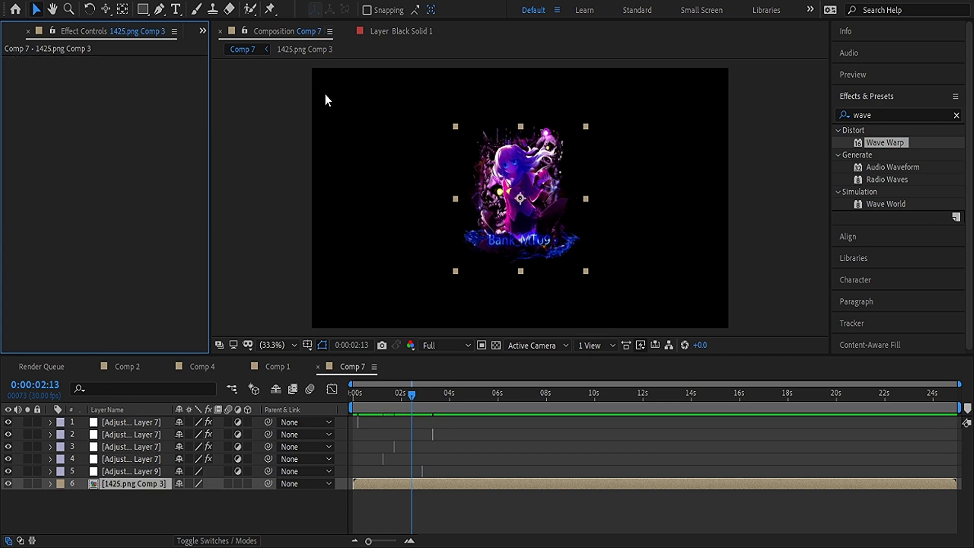
click(137, 469)
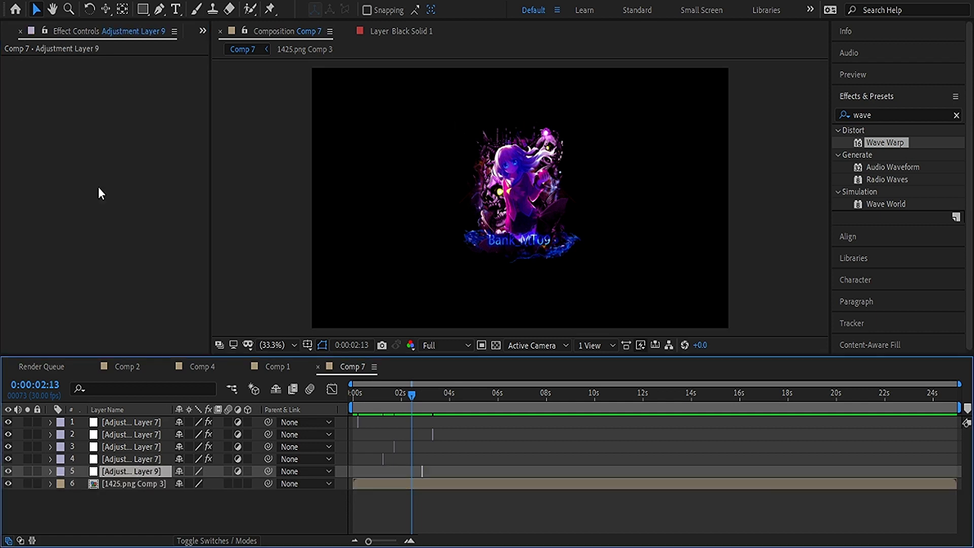
key(ctrl+v)
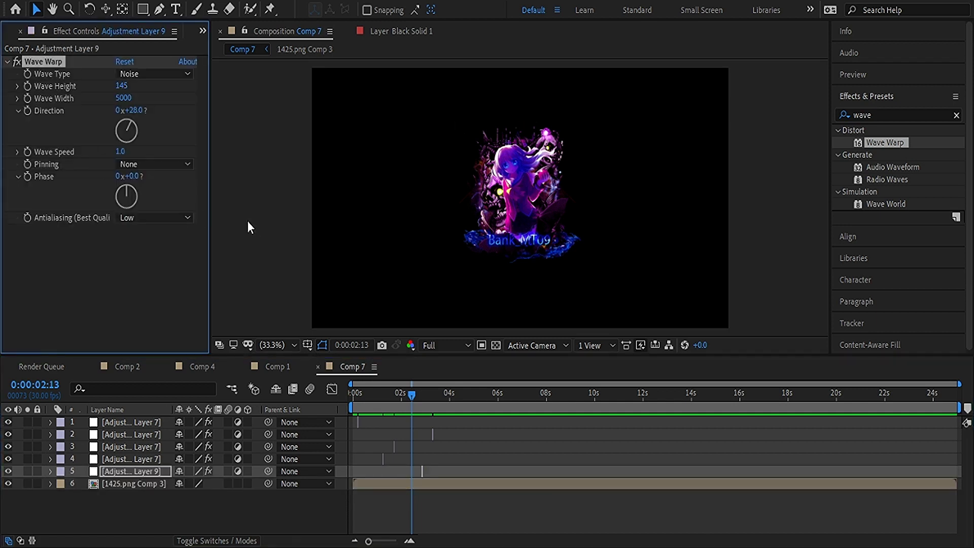
click(206, 528)
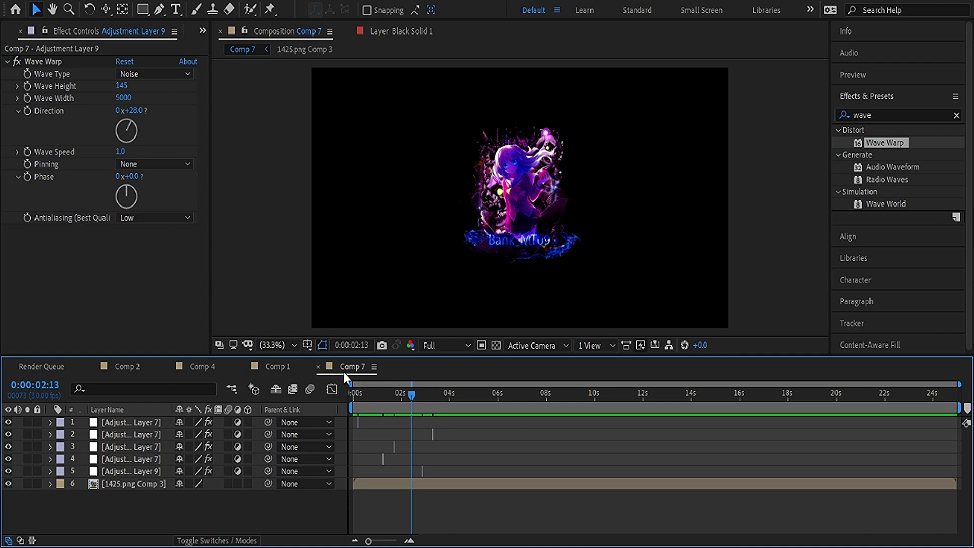
Create a new composition with the default settings and place Comp 7 in it as a layer
click(123, 319)
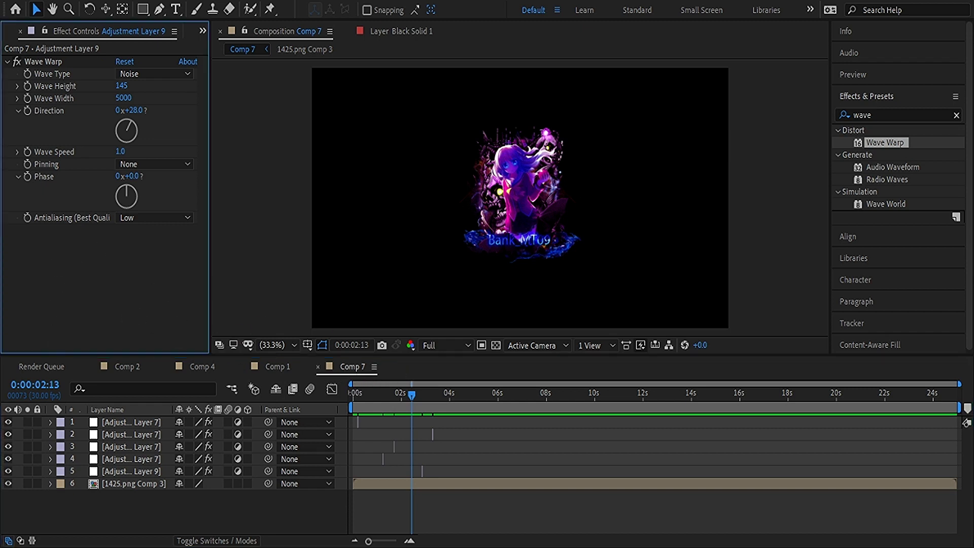
click(202, 31)
click(208, 40)
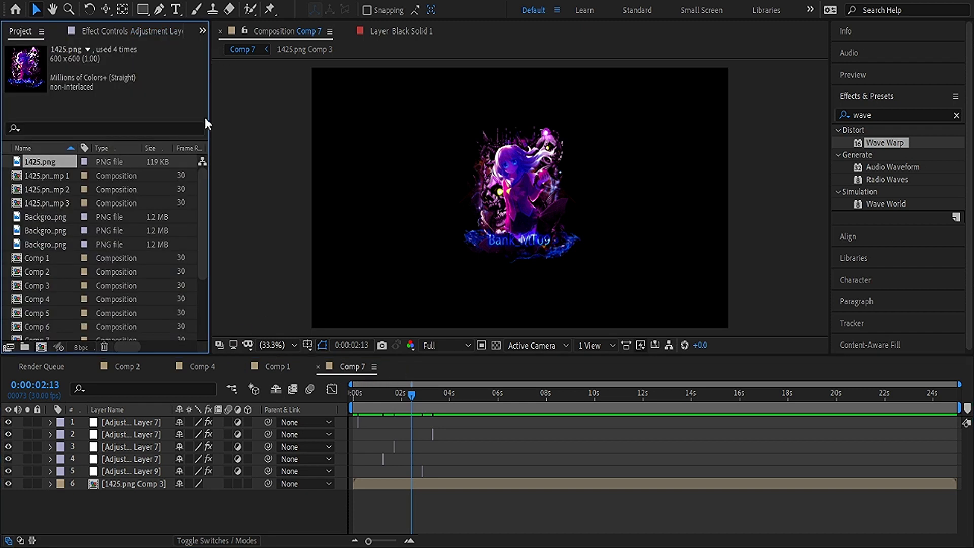
scroll(203, 259, down, 5)
click(148, 333)
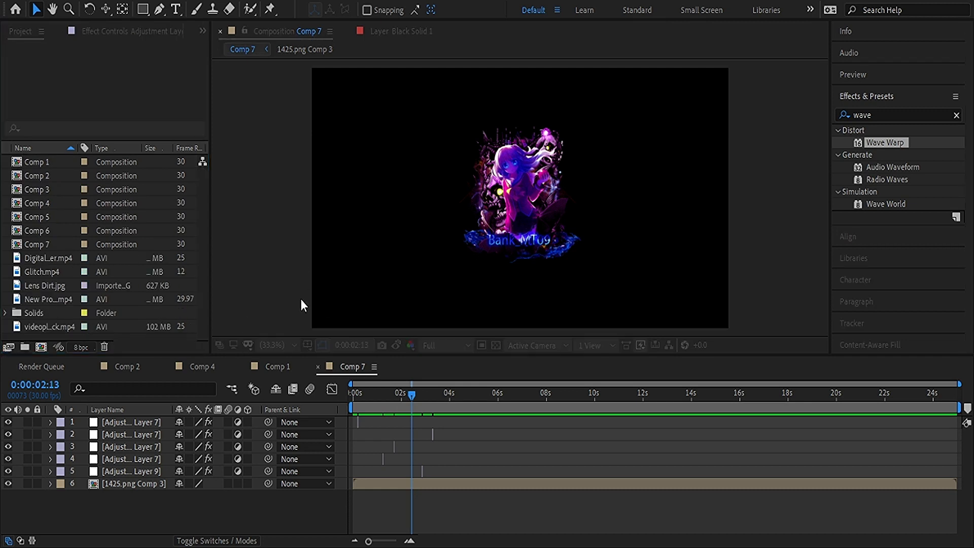
key(ctrl+n)
key(Return)
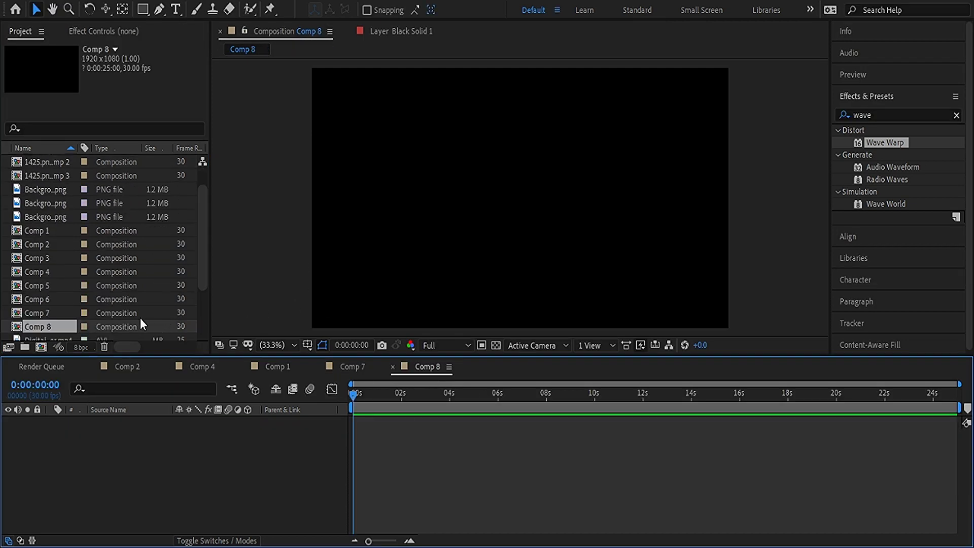
drag(51, 311, 482, 409)
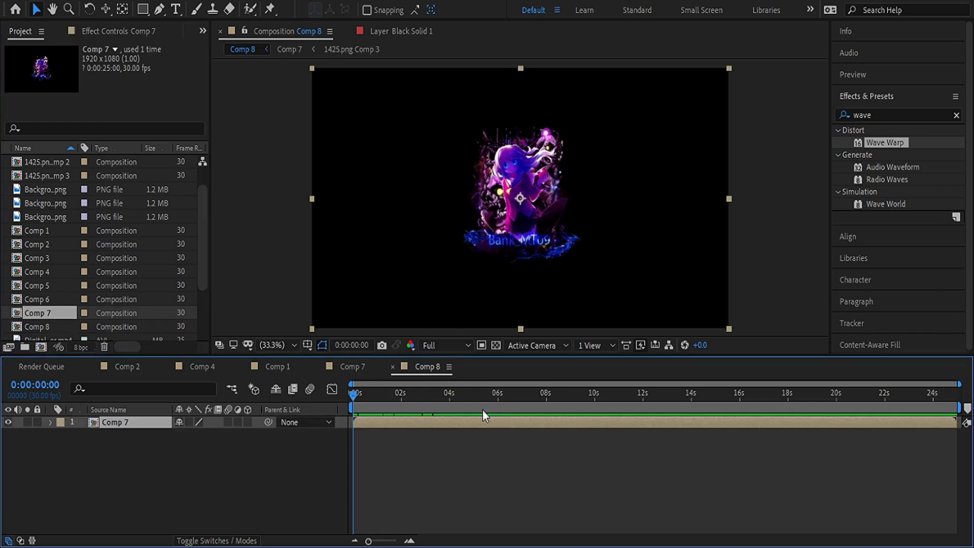
Preview the new composition and trim the Comp 7 layer to end at 4 seconds
key(space)
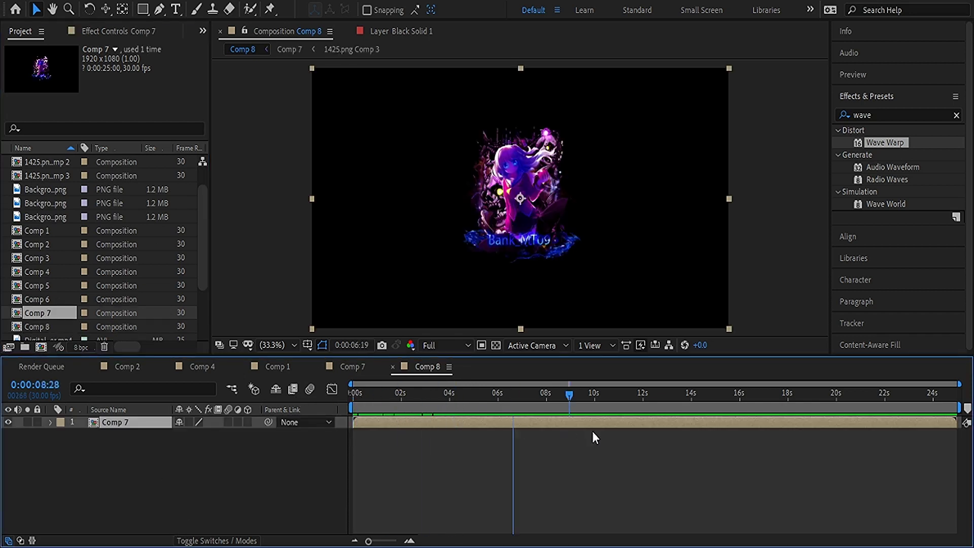
key(space)
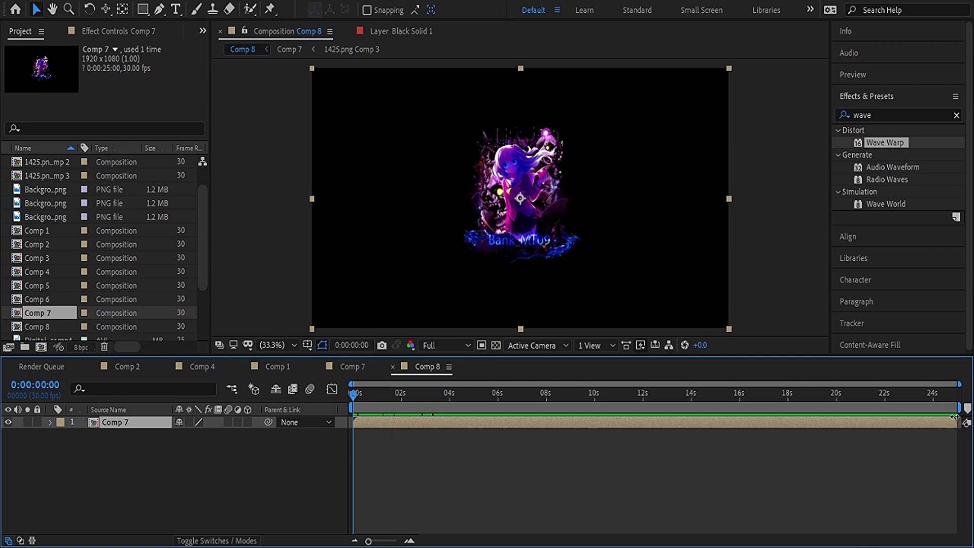
drag(956, 422, 448, 447)
Scrub through Comp 8 and Comp 7, and examine the Card Wipe settings on the 1425.png Comp 1 layer in Comp 1
drag(350, 392, 396, 408)
click(355, 367)
click(360, 404)
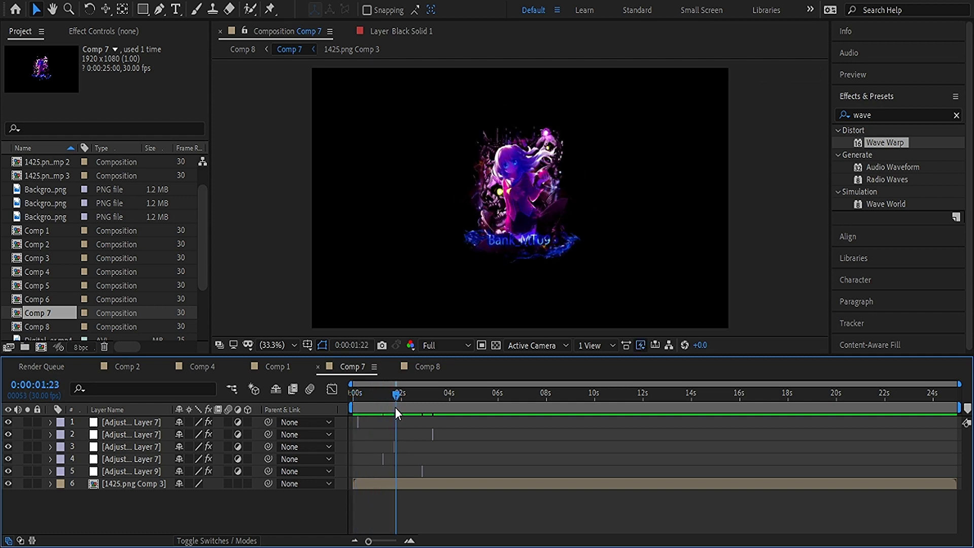
click(426, 367)
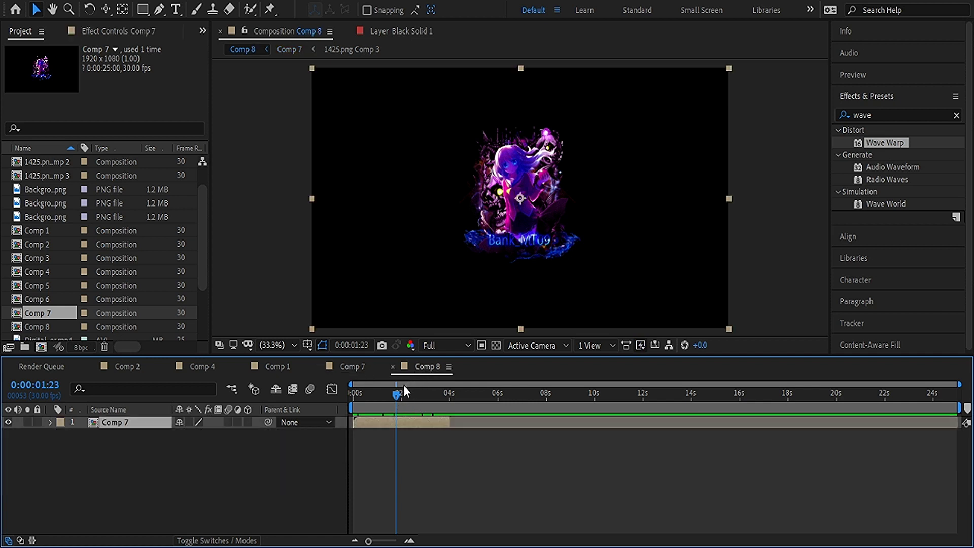
drag(398, 391, 346, 390)
click(354, 375)
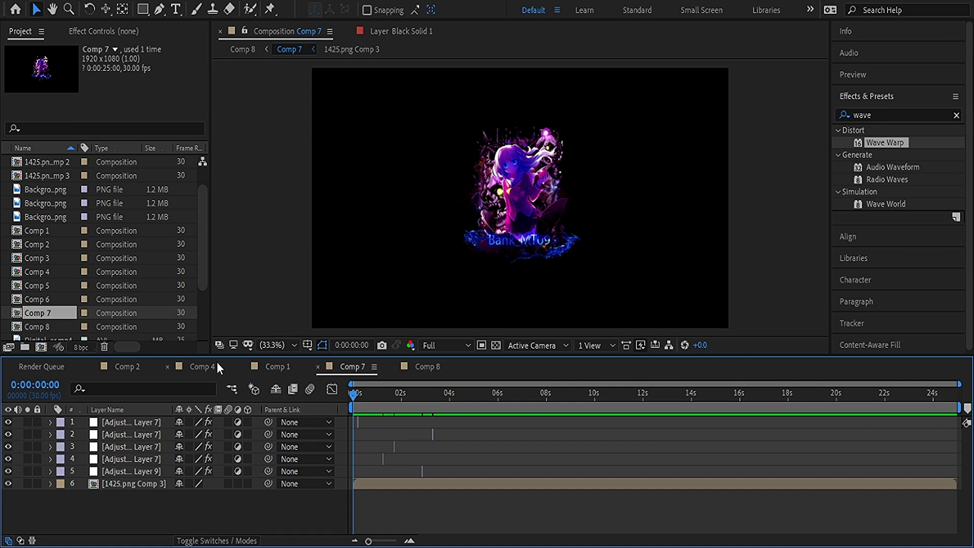
click(202, 364)
click(272, 367)
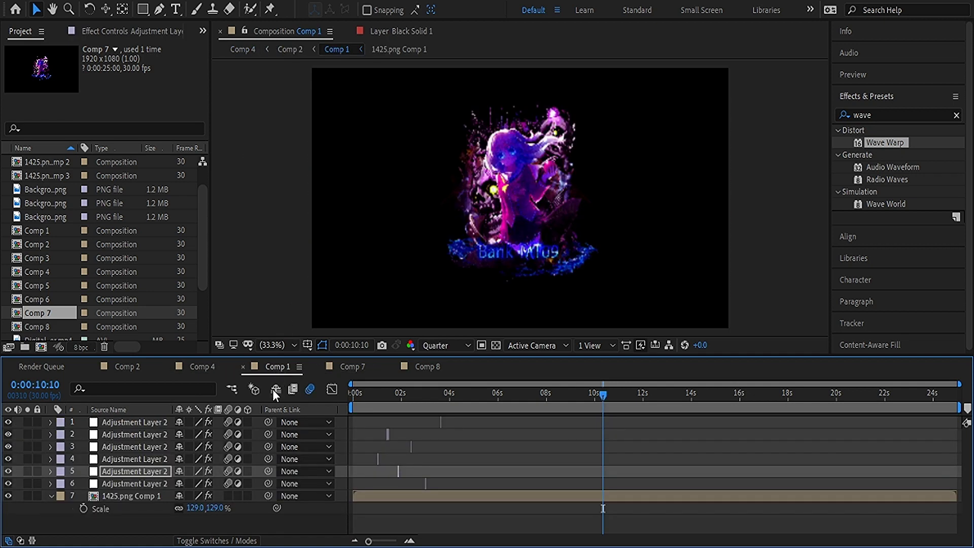
click(120, 494)
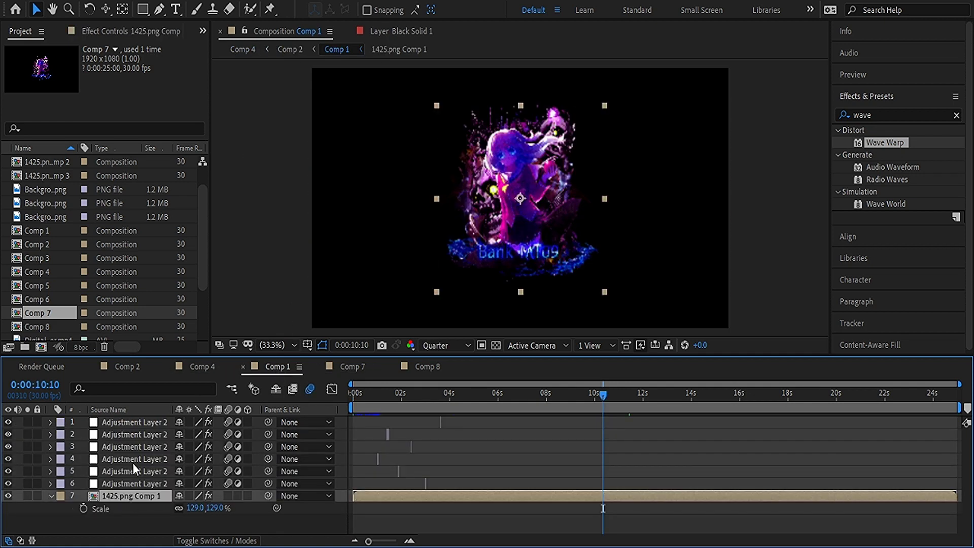
click(140, 32)
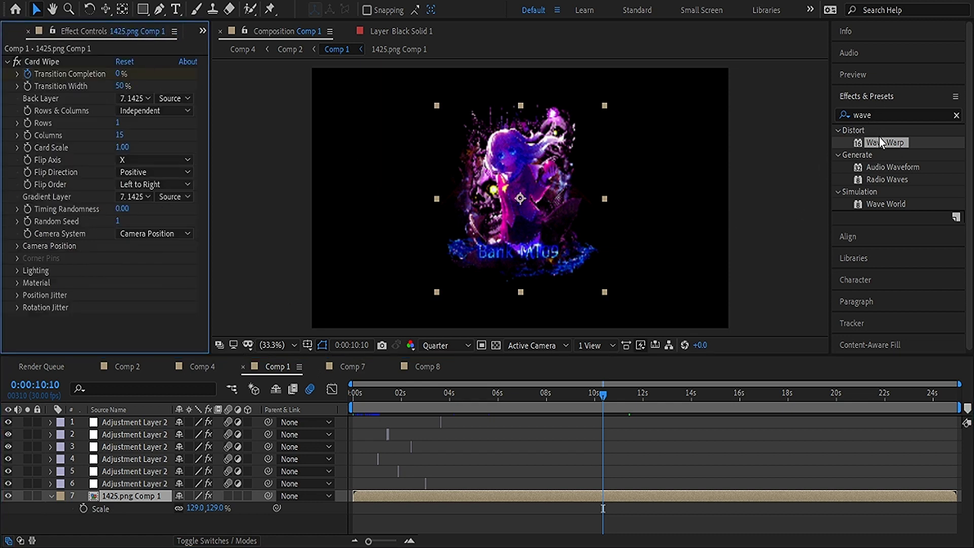
Search the effects for "card" and apply Card Wipe to the Comp 7 layer in Comp 8
click(885, 116)
text(c)
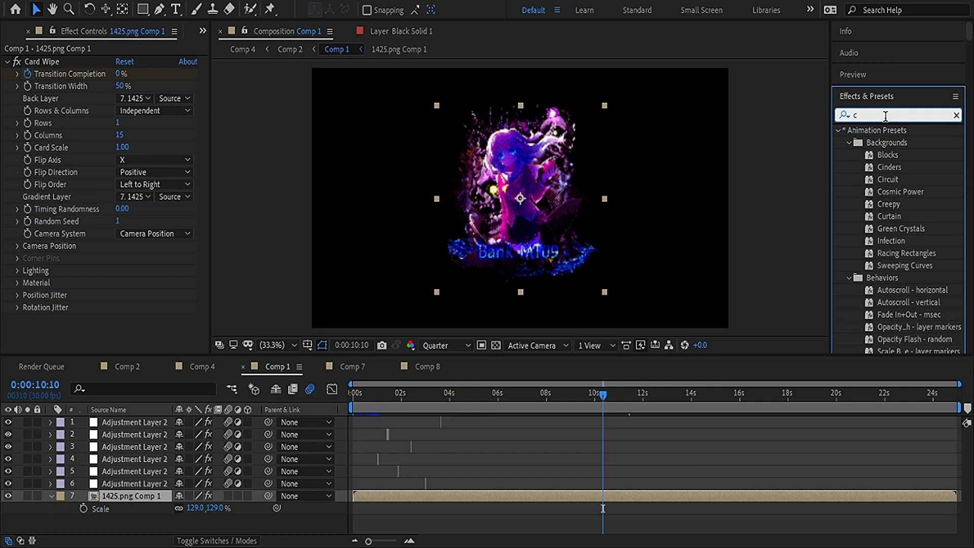
text(aed)
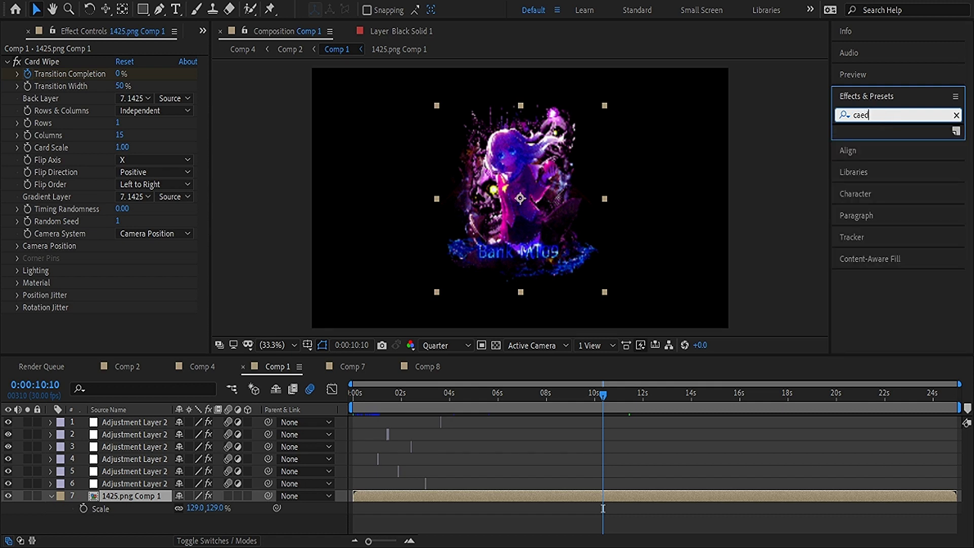
key(BackSpace)
key(BackSpace)
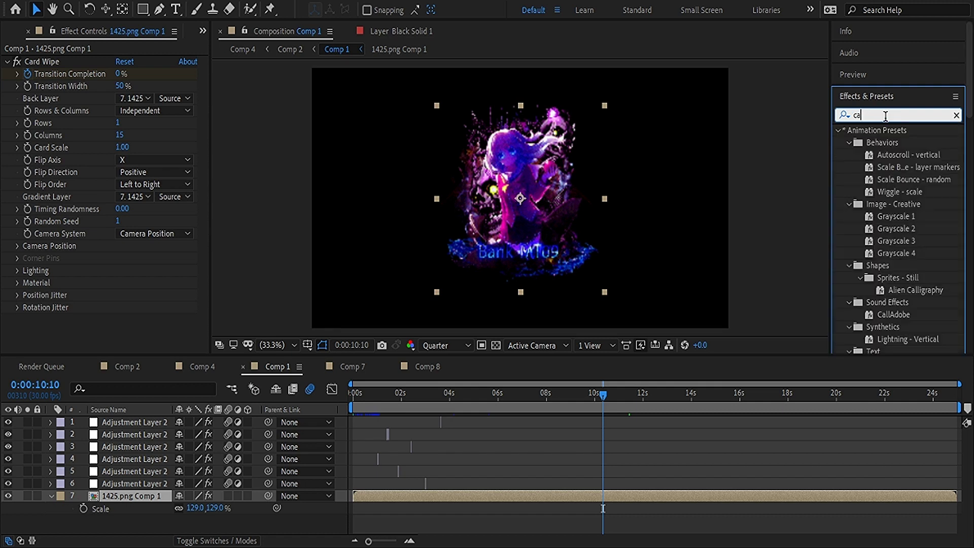
text(rd)
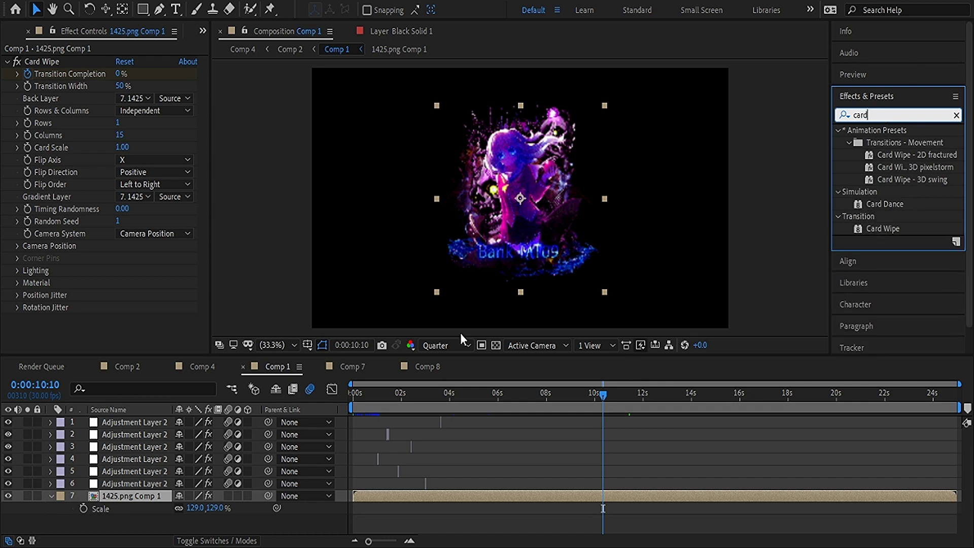
click(440, 371)
drag(899, 226, 568, 235)
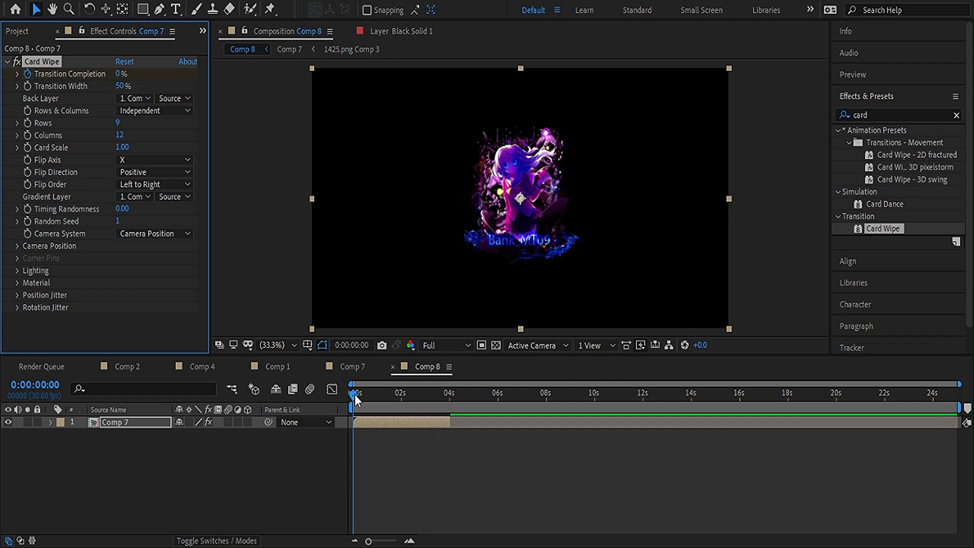
Keyframe the Comp 7 layer's Card Wipe transition completion from 50% at 0 seconds to 0% at 4 seconds
drag(354, 394, 451, 389)
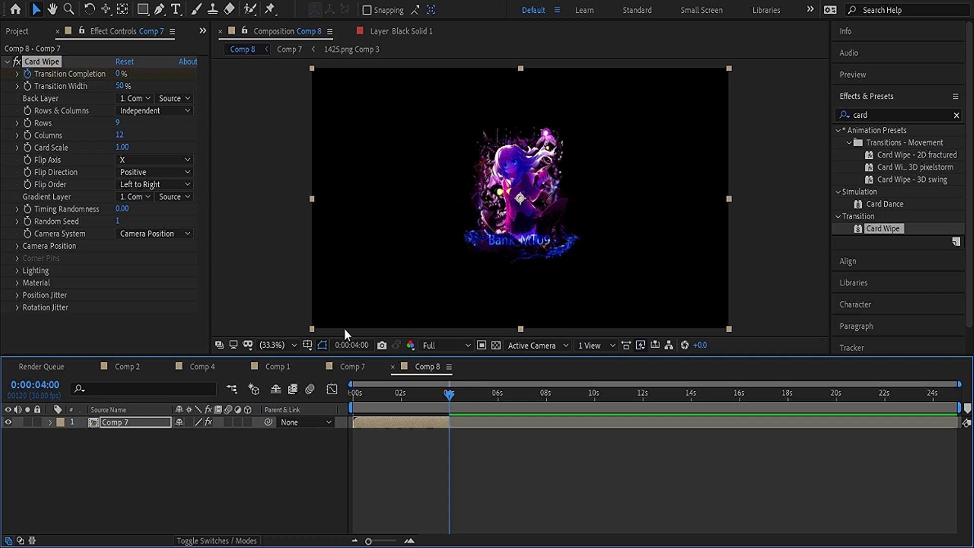
click(120, 74)
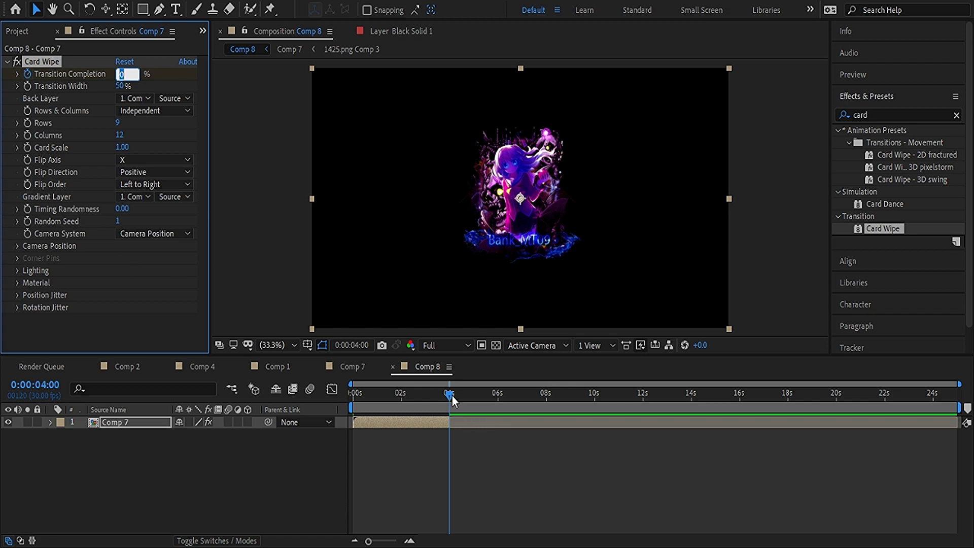
drag(451, 396, 351, 398)
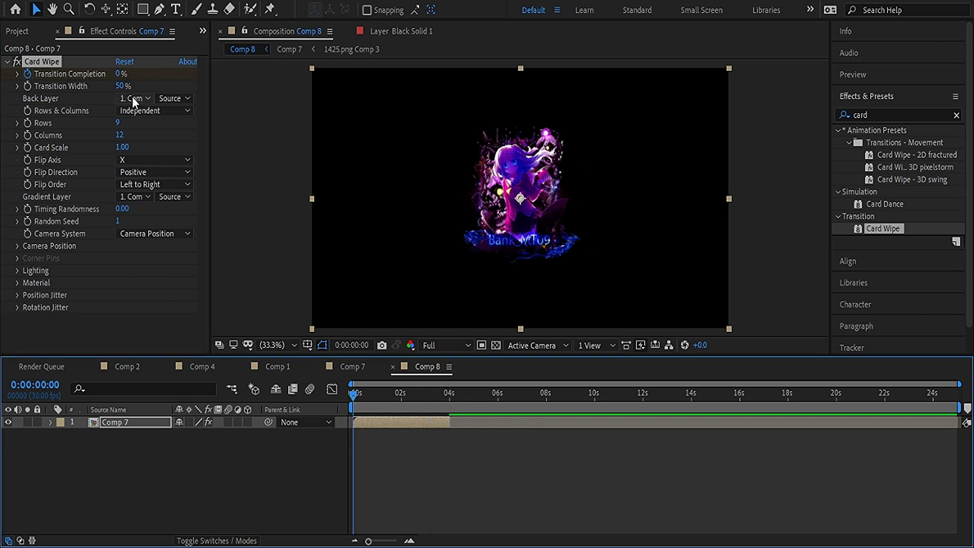
click(120, 73)
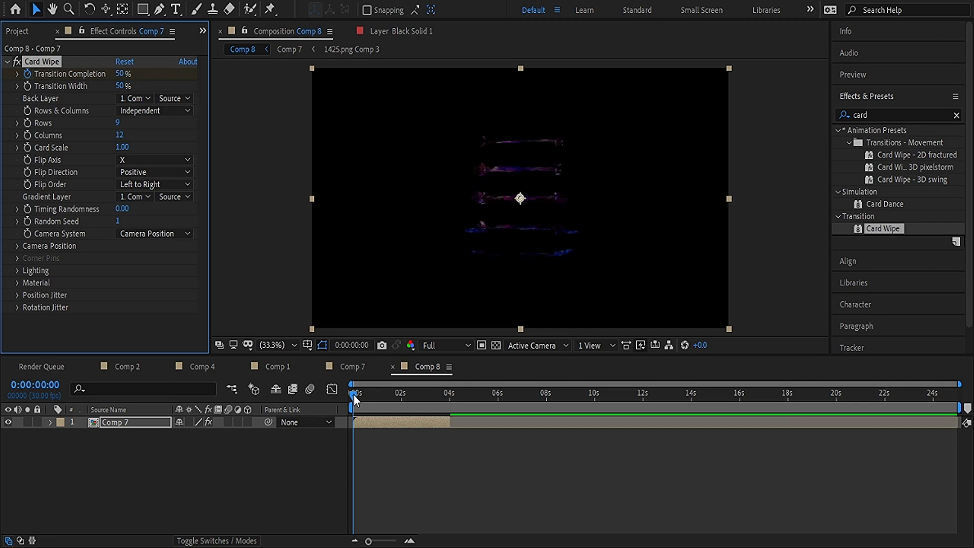
drag(353, 394, 451, 404)
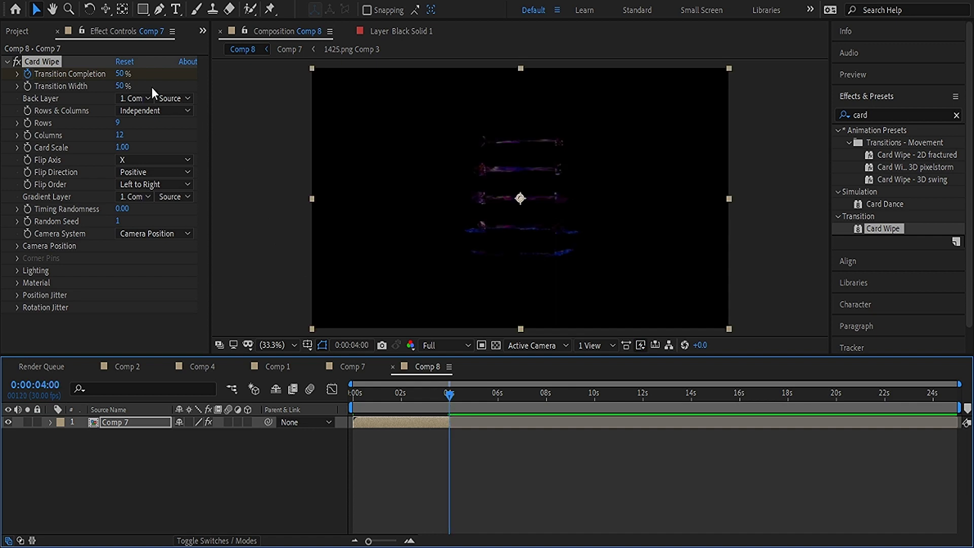
click(120, 74)
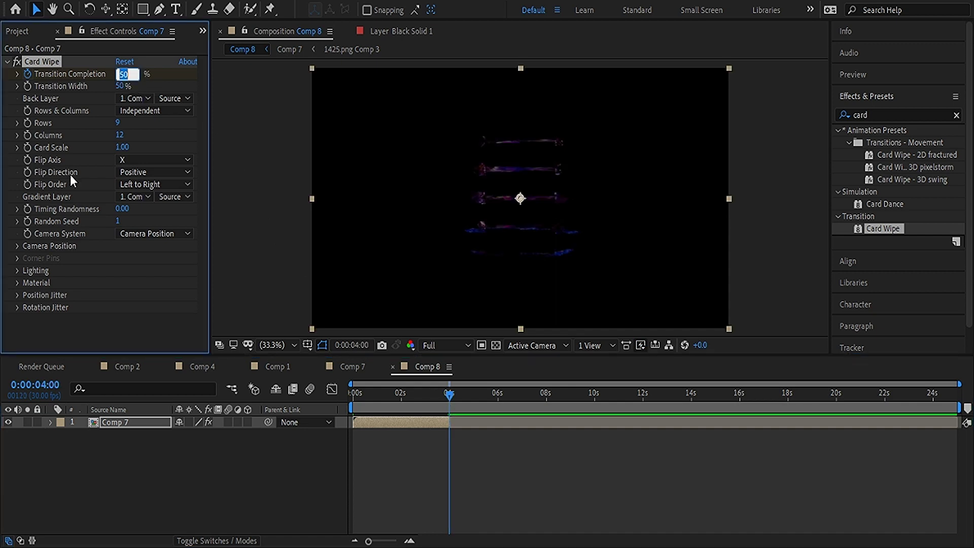
text(0)
key(Return)
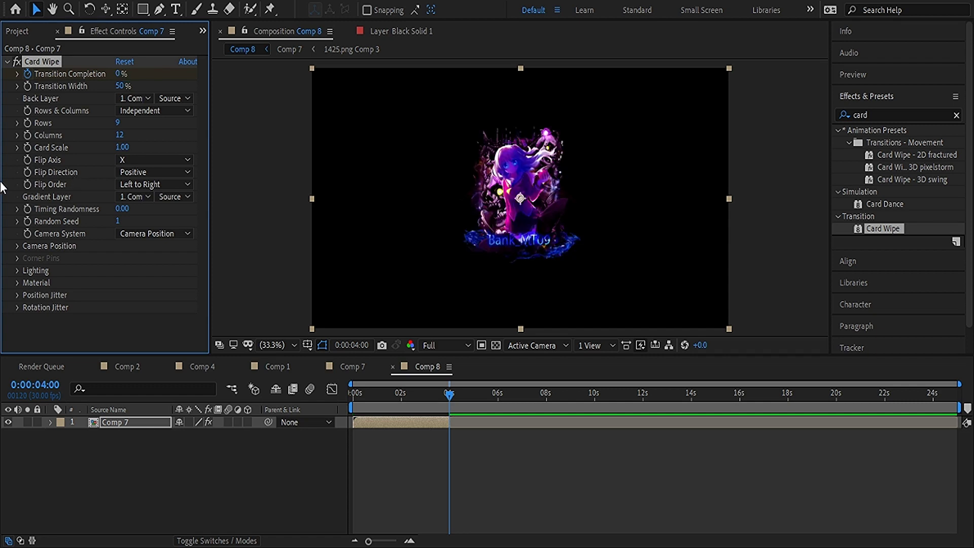
Set the Comp 7 layer's Card Wipe to 1 row and 15 columns, and scrub back to the start
click(117, 123)
text(1)
key(Return)
click(120, 135)
text(15)
key(Return)
drag(452, 391, 345, 401)
Apply Card Wipe to the 1425.png Comp 3 layer inside Comp 7
click(352, 366)
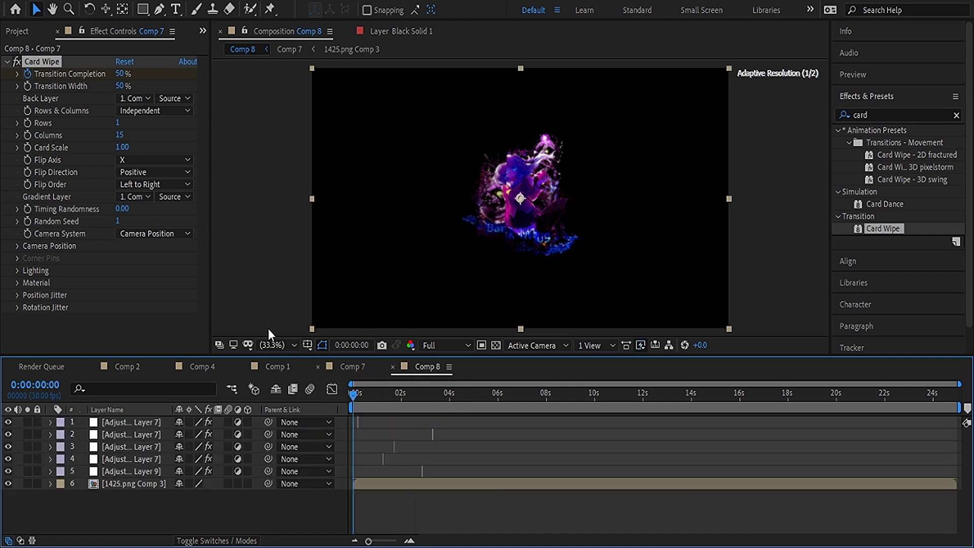
click(154, 483)
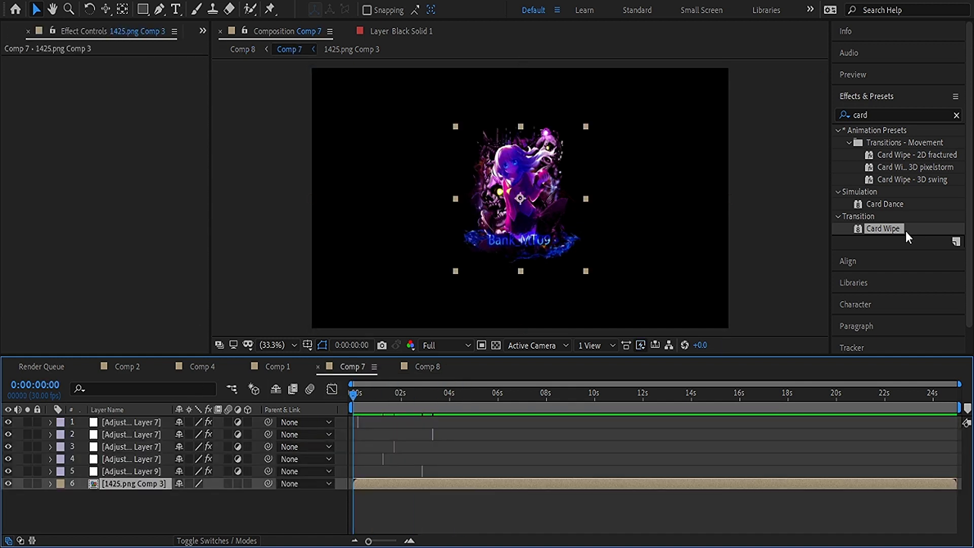
drag(906, 230, 628, 224)
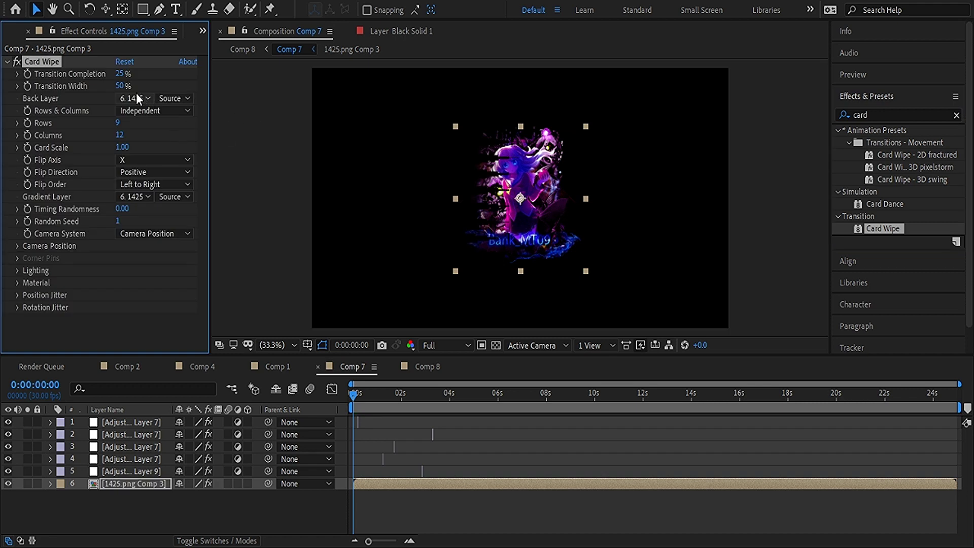
Keyframe the 1425.png Comp 3 layer's Card Wipe transition completion from 50% at the start to 0% at 4 seconds
click(120, 74)
text(5)
click(28, 75)
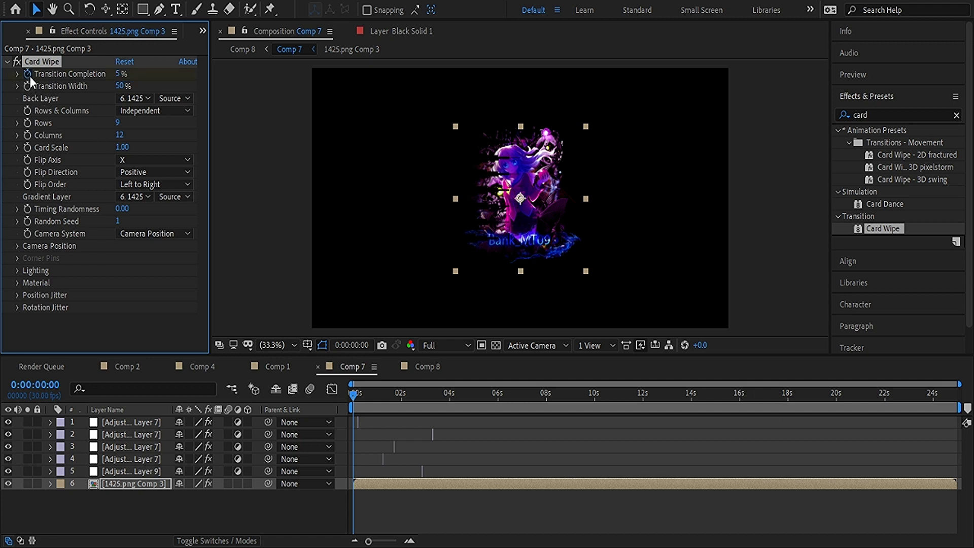
click(115, 77)
text(50)
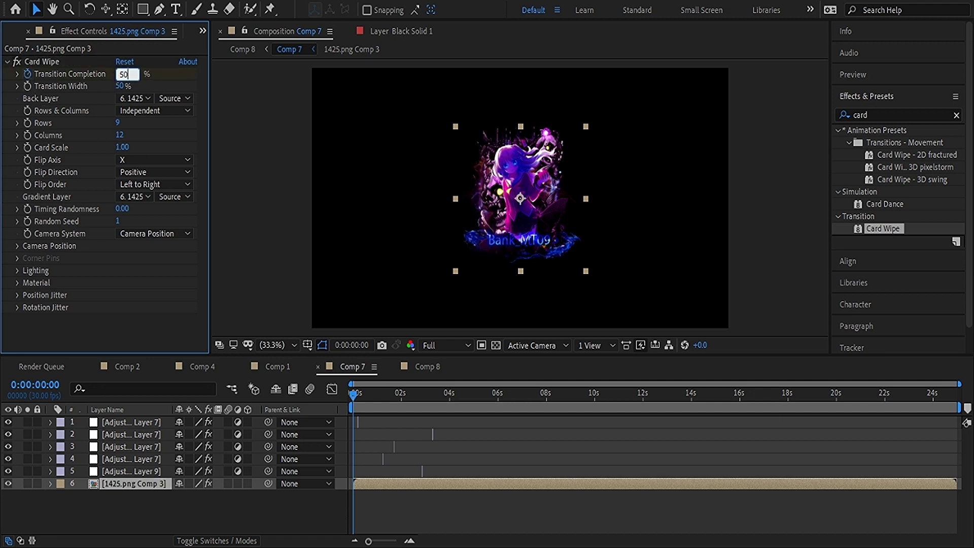
key(Return)
click(353, 393)
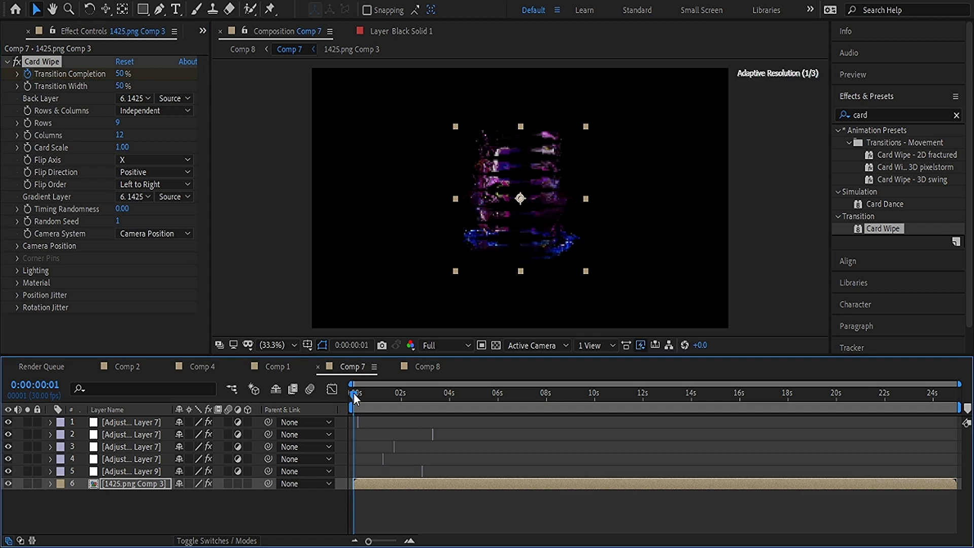
drag(353, 392, 447, 405)
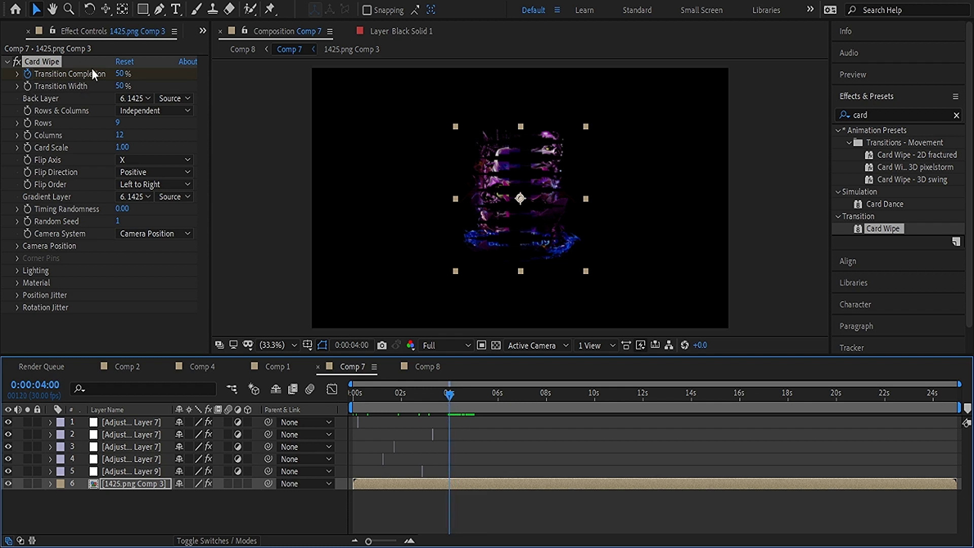
click(116, 74)
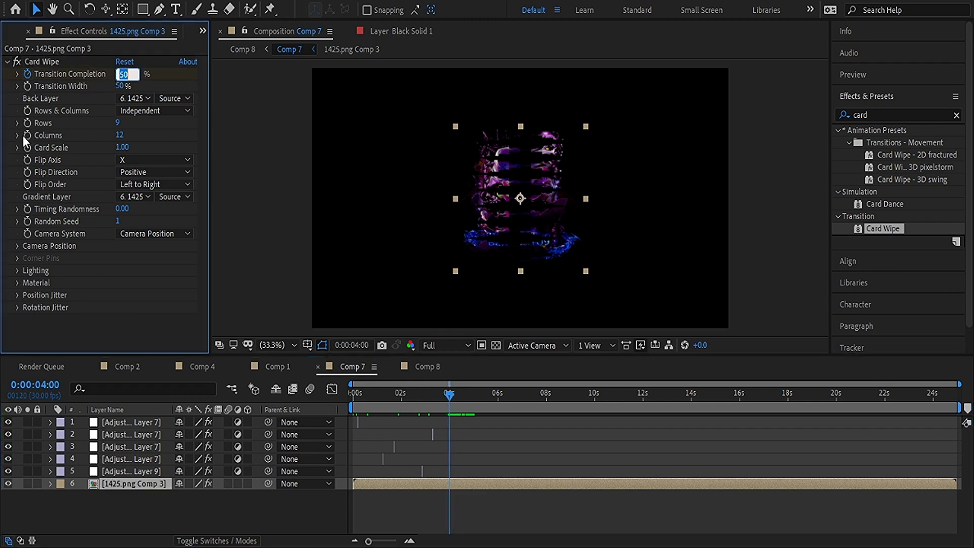
text(0)
key(Return)
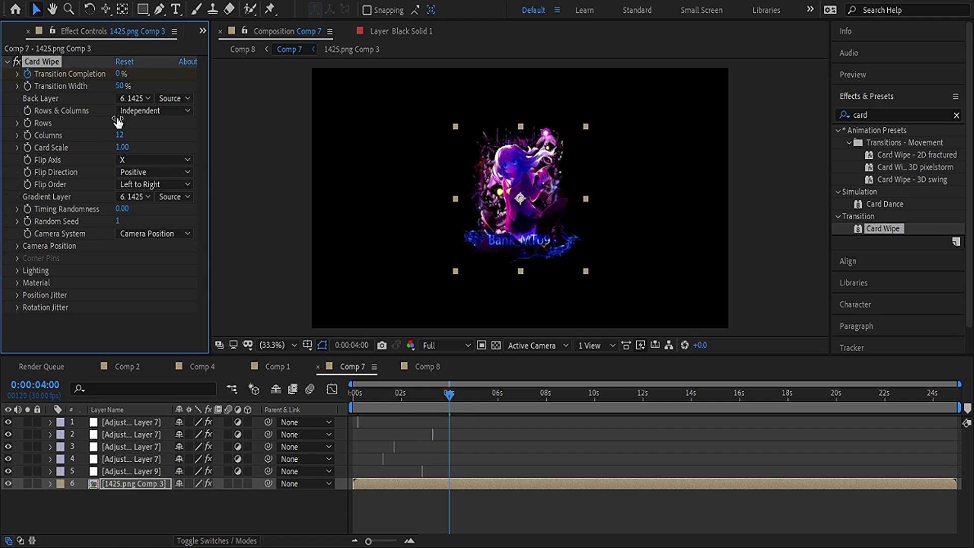
Set the Card Wipe on 1425.png Comp 3 to 1 row and 15 columns, and check the result in Comp 8
click(117, 122)
text(1)
key(Return)
click(124, 140)
text(15)
key(Return)
click(411, 372)
drag(457, 399, 420, 411)
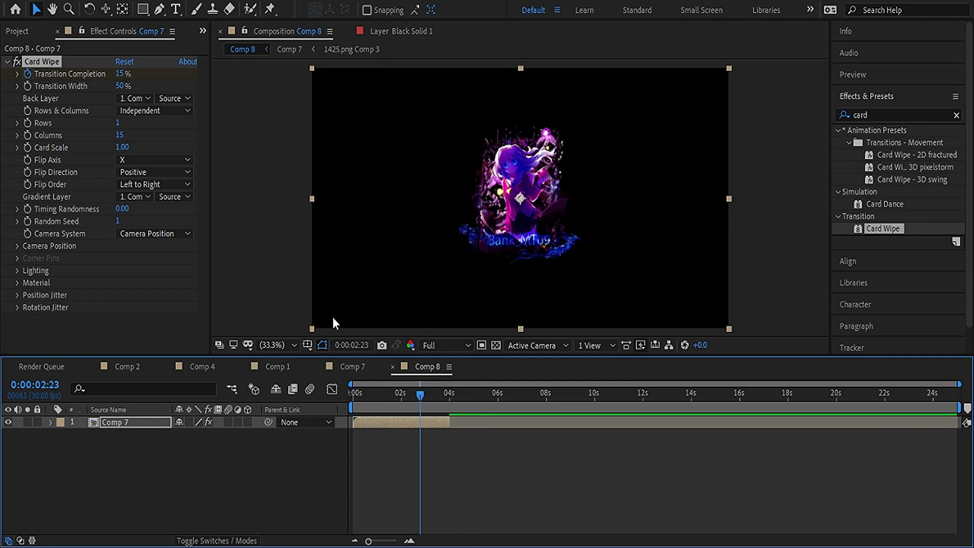
Turn the Comp 7 layer in Comp 8 into a 3D layer
click(217, 540)
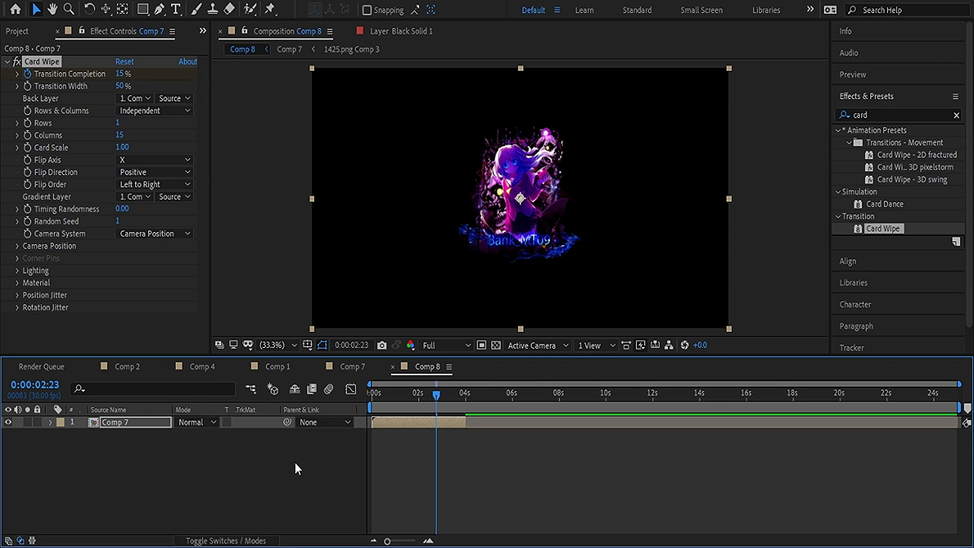
click(237, 538)
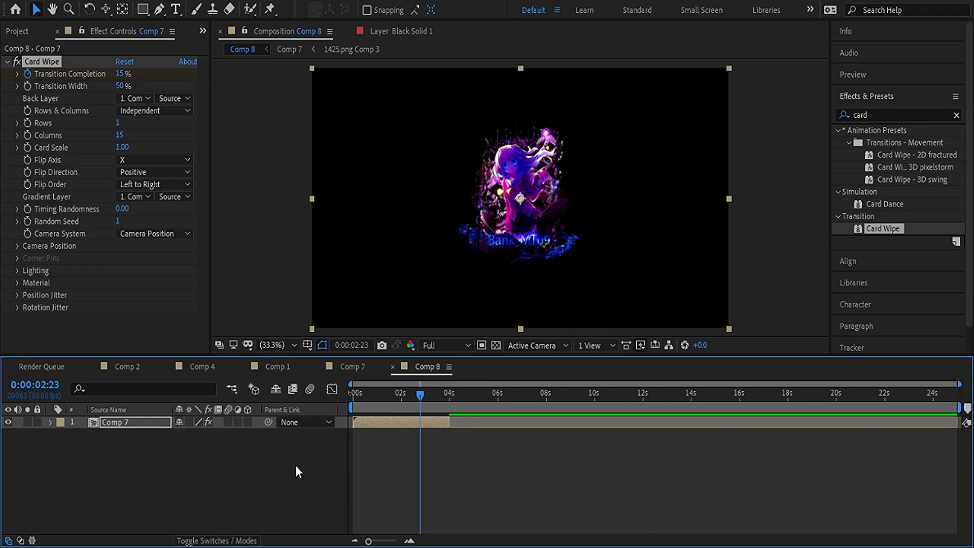
click(248, 422)
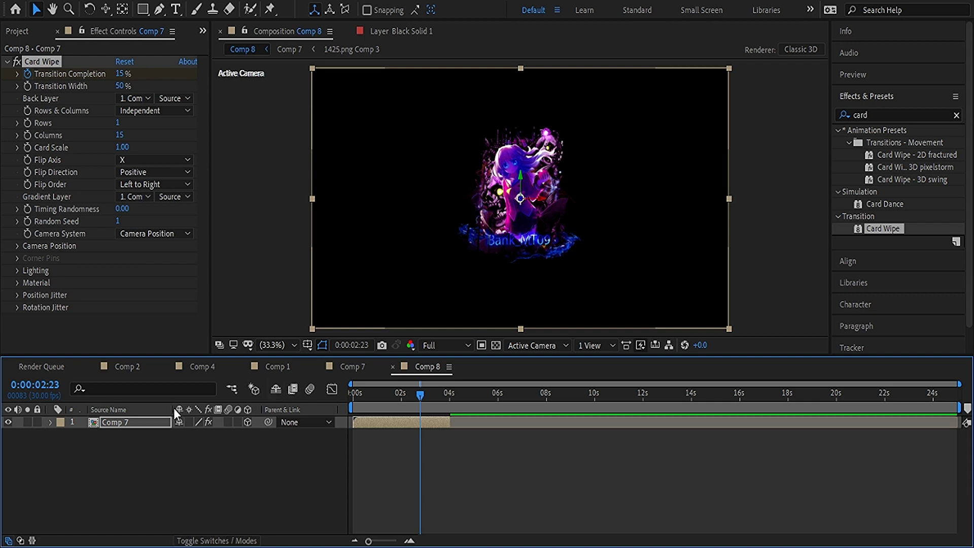
Set the Comp 7 layer's Z position to -2557 at the start of Comp 8 and keyframe its position there
click(161, 422)
key(p)
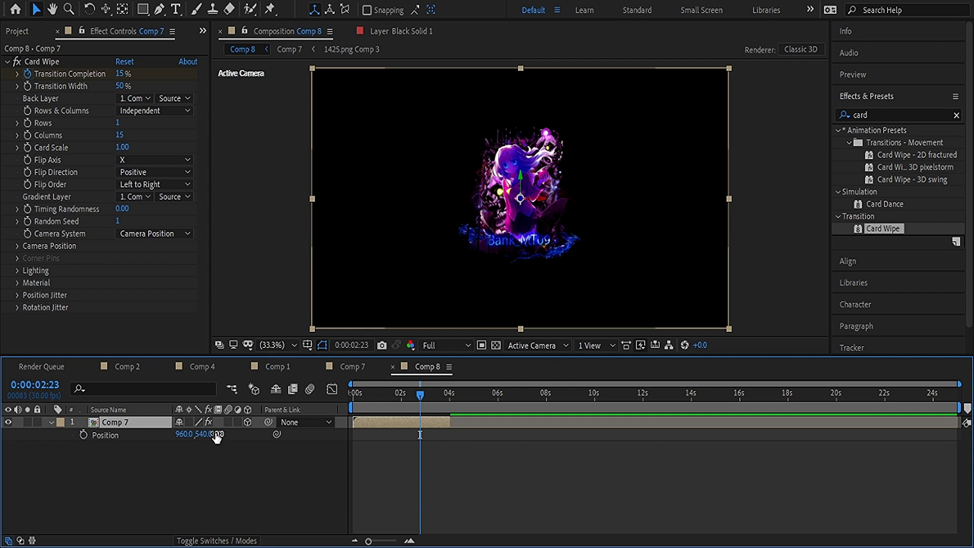
drag(421, 400, 326, 412)
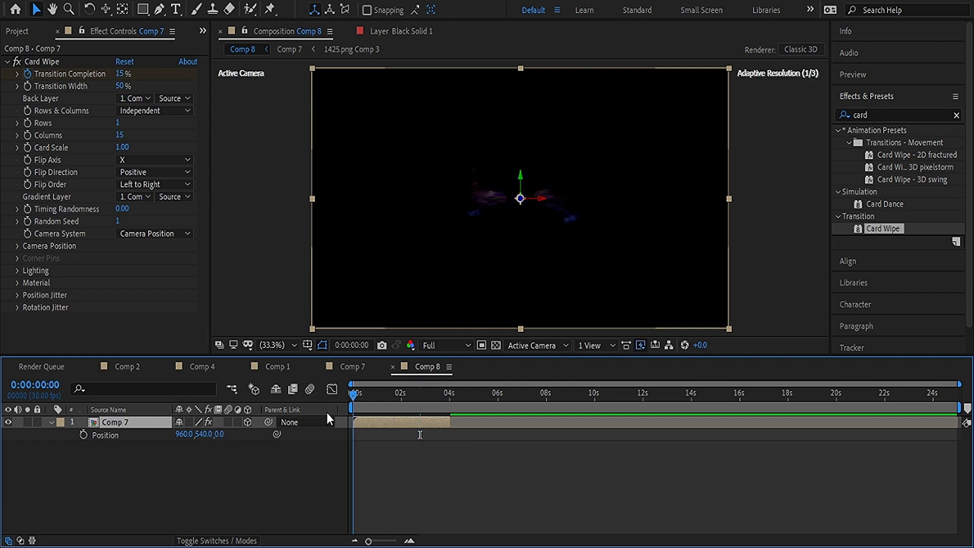
drag(223, 434, 202, 438)
click(83, 435)
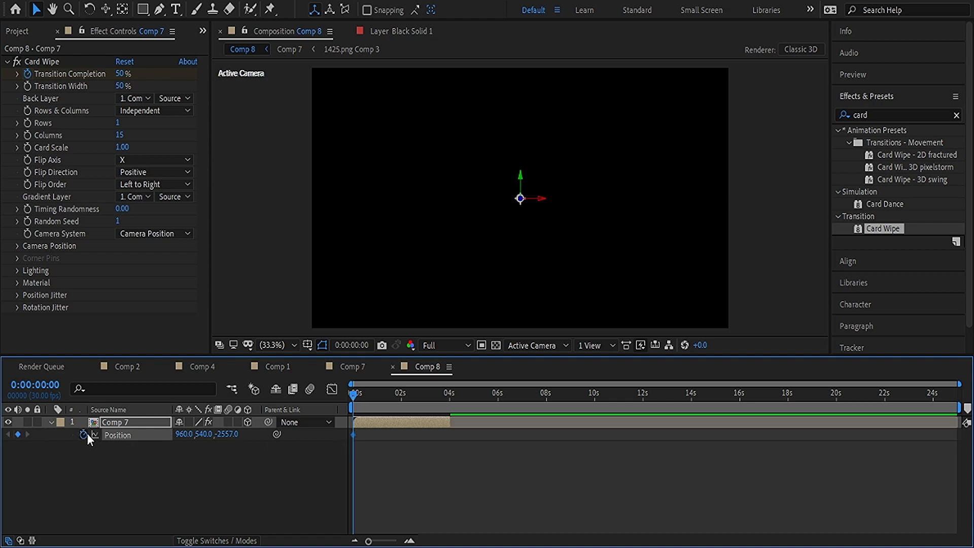
Keyframe the Comp 7 layer's Z position at 0 at the 4-second mark
drag(353, 392, 449, 403)
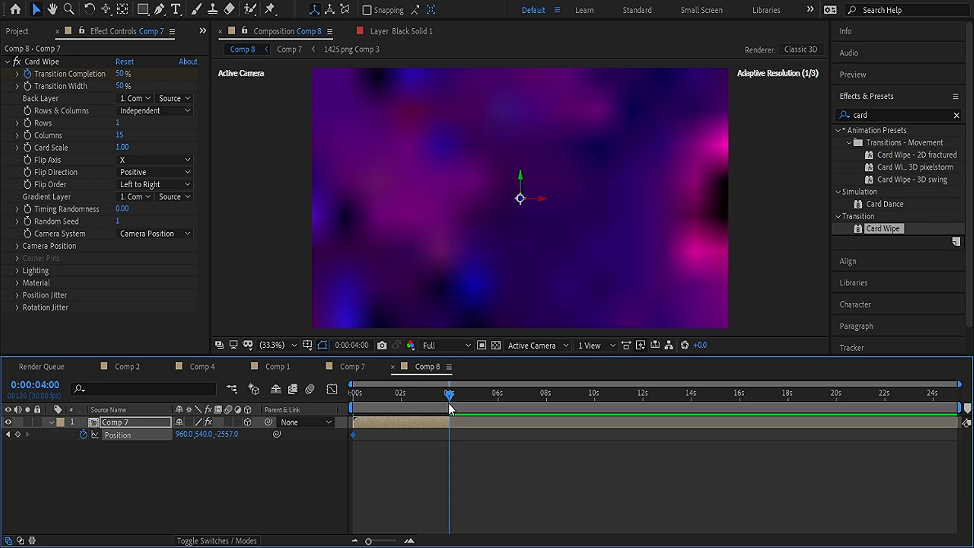
click(227, 434)
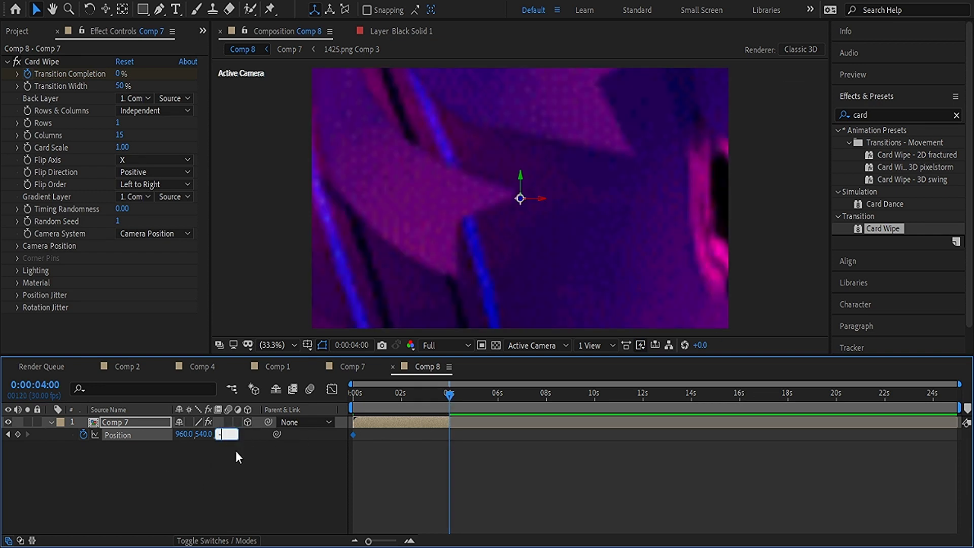
text(-0)
key(Return)
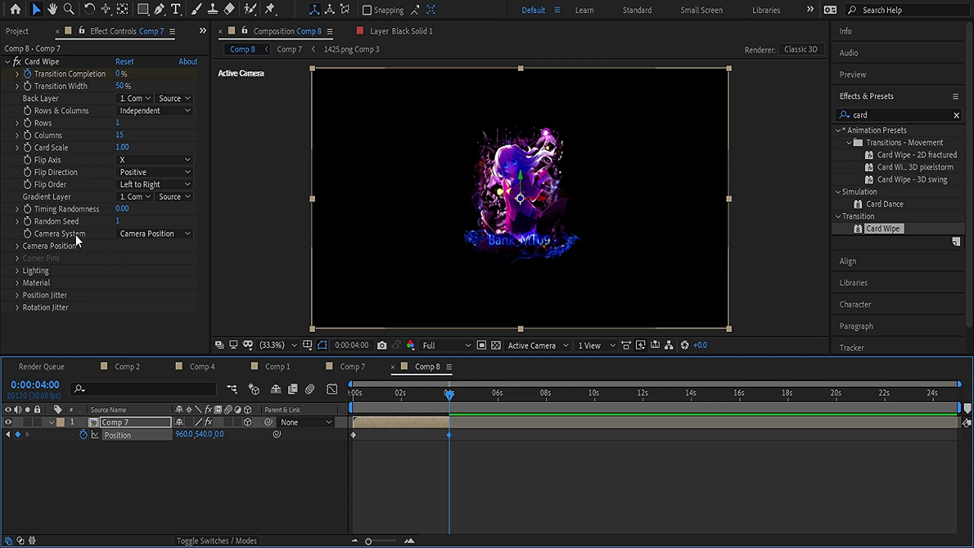
click(173, 480)
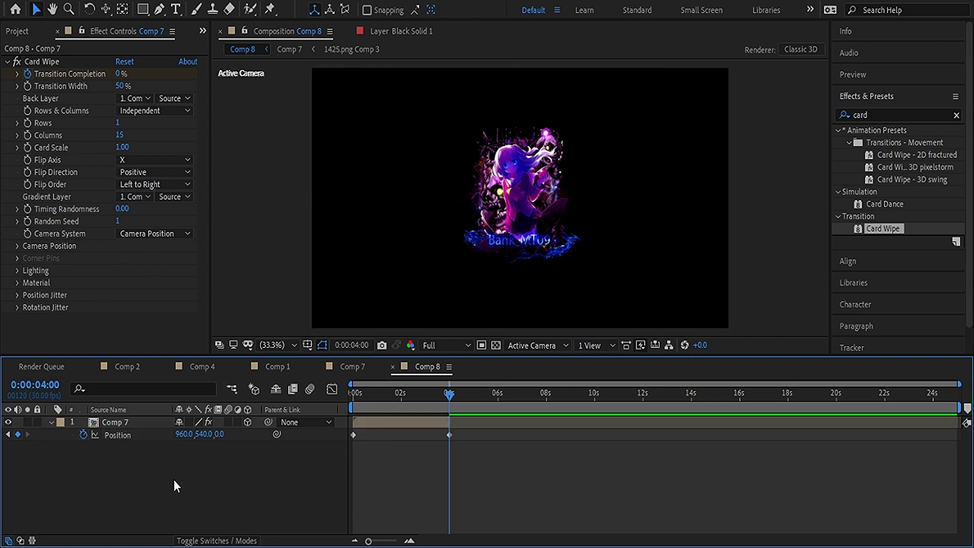
Keyframe the Comp 7 layer's Z orientation at 90° at the start of the timeline
click(53, 421)
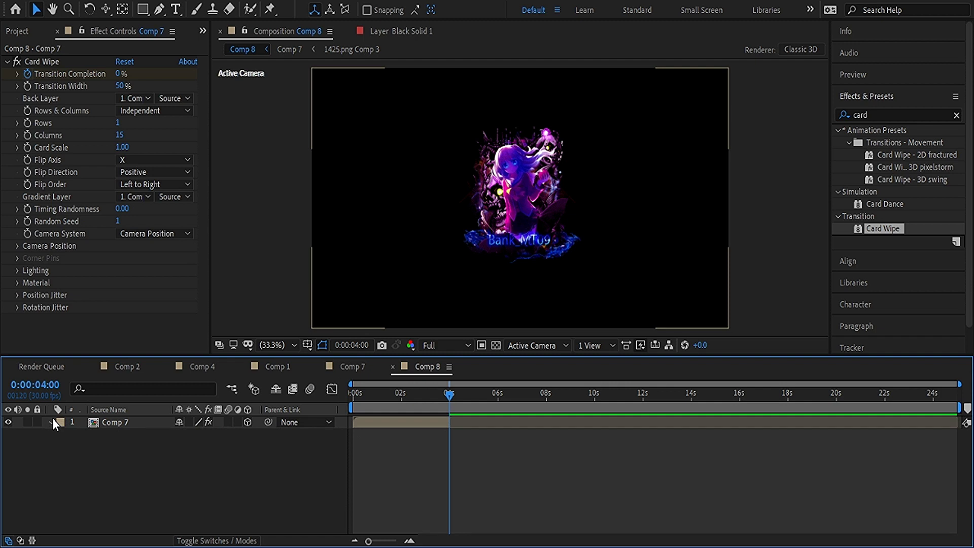
click(53, 419)
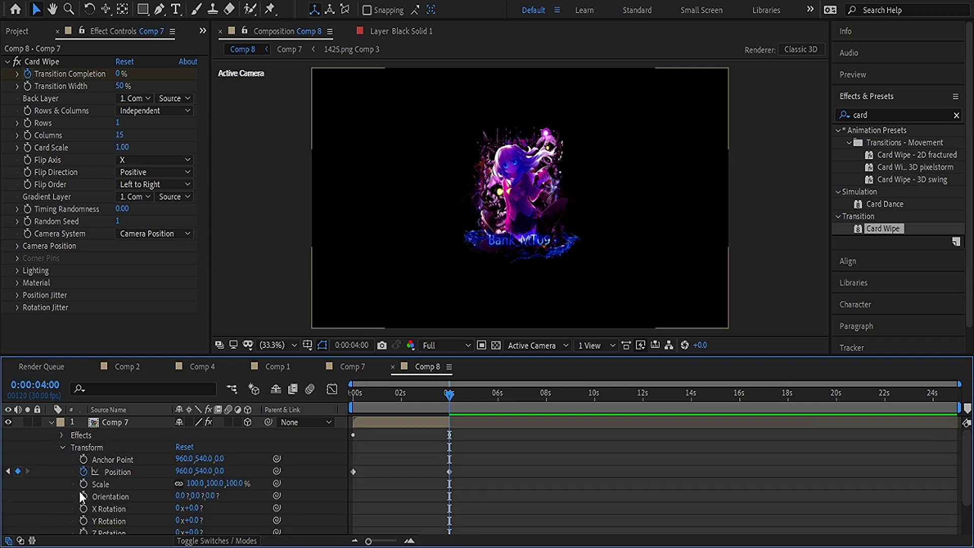
drag(451, 398, 329, 401)
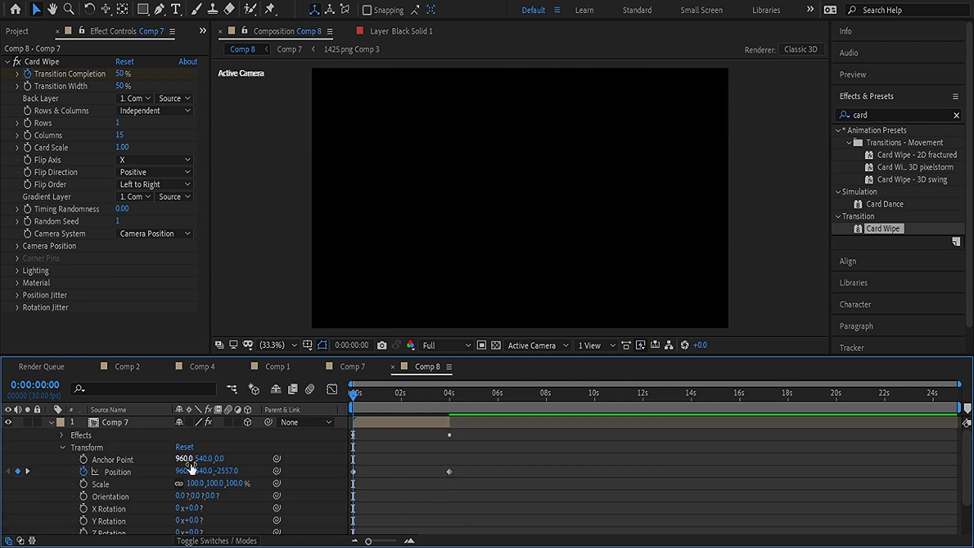
click(84, 496)
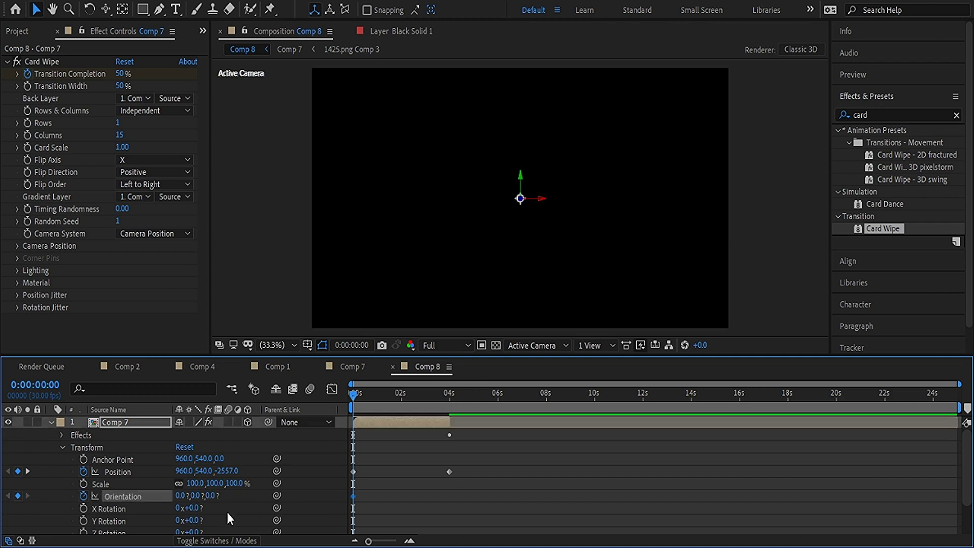
click(212, 496)
text(90)
Keyframe the Comp 7 layer's Z orientation at 0° at 4 seconds, check the motion, and collapse the layer's properties
drag(352, 397, 447, 388)
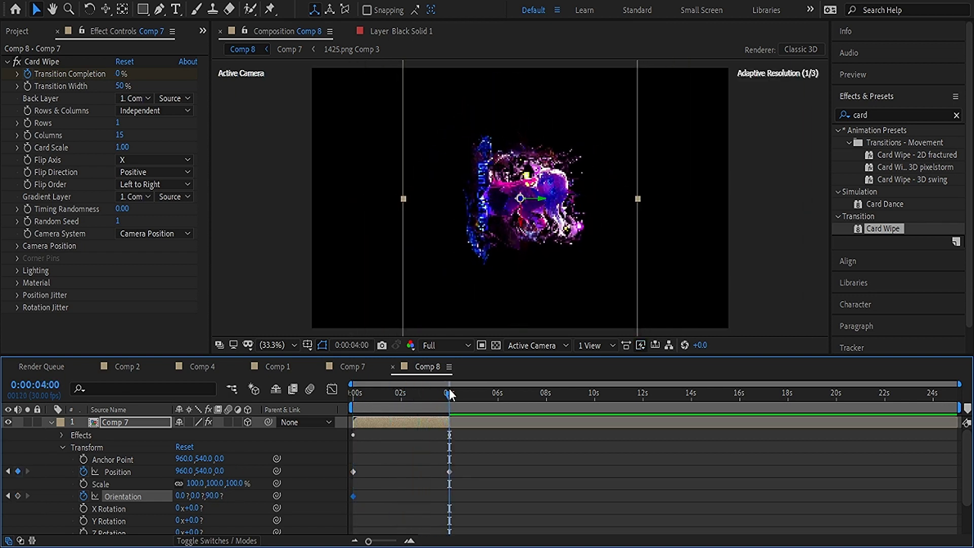
click(212, 496)
text(0)
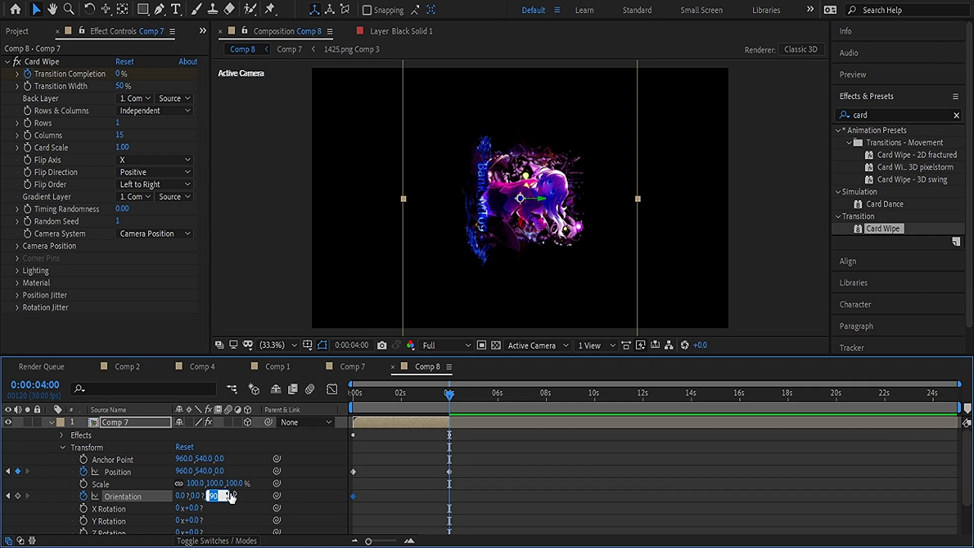
key(Return)
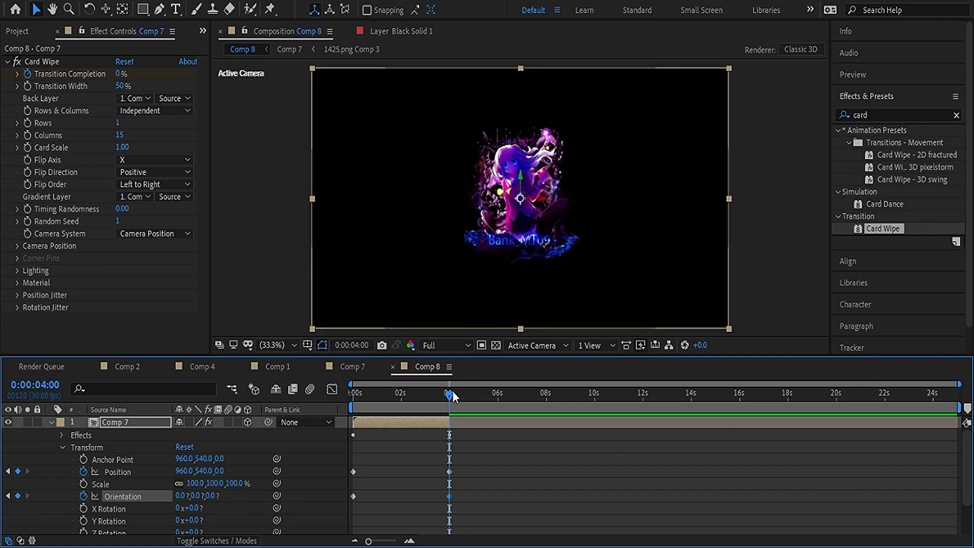
mouse_move(433, 395)
mouse_down()
mouse_move(269, 419)
mouse_move(360, 418)
mouse_move(461, 398)
mouse_move(451, 398)
mouse_up()
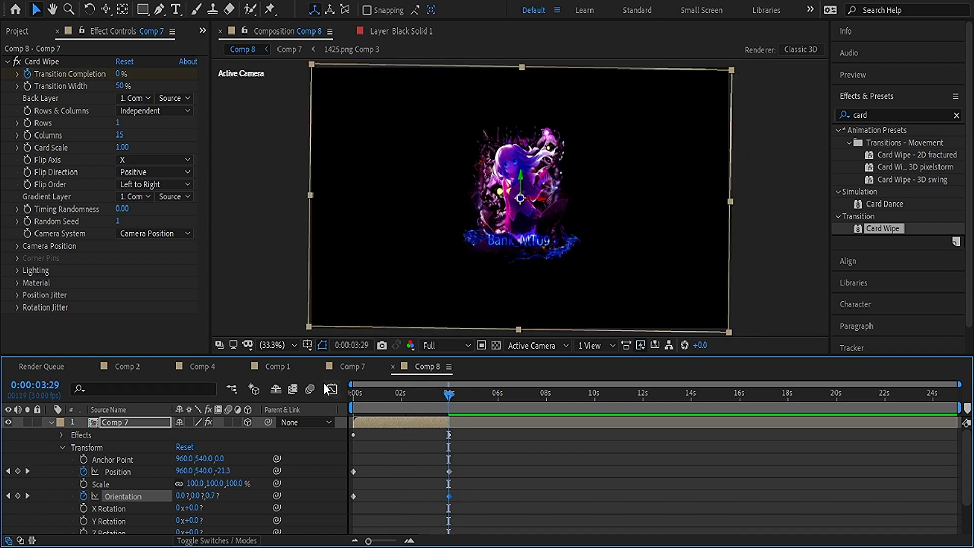
click(50, 422)
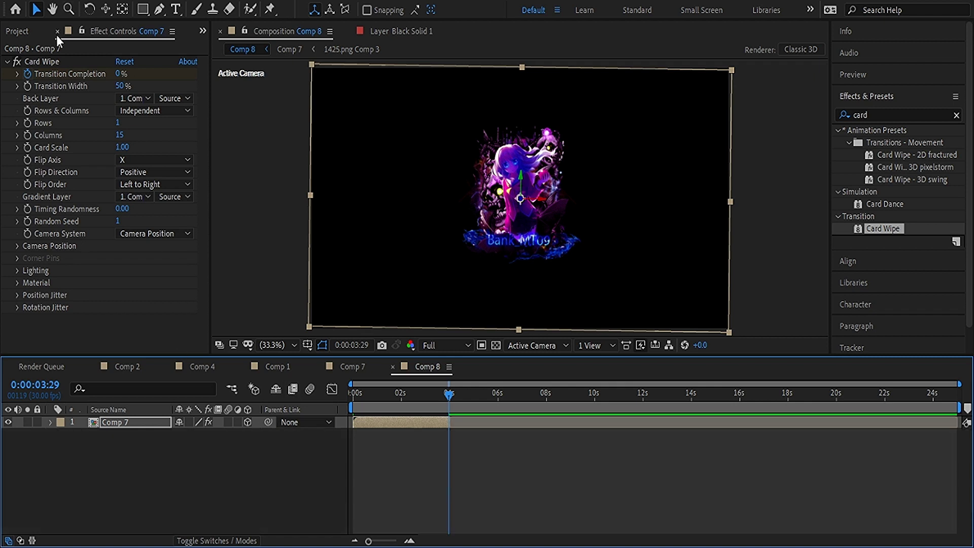
Add Lens Dirt.jpg and Glitch.mp4 to Comp 8 as layers beneath Comp 7, with Glitch.mp4 at the bottom
click(27, 29)
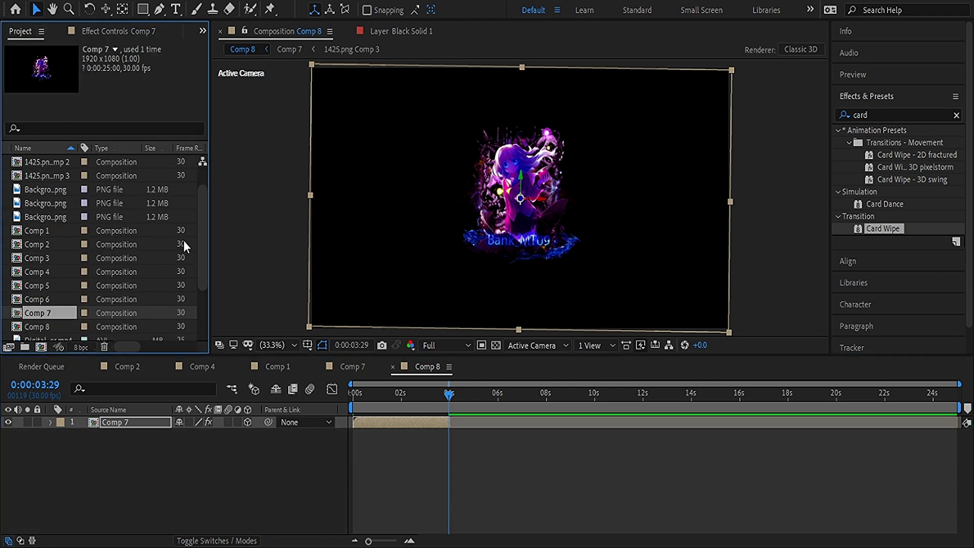
drag(200, 238, 202, 288)
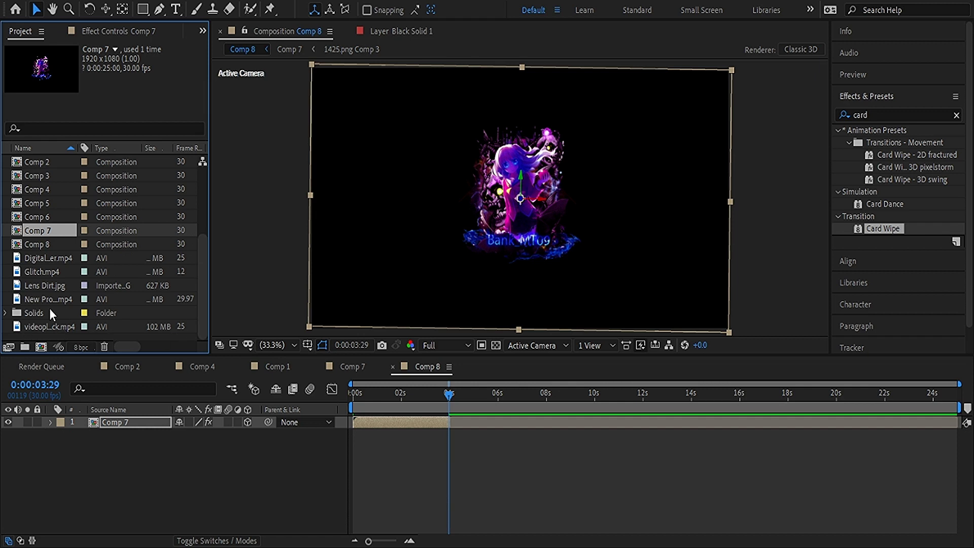
click(18, 286)
drag(38, 291, 88, 469)
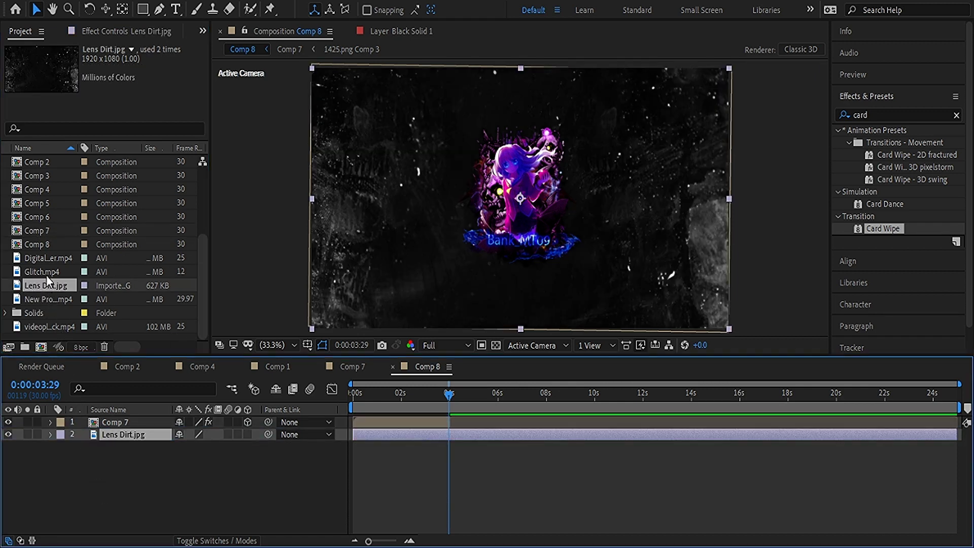
drag(45, 271, 76, 449)
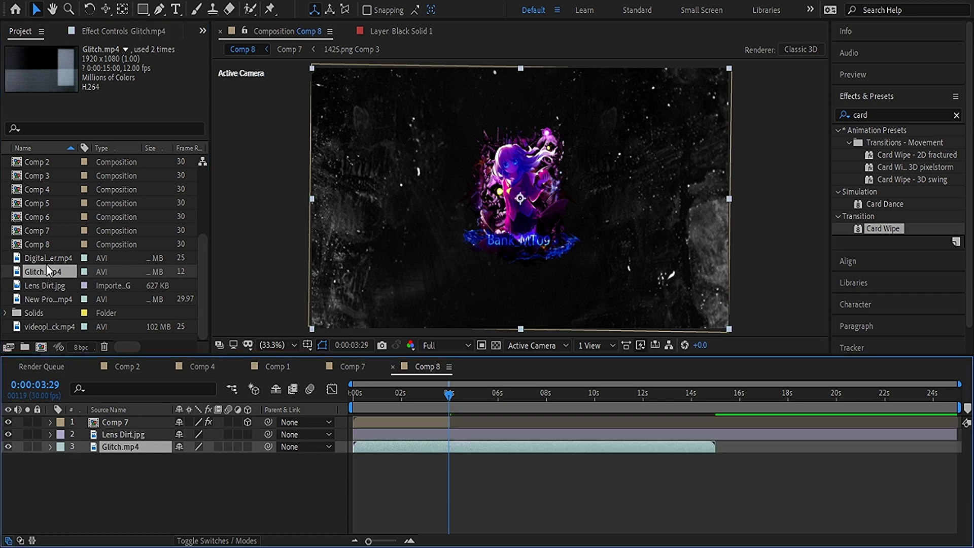
drag(47, 260, 102, 469)
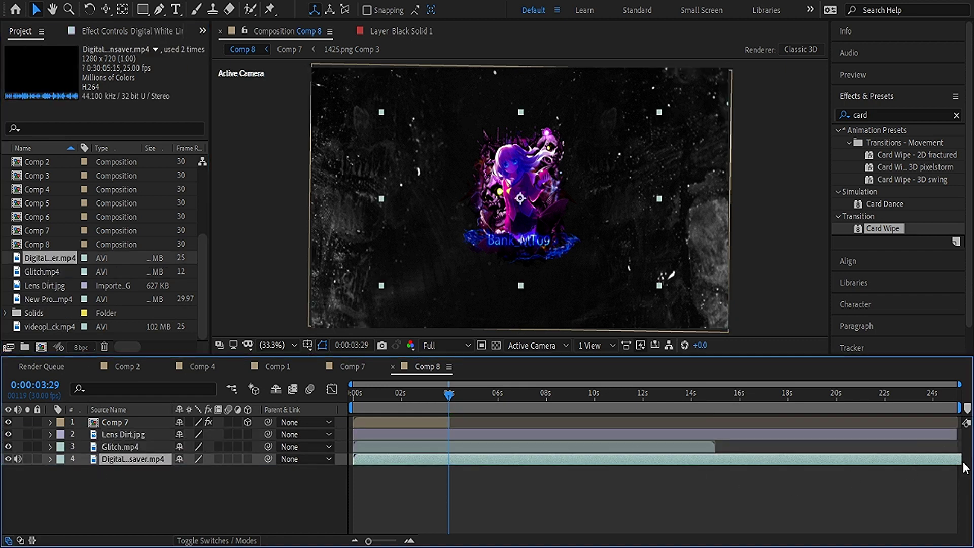
drag(958, 462, 801, 469)
drag(631, 455, 421, 454)
drag(476, 464, 530, 466)
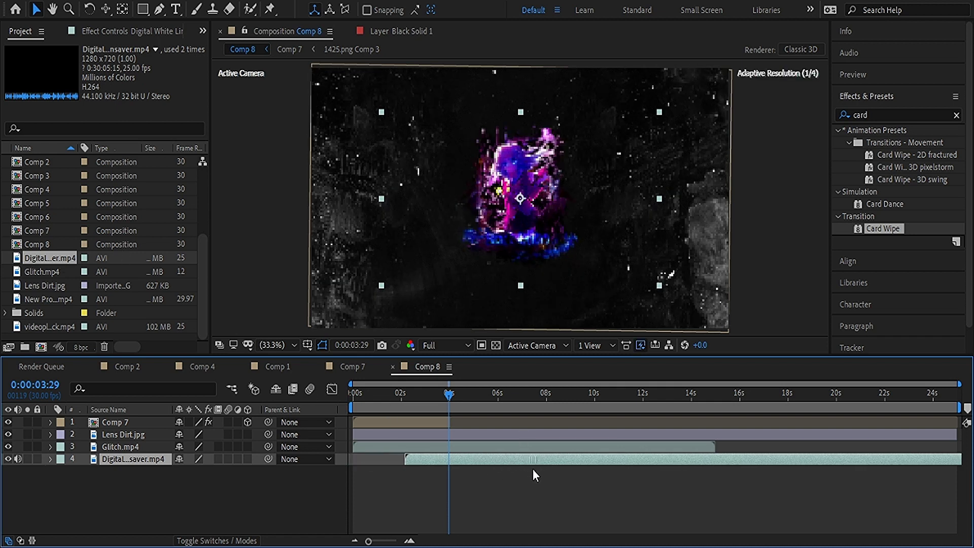
drag(409, 464, 931, 453)
drag(932, 458, 494, 482)
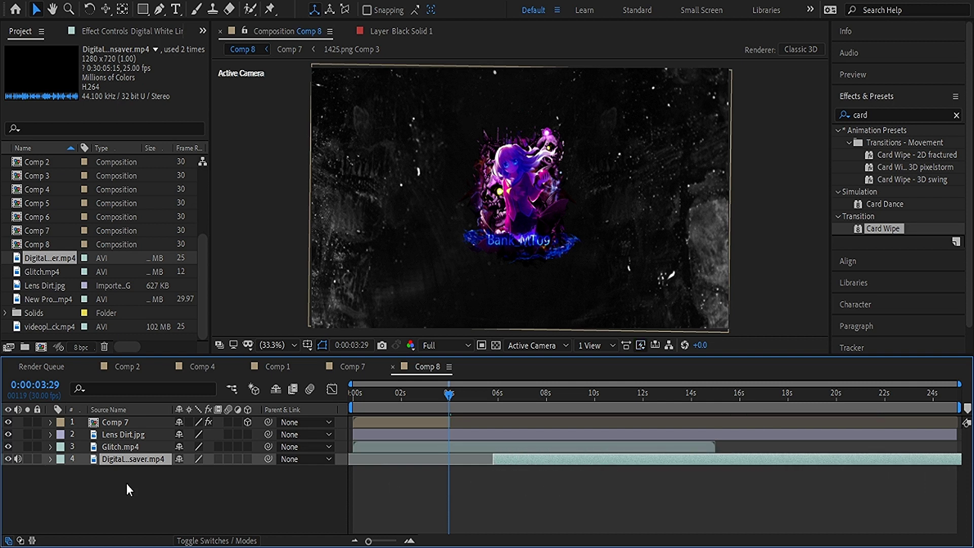
key(Delete)
Examine the video, Lens Dirt.jpg, Background.png and 1425.png files in the project, checking each item's preview and properties
click(55, 273)
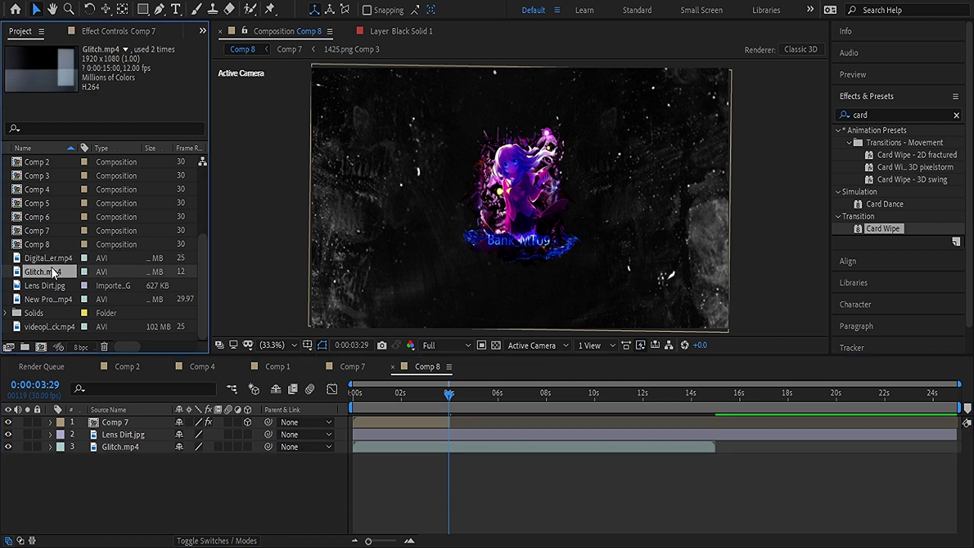
click(72, 256)
click(66, 272)
click(60, 286)
click(60, 295)
click(60, 291)
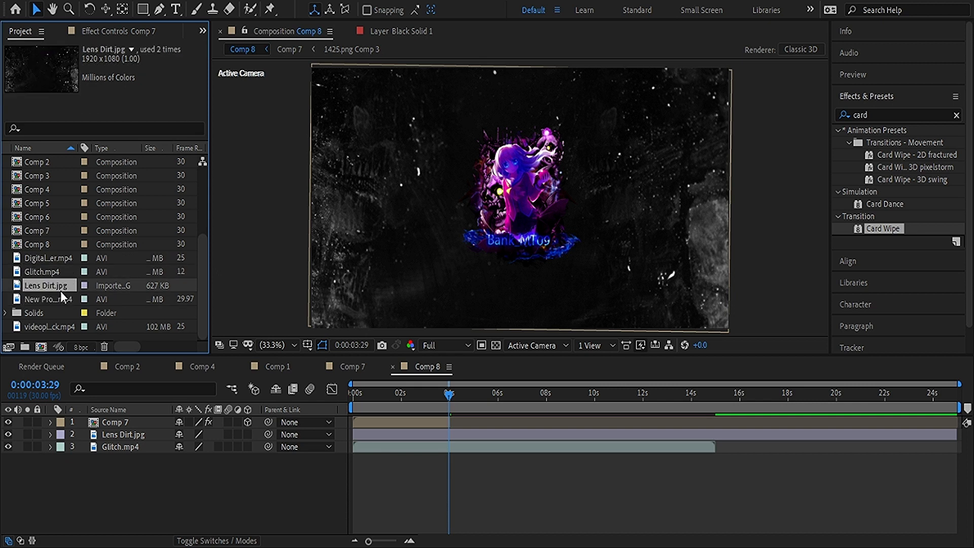
scroll(205, 239, up, 4)
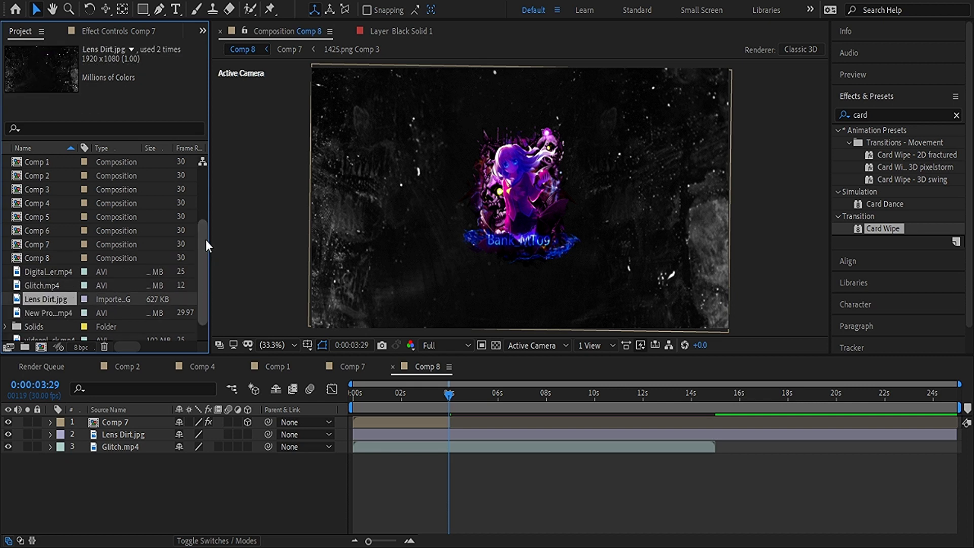
drag(197, 169, 193, 194)
click(63, 217)
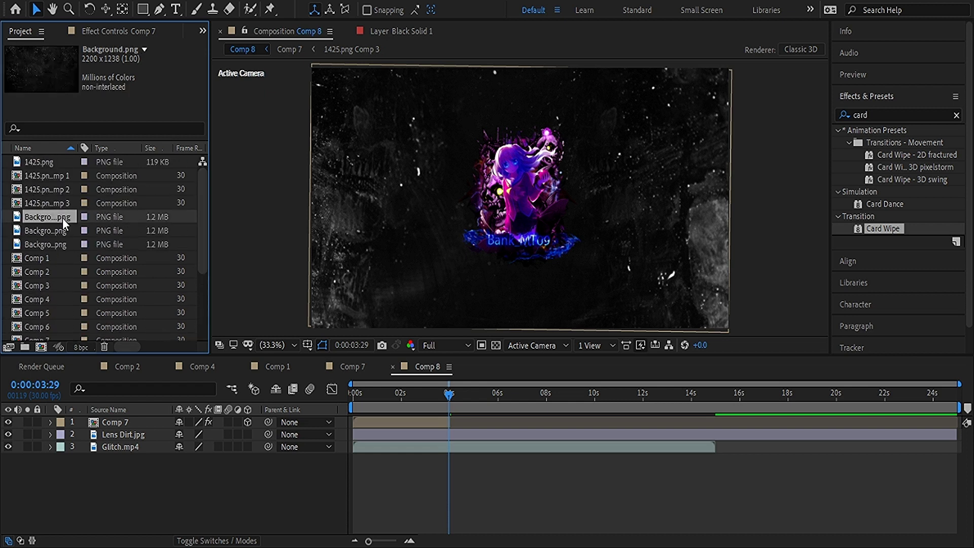
click(52, 231)
click(48, 244)
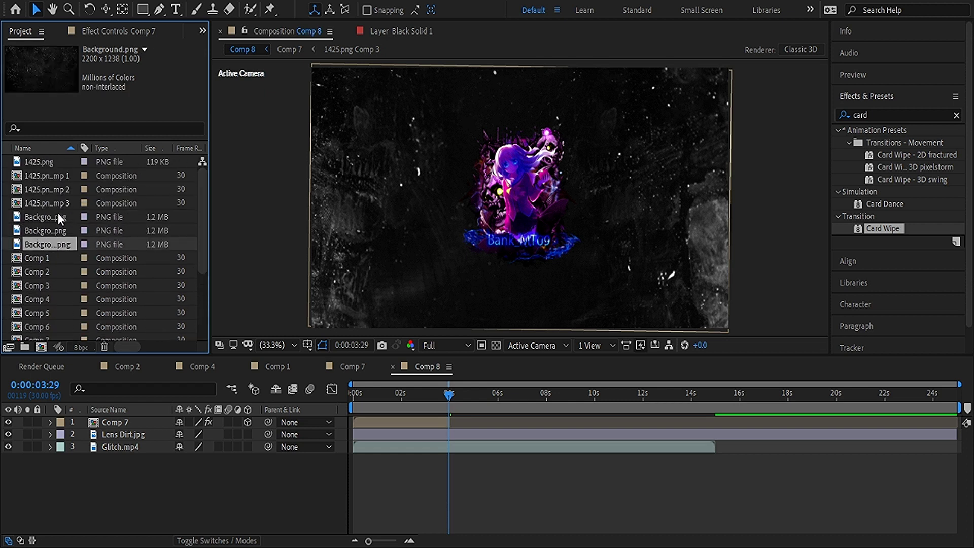
click(44, 163)
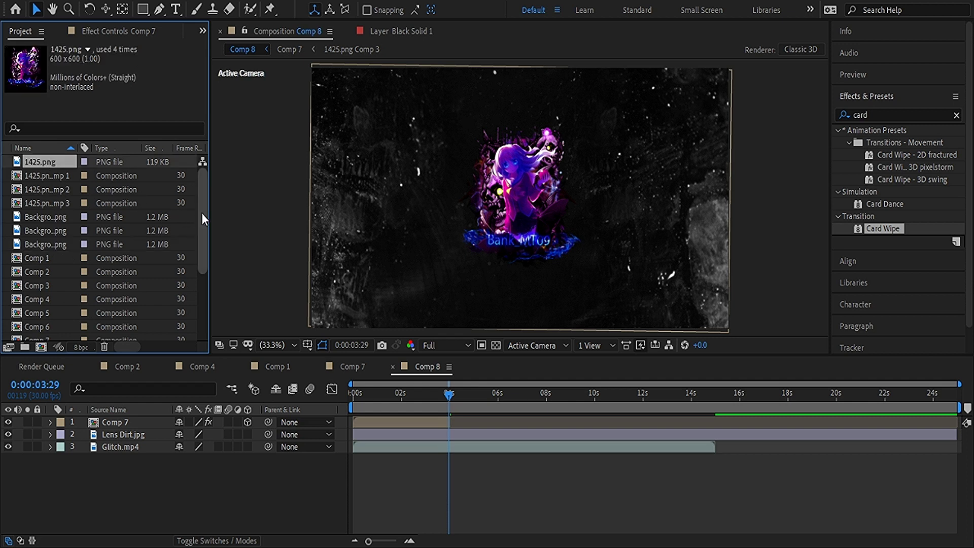
Examine the remaining footage previews, including New Project.mp4 and videoplayback.mp4, and the contents of the Solids folder
drag(202, 212, 201, 304)
click(40, 263)
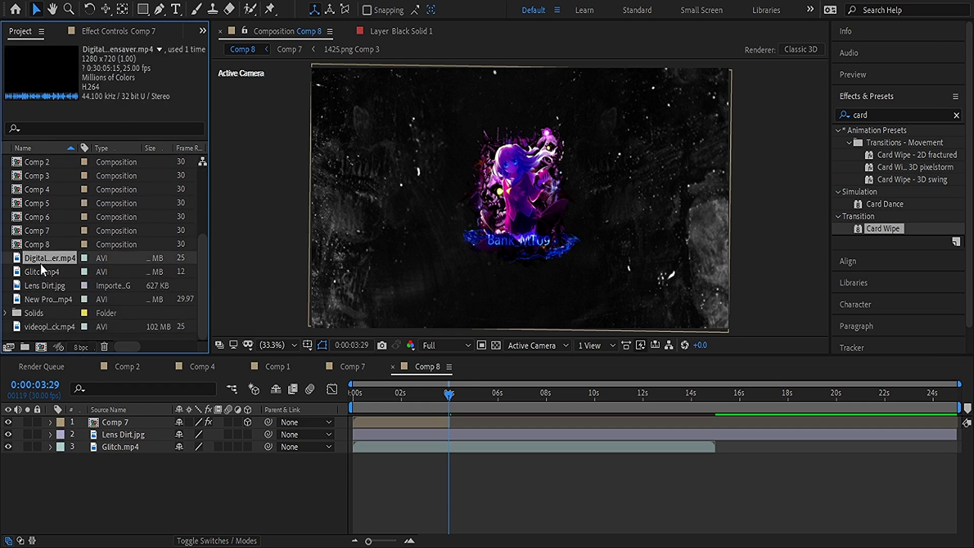
click(43, 273)
click(43, 282)
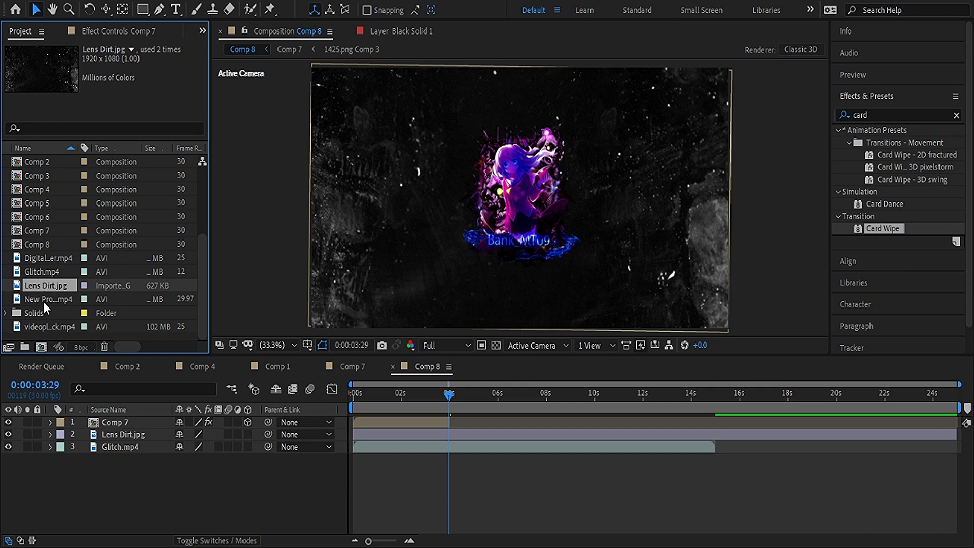
click(43, 302)
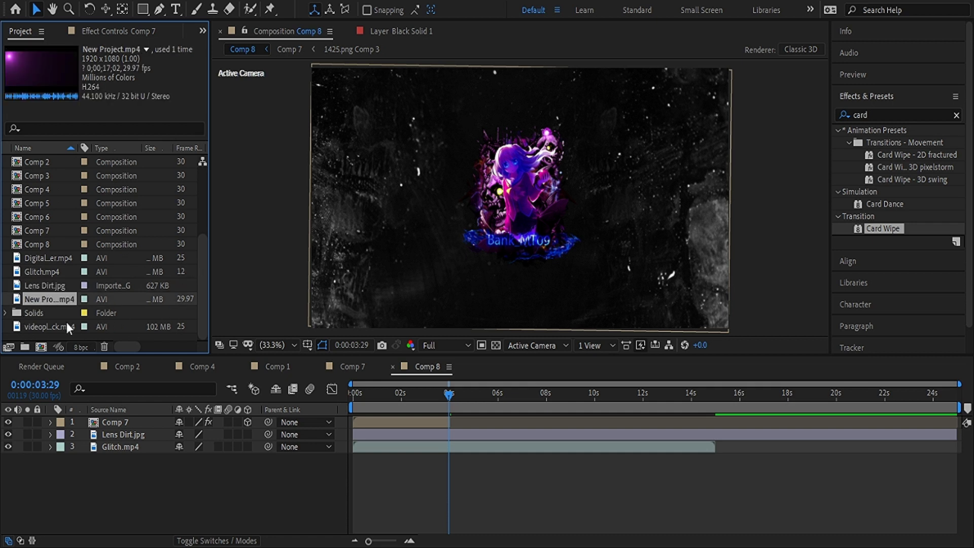
click(36, 326)
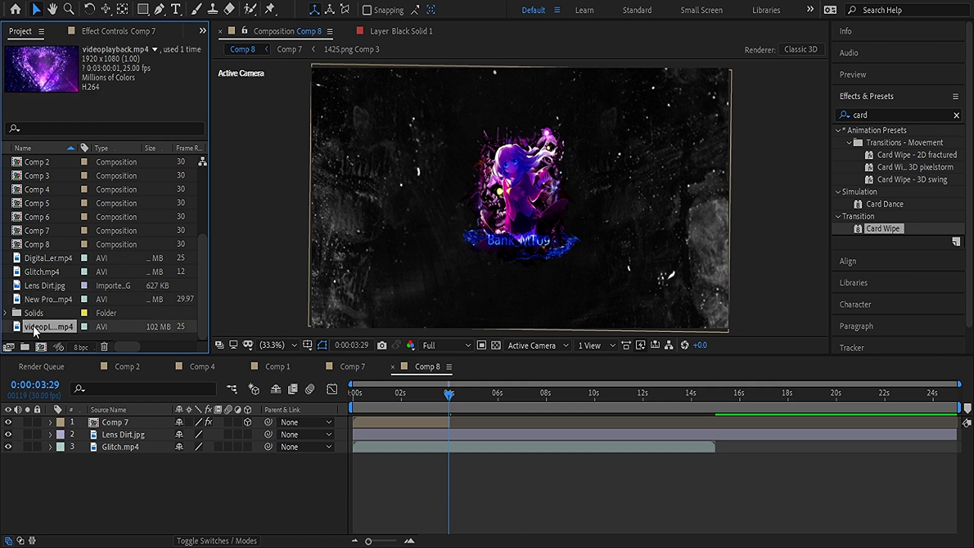
click(6, 312)
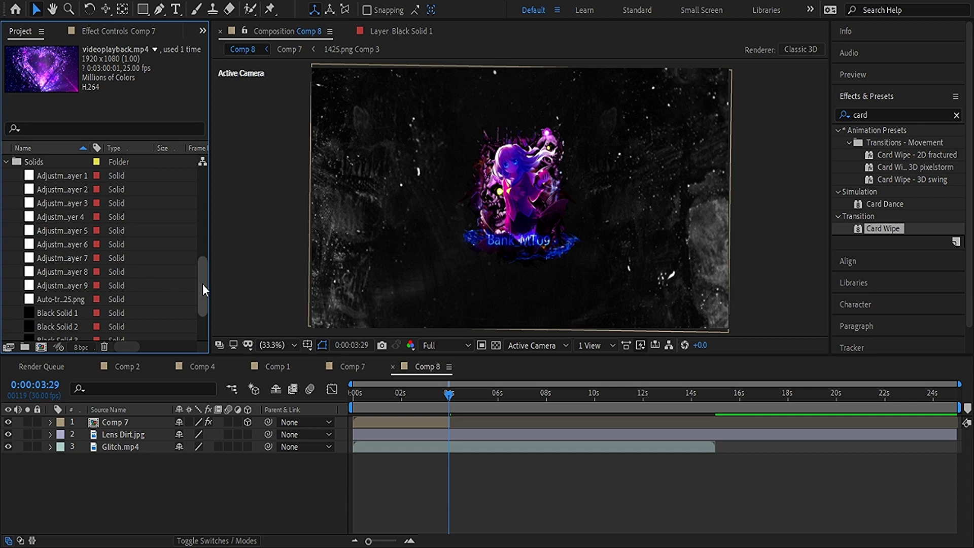
drag(202, 284, 206, 239)
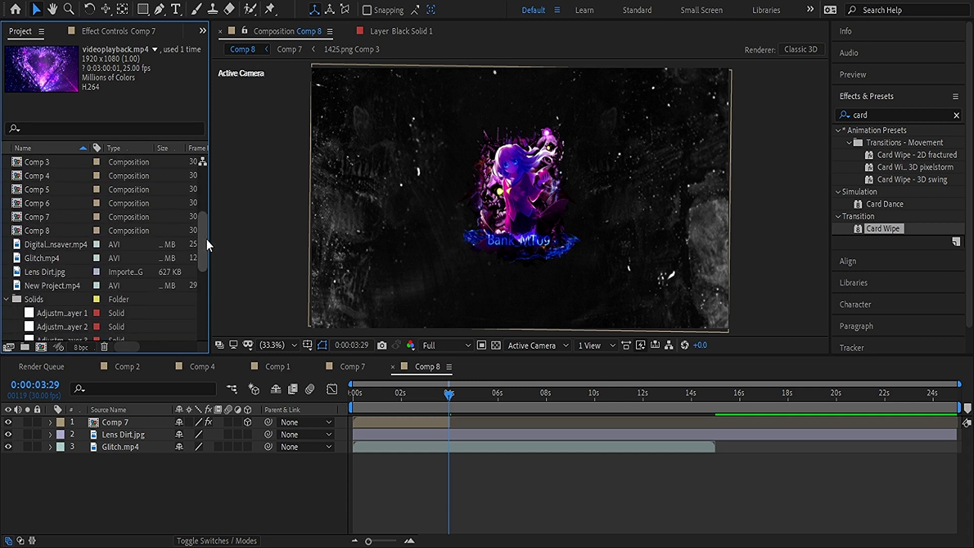
click(7, 274)
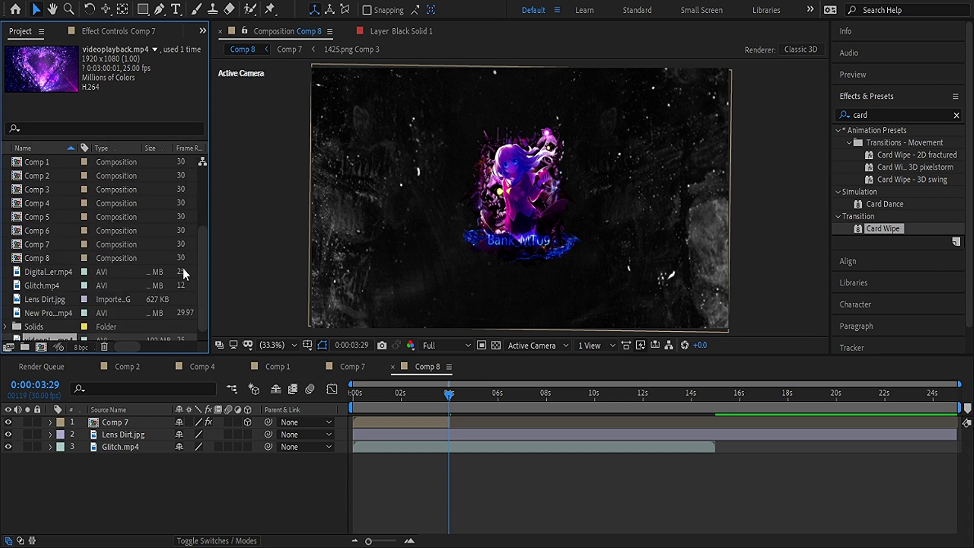
drag(203, 267, 204, 285)
click(66, 296)
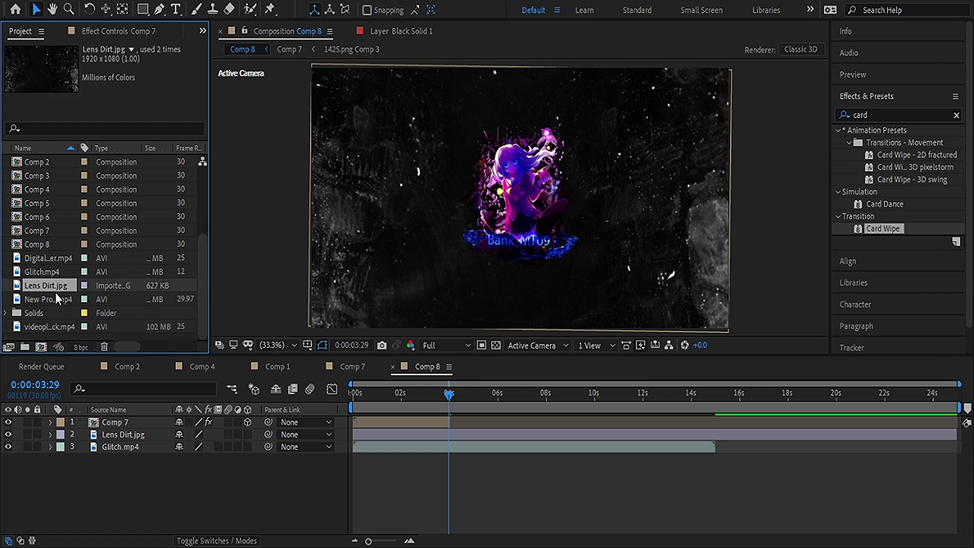
Trim the Lens Dirt.jpg and Glitch.mp4 layers to end at about 4 seconds and set their blending modes to Add
click(123, 434)
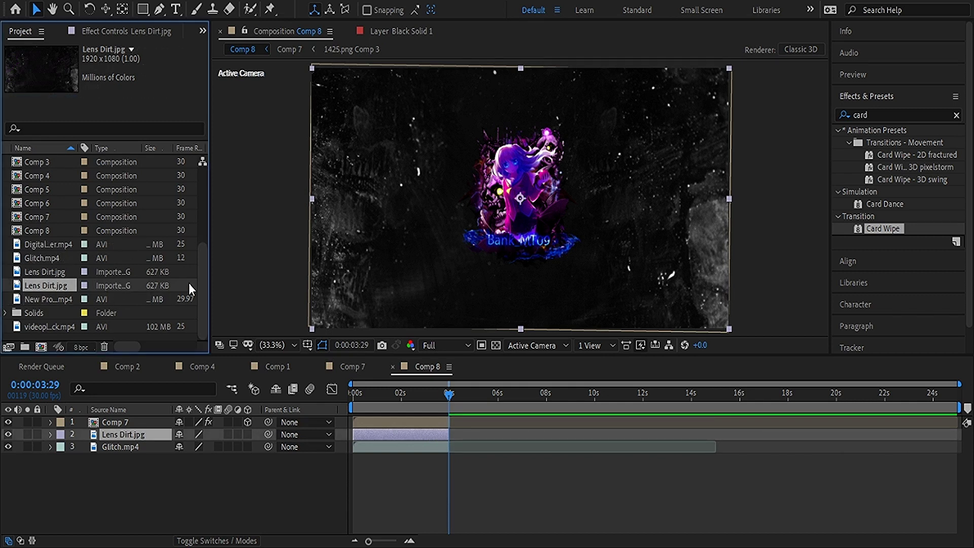
drag(197, 283, 213, 333)
click(189, 541)
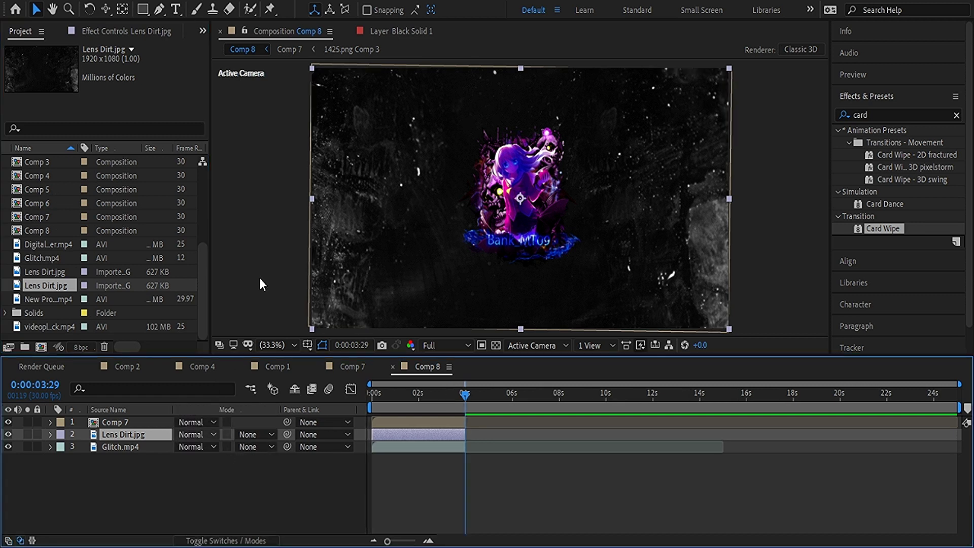
click(193, 435)
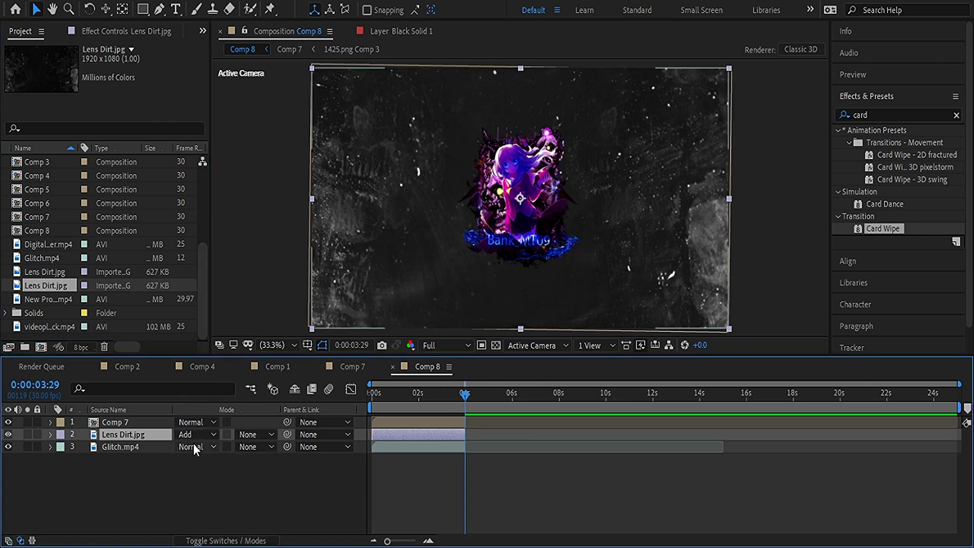
key(ctrl+Down)
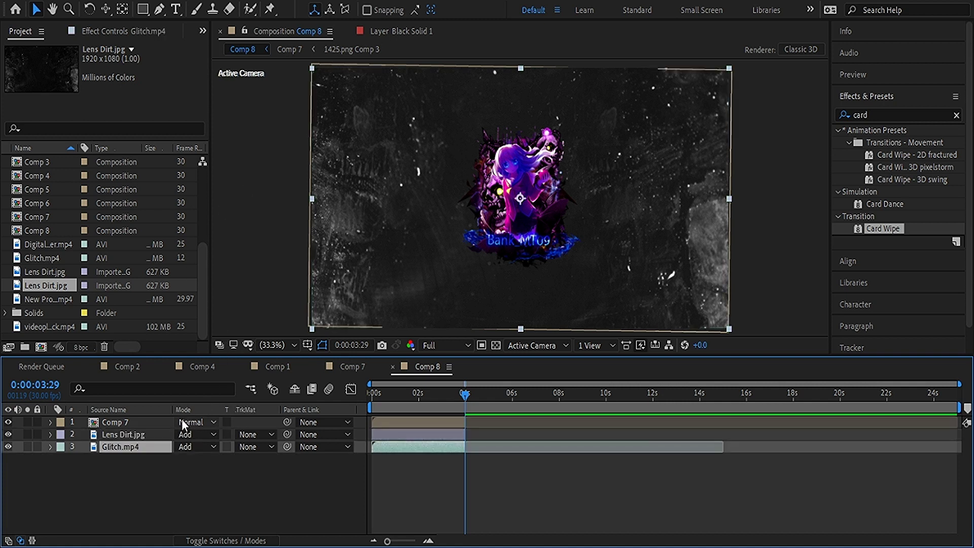
Try the Add blending mode on the Comp 7 layer, and restore it to Normal
key(ctrl+Up)
key(ctrl+Up)
key(alt+shift+a)
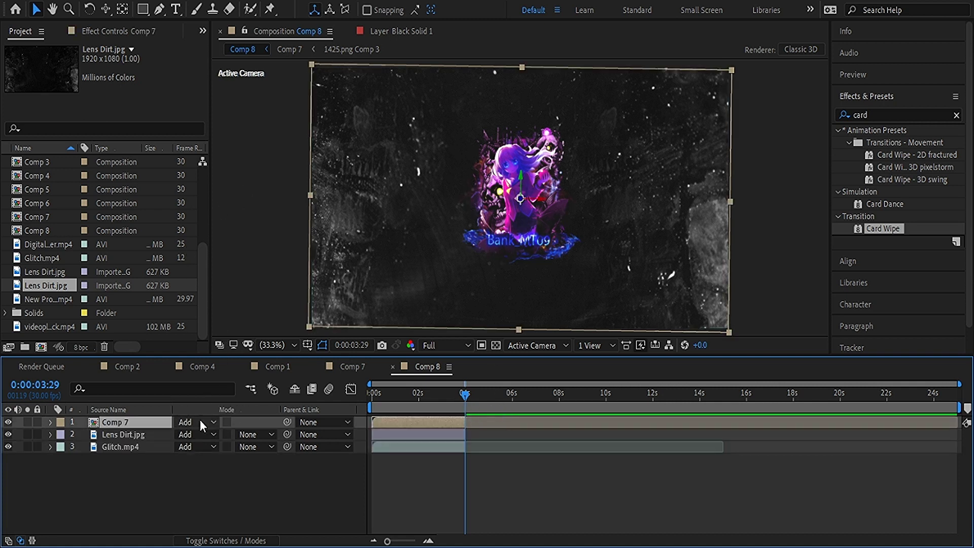
key(alt+shift+n)
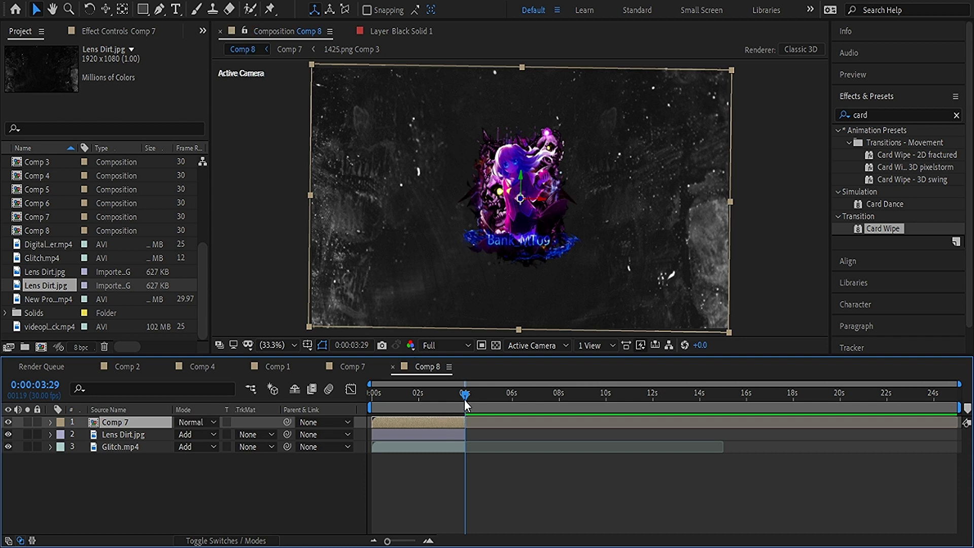
Move the playhead to 0:00:03:22 and paste the C date program, using stdio.h and time.h, into a text layer directly beneath Comp 7
mouse_move(463, 400)
mouse_down()
mouse_move(404, 405)
mouse_move(458, 409)
mouse_up()
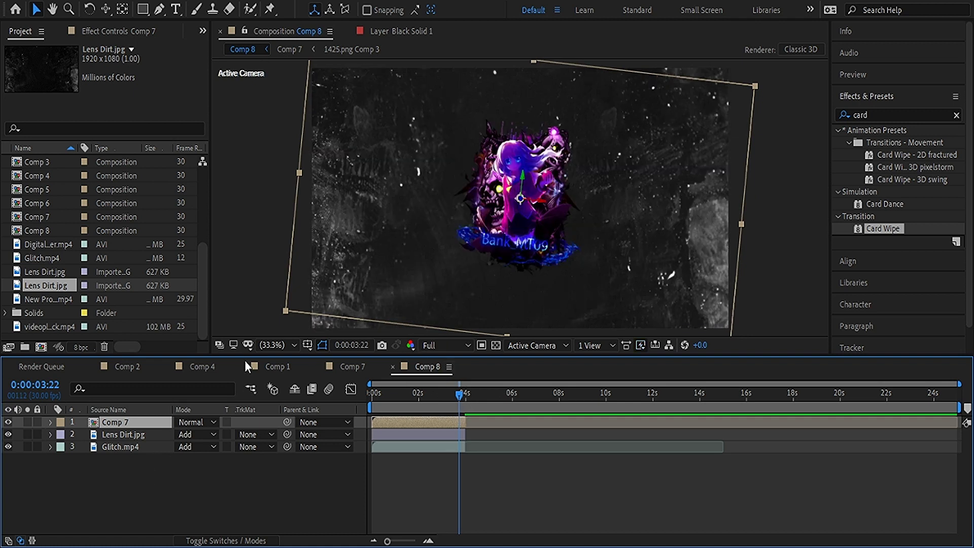
key(ctrl+alt+shift+t)
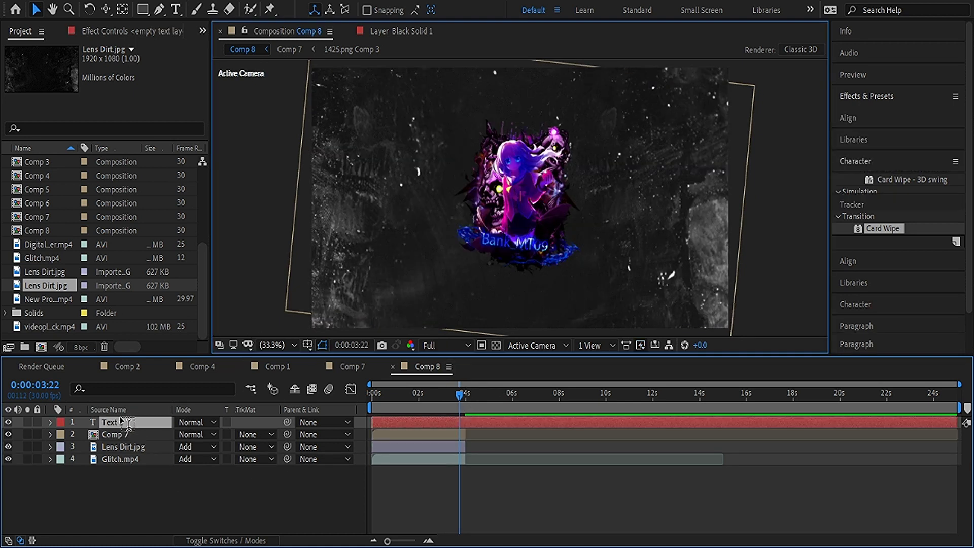
drag(121, 422, 119, 446)
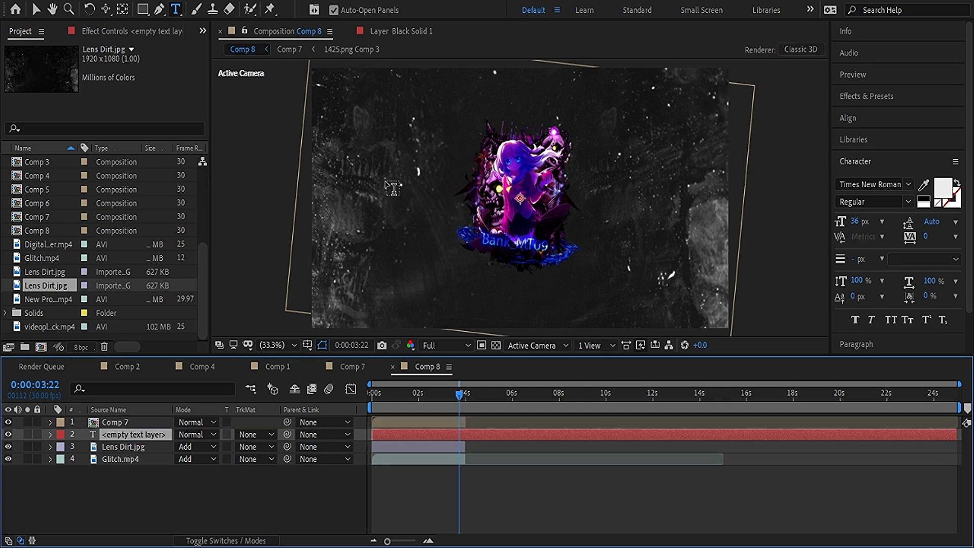
click(371, 133)
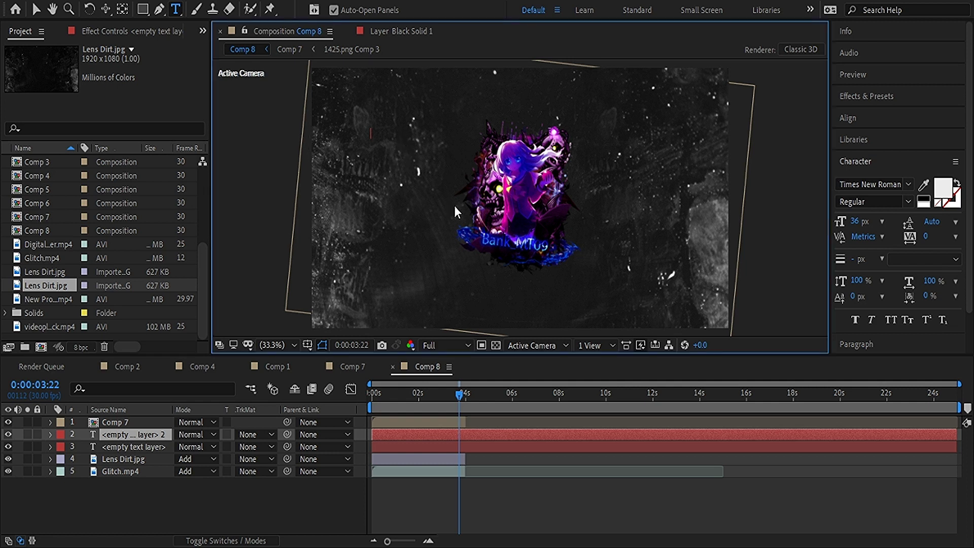
key(ctrl+v)
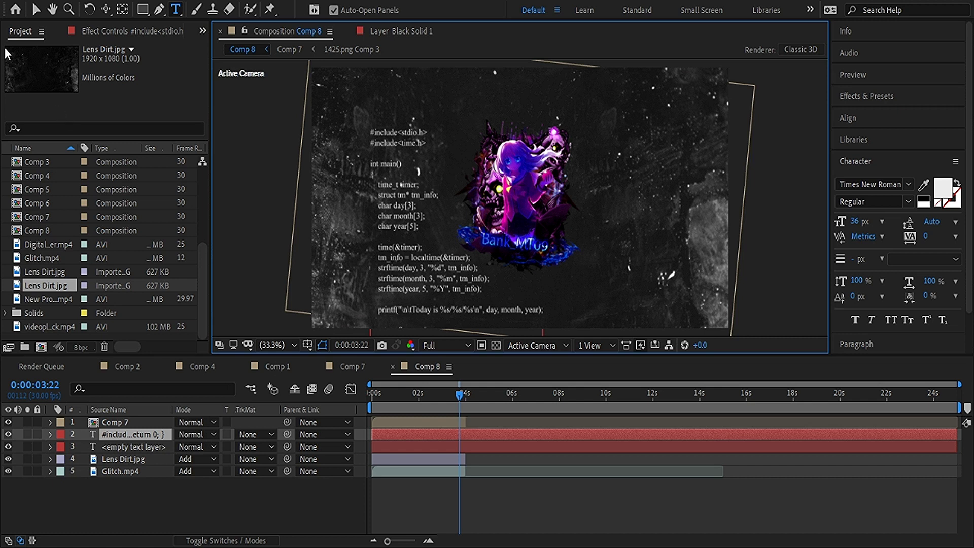
Move the date-program text to the left side of the frame and scale it to 91%
click(36, 12)
drag(444, 223, 402, 183)
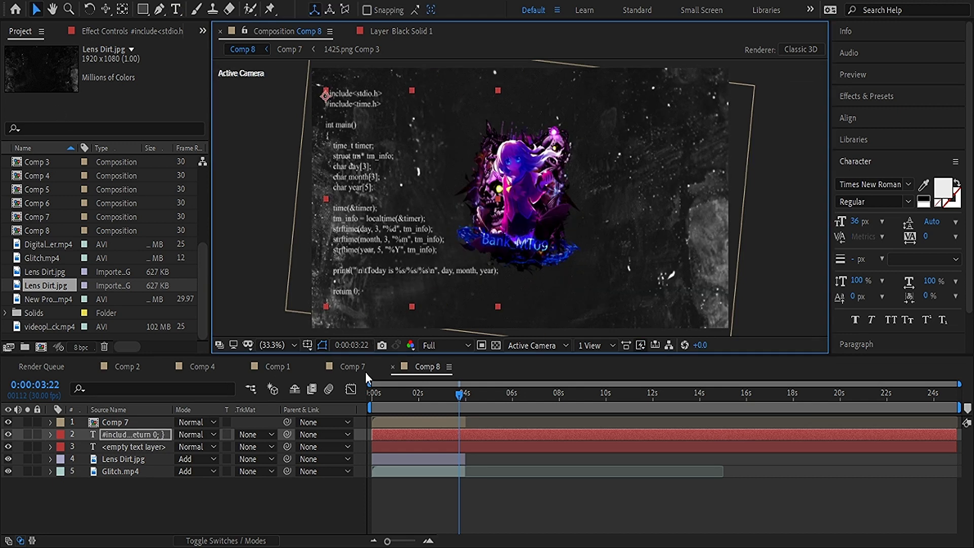
key(s)
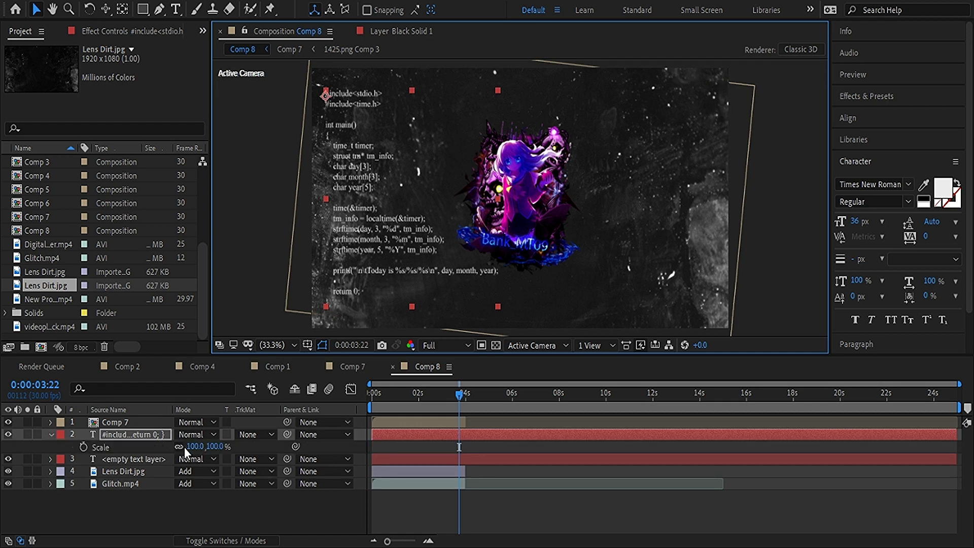
drag(198, 445, 197, 446)
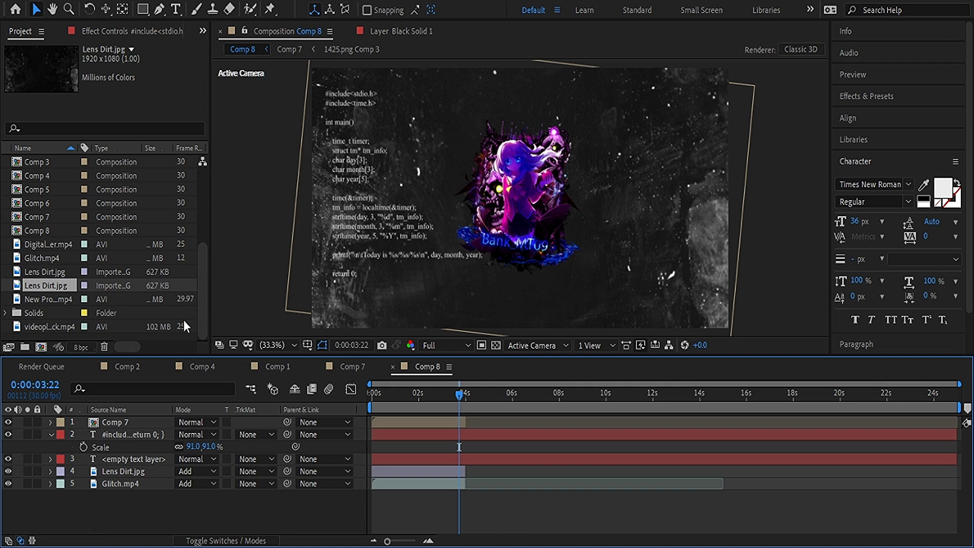
Delete the leftover empty text layer beneath the date-program text
click(120, 457)
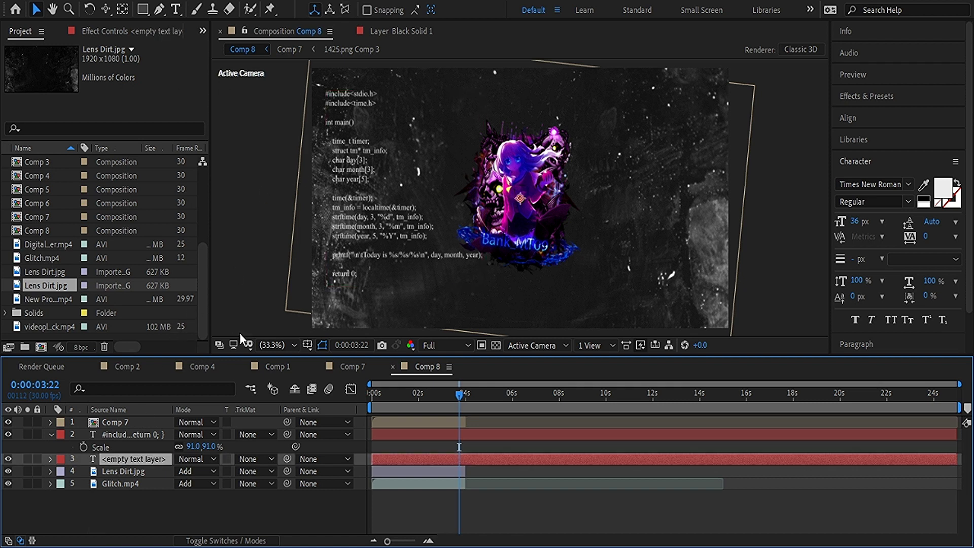
key(Delete)
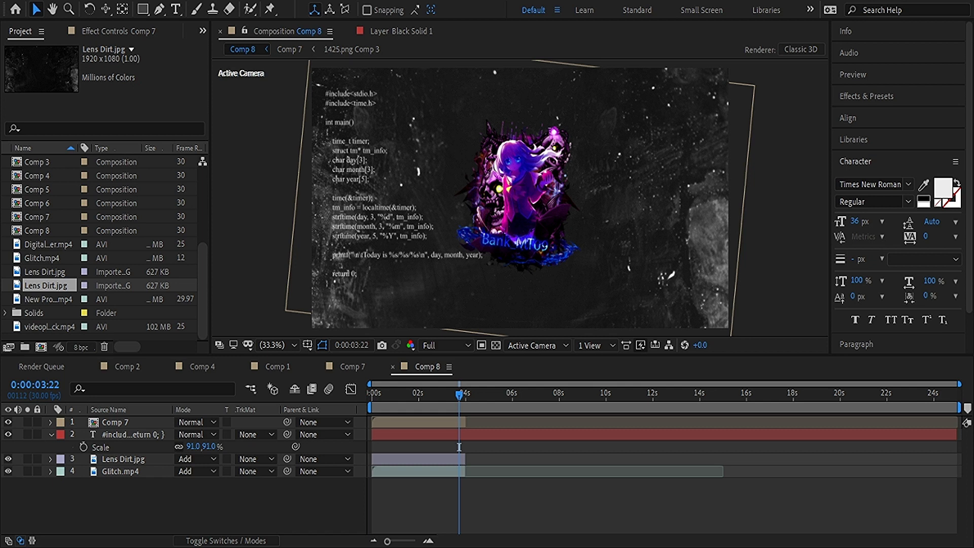
click(459, 447)
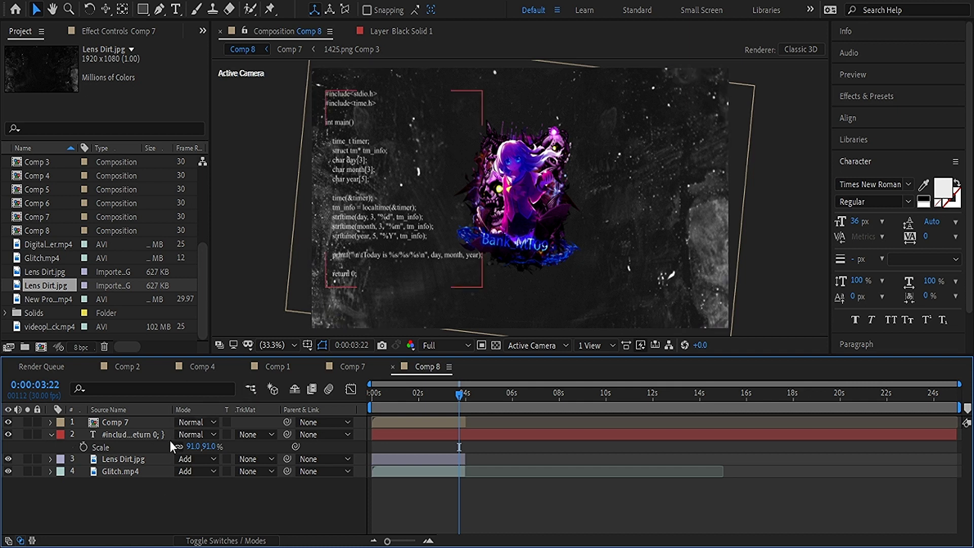
Paste the second C program, using stdio.h and math.h, as text right of the artwork and place its layer beneath the date-program text
click(175, 11)
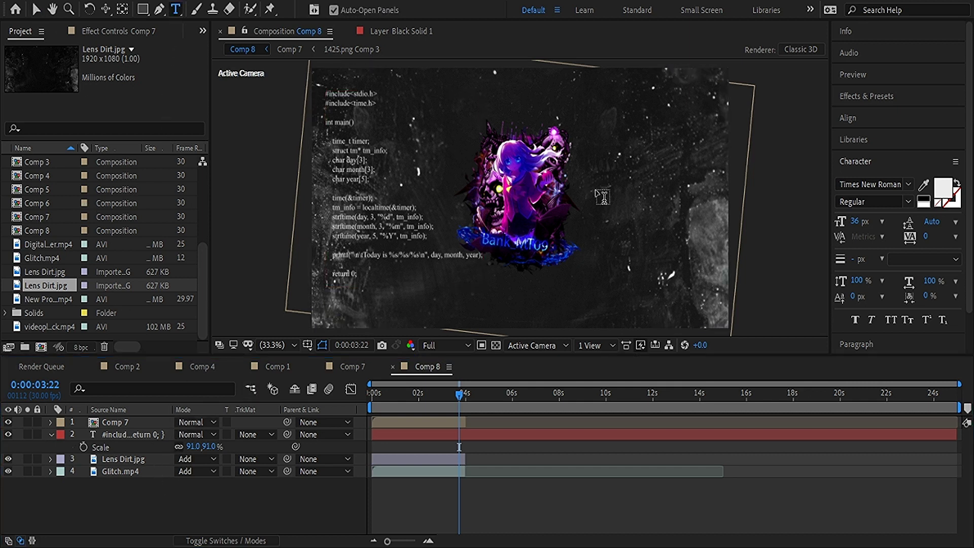
click(609, 203)
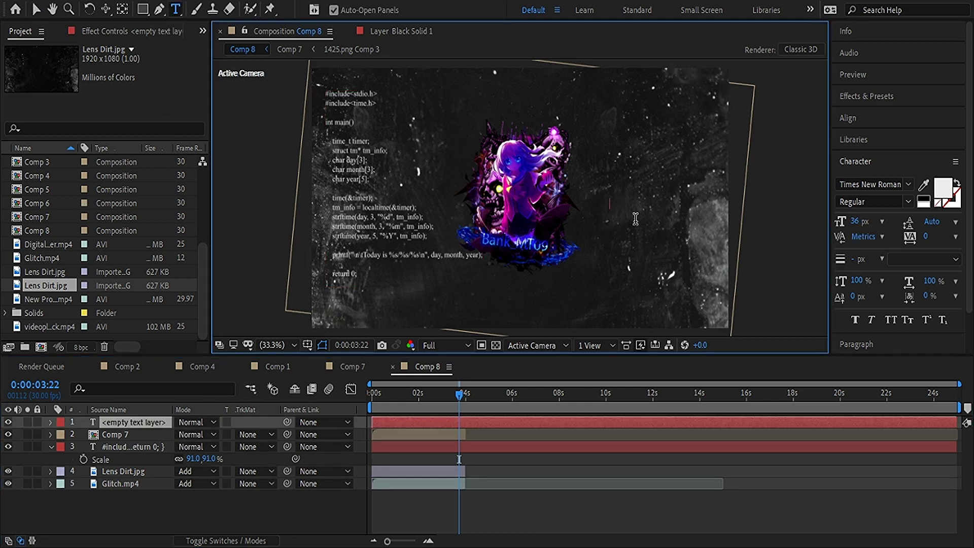
key(ctrl+v)
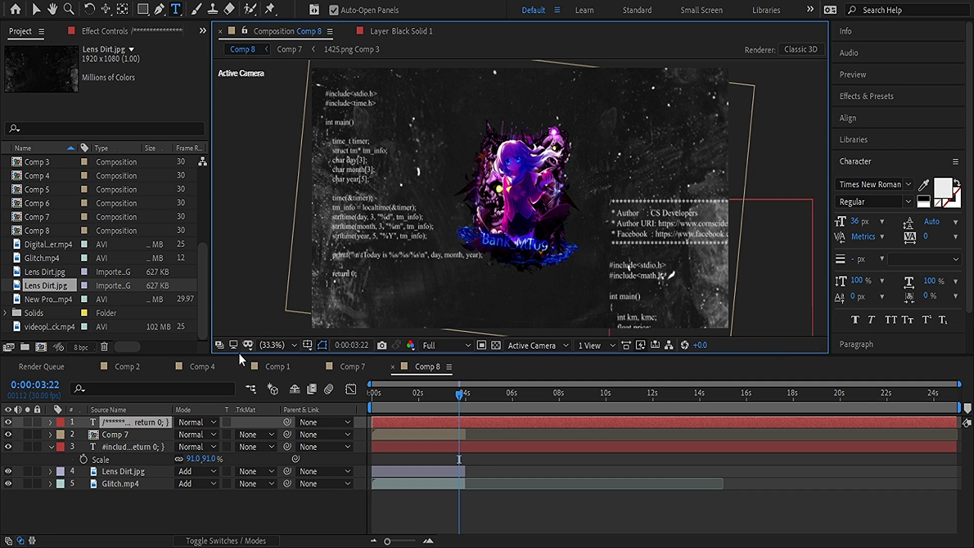
drag(126, 420, 130, 456)
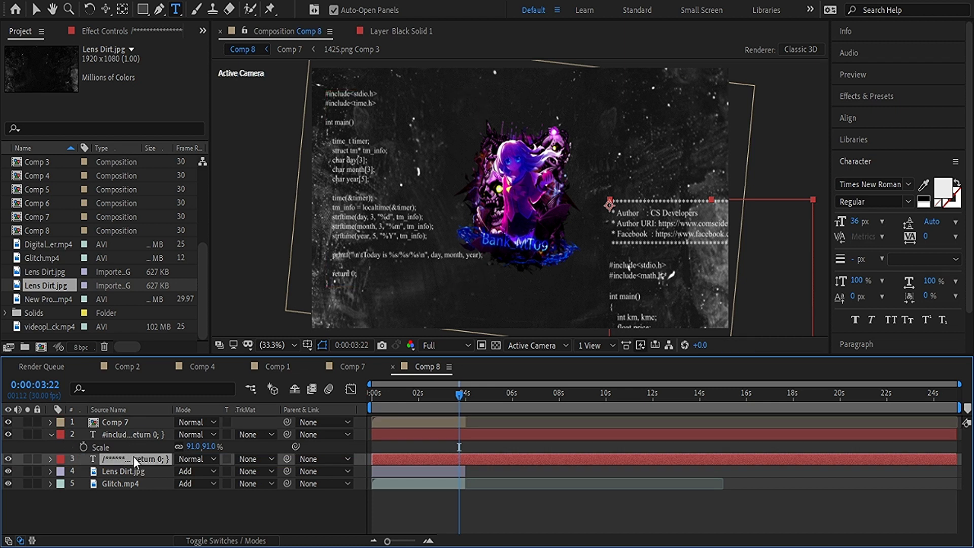
Scale the second-program text to 51% and move it up to the top edge of the frame, just right of the artwork
key(s)
drag(190, 471, 170, 471)
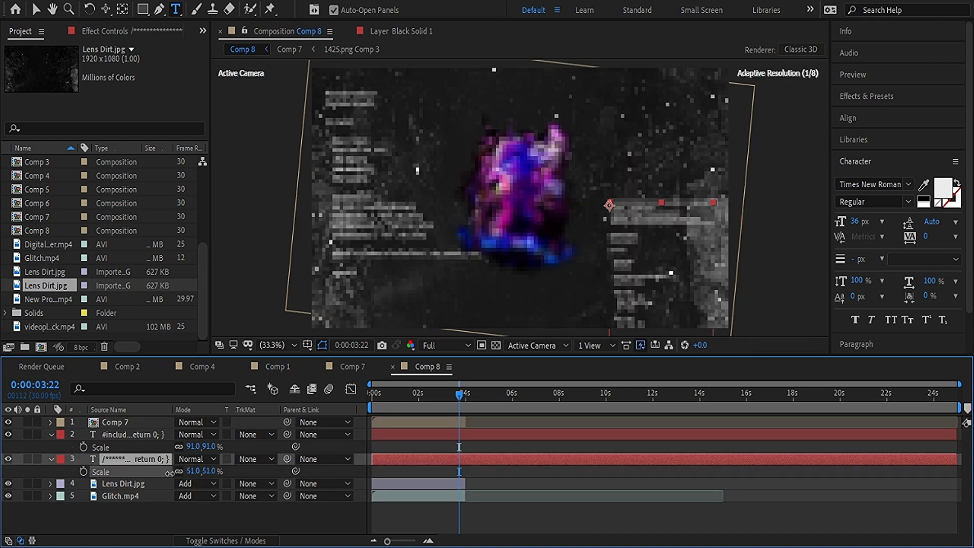
click(35, 9)
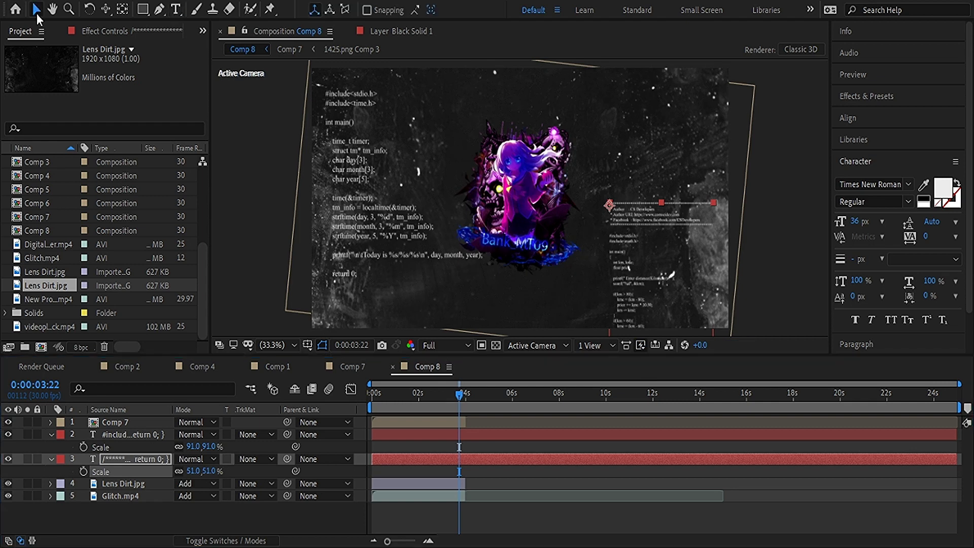
click(642, 207)
drag(642, 207, 642, 144)
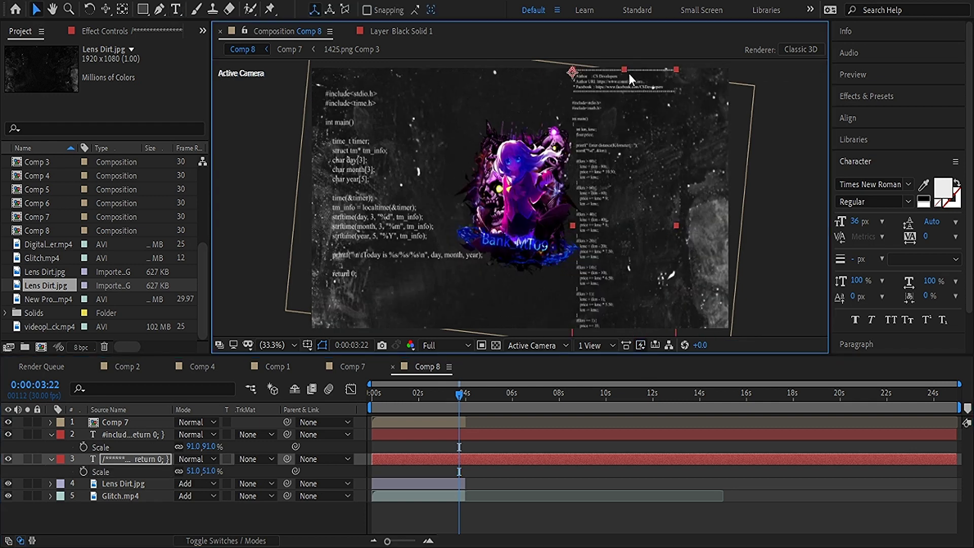
Stretch the second-program text to 63% vertically, then scale it proportionally to 41.0, 50.6% and reposition it to run down the frame beside the artwork
mouse_move(624, 69)
mouse_down()
mouse_move(615, 203)
mouse_move(636, 42)
mouse_move(635, 97)
mouse_move(639, 68)
mouse_up()
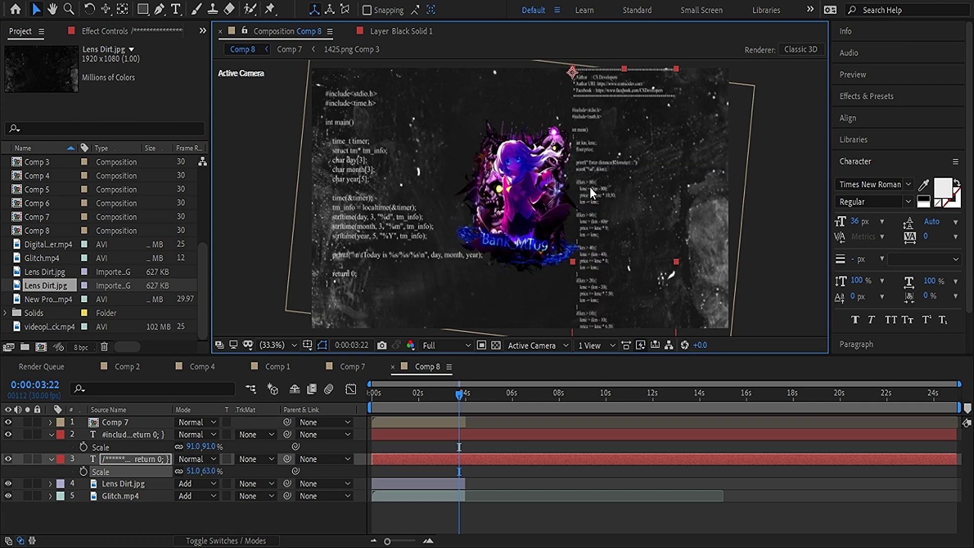
drag(614, 199, 610, 137)
mouse_move(203, 471)
mouse_down()
mouse_move(170, 470)
mouse_move(198, 470)
mouse_up()
drag(629, 182, 644, 206)
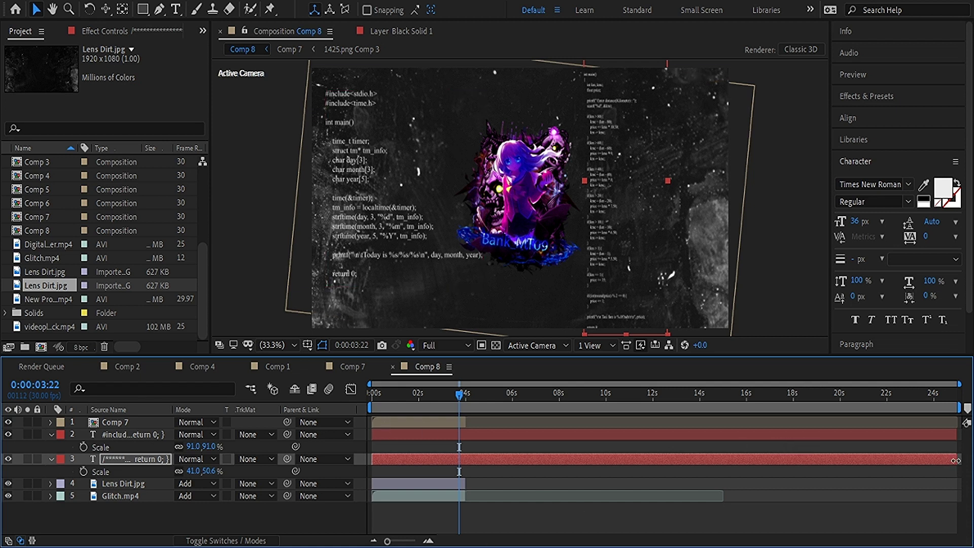
Trim both code-text layers to end around the 4-second mark, near the end of Comp 7, and collapse their Scale properties
drag(955, 460, 464, 457)
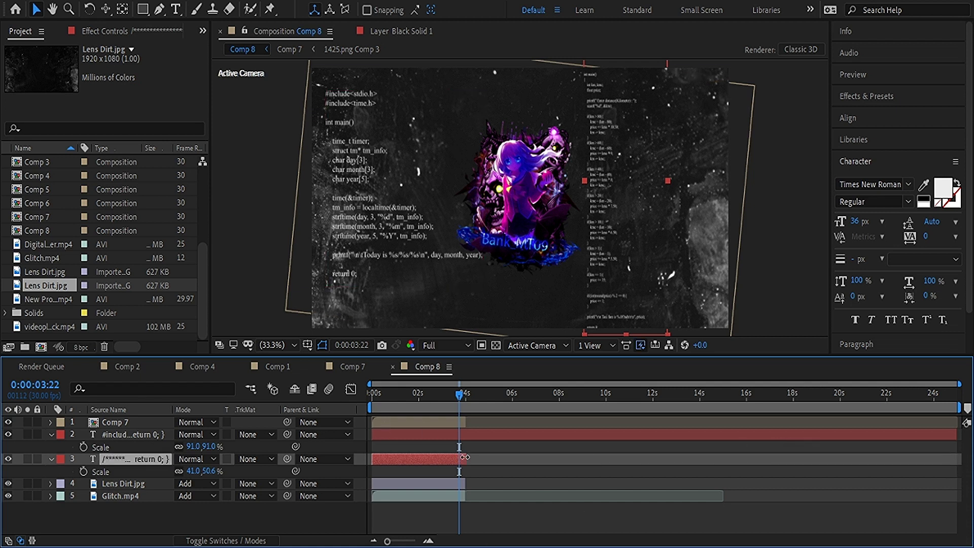
drag(956, 435, 465, 447)
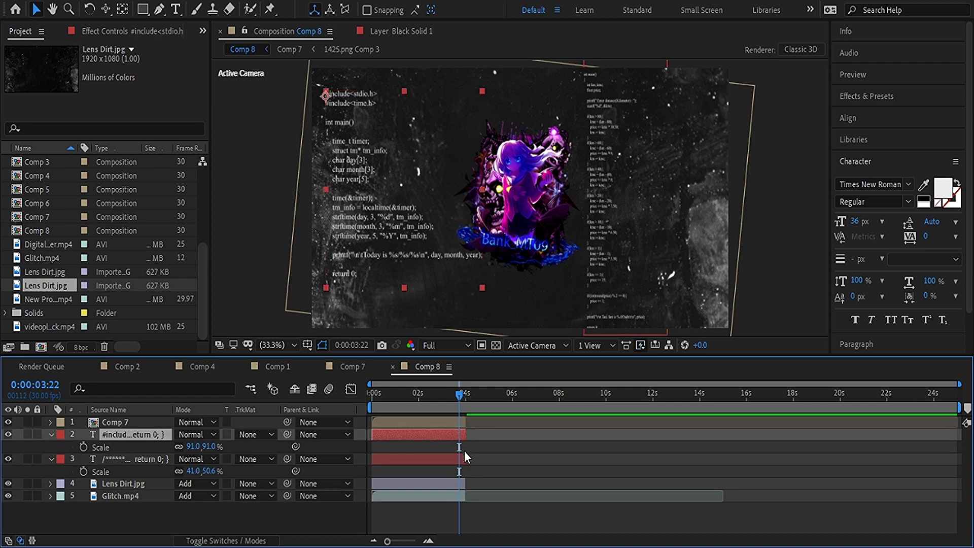
click(50, 459)
click(51, 434)
click(226, 540)
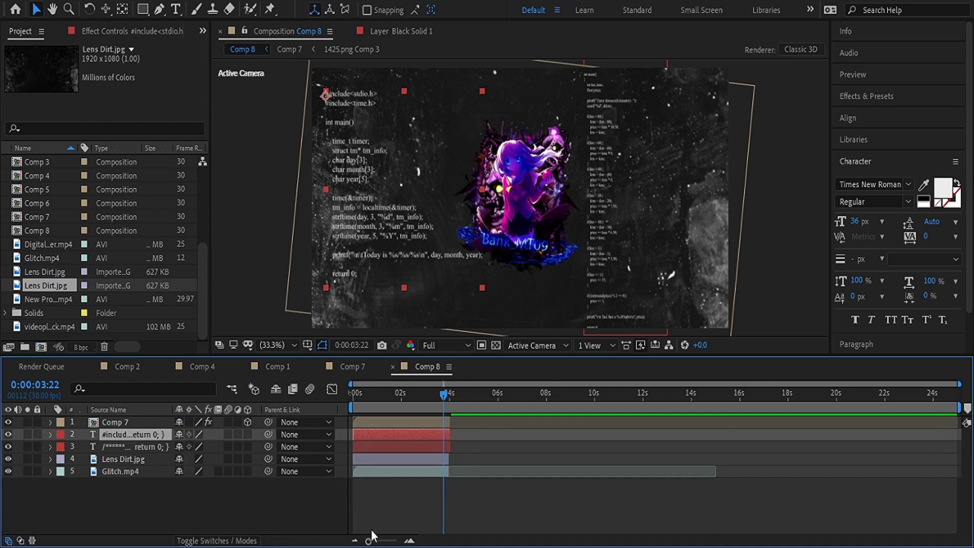
drag(370, 540, 394, 540)
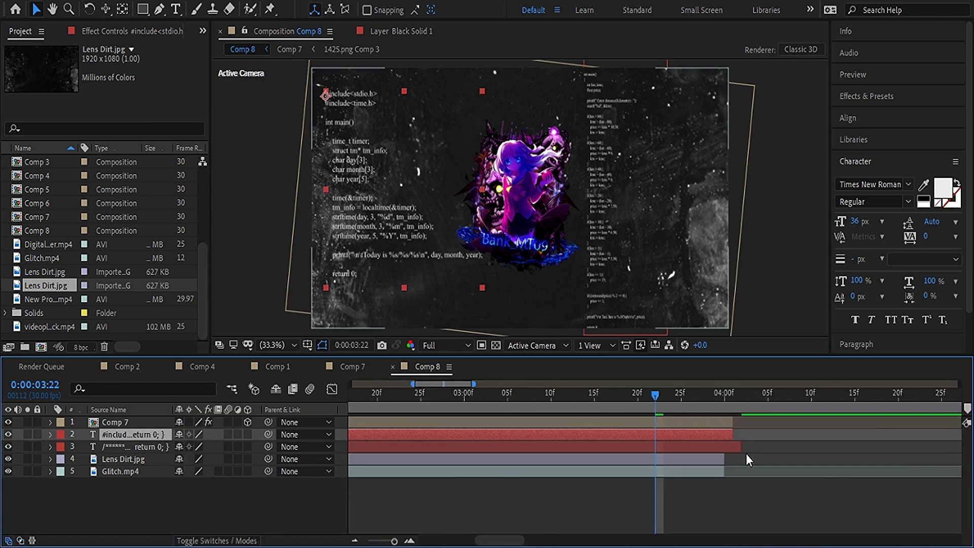
Adjust the end points of the taxi-fare code text, Lens Dirt.jpg and Glitch.mp4 layers to match the end of Comp 7
drag(740, 446, 728, 472)
click(720, 472)
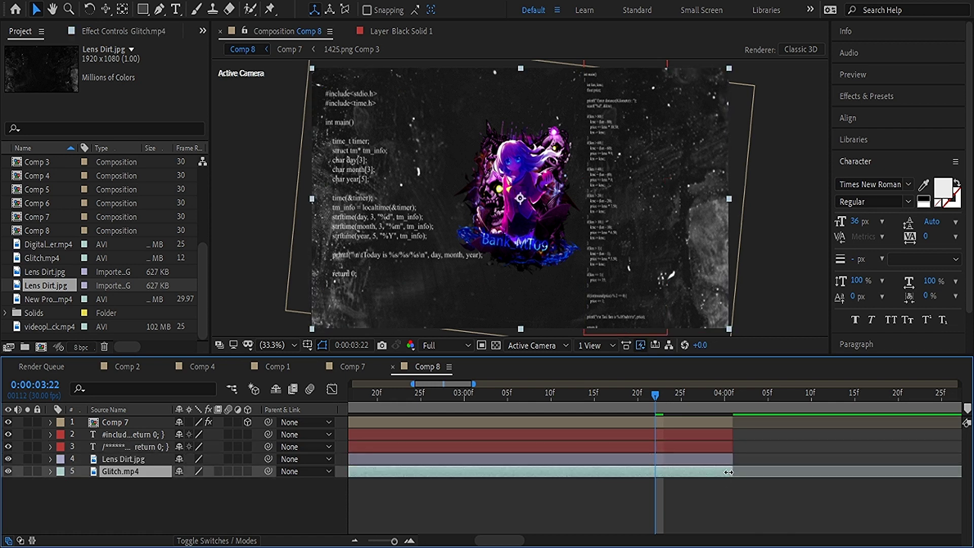
click(729, 459)
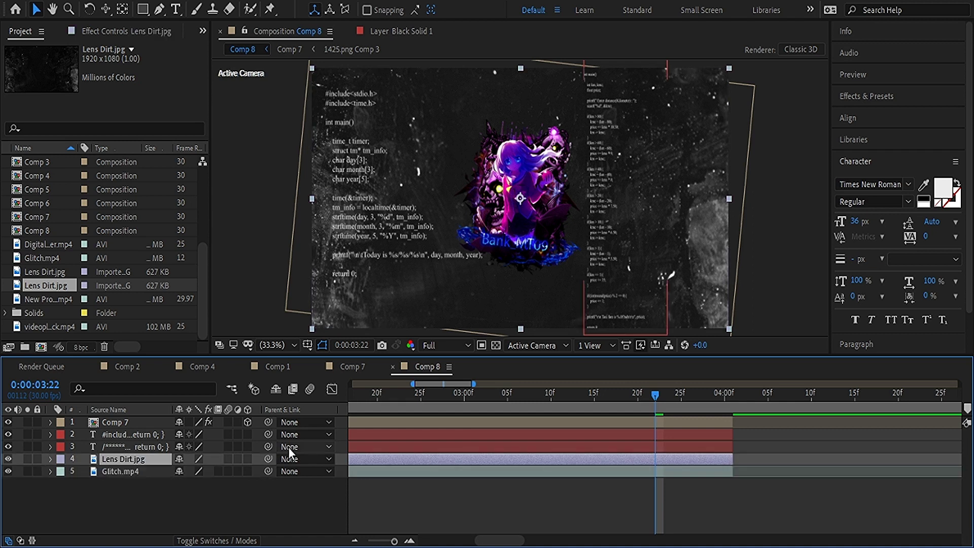
click(195, 524)
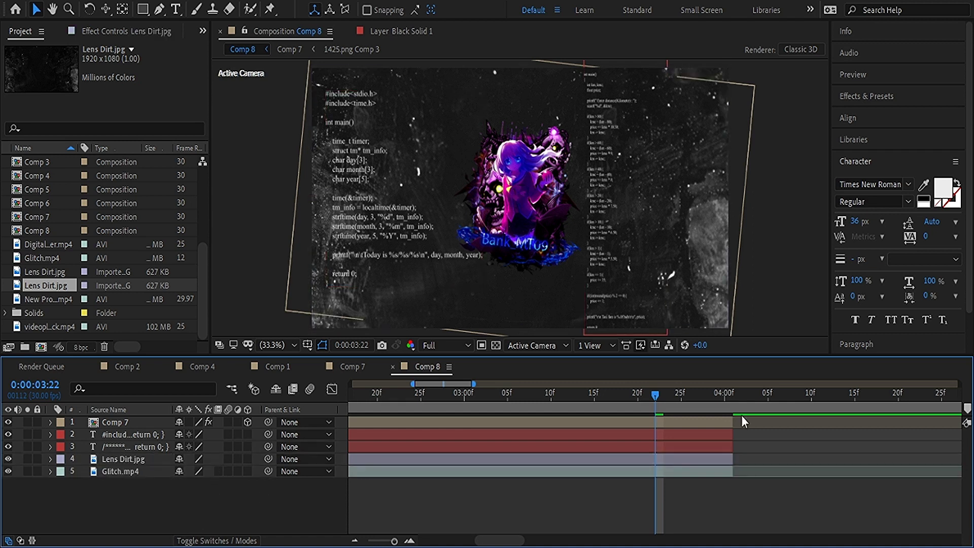
Apply the Typewriter animation preset to both code text layers, starting at 0:00:00:07
drag(654, 396, 350, 413)
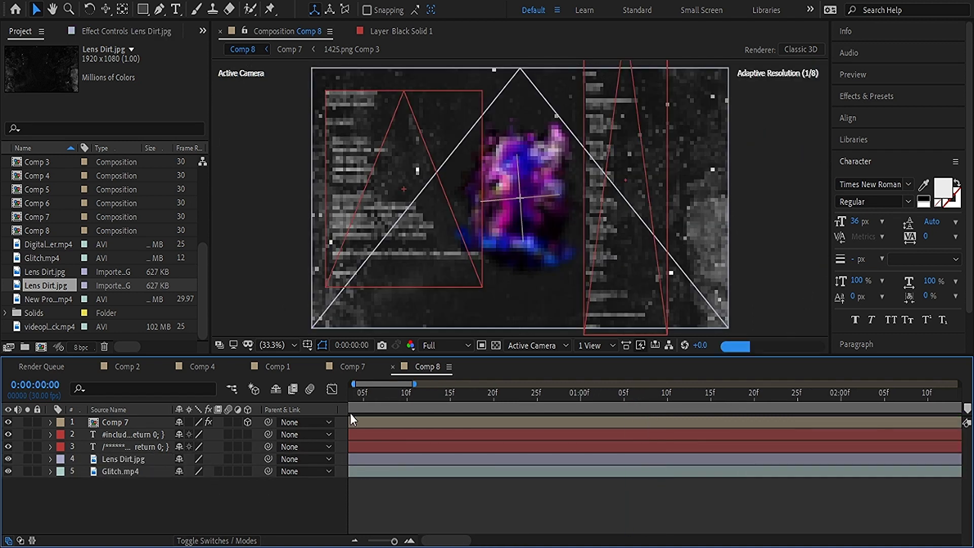
key(space)
key(;)
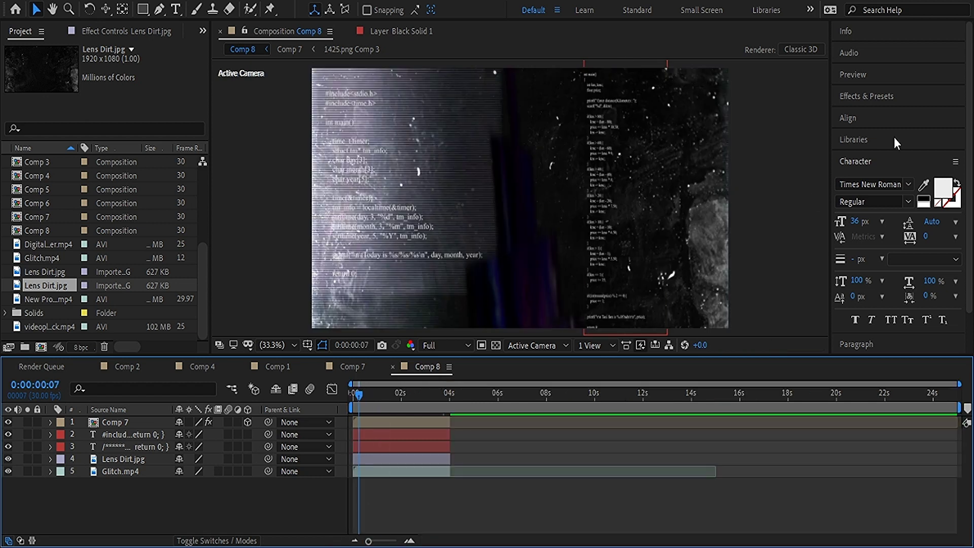
click(867, 97)
double_click(880, 114)
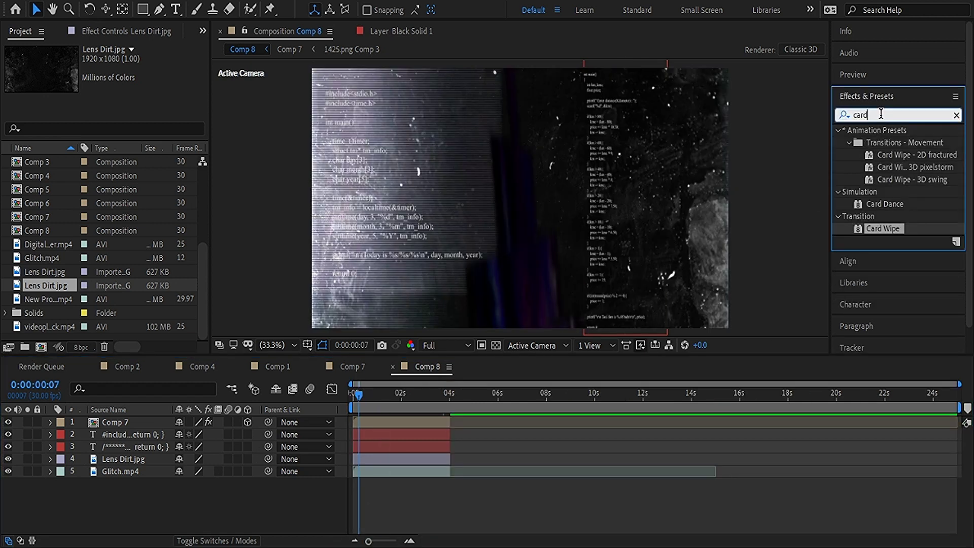
key(BackSpace)
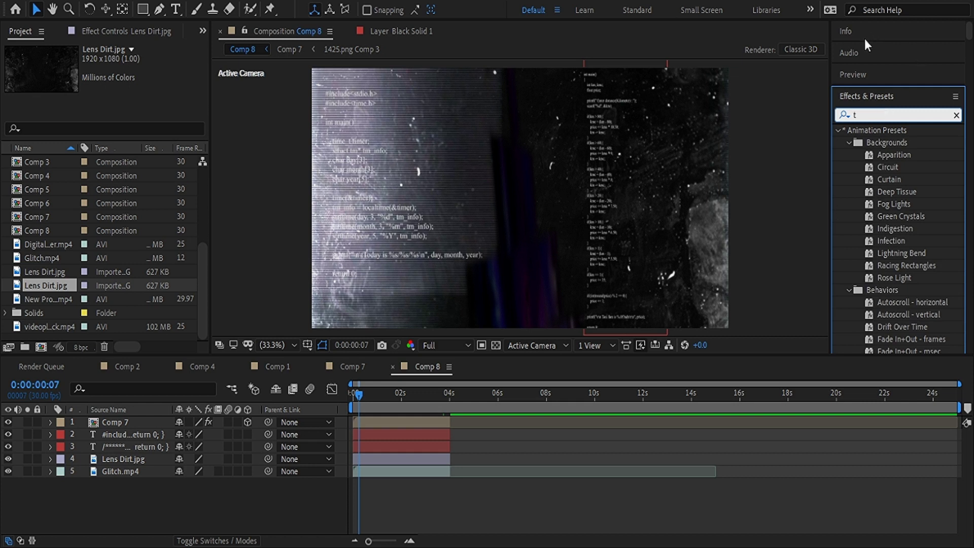
text(yp)
drag(893, 192, 144, 435)
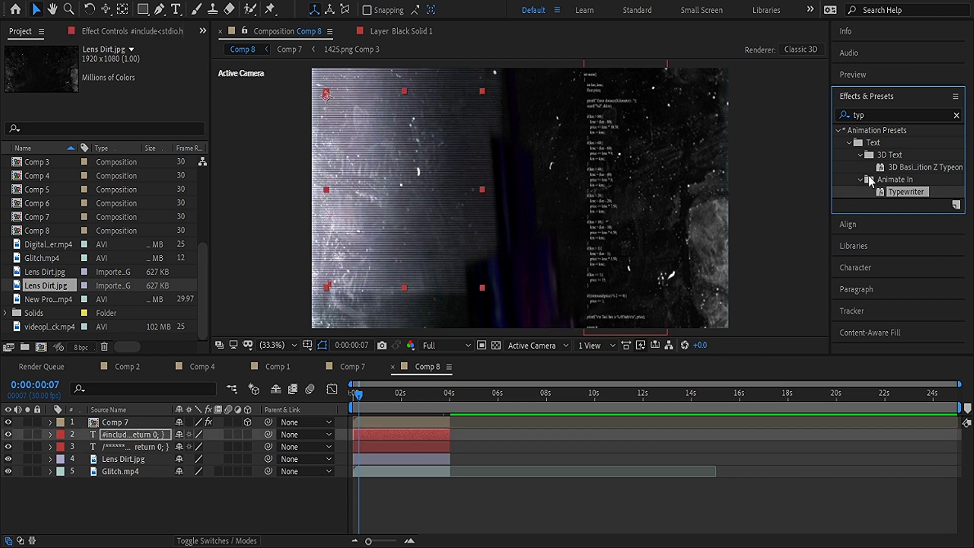
drag(902, 192, 147, 446)
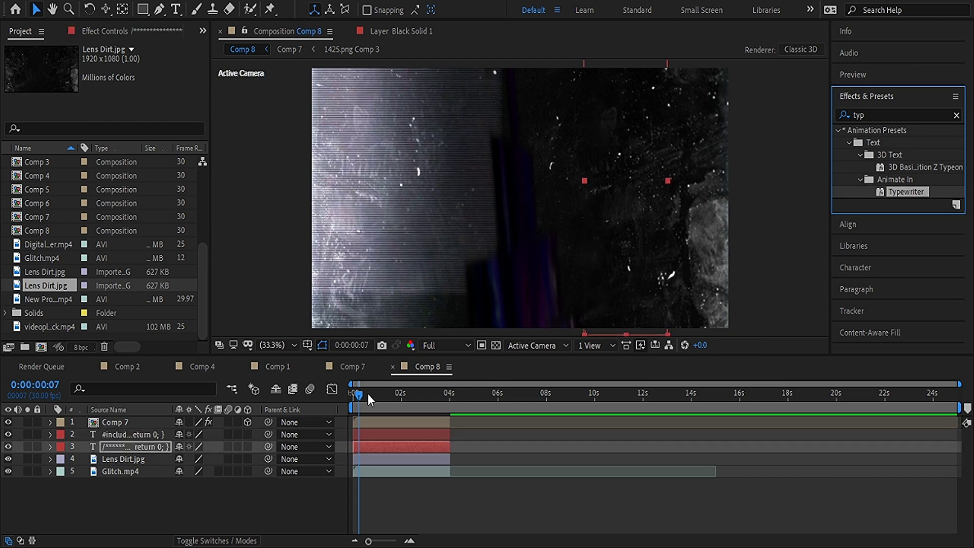
Set the viewer resolution to Quarter and preview Comp 8 from its start
drag(362, 397, 427, 400)
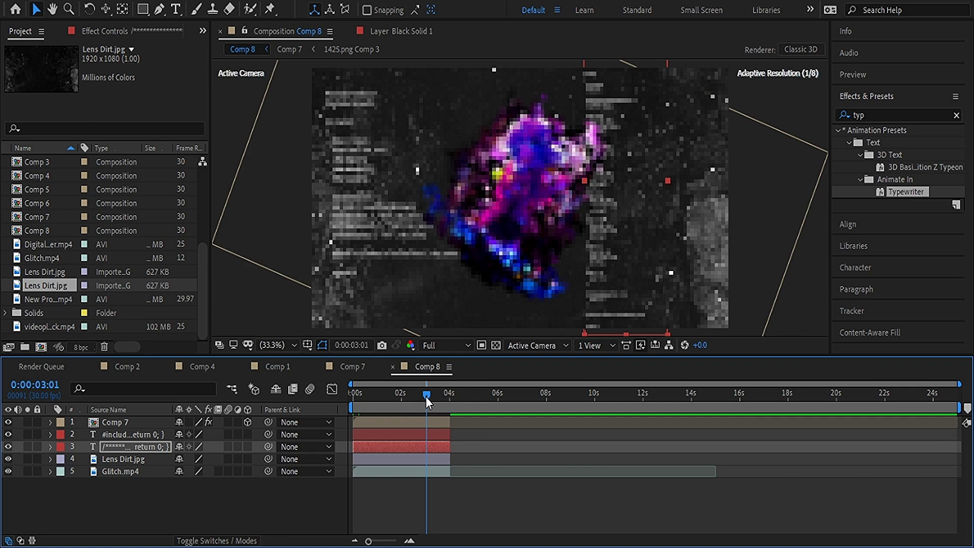
key(Home)
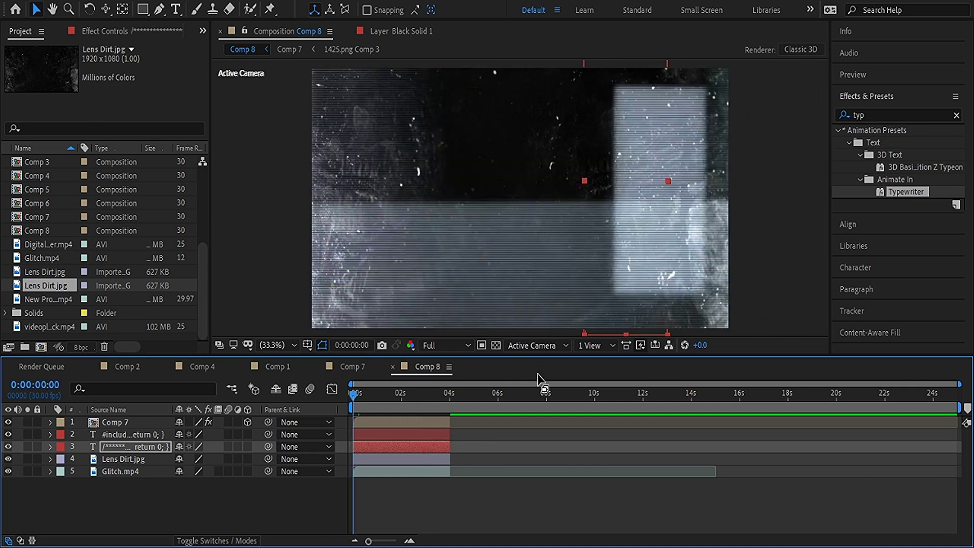
click(449, 347)
click(447, 429)
click(871, 72)
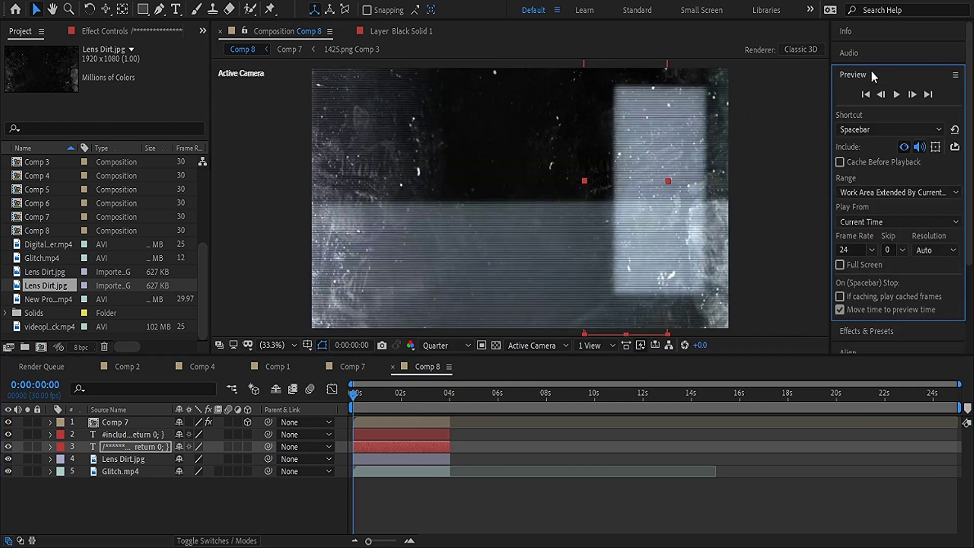
click(896, 94)
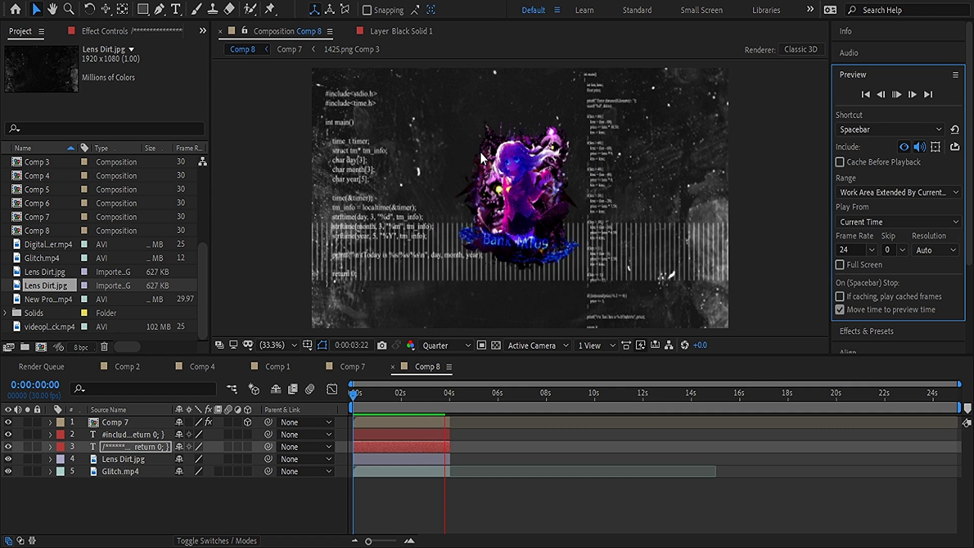
click(896, 94)
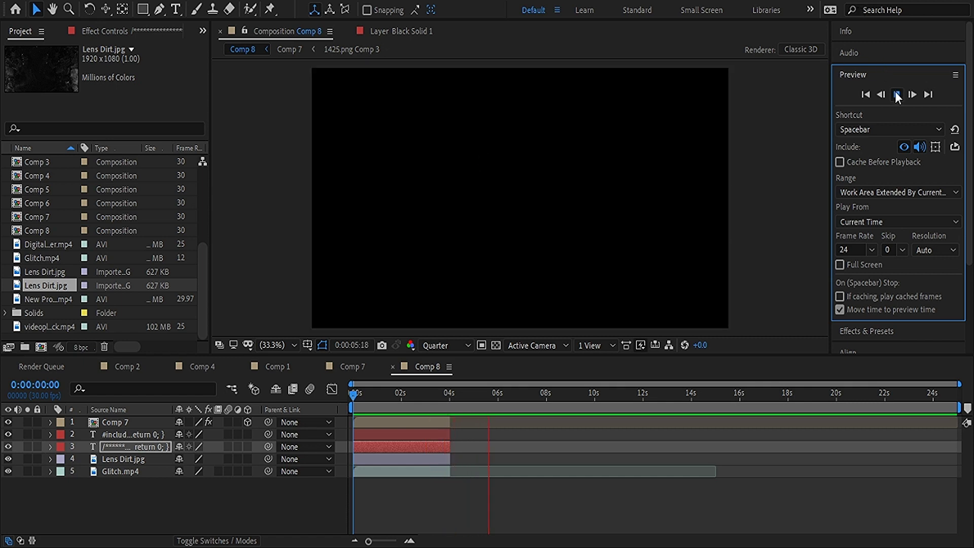
Add CC Threshold and Glow effects to the Comp 7 layer and set the glow radius to 48
drag(496, 394, 308, 416)
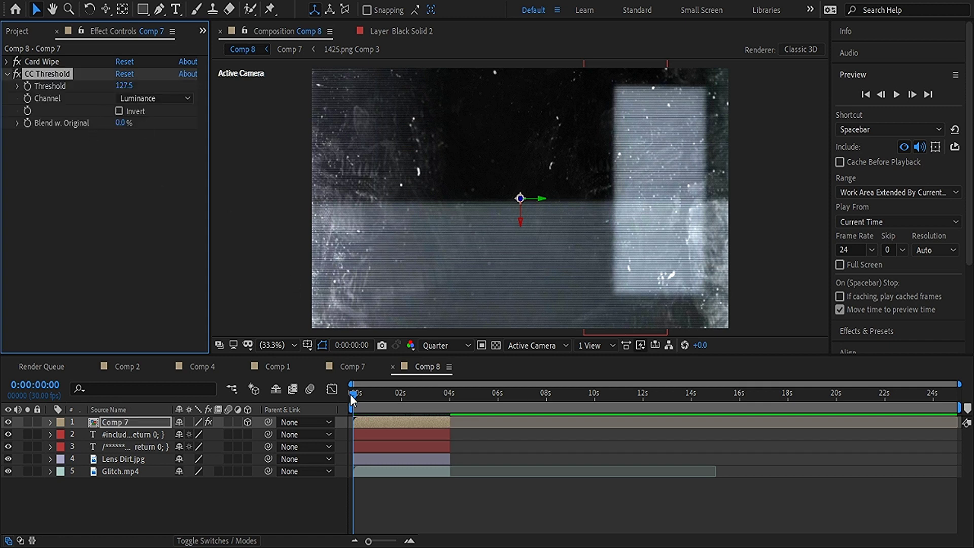
drag(351, 395, 440, 391)
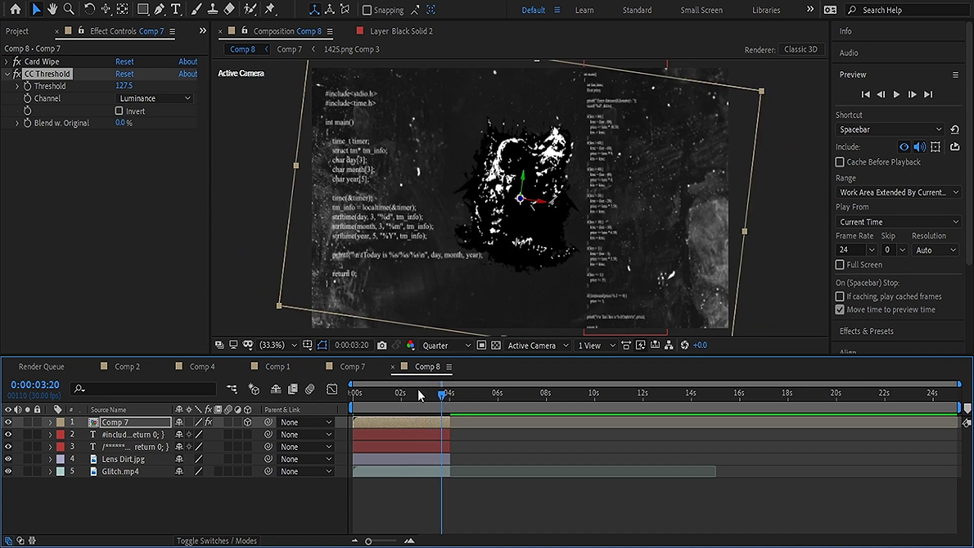
click(15, 75)
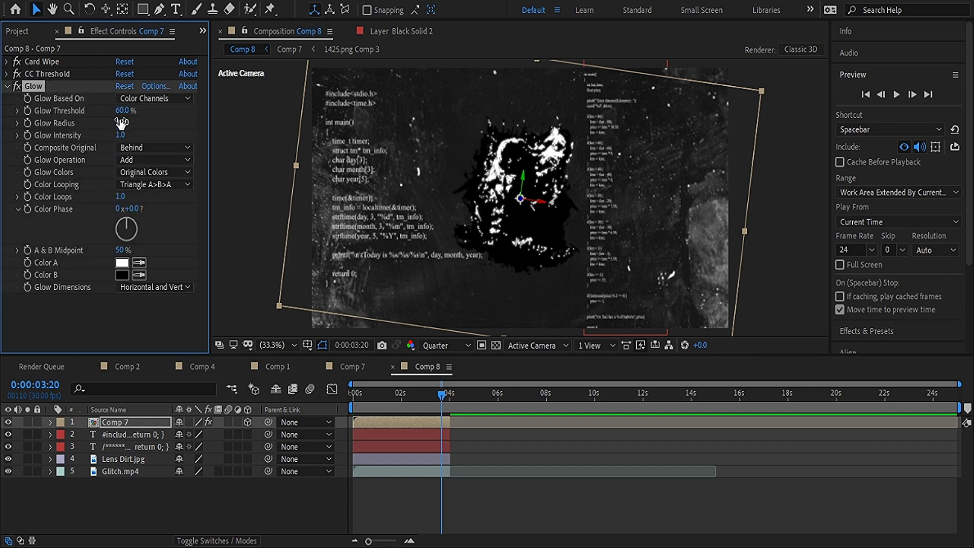
drag(121, 124, 148, 124)
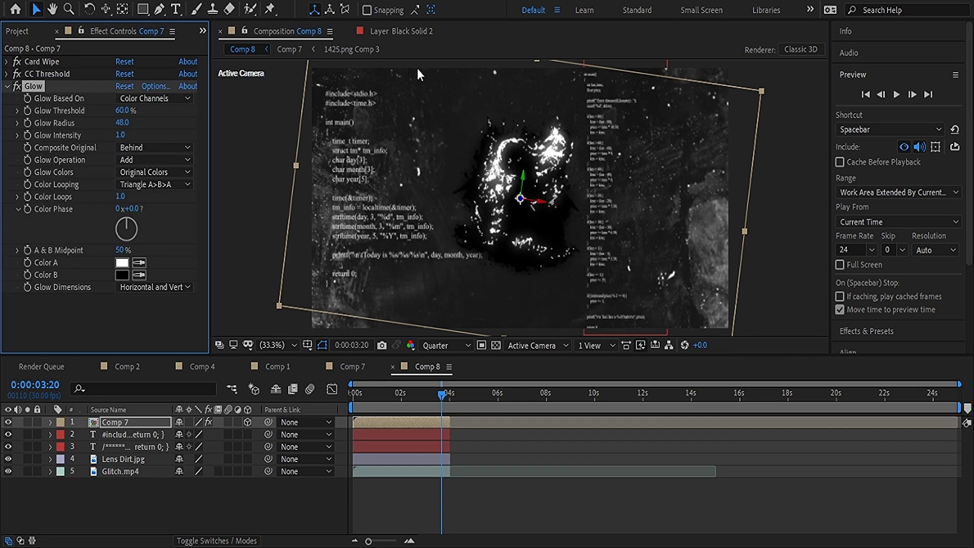
click(7, 86)
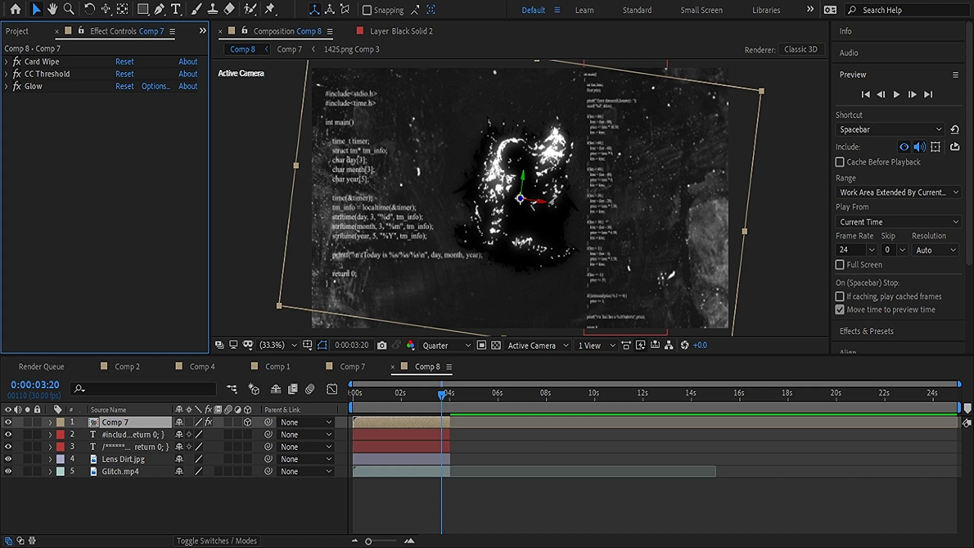
Add a Vibrance effect to the Comp 7 layer with Vibrance set to 100
key(ctrl+alt+shift+e)
drag(126, 111, 173, 111)
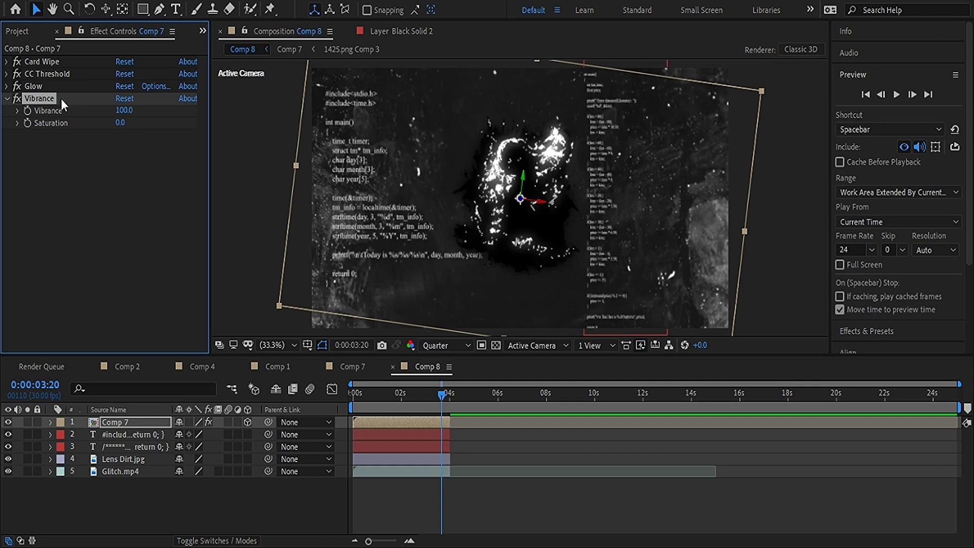
click(8, 98)
click(126, 173)
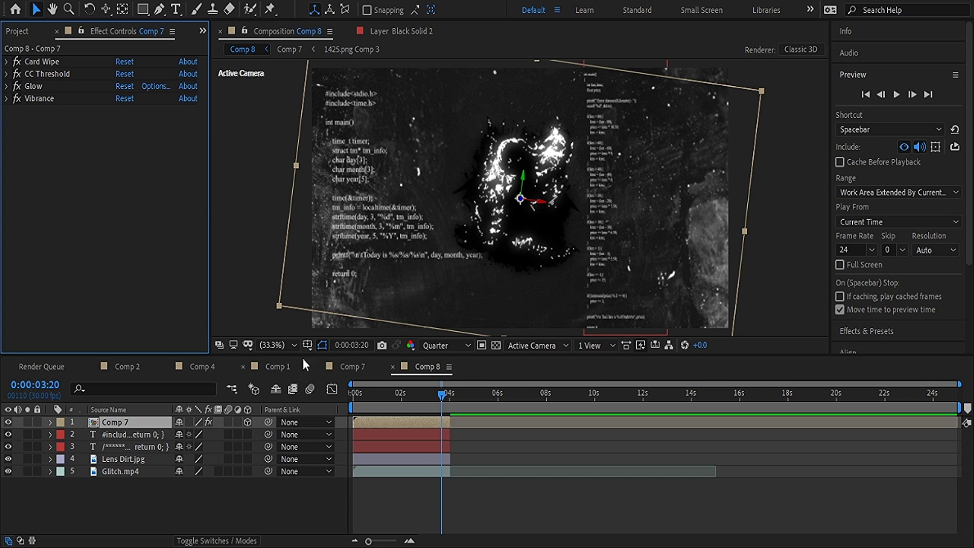
click(145, 434)
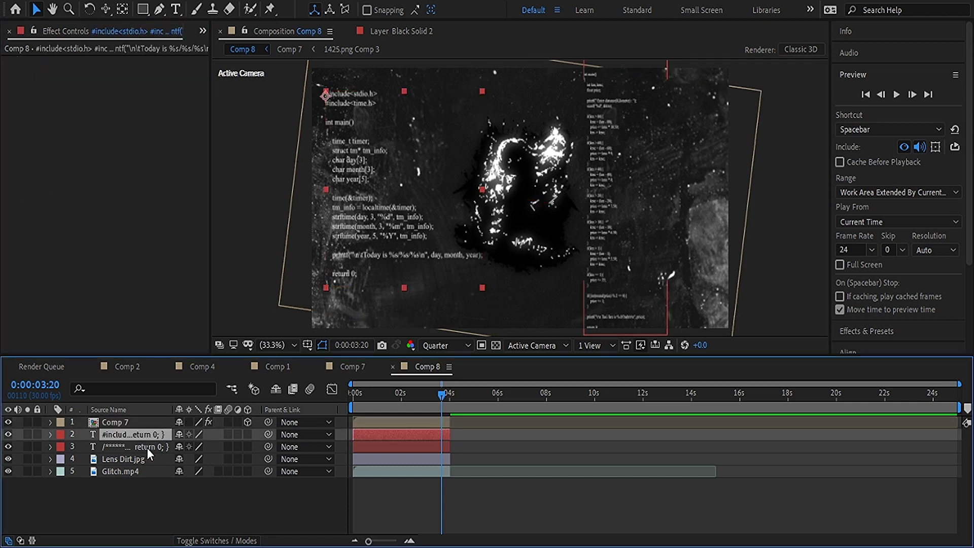
click(148, 448)
click(150, 461)
click(154, 448)
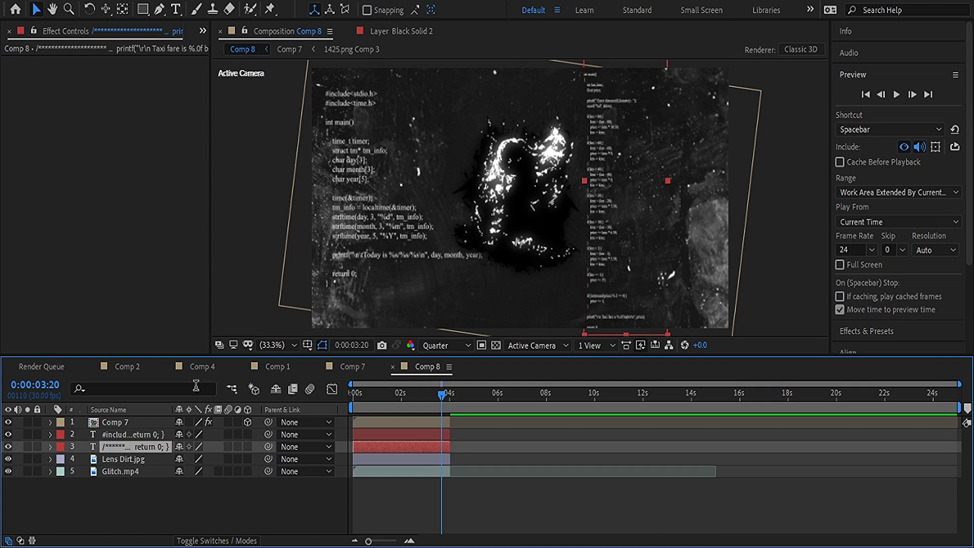
click(127, 424)
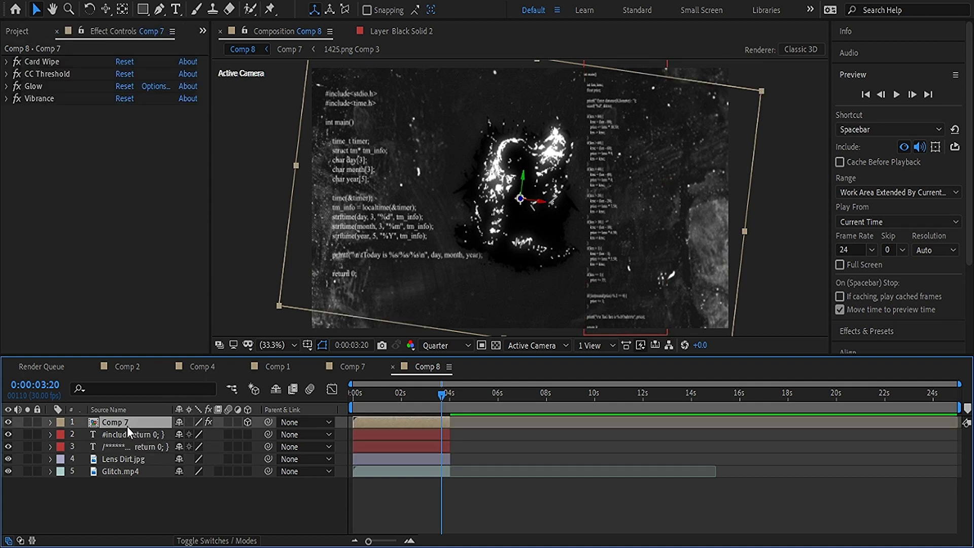
Place videoplayback.mp4 beneath the Glitch.mp4 layer and trim its start to where the layers above end
click(21, 32)
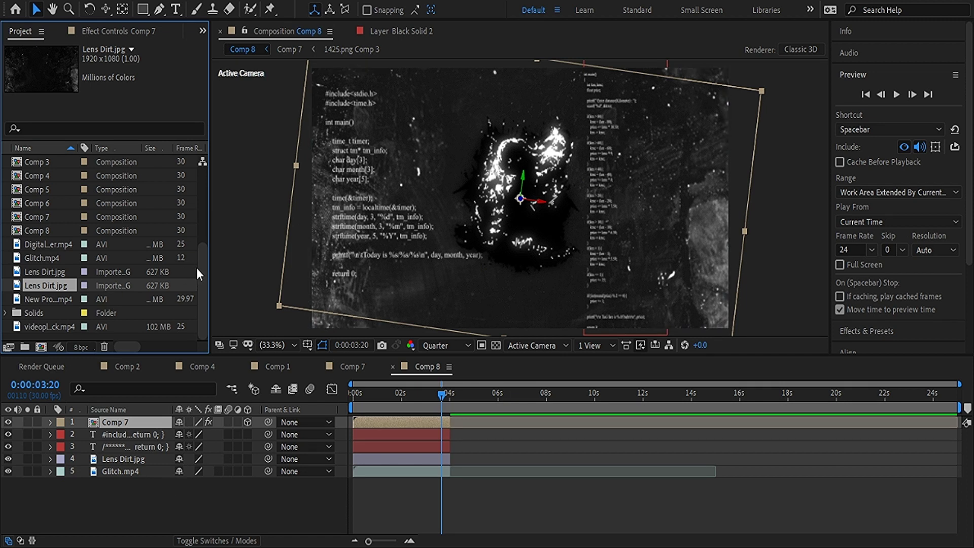
scroll(206, 262, up, 1)
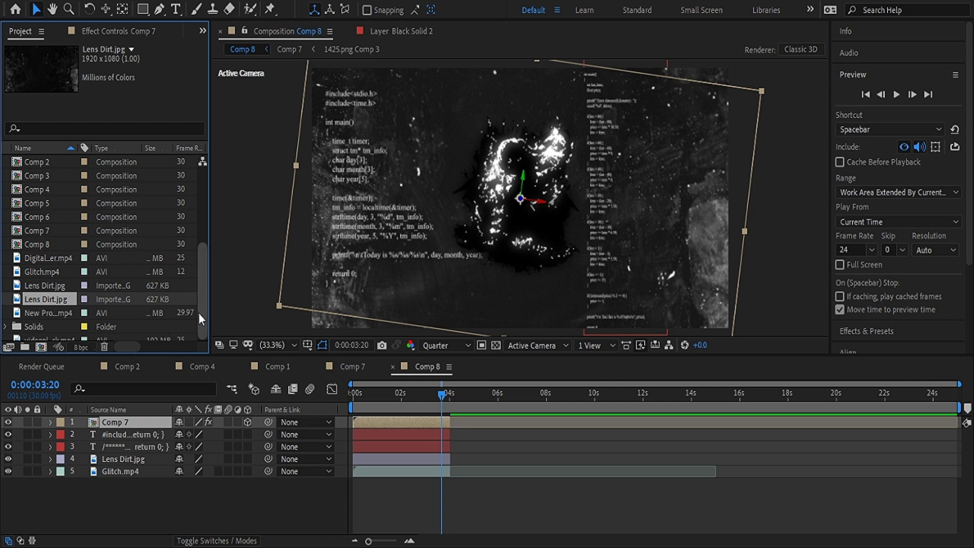
click(6, 326)
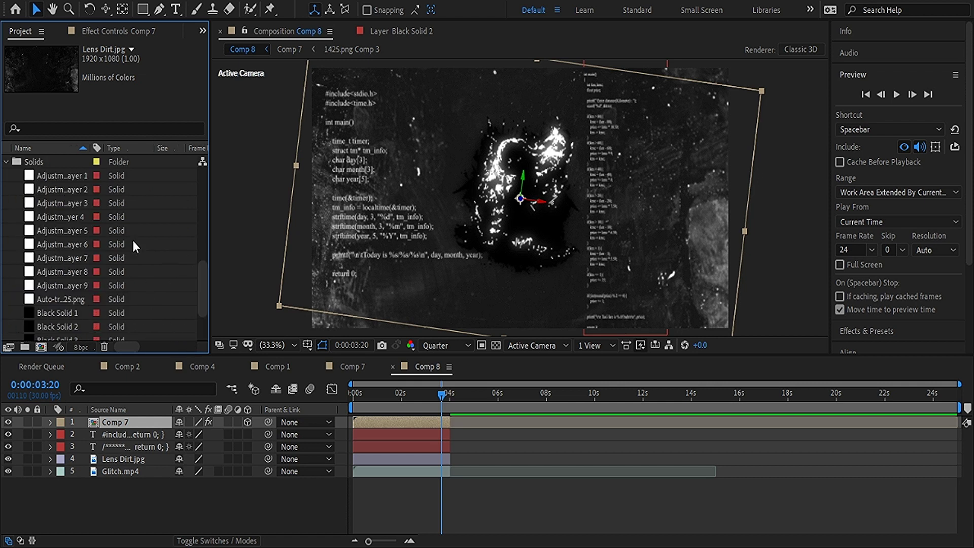
drag(203, 268, 221, 206)
click(6, 217)
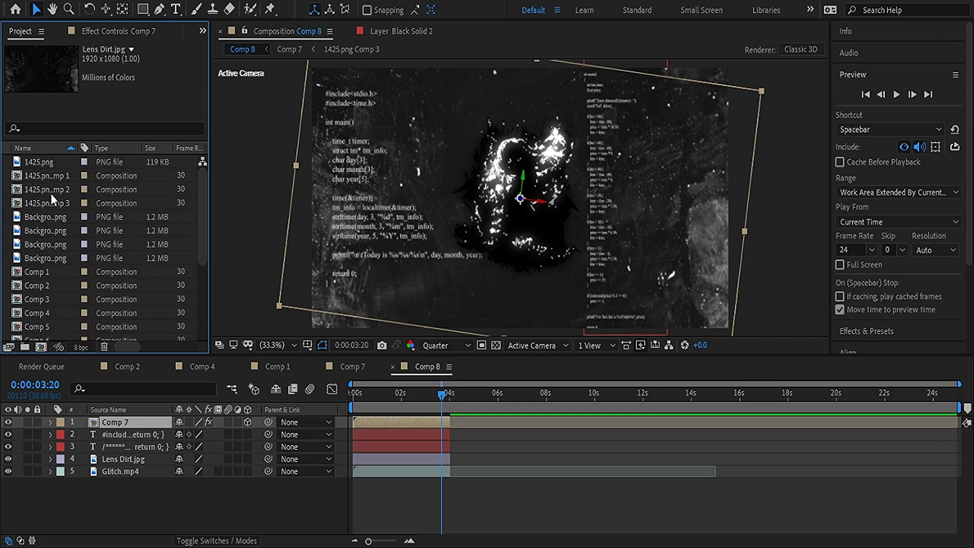
click(38, 218)
click(38, 244)
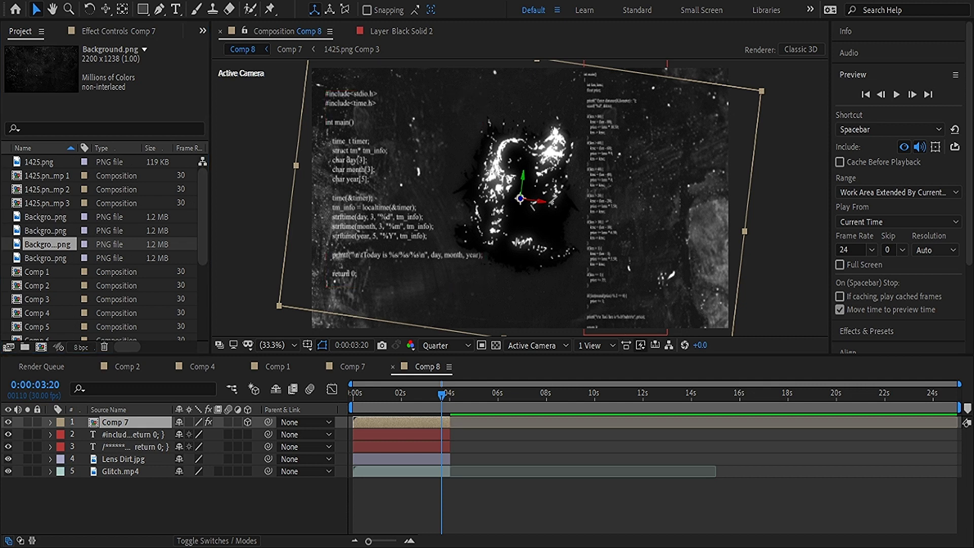
click(48, 326)
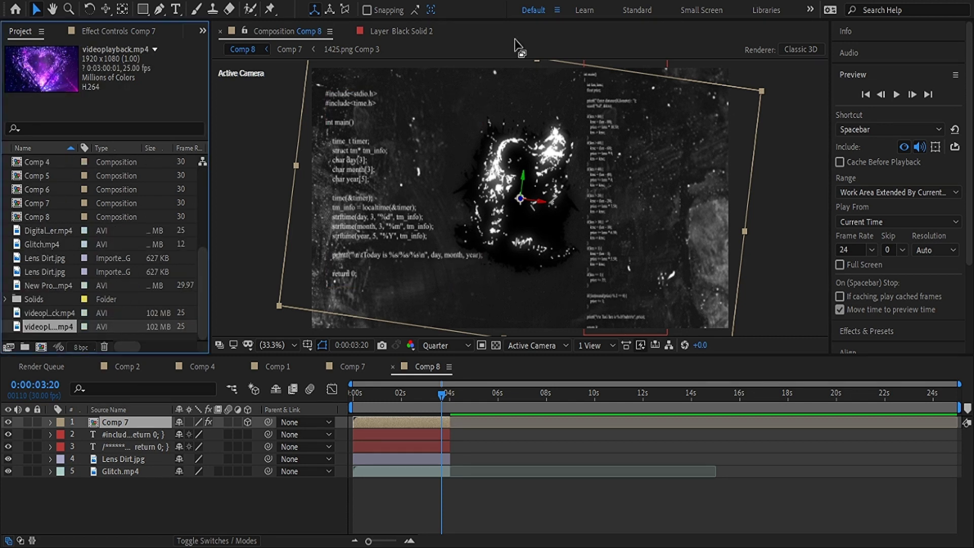
drag(56, 326, 217, 497)
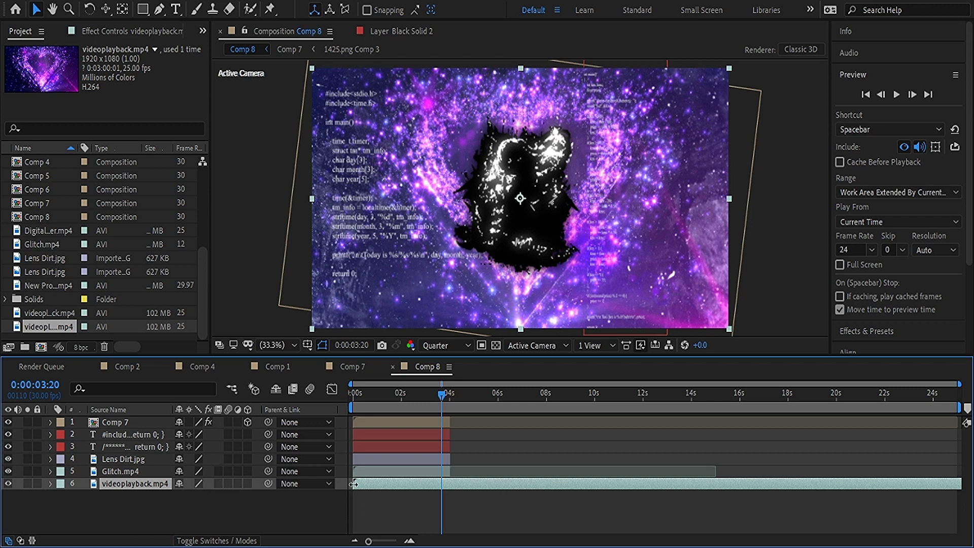
drag(354, 483, 451, 483)
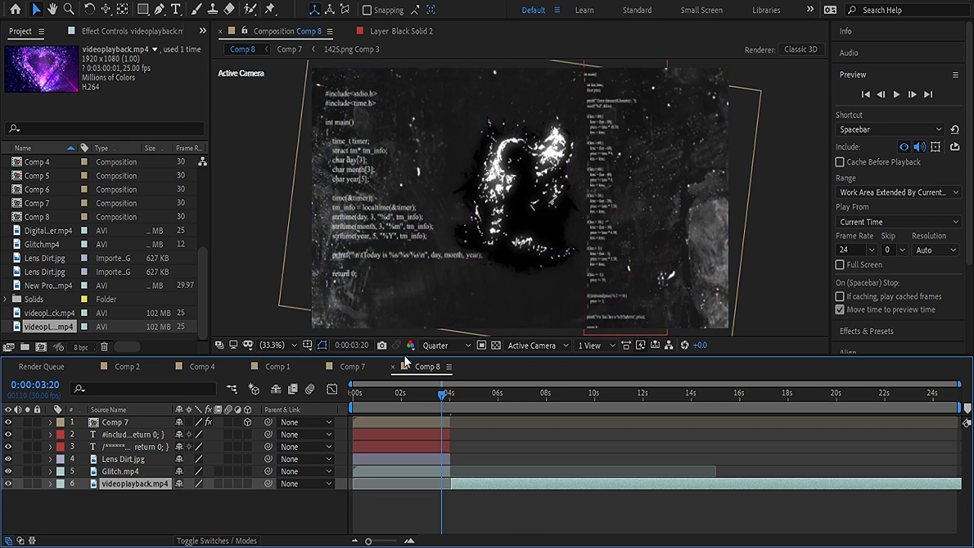
Create an adjustment layer at the top of the layer stack and trim its start to match the videoplayback.mp4 layer
key(ctrl+alt+y)
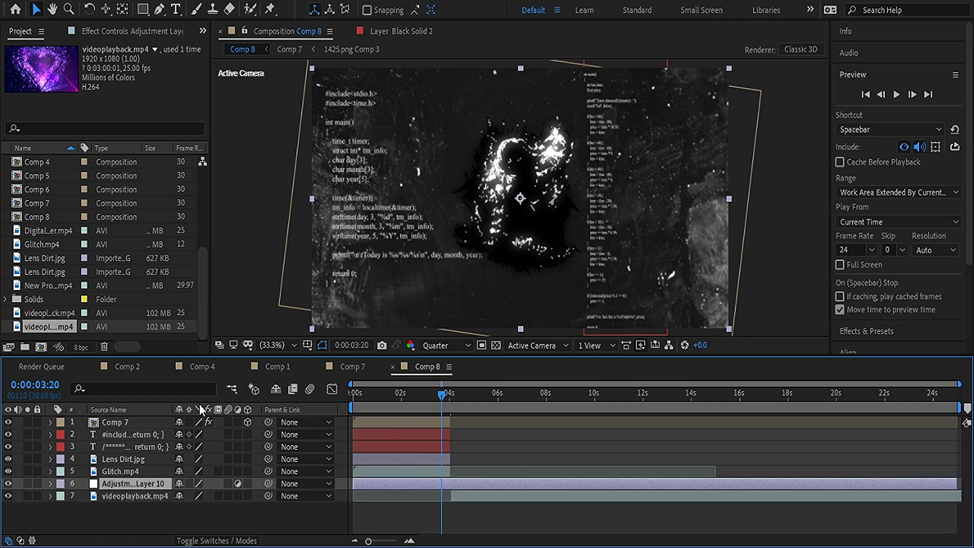
drag(126, 483, 141, 421)
drag(356, 422, 453, 423)
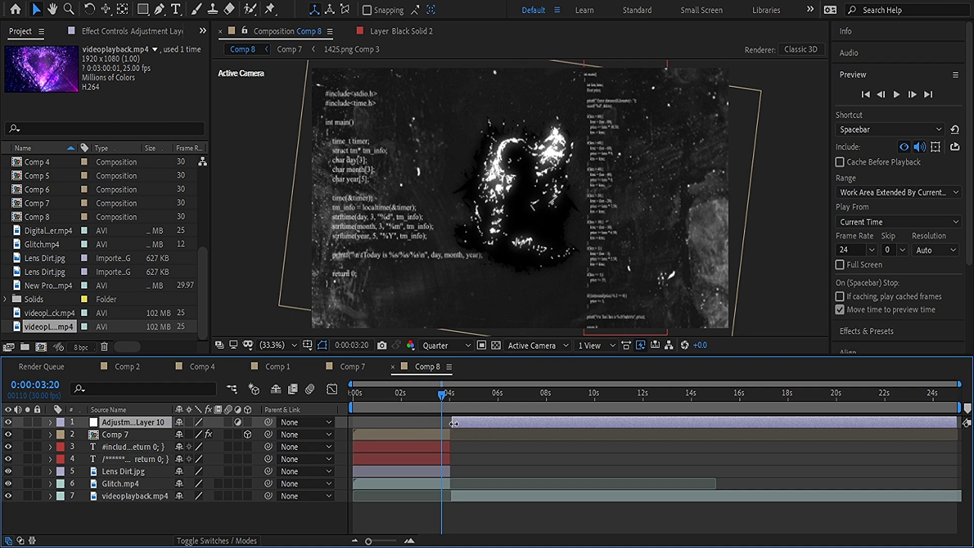
Search the effects for CC Lens and apply it to the Comp 7 layer
click(861, 332)
click(881, 115)
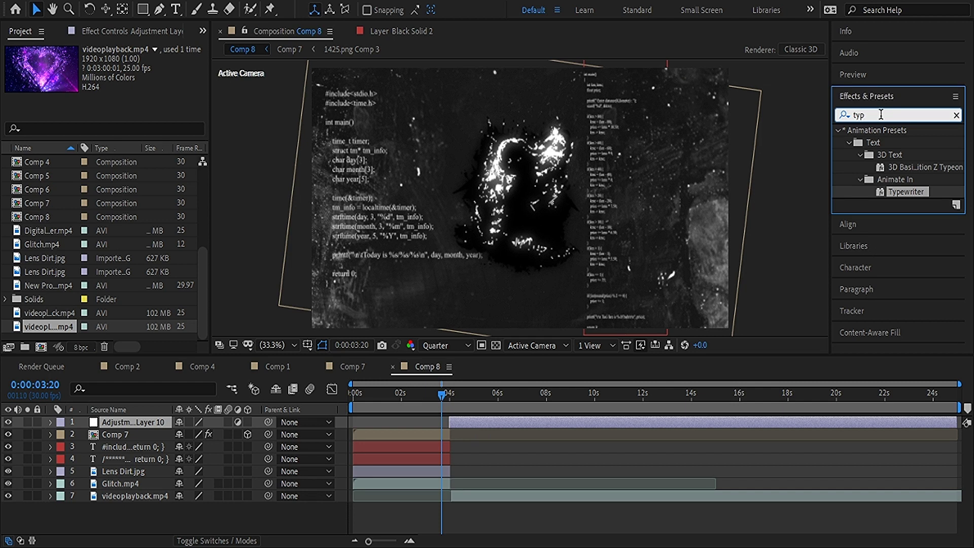
key(BackSpace)
key(BackSpace)
key(BackSpace)
text(c)
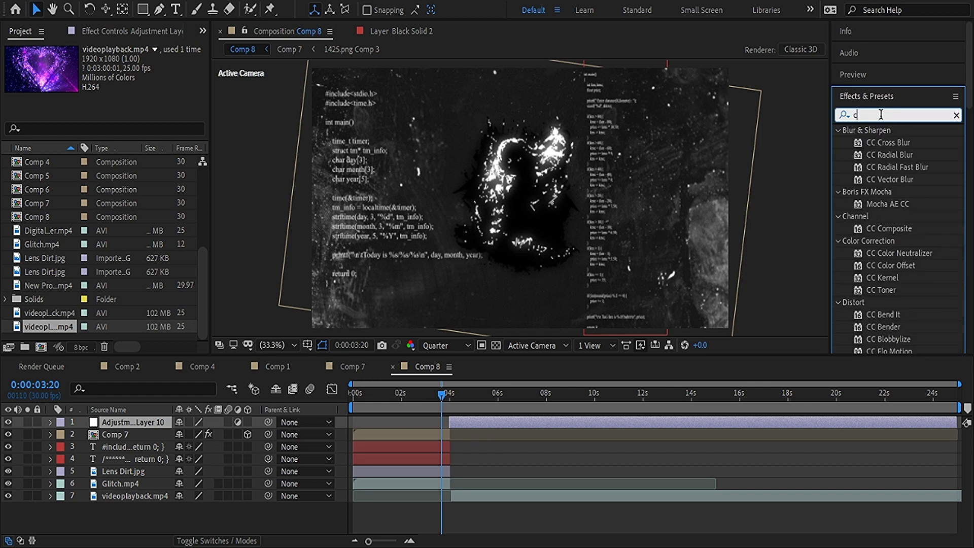
text(c l)
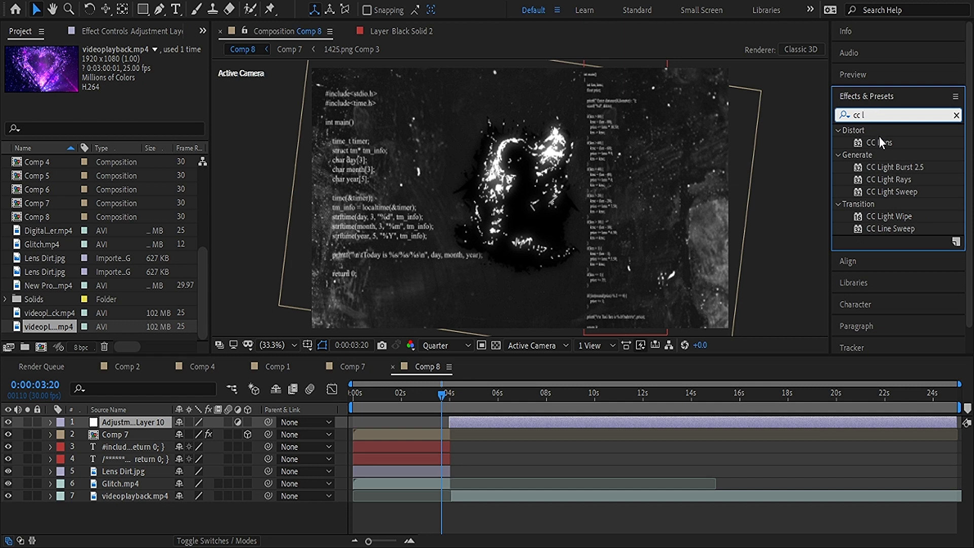
drag(880, 142, 573, 187)
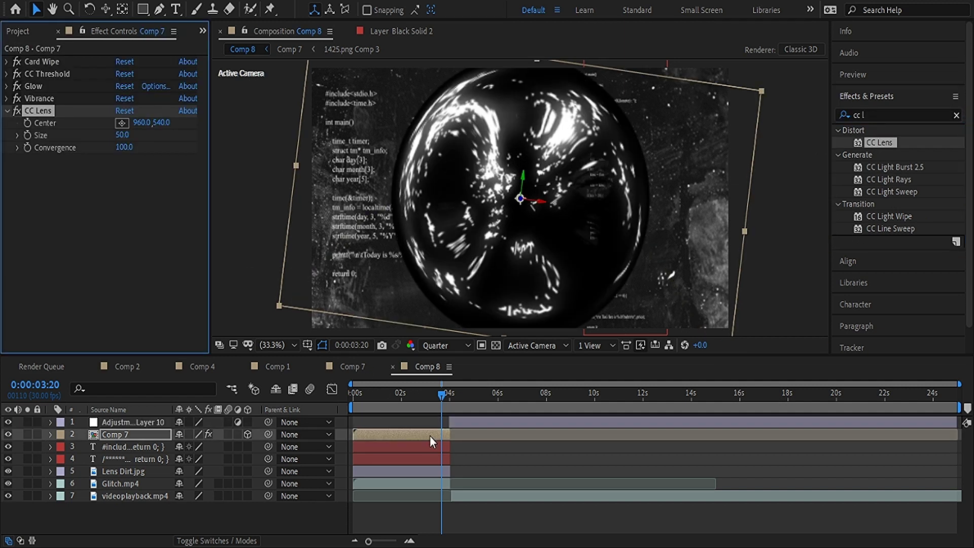
Add the 1425.png footage to Comp 8 directly beneath Adjustment Layer 10
click(450, 423)
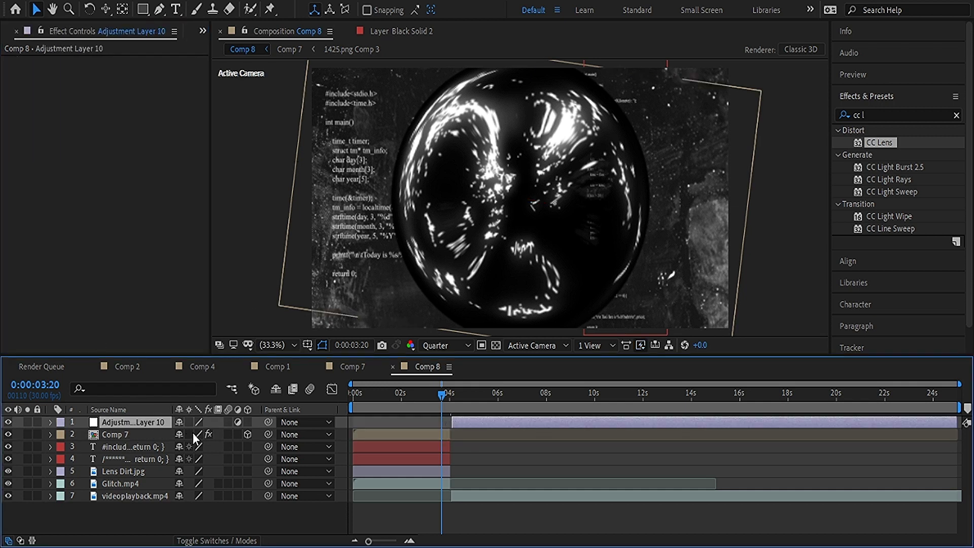
click(203, 34)
click(228, 50)
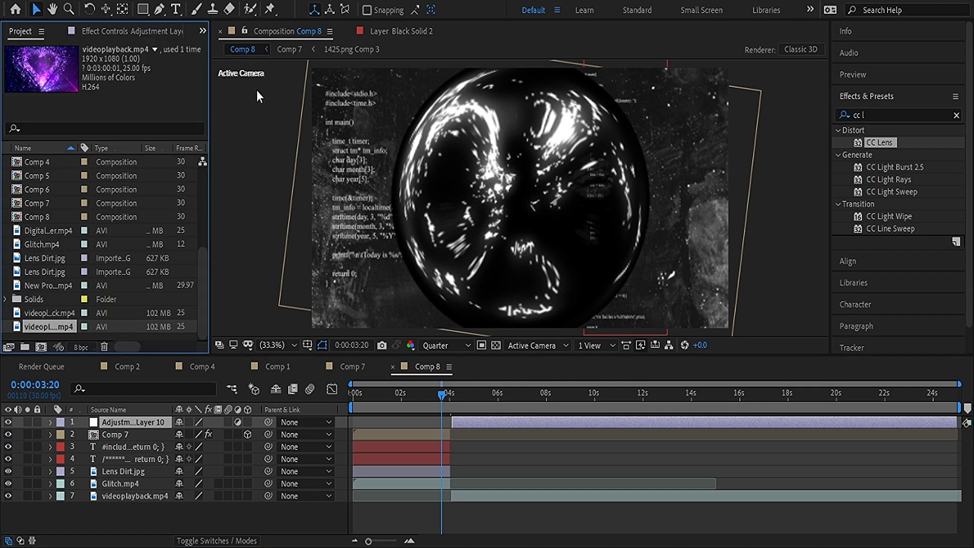
click(54, 244)
drag(198, 233, 208, 156)
click(57, 160)
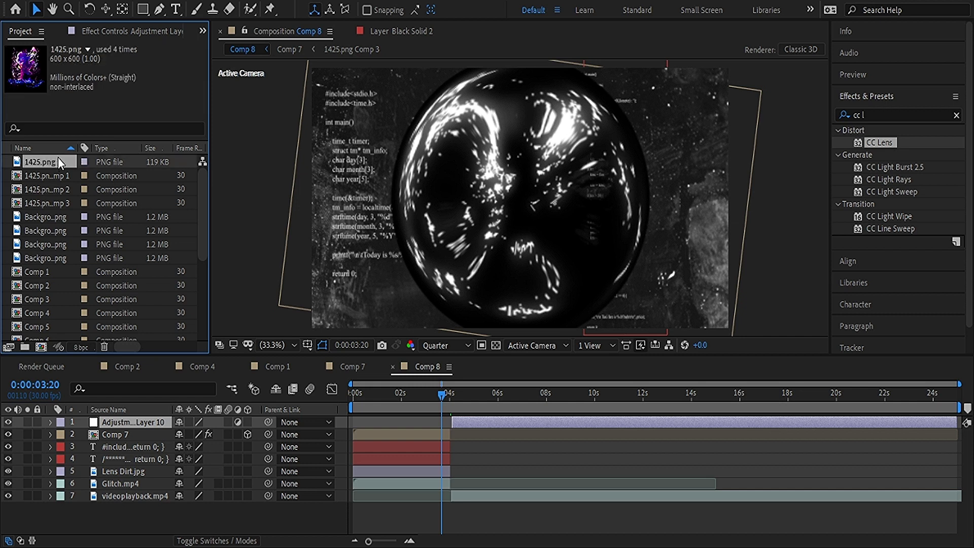
drag(58, 161, 167, 428)
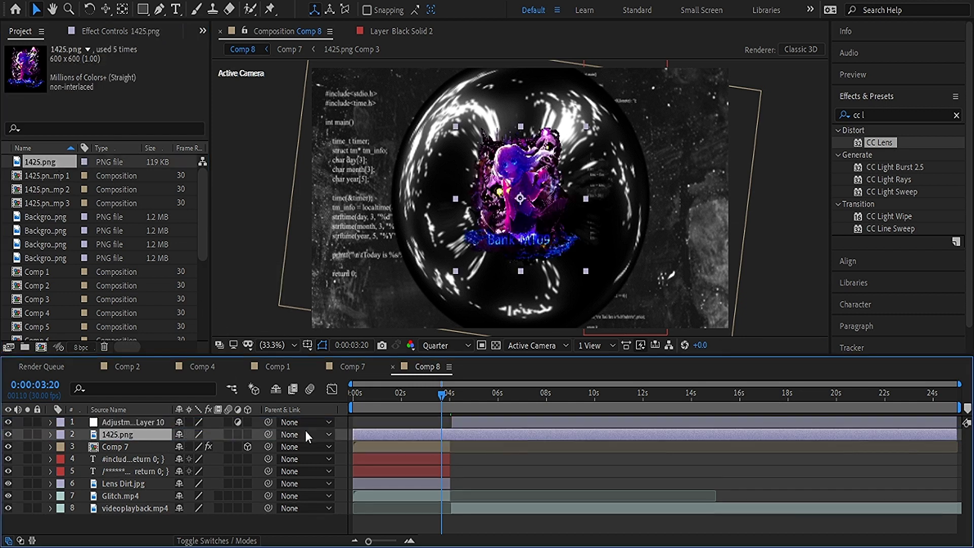
Trim the starts of the 1425.png layer and Adjustment Layer 10 to the frame where the text layers end
drag(352, 431, 452, 440)
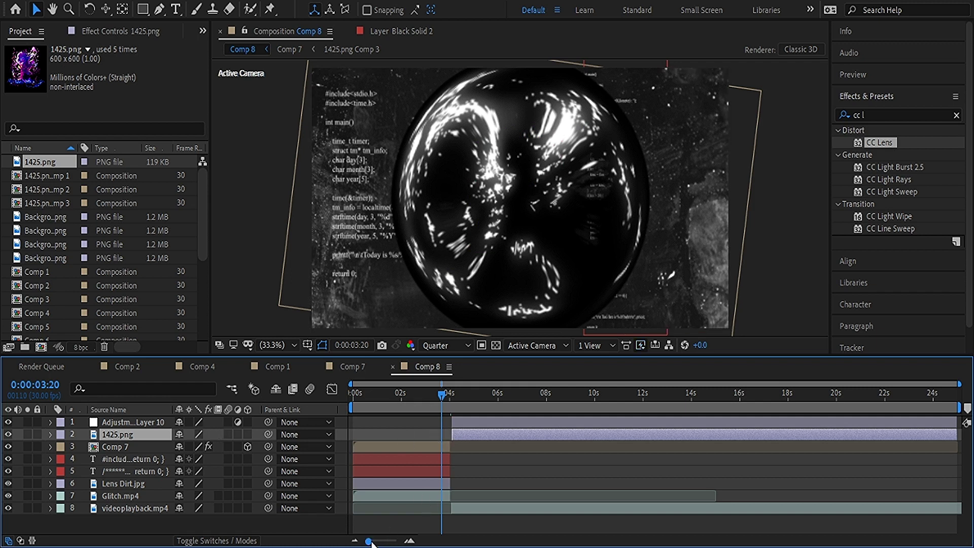
drag(369, 541, 395, 542)
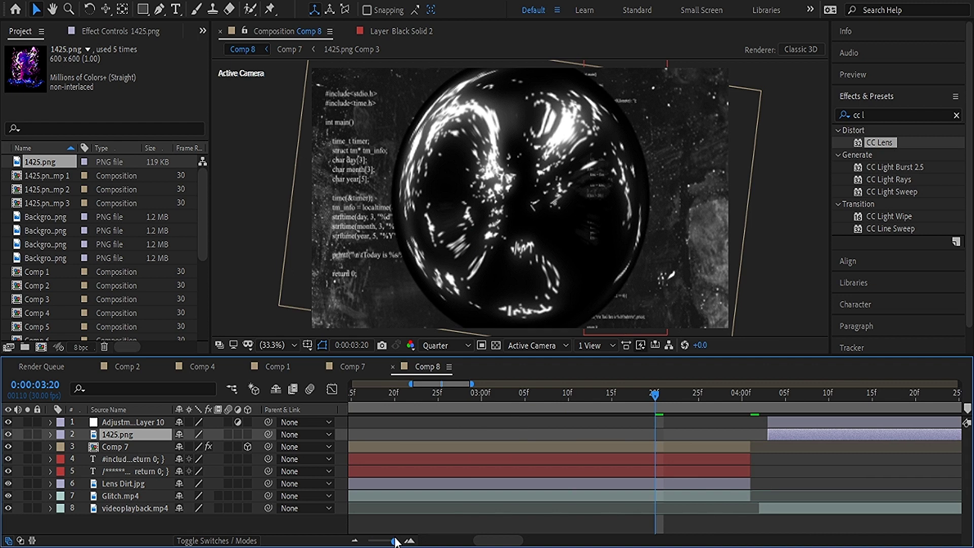
drag(767, 433, 751, 421)
click(783, 424)
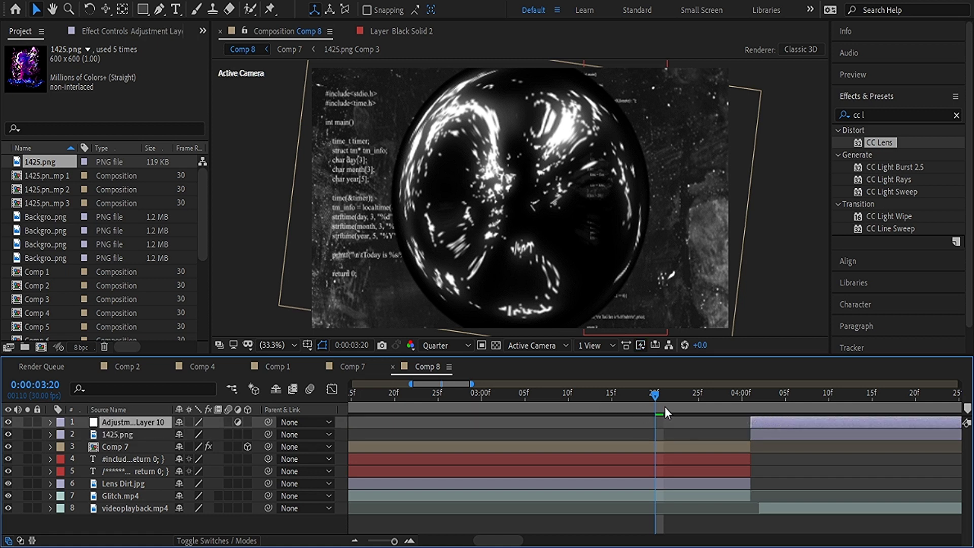
drag(748, 395, 778, 409)
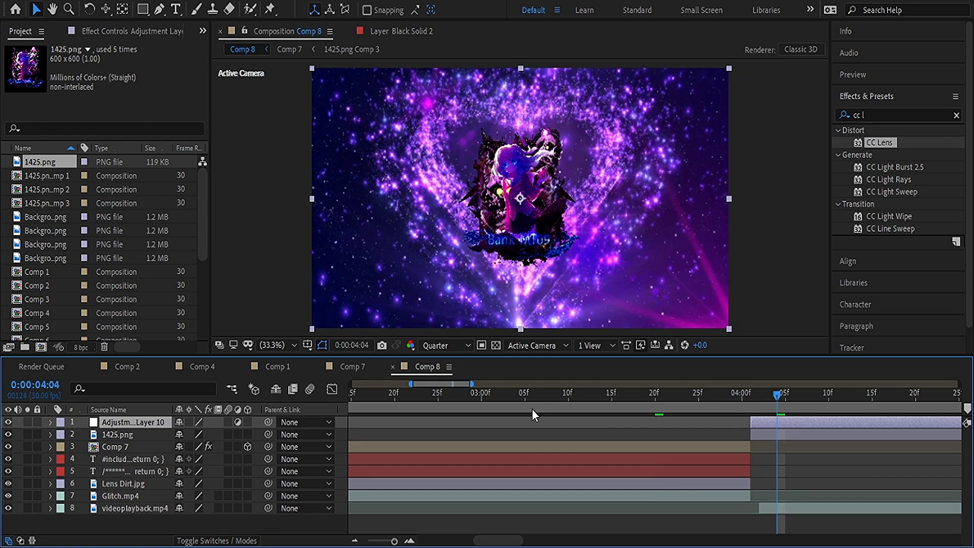
drag(776, 407, 492, 395)
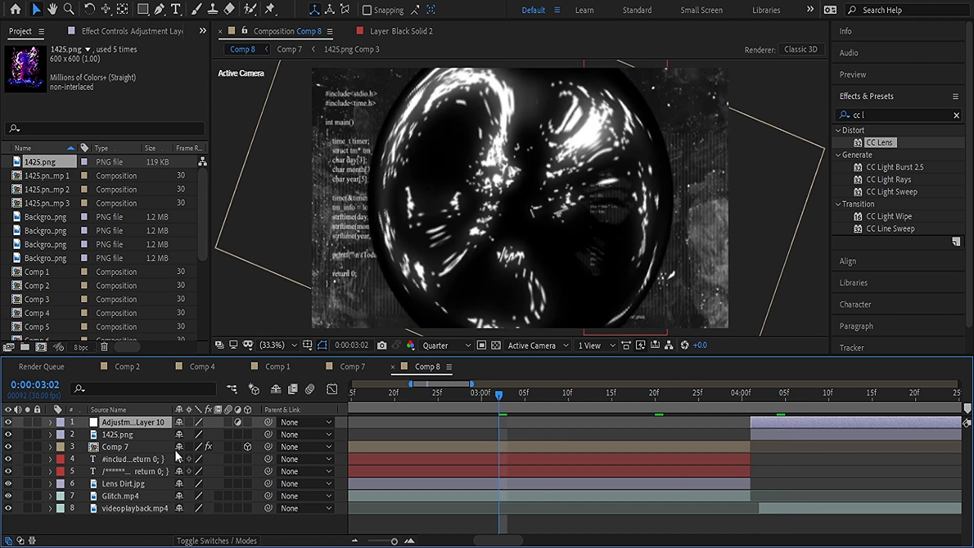
Remove the CC Lens effect from the Comp 7 layer
click(158, 446)
click(104, 31)
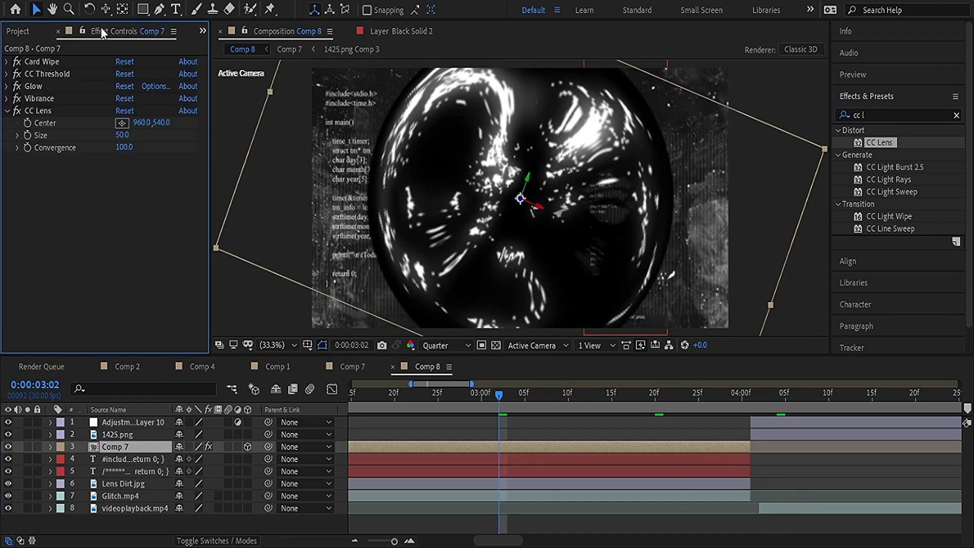
click(26, 112)
key(Delete)
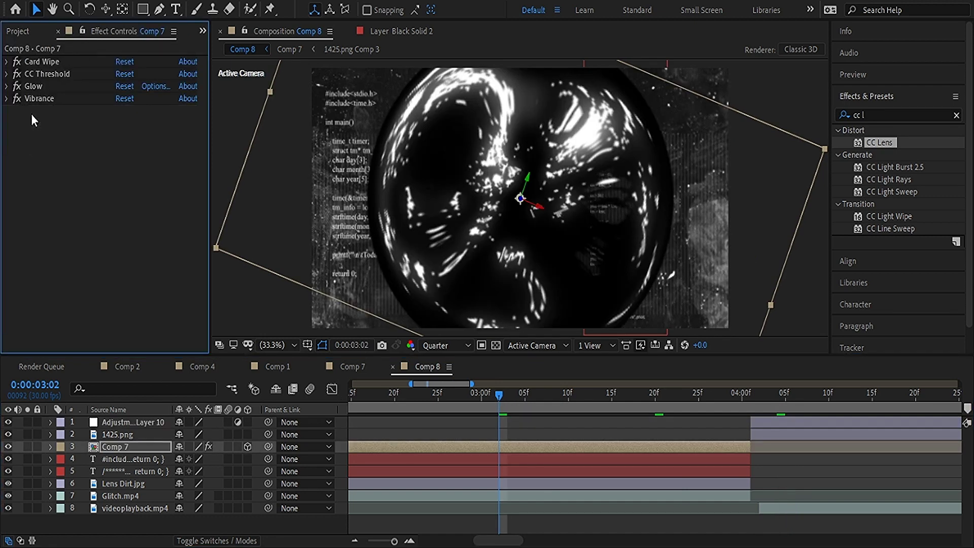
Apply the CC Lens effect to Adjustment Layer 10 with the playhead at 0:00:04:04
click(134, 411)
click(133, 421)
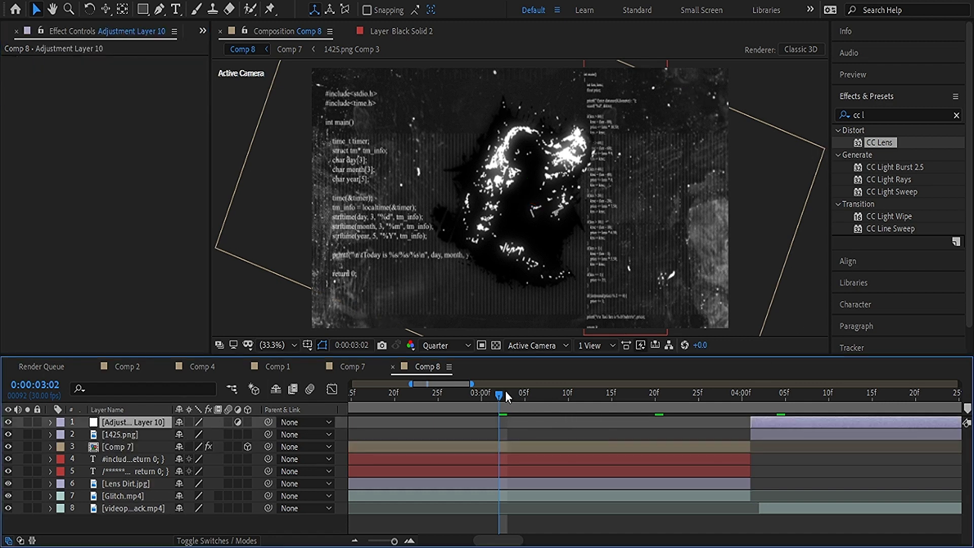
drag(499, 395, 778, 394)
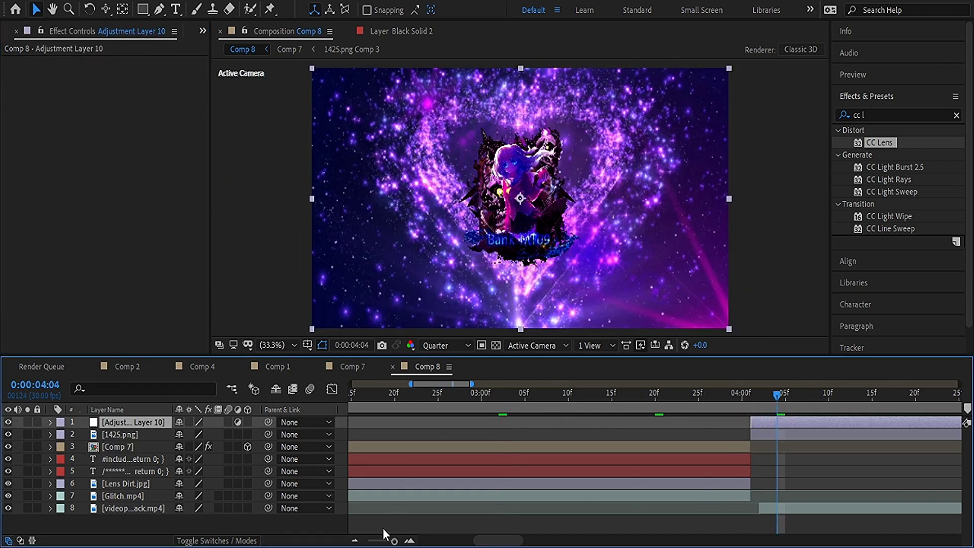
drag(394, 541, 368, 541)
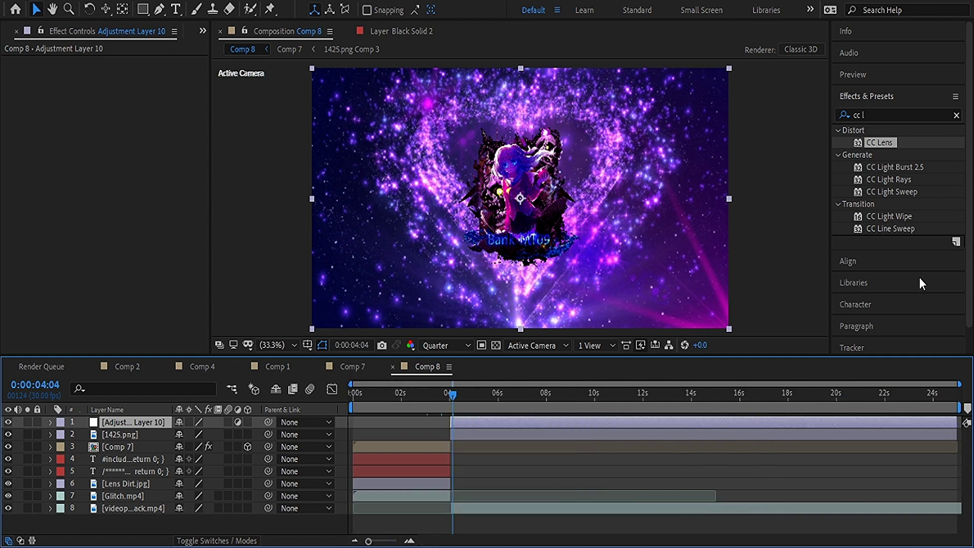
drag(898, 145, 446, 278)
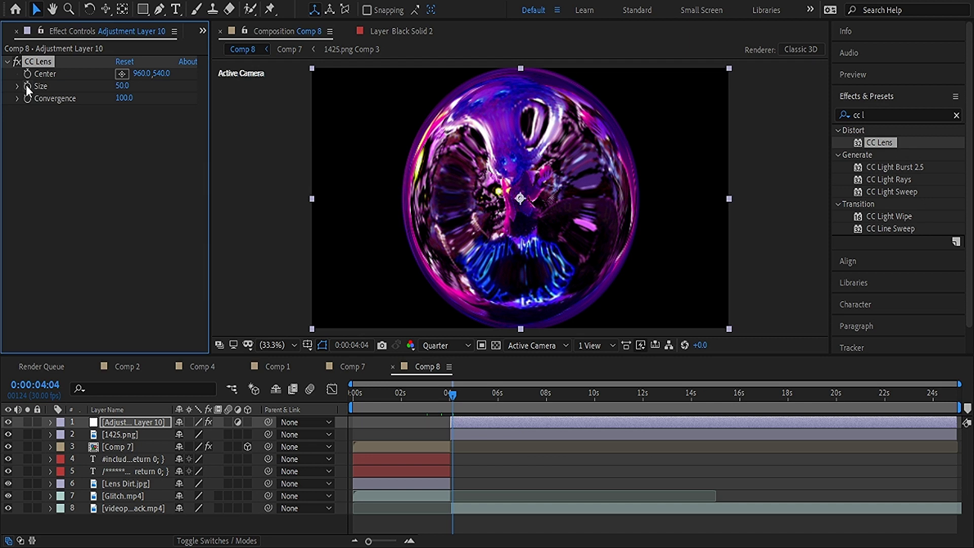
Set a keyframe for the CC Lens Size at the start of Adjustment Layer 10, at 0:00:04:01
drag(369, 541, 394, 542)
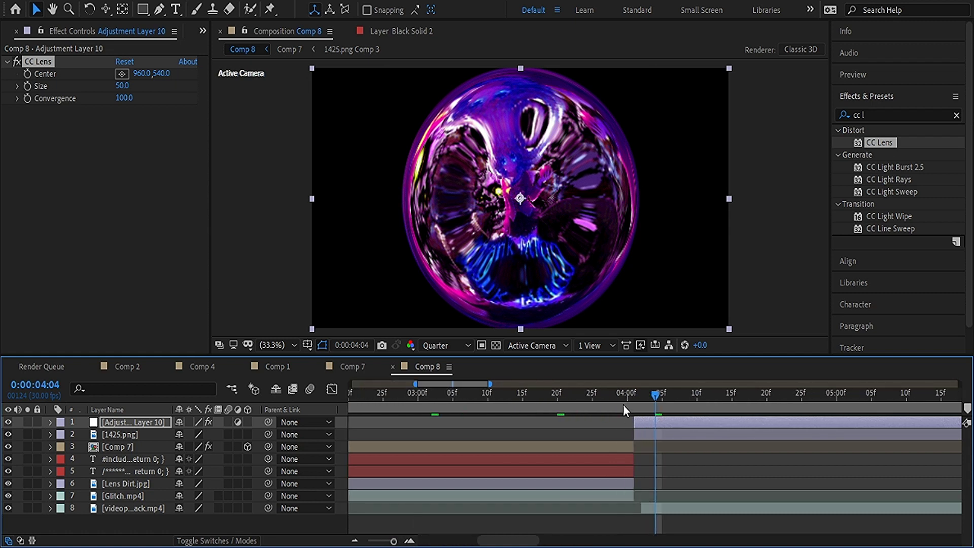
drag(659, 397, 632, 399)
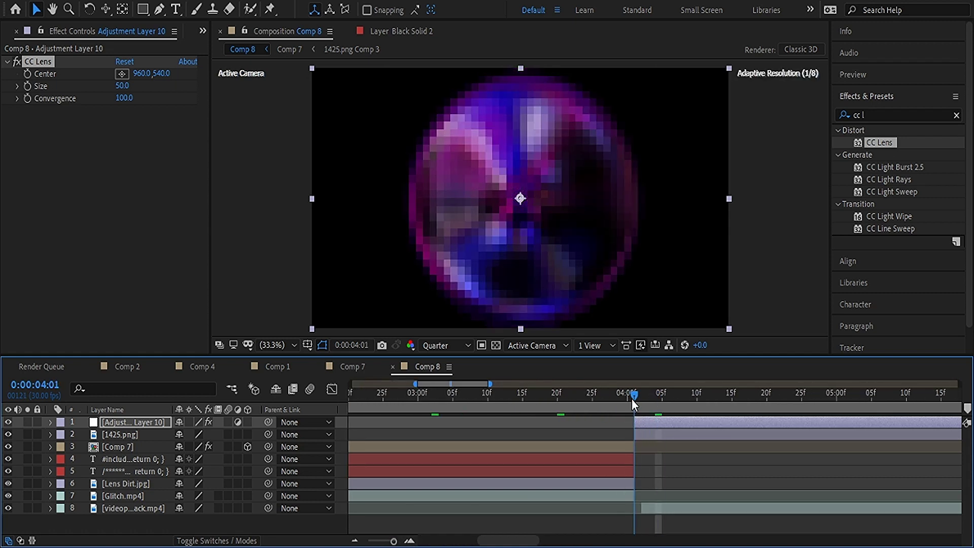
click(27, 86)
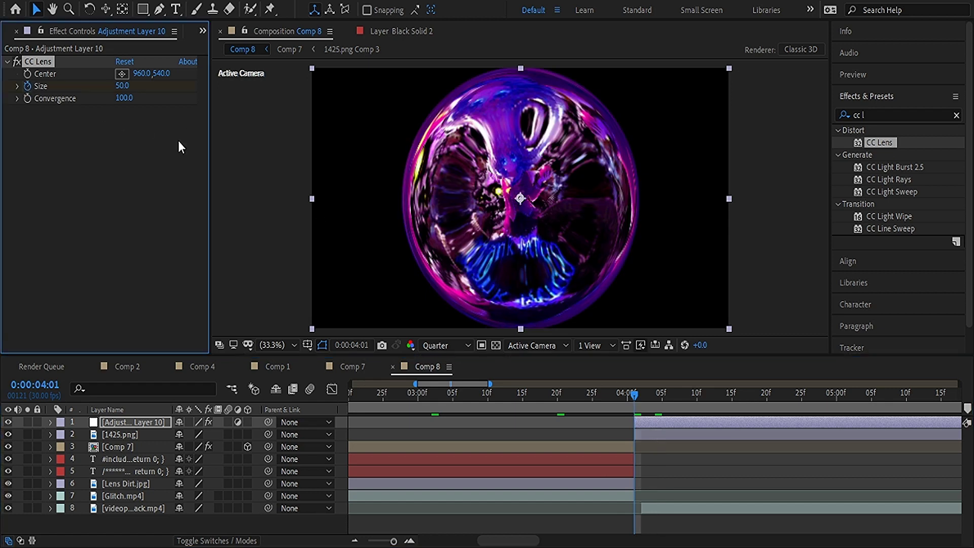
Set the CC Lens Size to 465 at 0:00:04:29 to animate the lens opening
drag(635, 393, 808, 387)
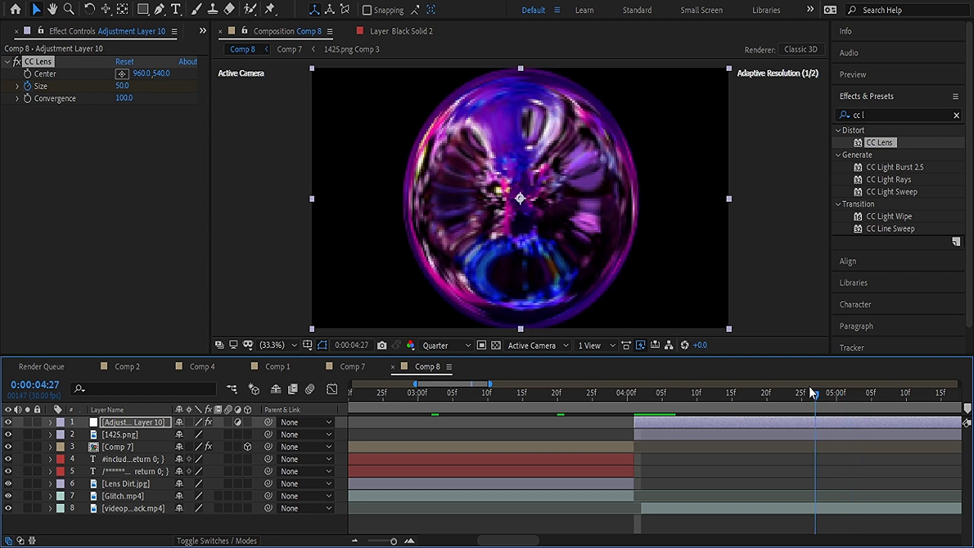
key(Page_Down)
key(Page_Down)
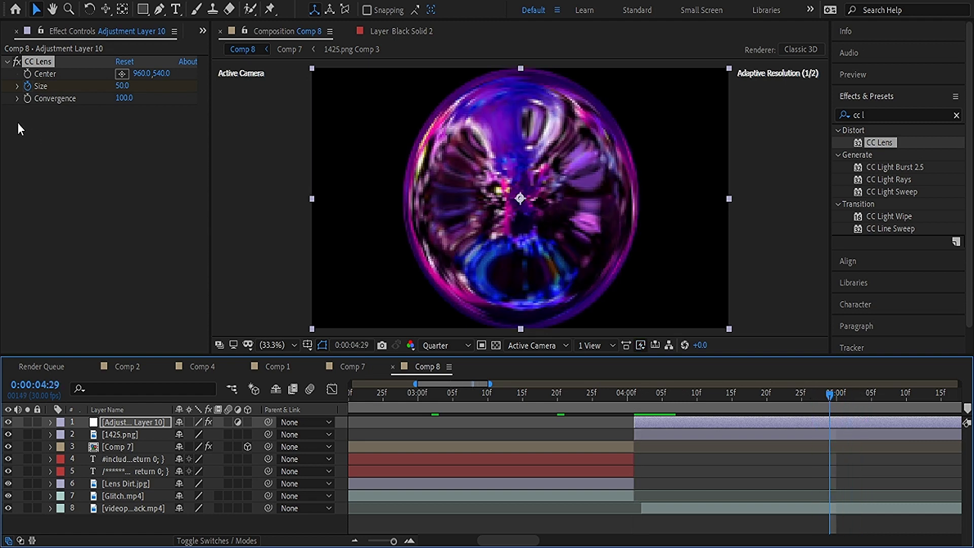
click(108, 159)
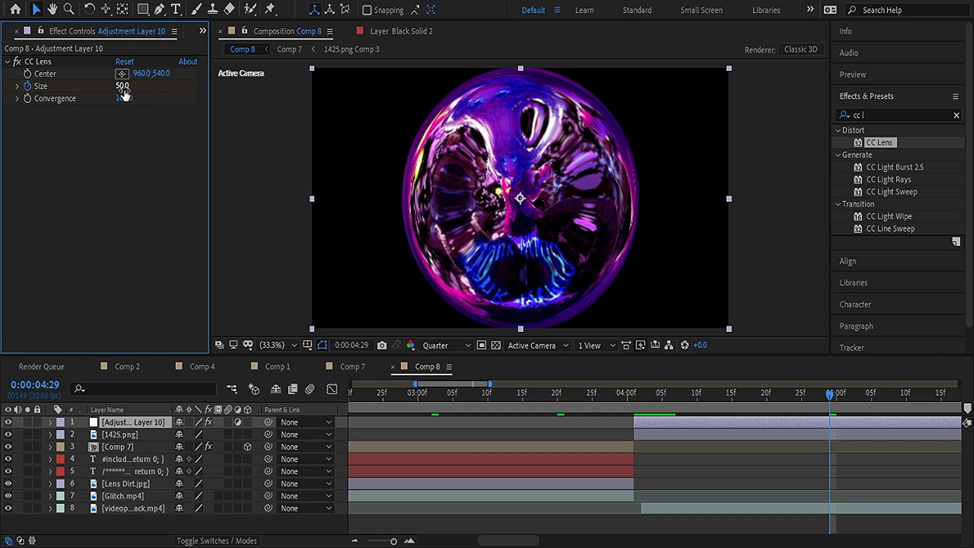
drag(124, 92, 480, 123)
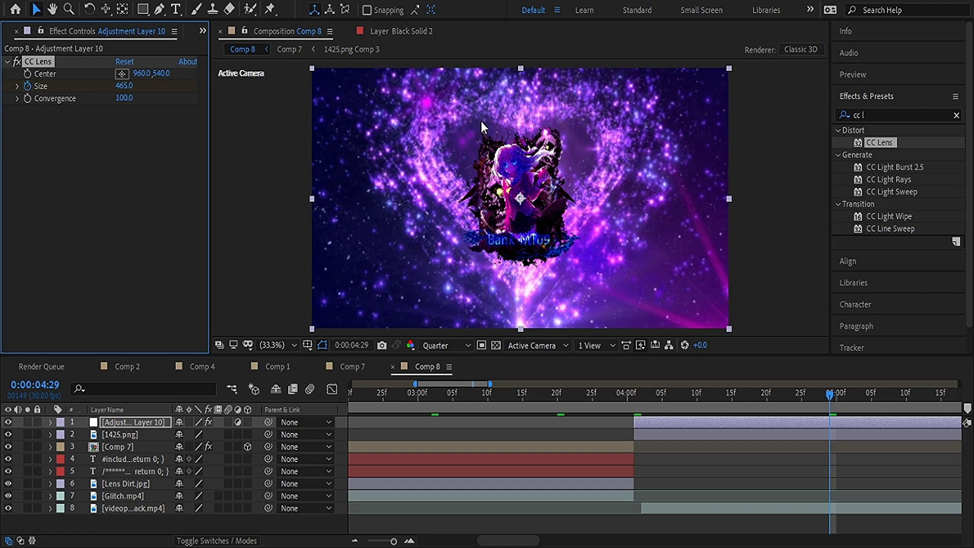
Scale Adjustment Layer 10 up to 119%
key(s)
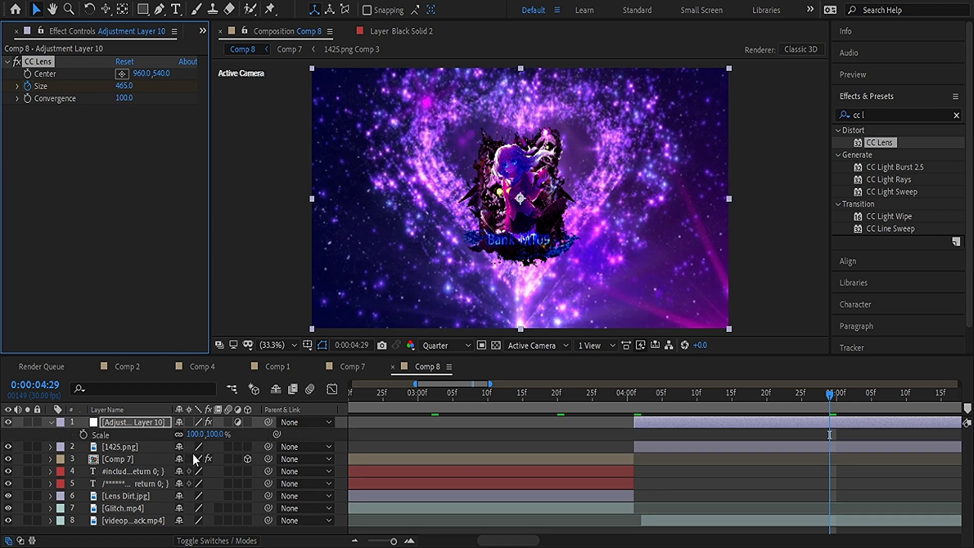
drag(189, 434, 198, 432)
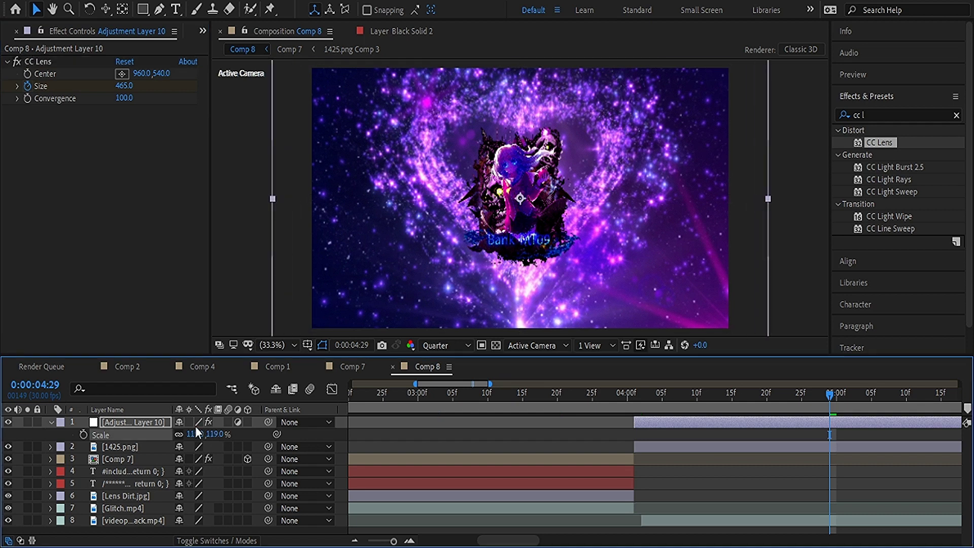
click(126, 351)
click(51, 422)
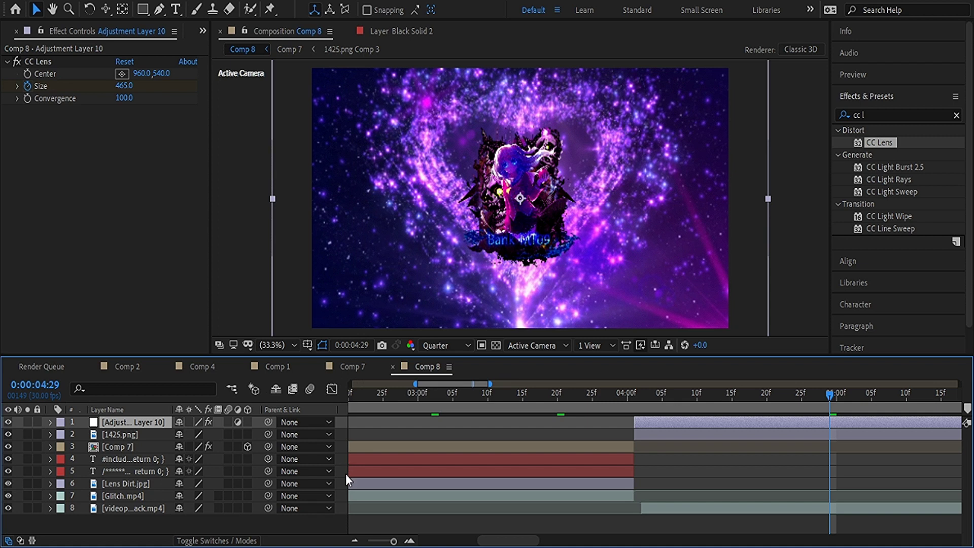
Create another adjustment layer at the top of the stack and trim its start to match Adjustment Layer 10
key(ctrl+alt+y)
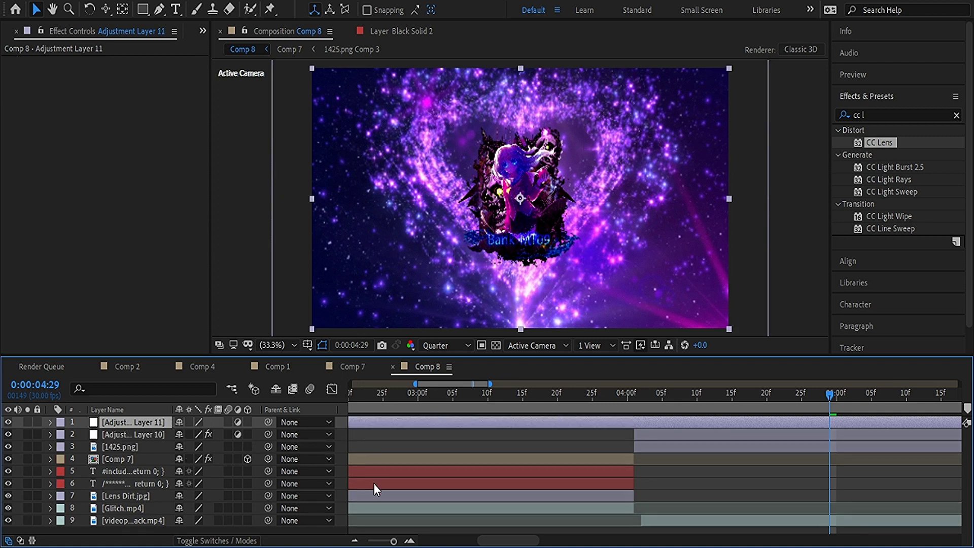
key(minus)
key(minus)
key(minus)
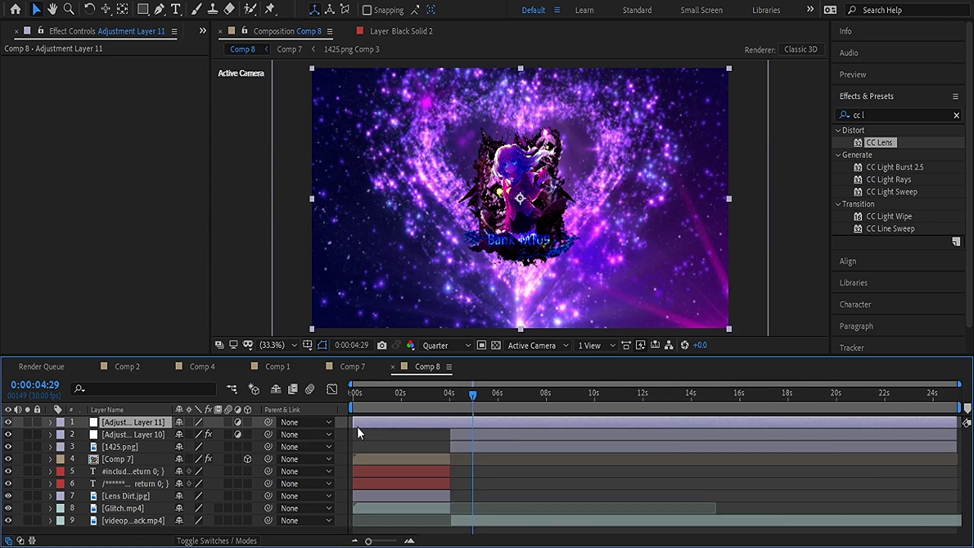
drag(354, 426, 453, 433)
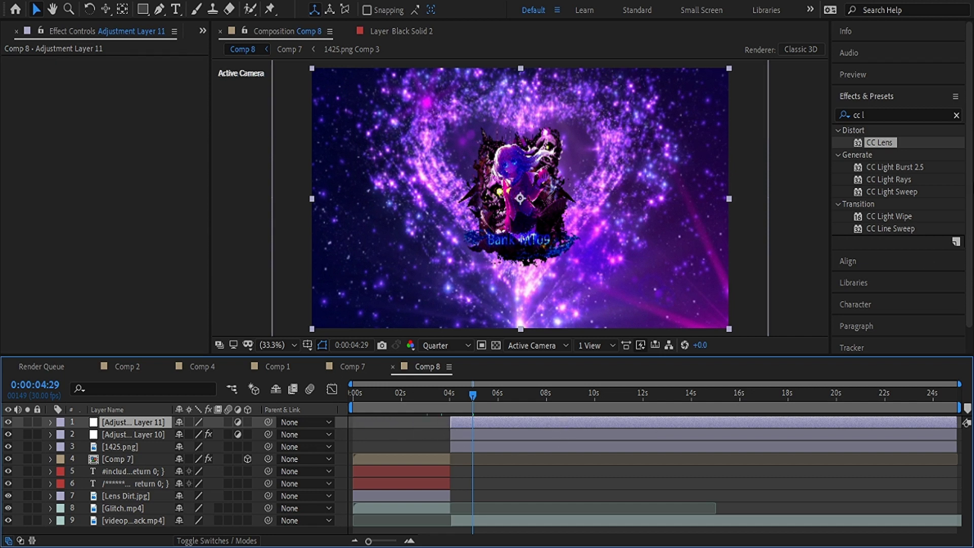
Find the Wiggle - position preset and apply it to Adjustment Layer 11
click(891, 115)
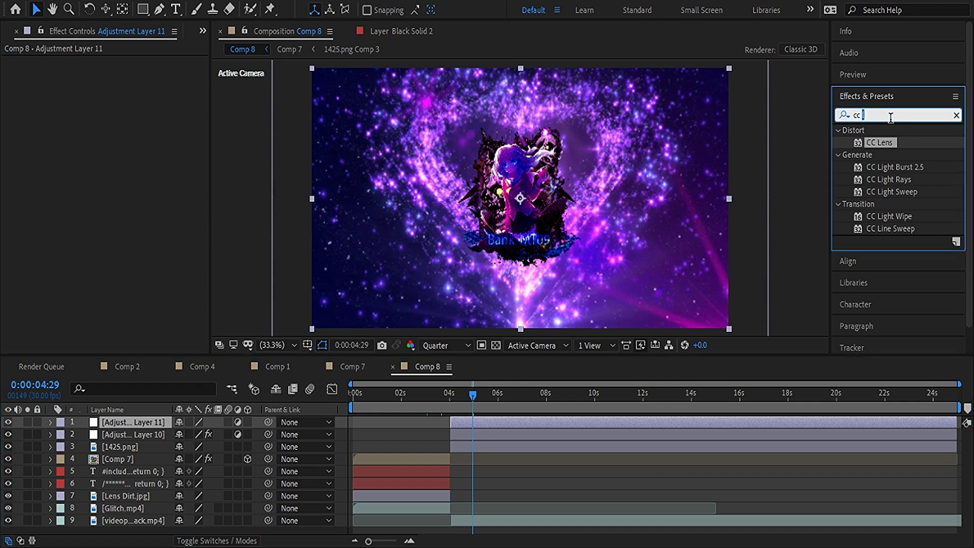
key(ctrl+a)
text(w)
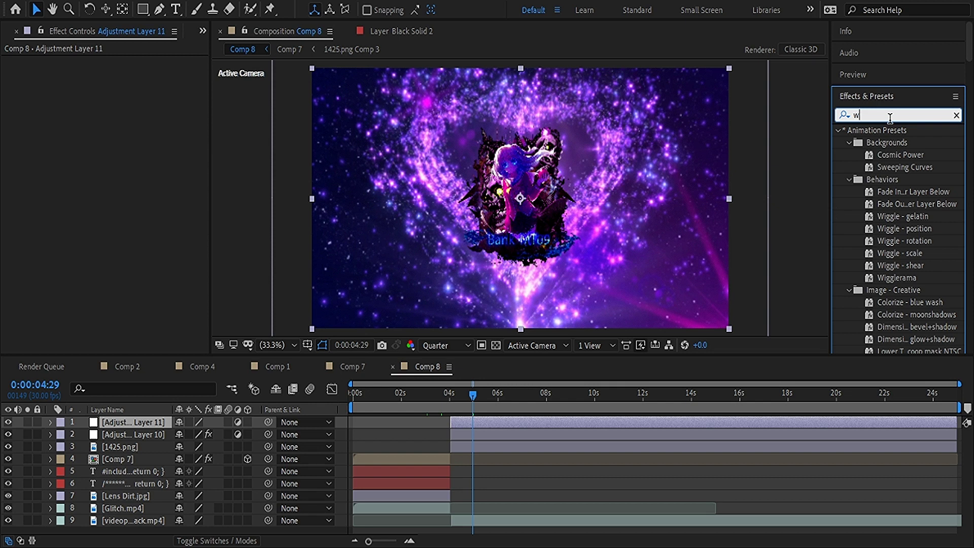
drag(917, 229, 674, 217)
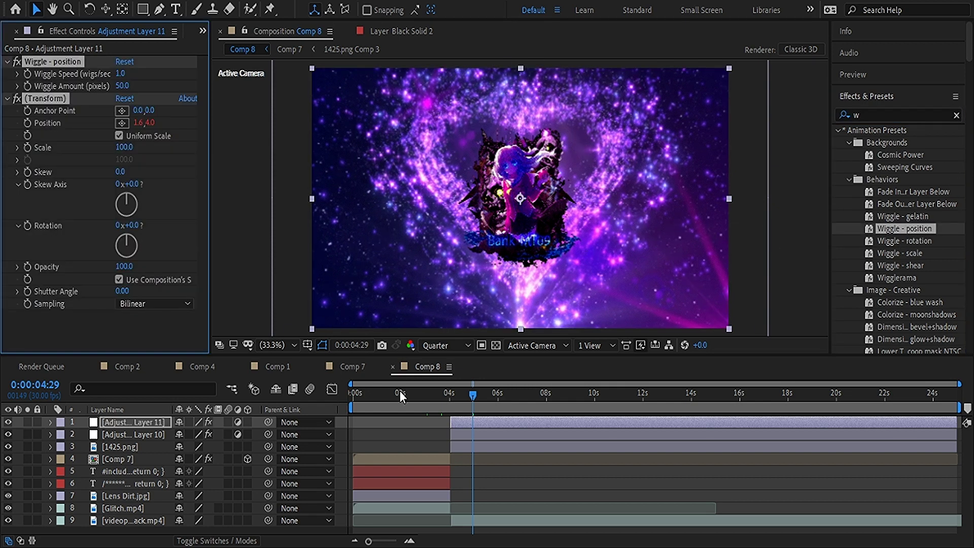
Check the wiggle motion across the timeline and scale Adjustment Layer 11 up to 101%
drag(471, 395, 652, 395)
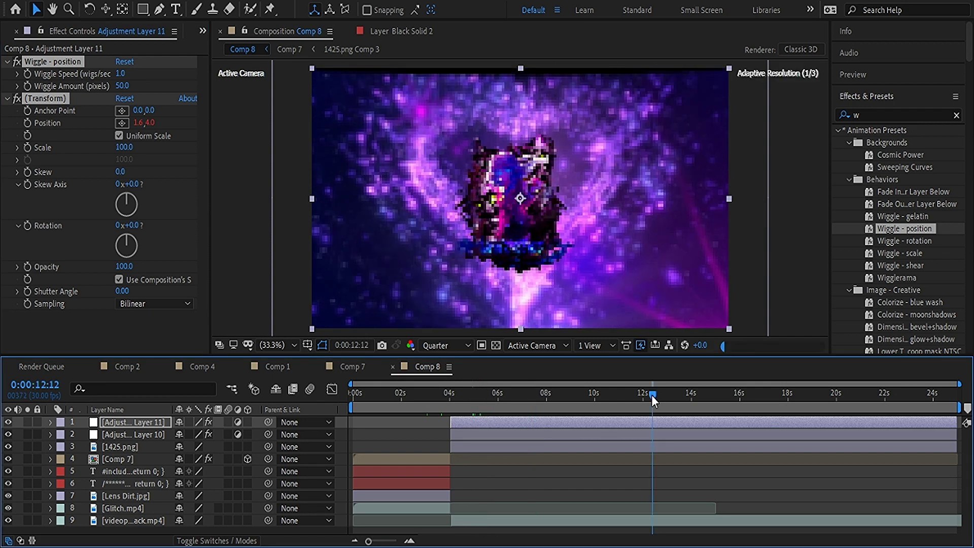
drag(652, 394, 495, 393)
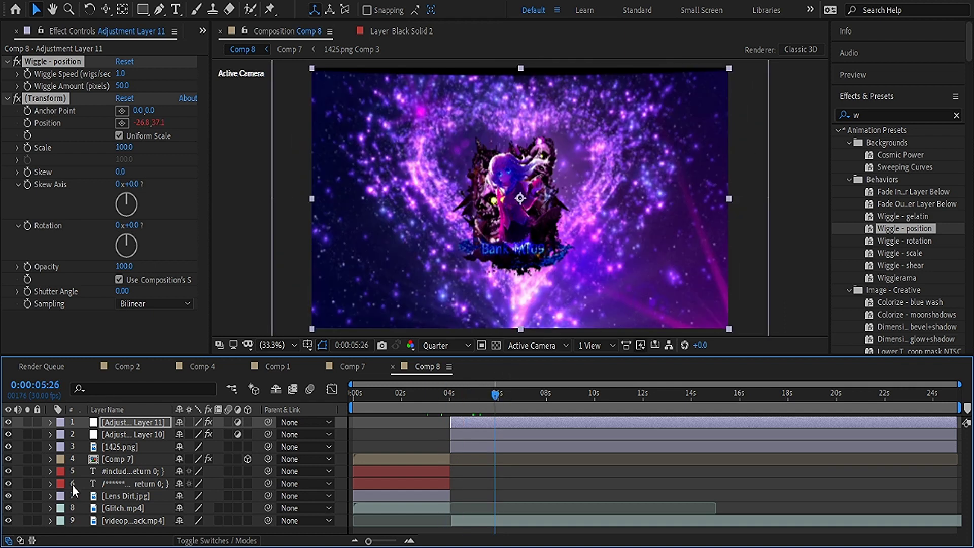
key(s)
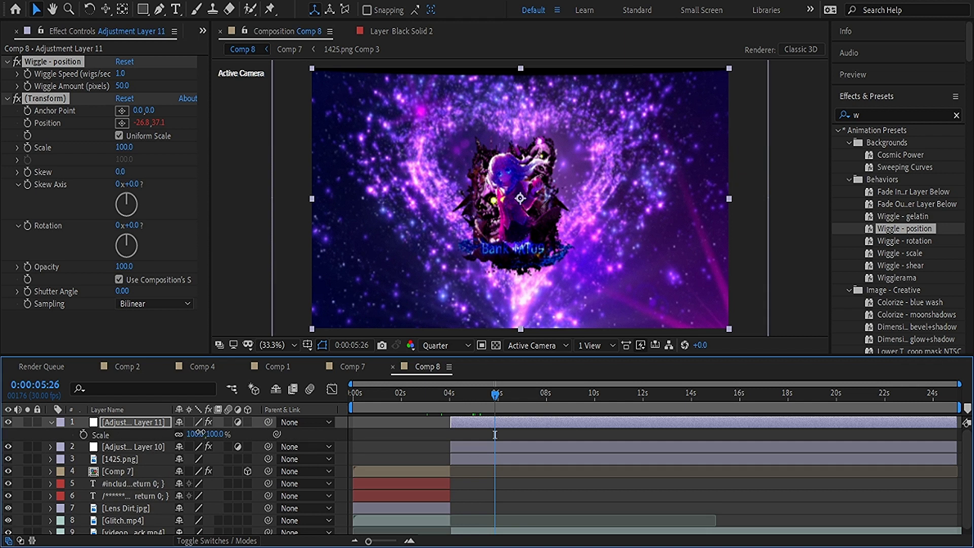
drag(200, 433, 201, 433)
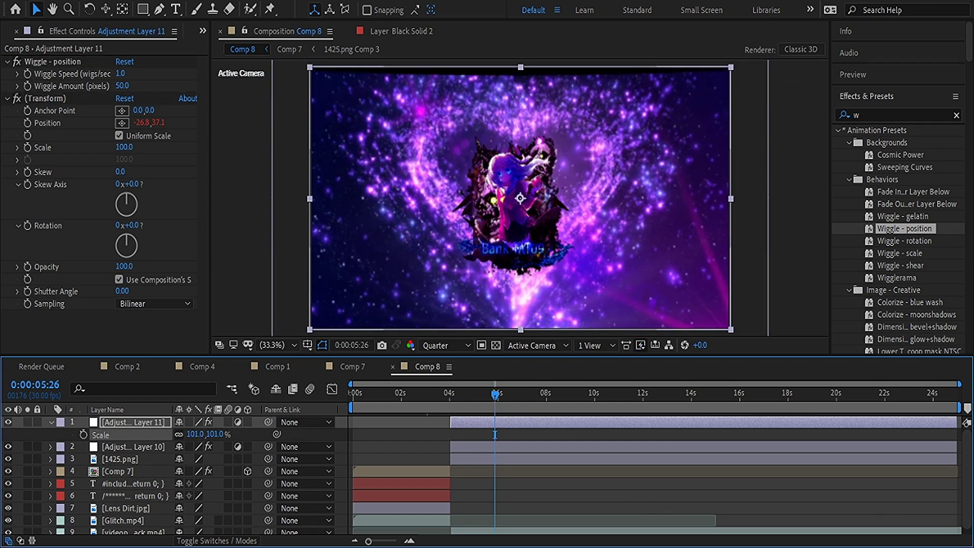
Scale the videoplayback.mp4 background layer up to 113%
scroll(482, 477, down, 1)
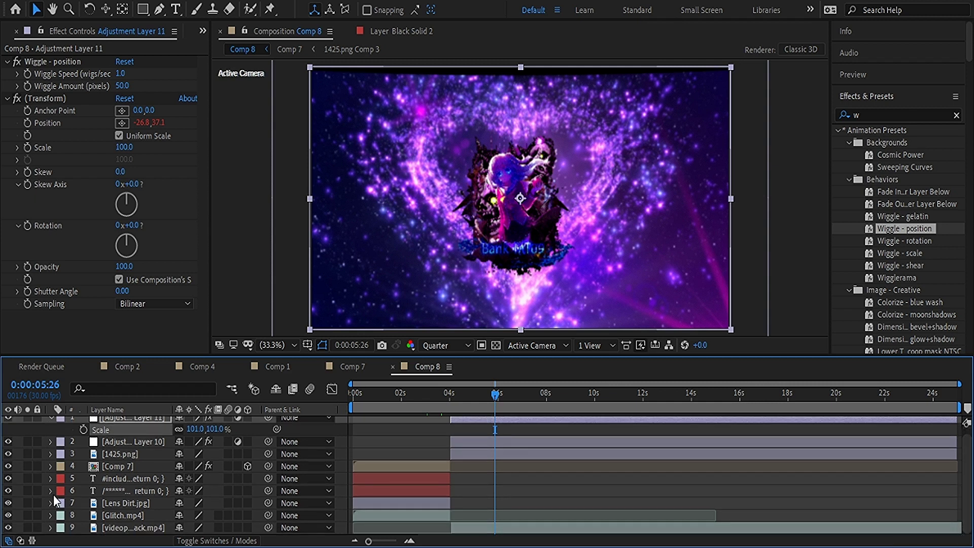
click(104, 528)
key(s)
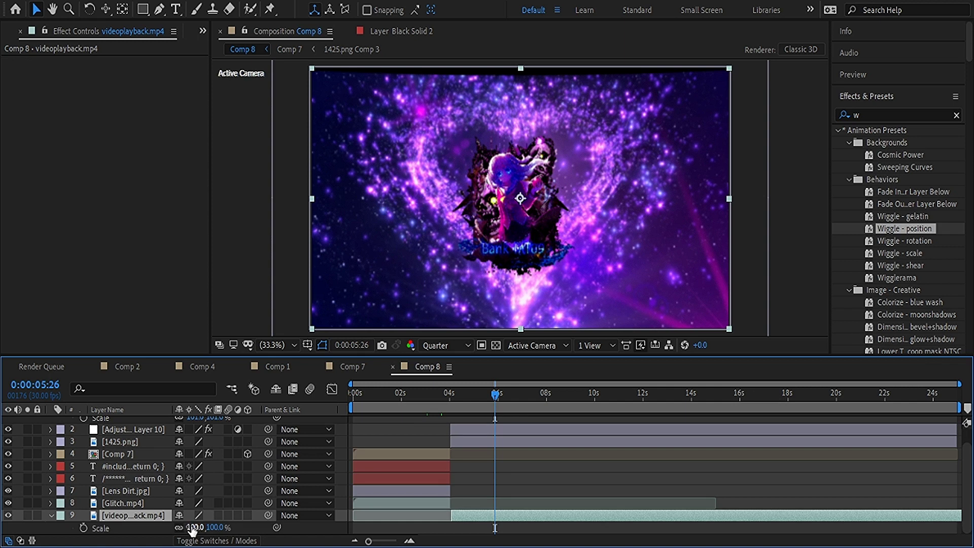
drag(193, 530, 239, 441)
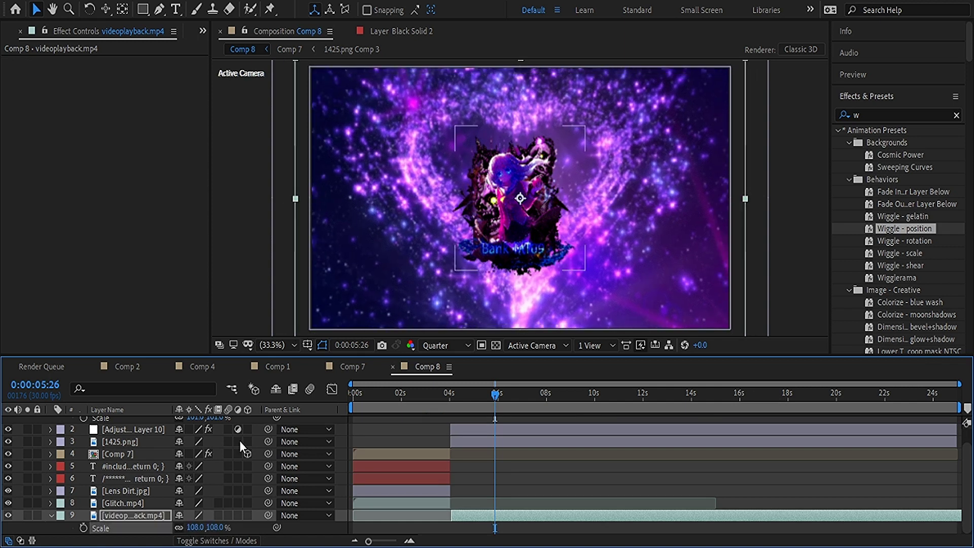
drag(198, 527, 202, 529)
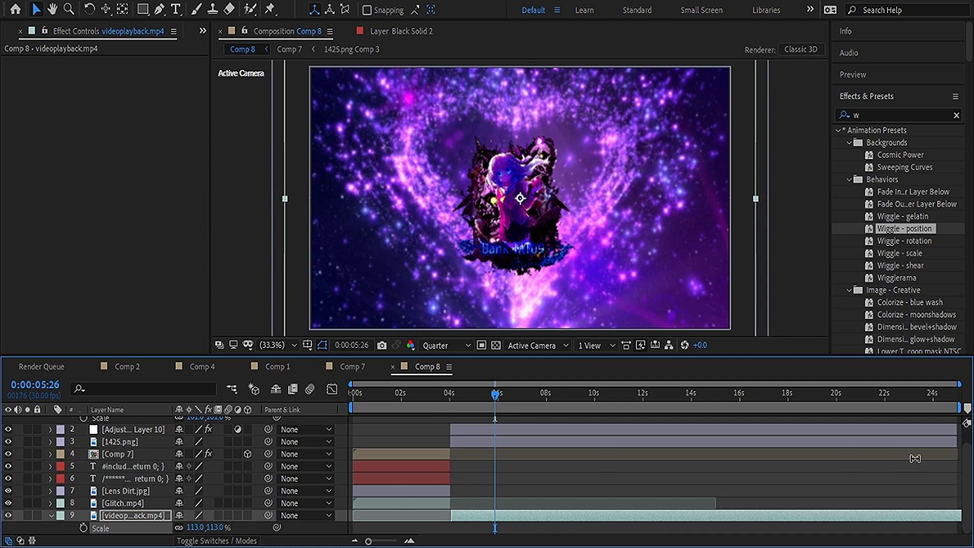
Collapse the open properties and effects of Adjustment Layer 11 and videoplayback.mp4, and show the layers' blending mode columns
scroll(972, 482, up, 1)
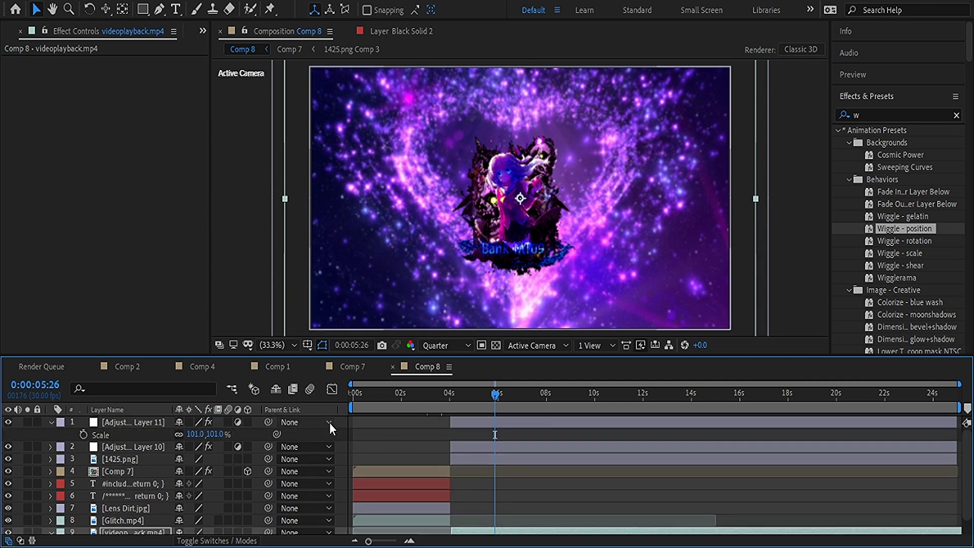
click(57, 425)
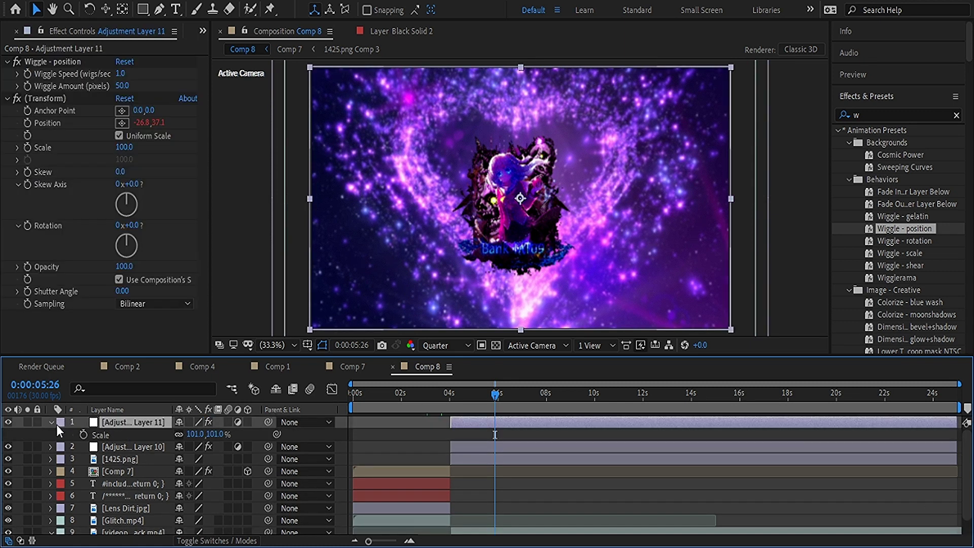
click(48, 423)
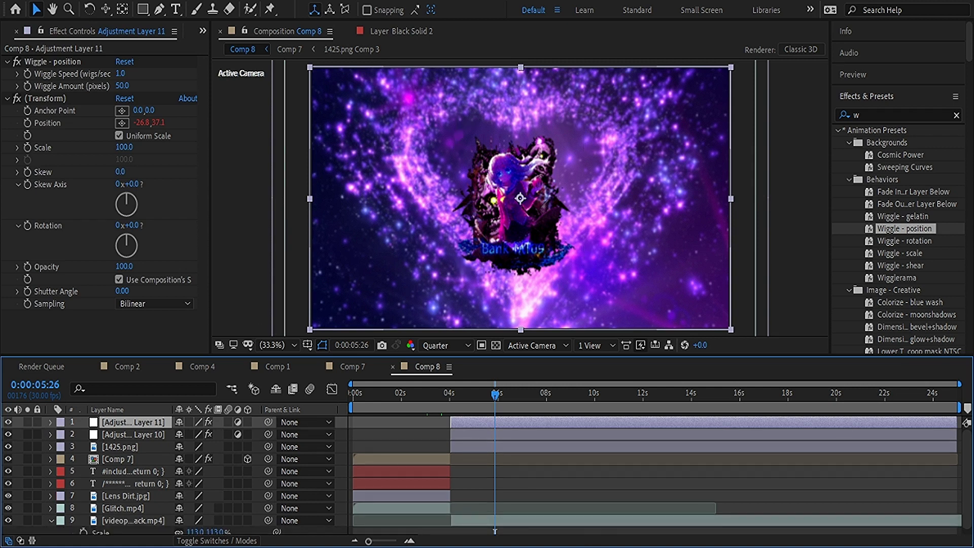
click(51, 521)
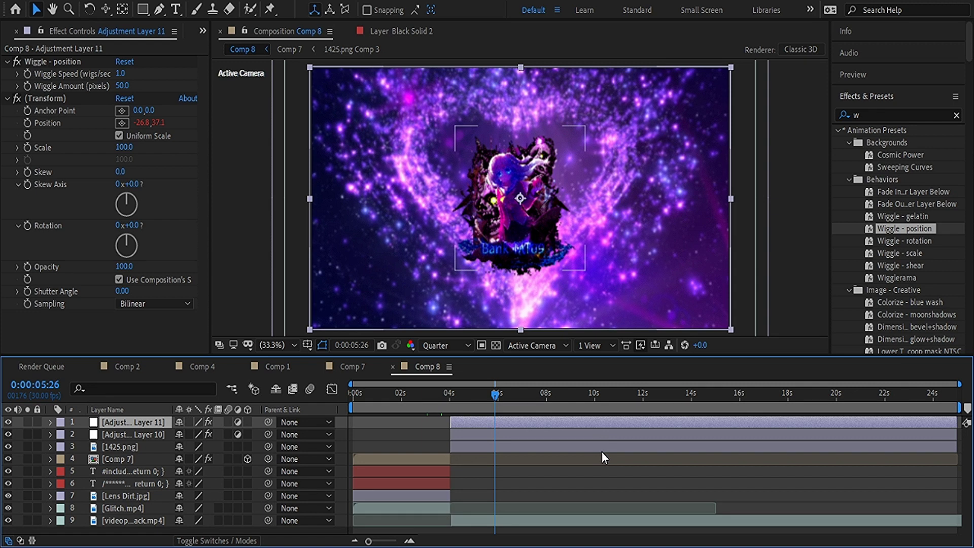
click(7, 98)
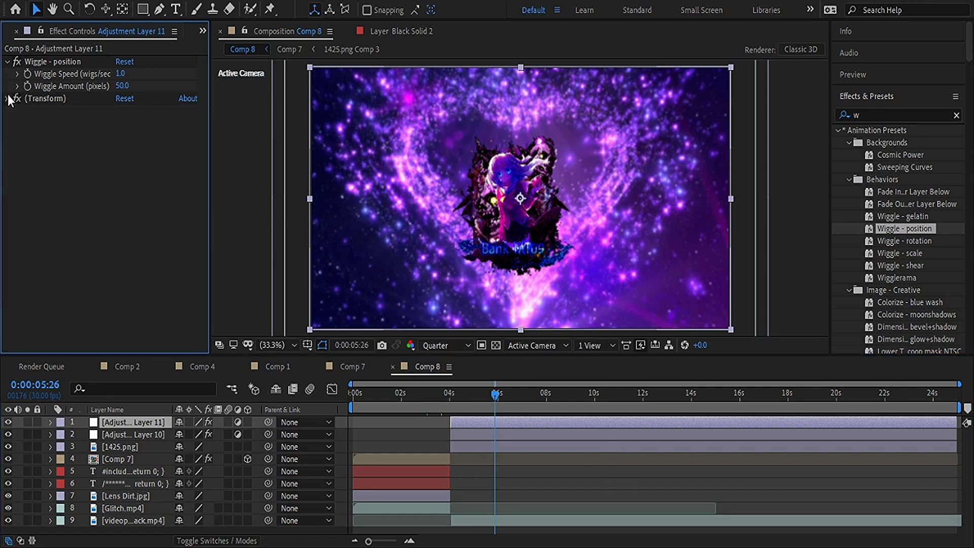
click(9, 61)
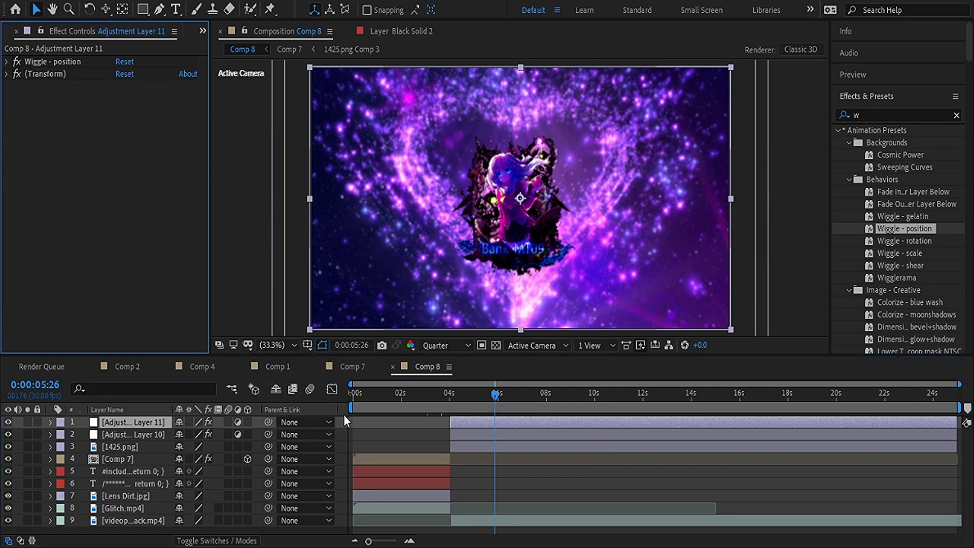
click(238, 540)
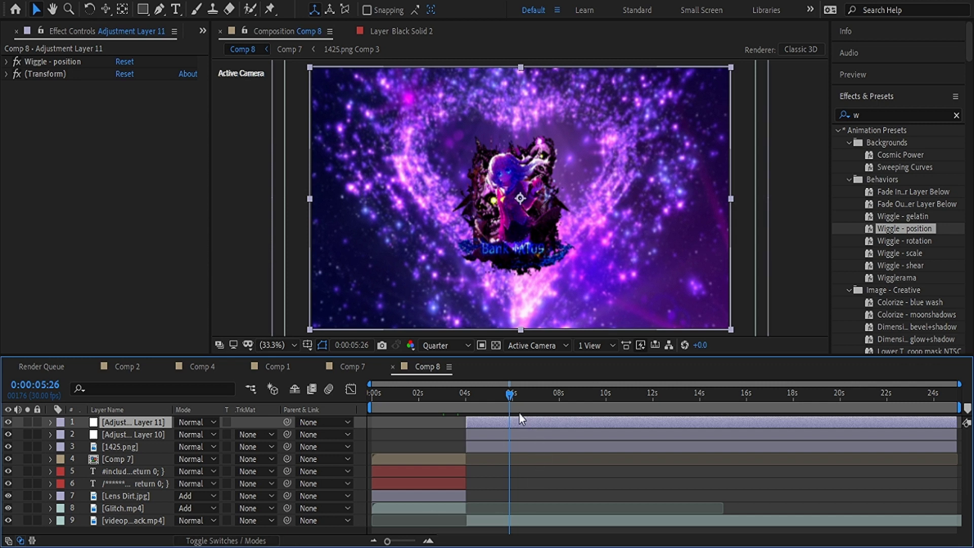
Scale the 1425.png character layer up to 129% with the playhead at 0:00:07:10
drag(511, 401, 543, 393)
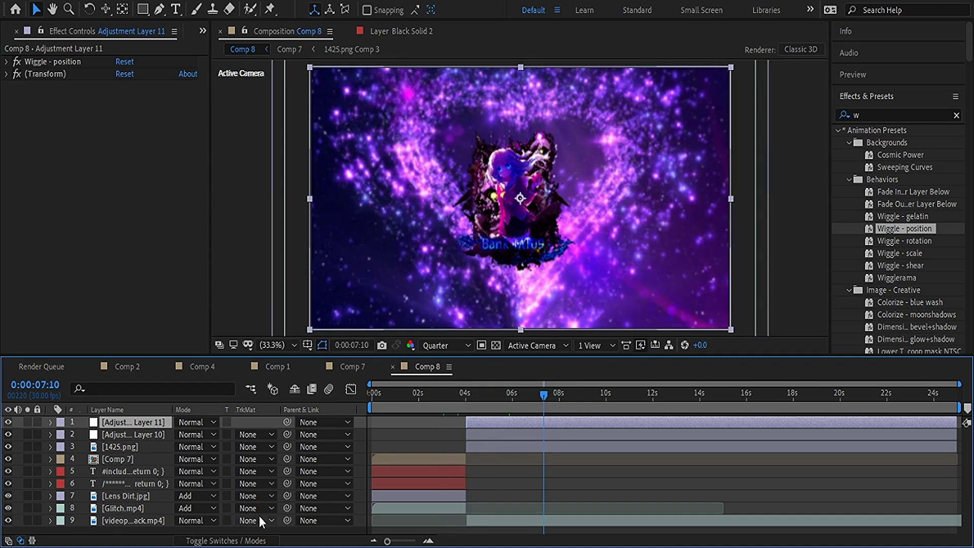
click(122, 447)
key(s)
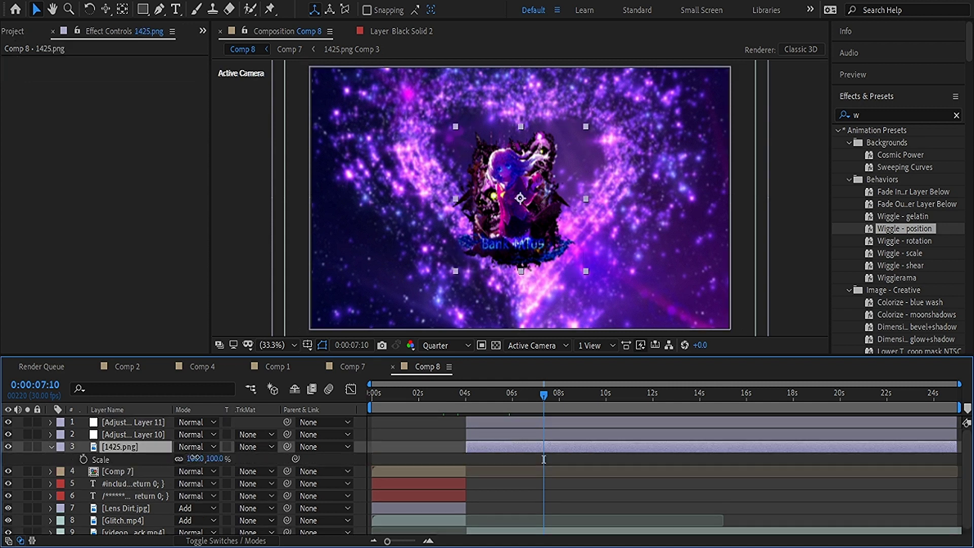
mouse_move(195, 458)
mouse_down()
mouse_move(219, 459)
mouse_move(197, 460)
mouse_move(205, 464)
mouse_up()
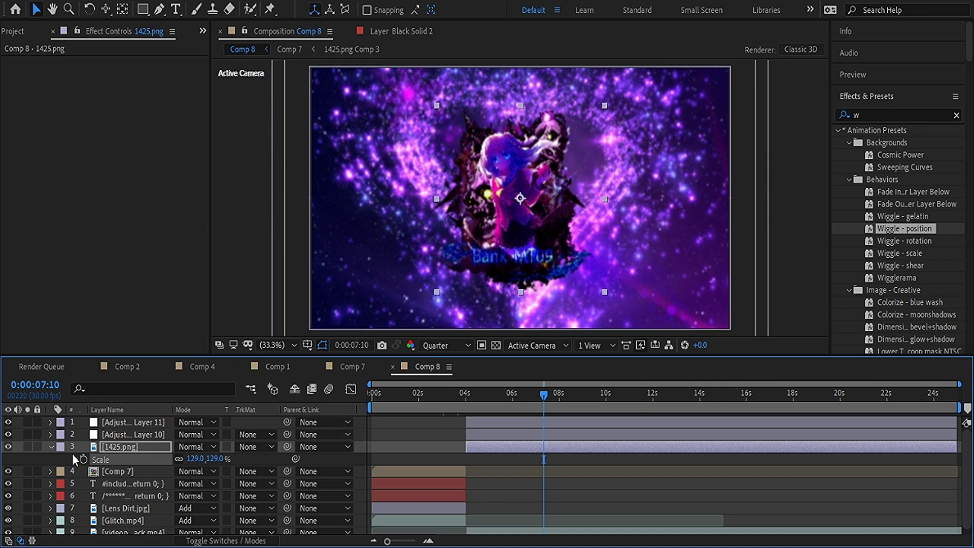
click(51, 446)
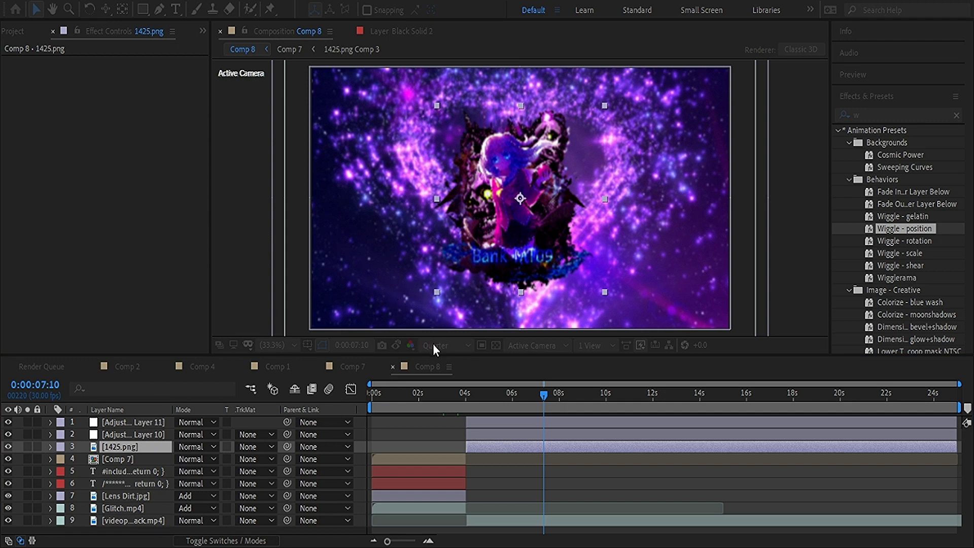
Try auto-tracing the 1425.png layer into masks, and delete the traced layer
click(531, 59)
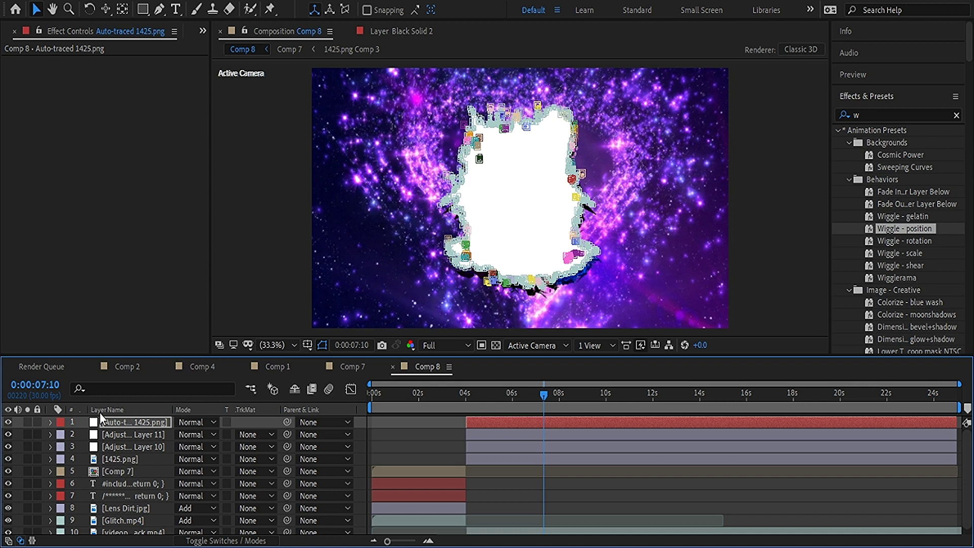
click(50, 422)
click(92, 435)
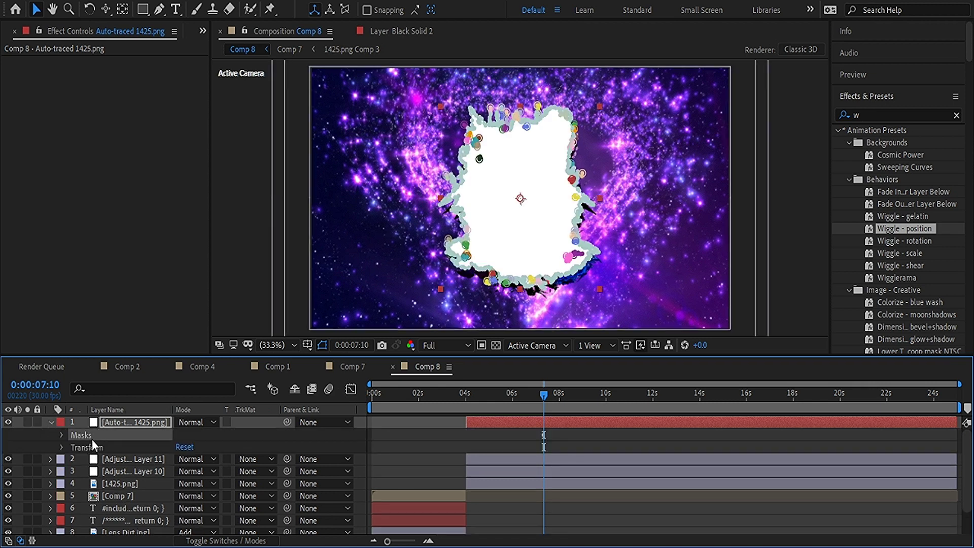
click(131, 421)
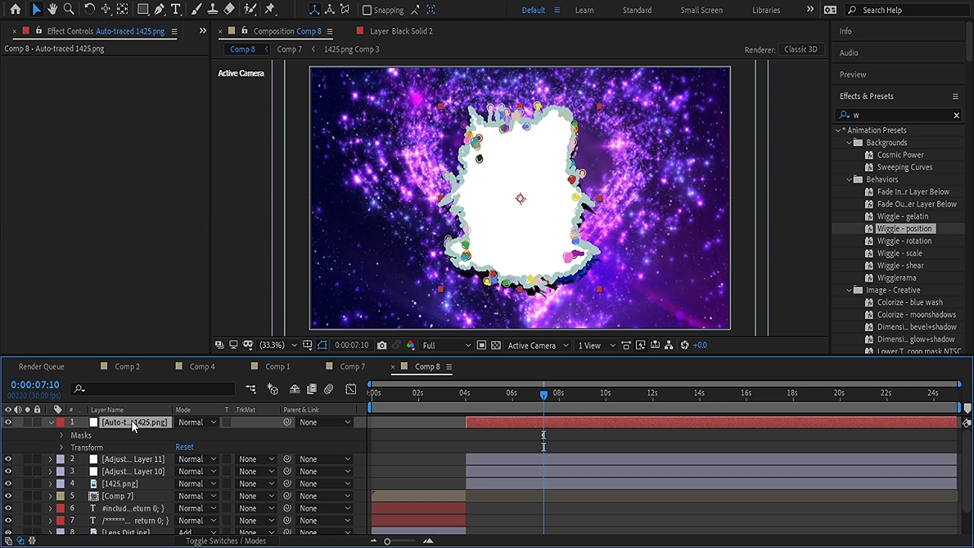
key(Delete)
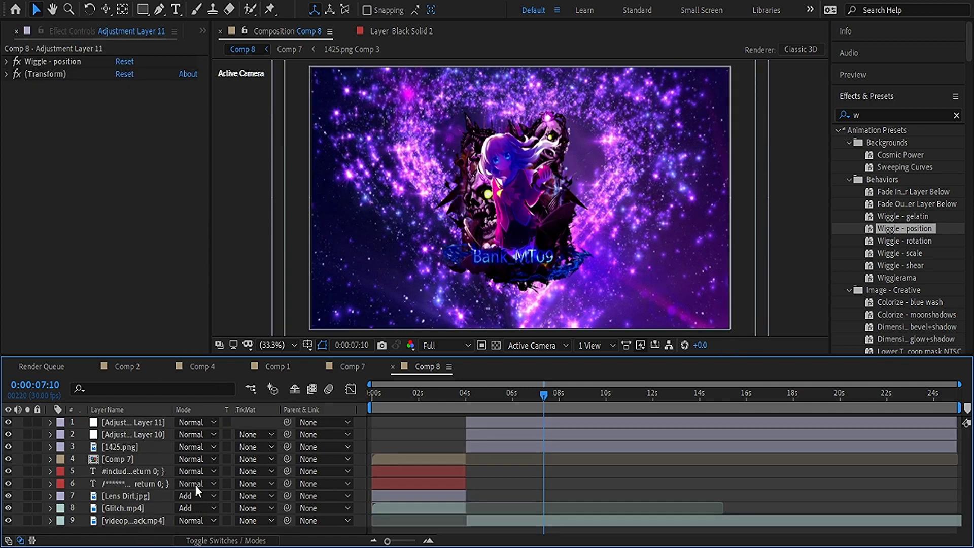
Create a black solid and place it directly below the 1425.png layer
key(ctrl+y)
click(414, 348)
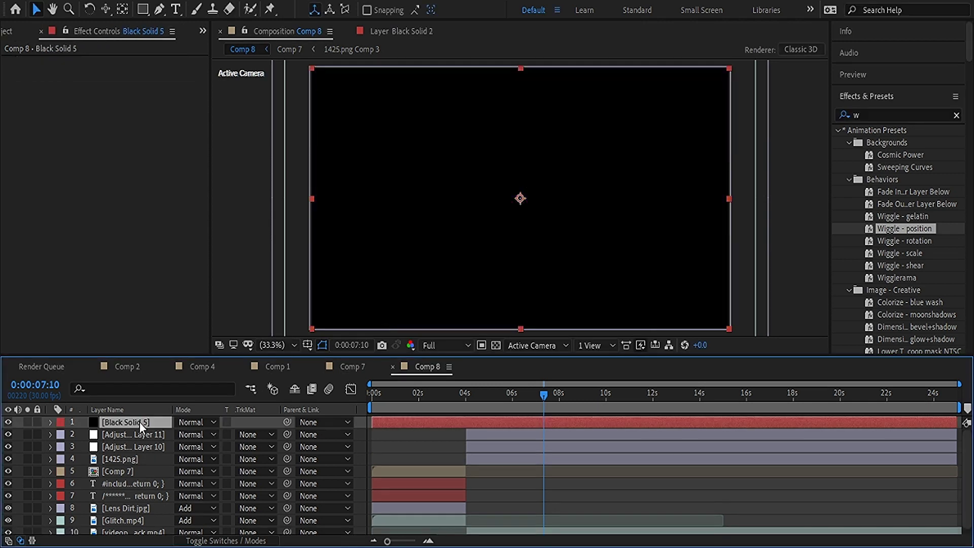
drag(139, 421, 140, 464)
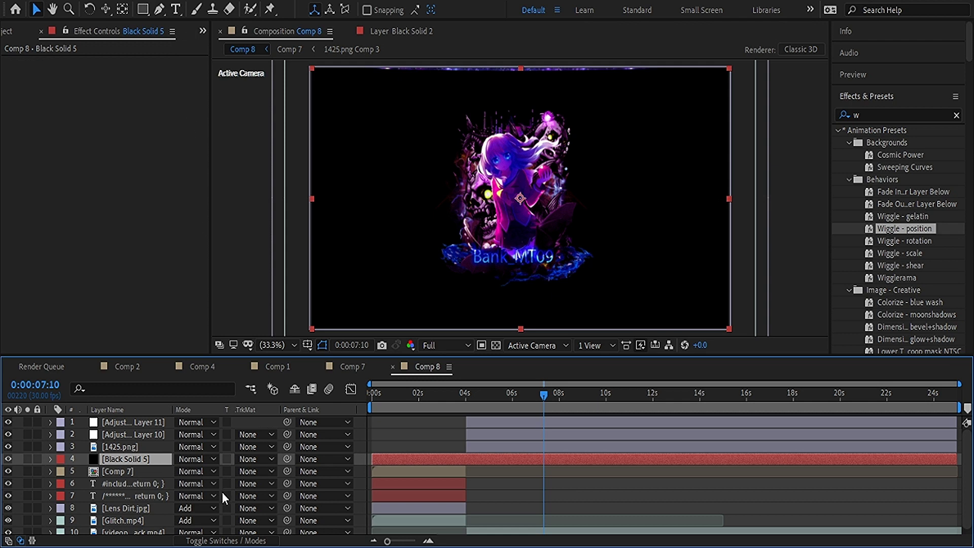
Apply the Optical Flares effect to Black Solid 5 and set its brightness to 10
key(ctrl+alt+shift+e)
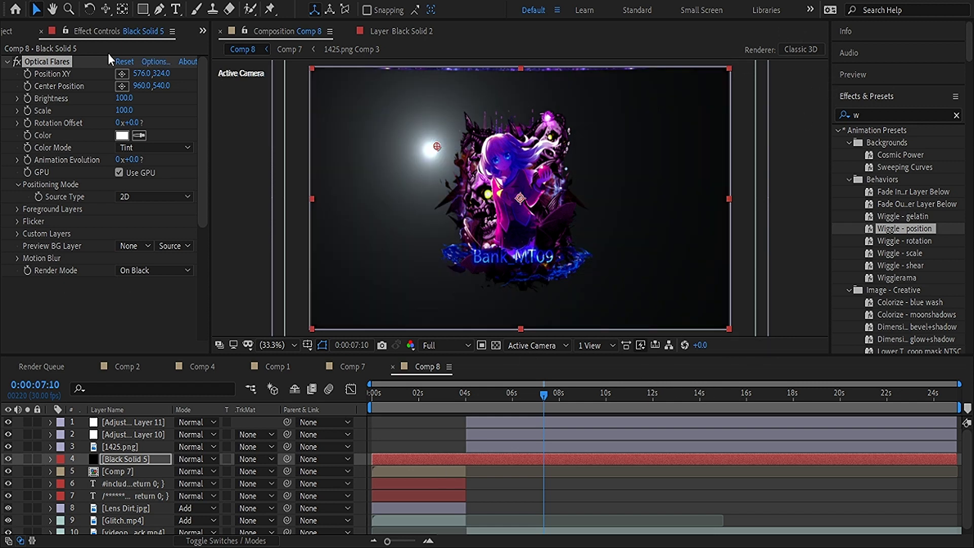
click(124, 98)
text(10)
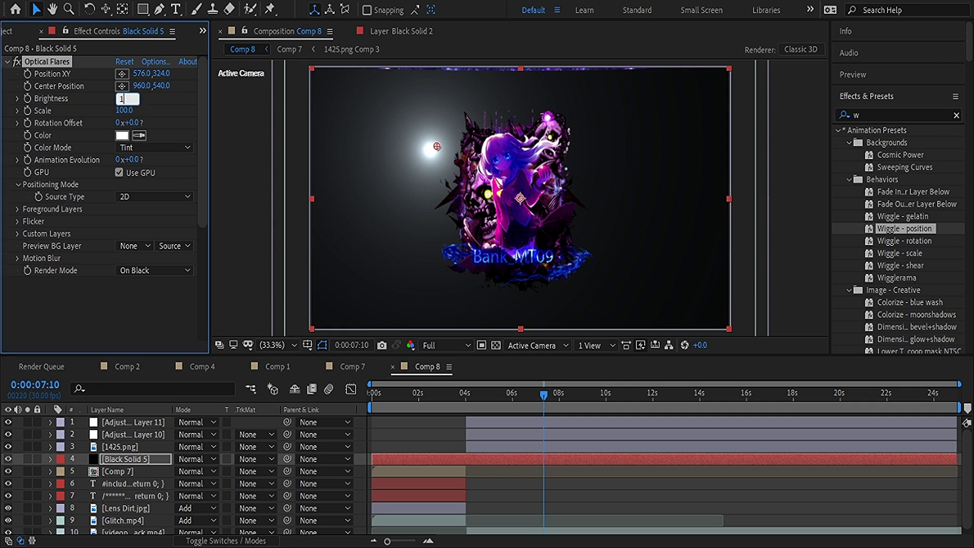
key(Return)
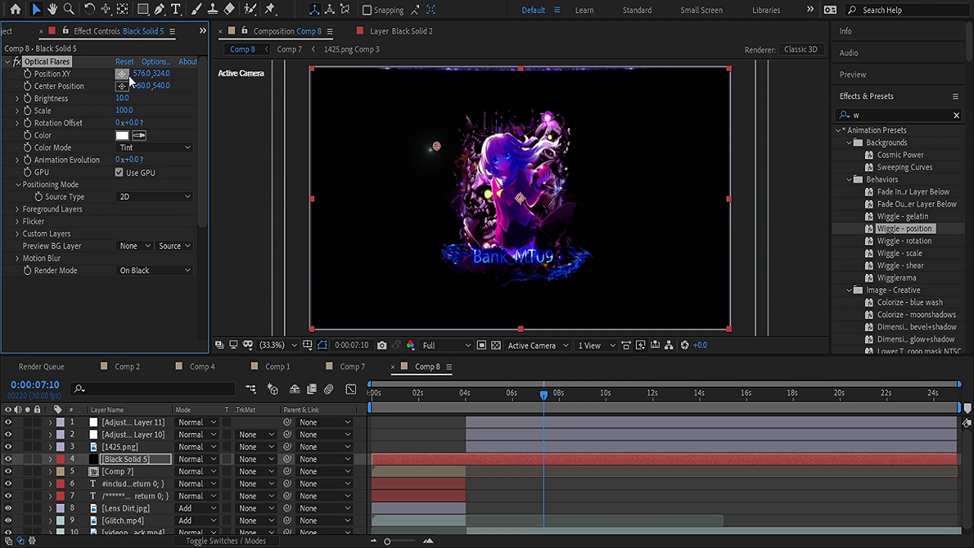
Undo the Add blending mode on Black Solid 5 and duplicate the solid four times
click(126, 458)
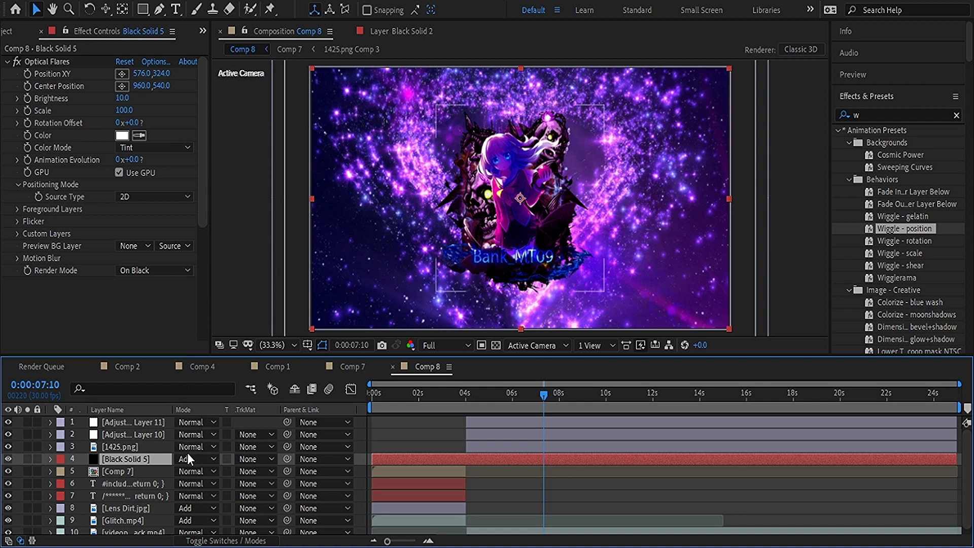
key(ctrl+z)
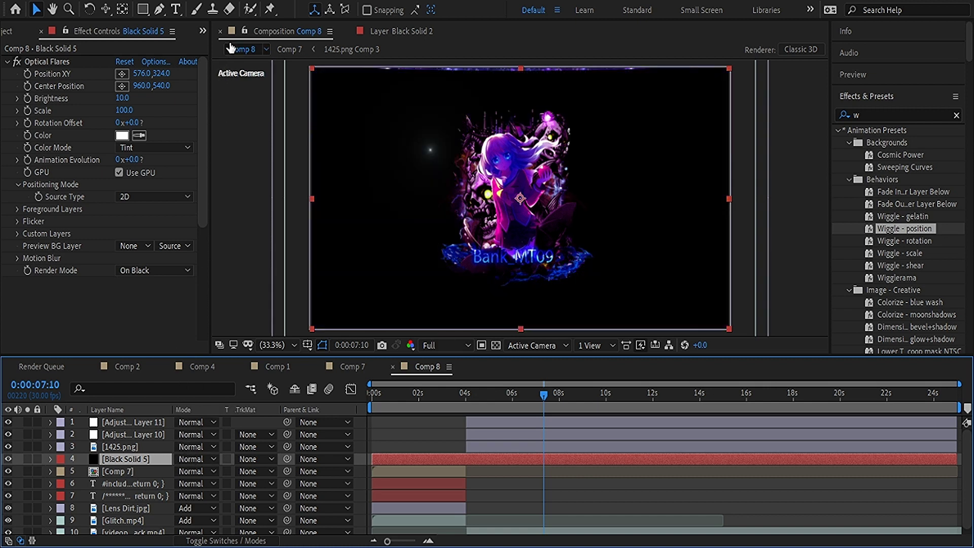
key(ctrl+d)
key(ctrl+d)
key(ctrl+d)
key(ctrl+d)
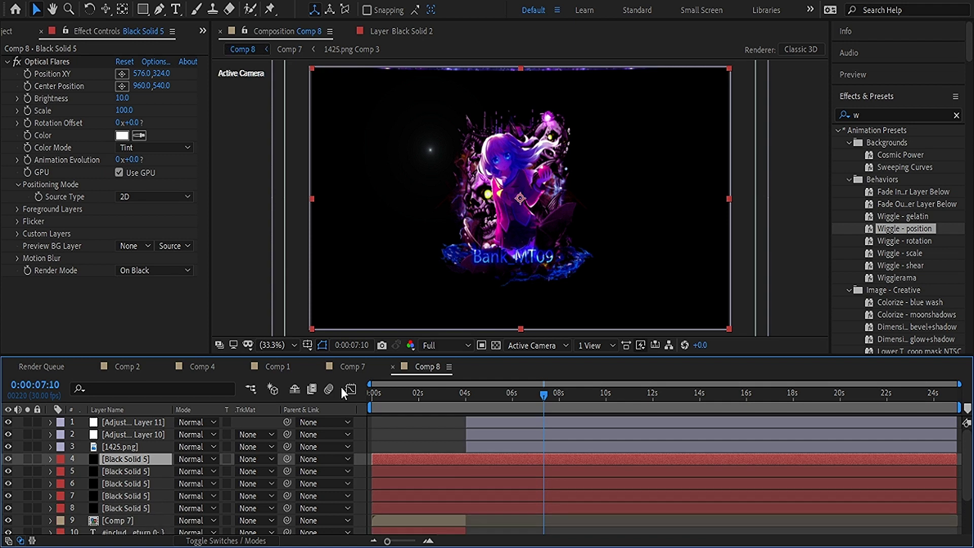
Trim the start of all five Black Solid 5 layers to about 4 seconds, where 1425.png begins
drag(372, 461, 466, 465)
drag(372, 471, 466, 480)
drag(372, 483, 466, 485)
drag(373, 495, 466, 491)
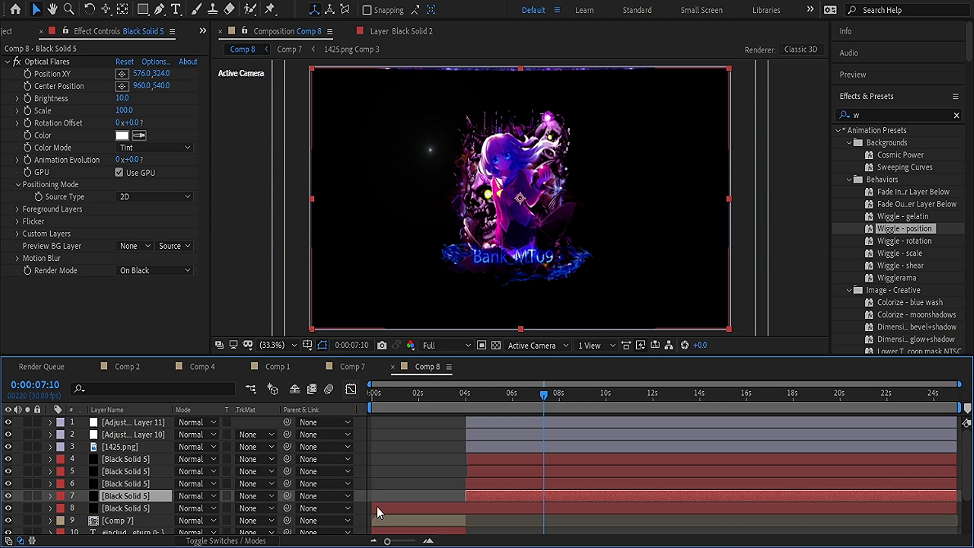
drag(373, 507, 470, 508)
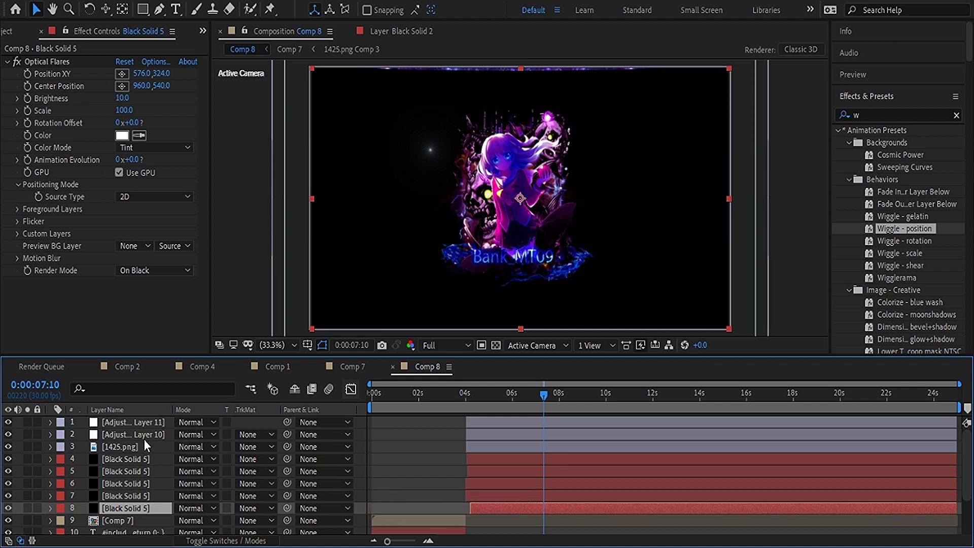
click(126, 459)
click(121, 73)
click(395, 127)
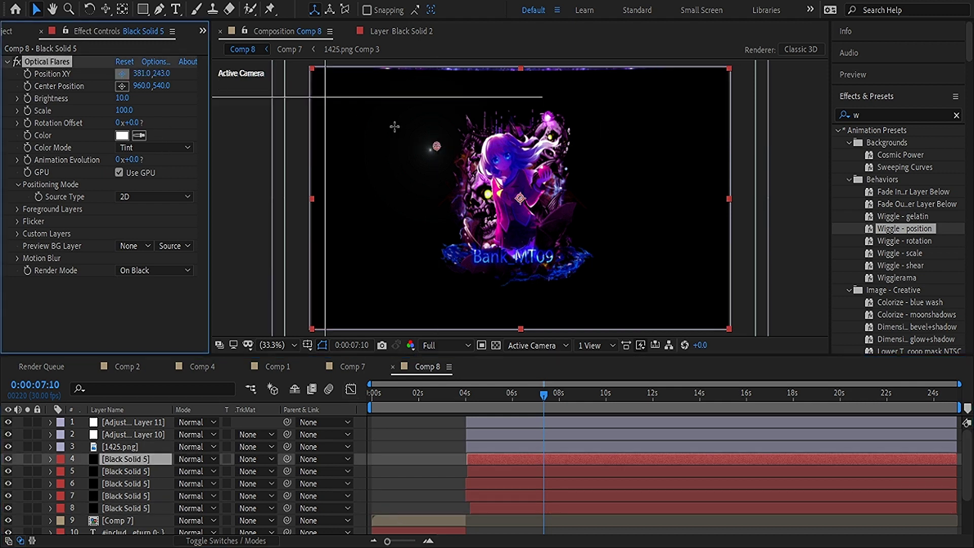
key(ctrl+z)
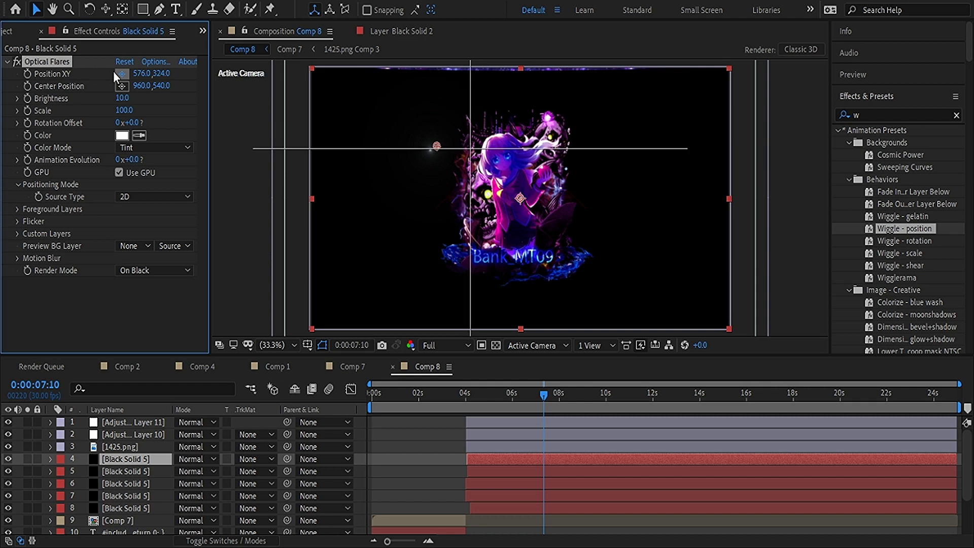
click(121, 71)
Hide Adjustment Layer 11 and place the topmost Black Solid 5's flare on the character's left-hand eye, at about 882, 360
click(8, 421)
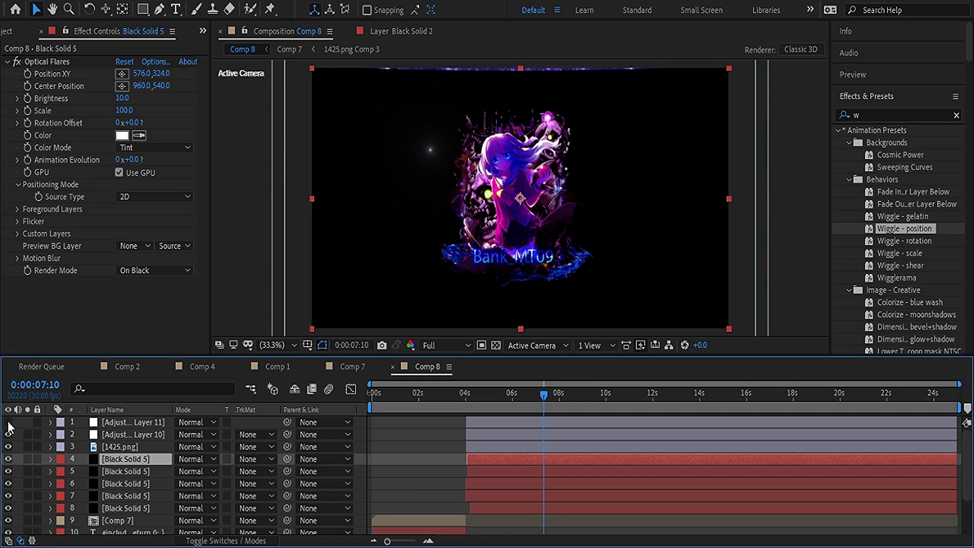
click(121, 73)
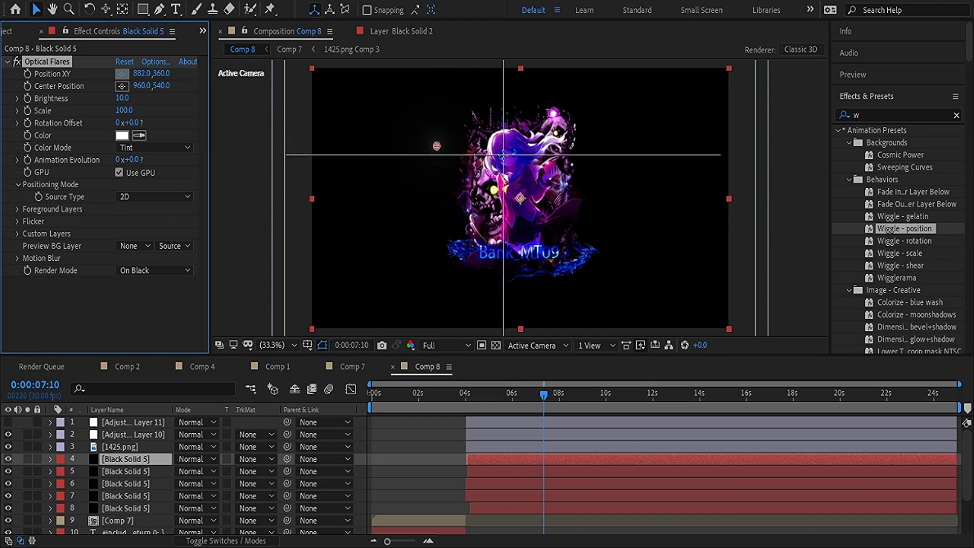
click(503, 155)
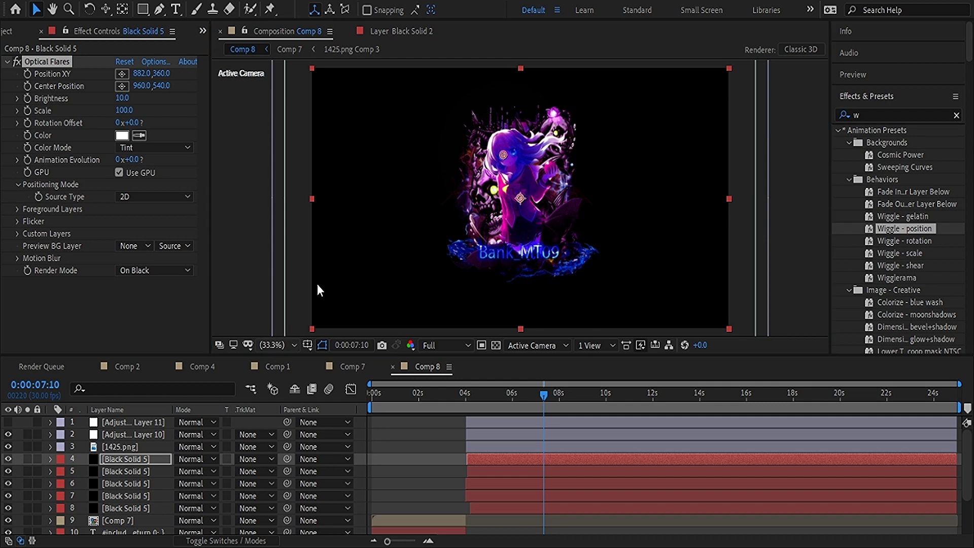
Place the second Black Solid 5's flare on the character's other eye, at about 930, 350
scroll(283, 257, up, 4)
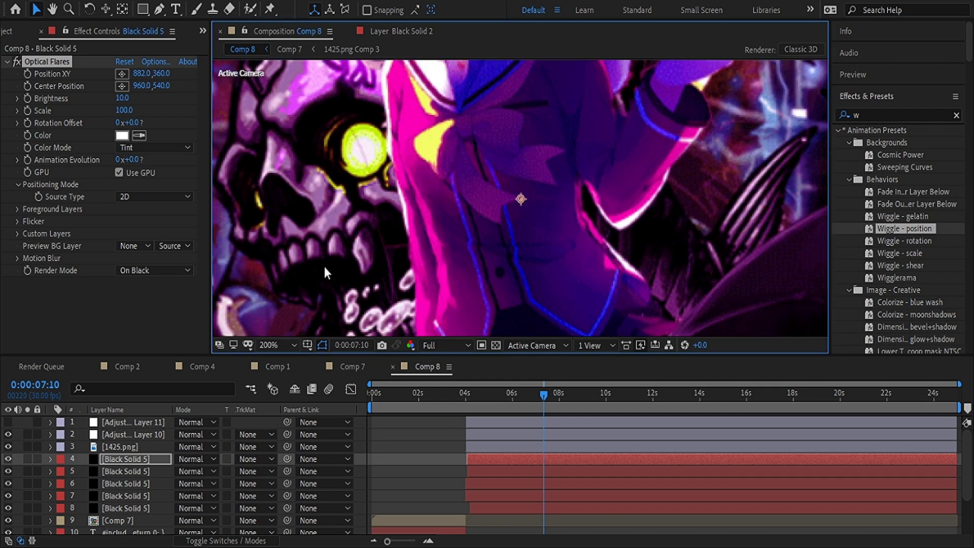
click(263, 345)
click(279, 228)
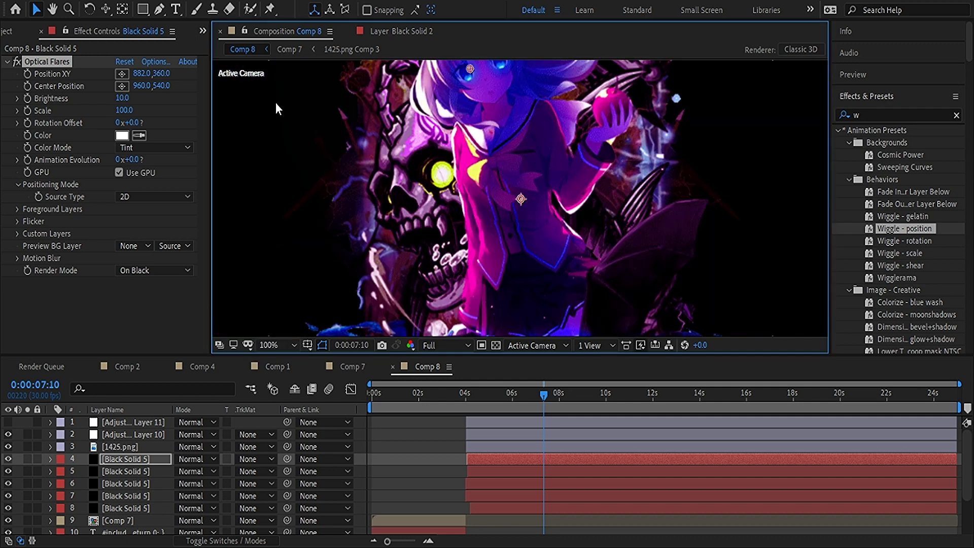
click(120, 467)
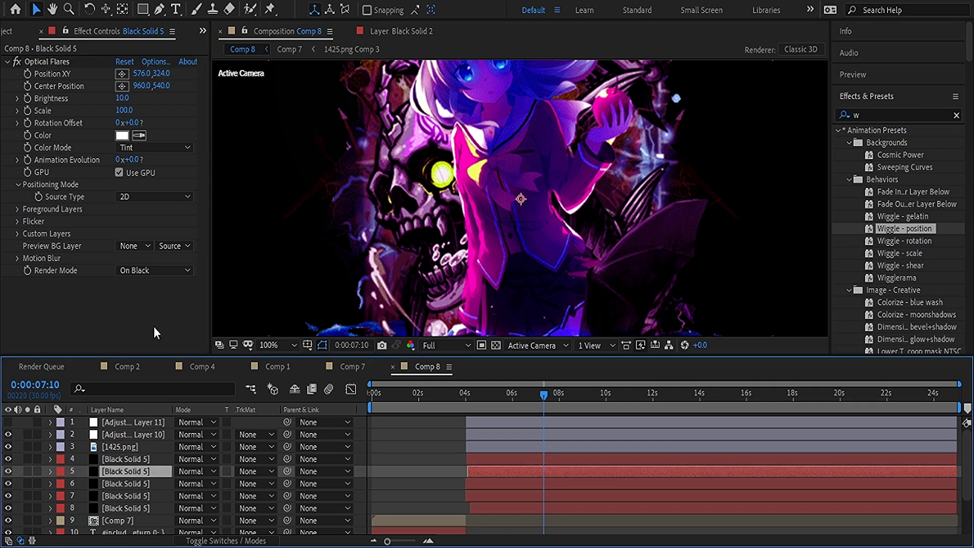
click(122, 74)
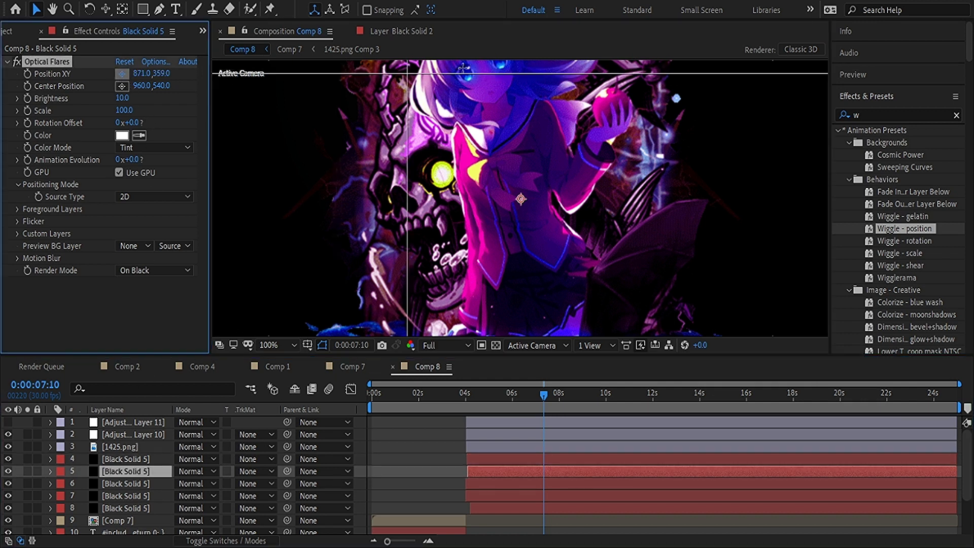
click(501, 63)
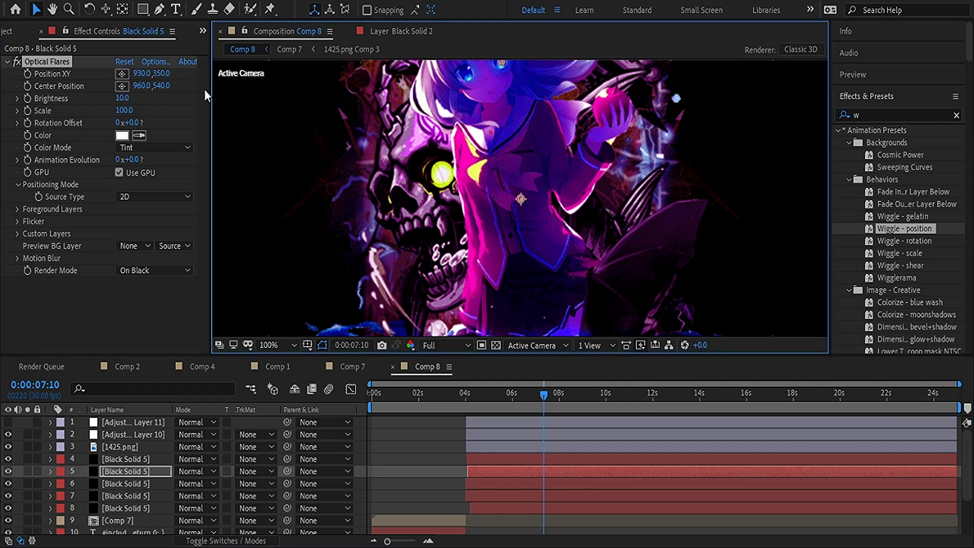
Reposition the topmost Black Solid 5's flare more precisely on the eye, at about 877, 365
click(134, 458)
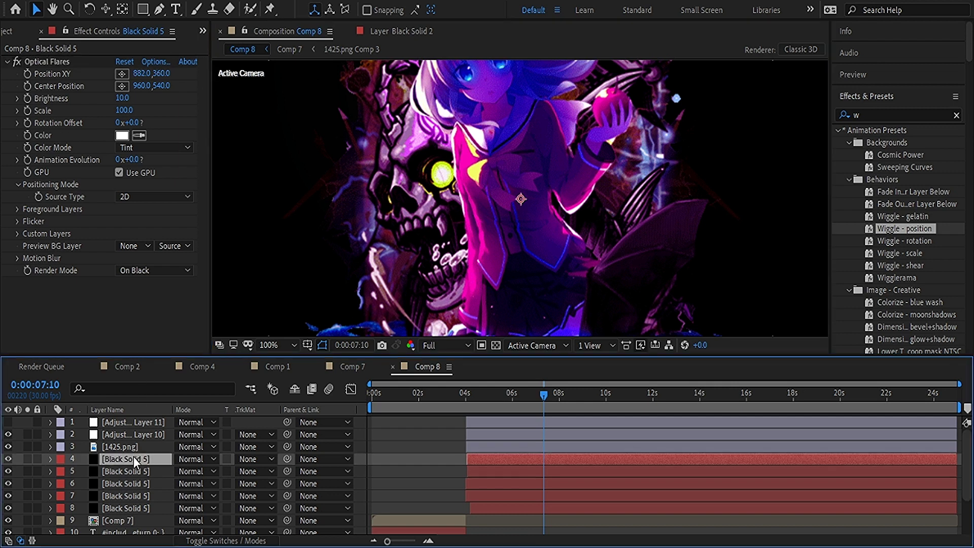
click(122, 69)
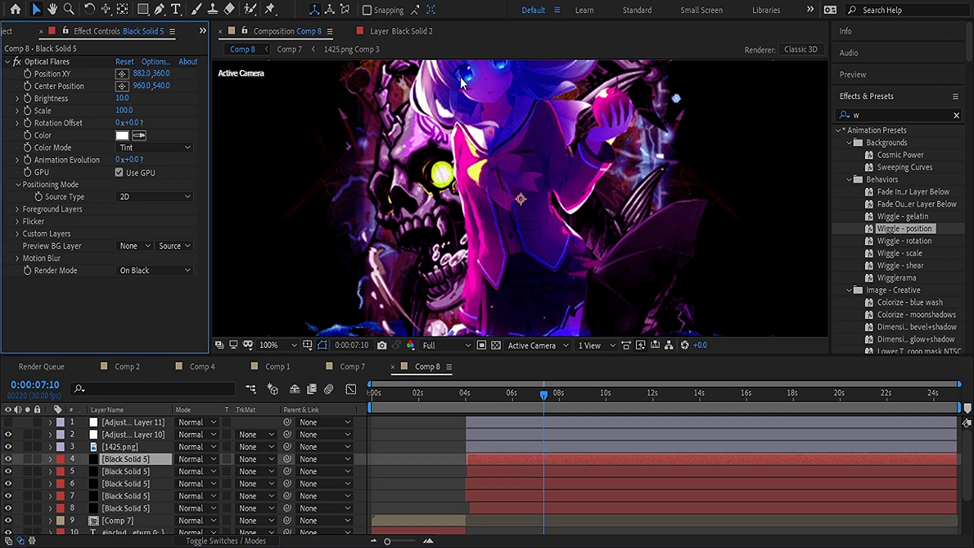
click(122, 73)
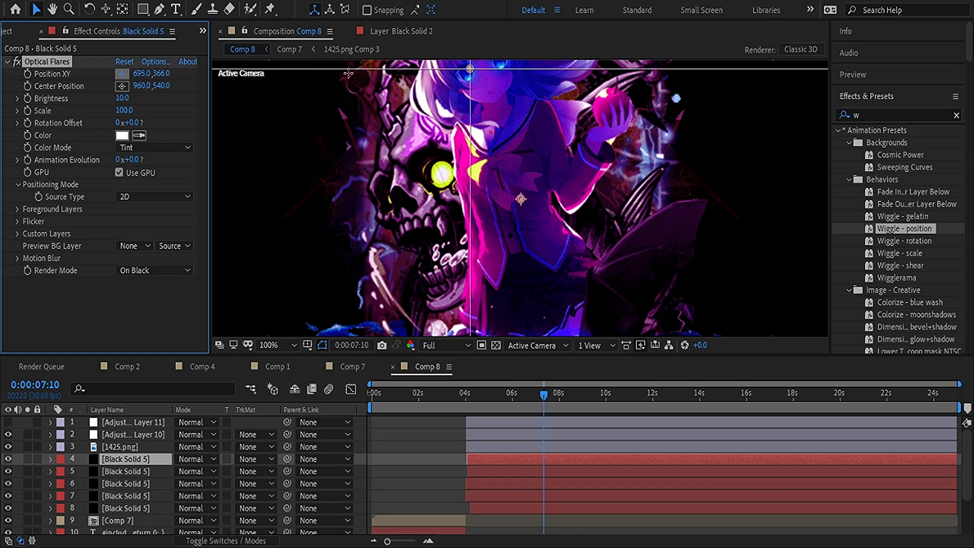
click(467, 72)
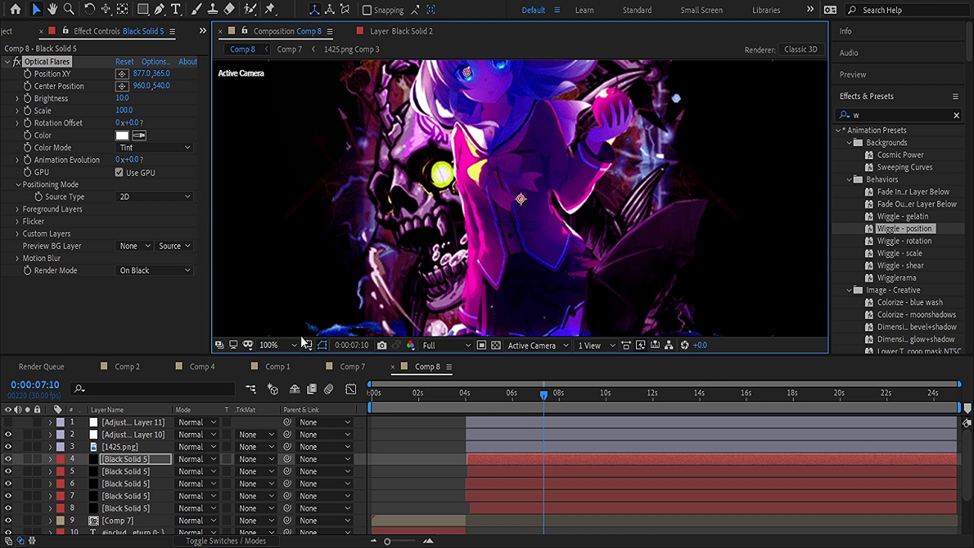
Set the blending mode of the two uppermost Black Solid 5 layers to Add
scroll(284, 95, down, 3)
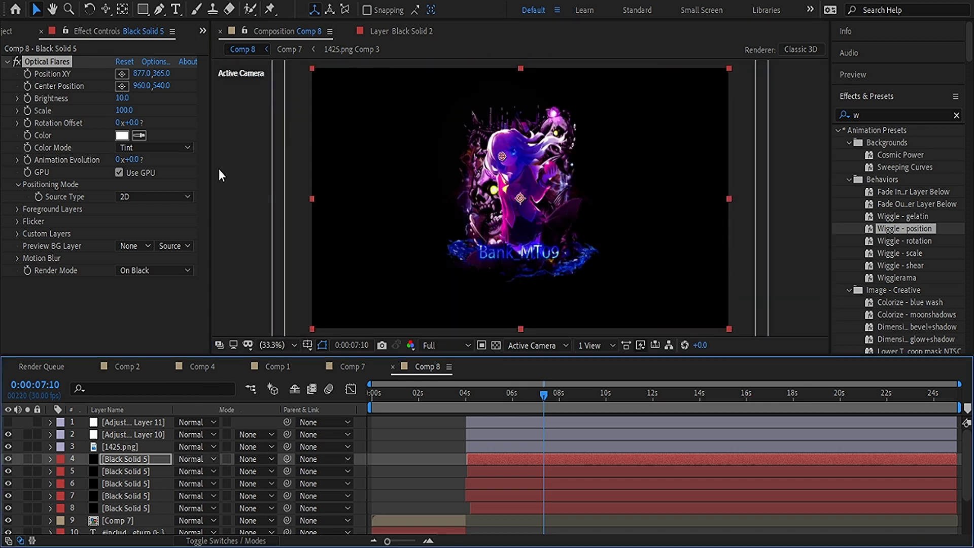
click(196, 459)
click(196, 470)
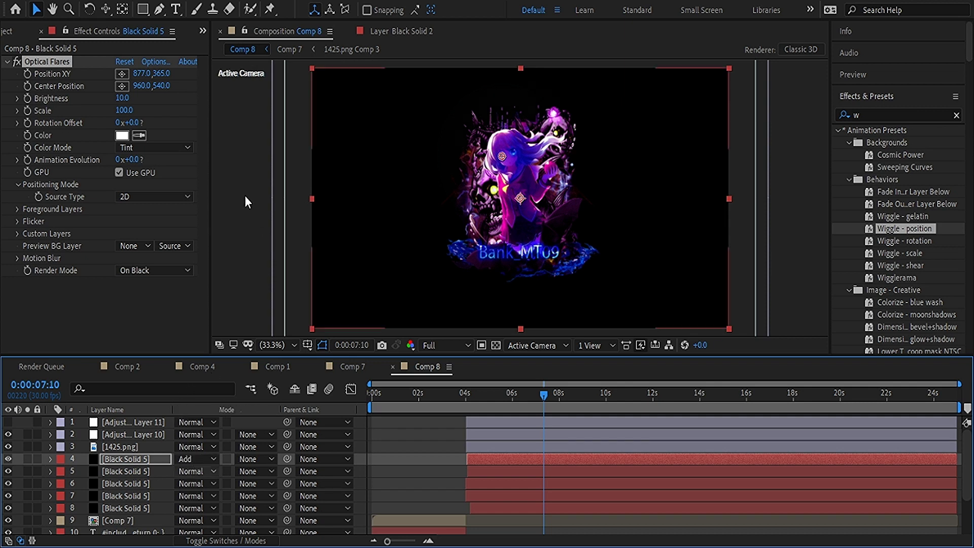
key(ctrl+Down)
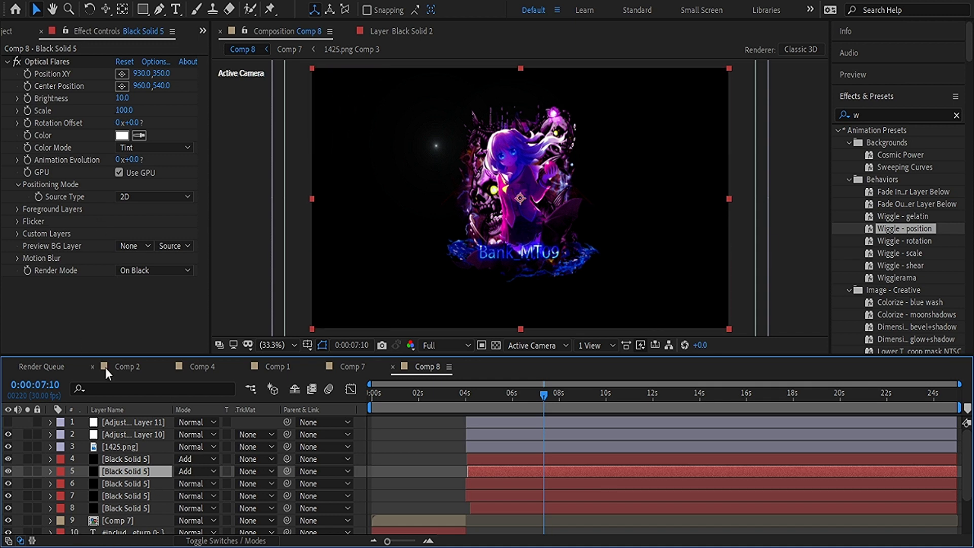
Place the third solid's flare on the lower skull's yellow eye at 843, 501 and the fourth's on the upper skull's eye at 1122, 267
click(141, 488)
click(122, 74)
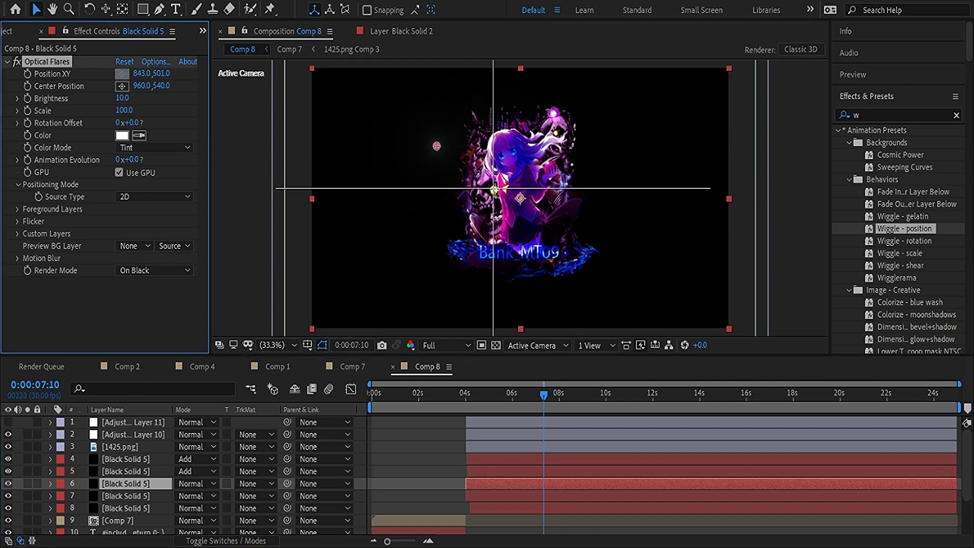
click(141, 491)
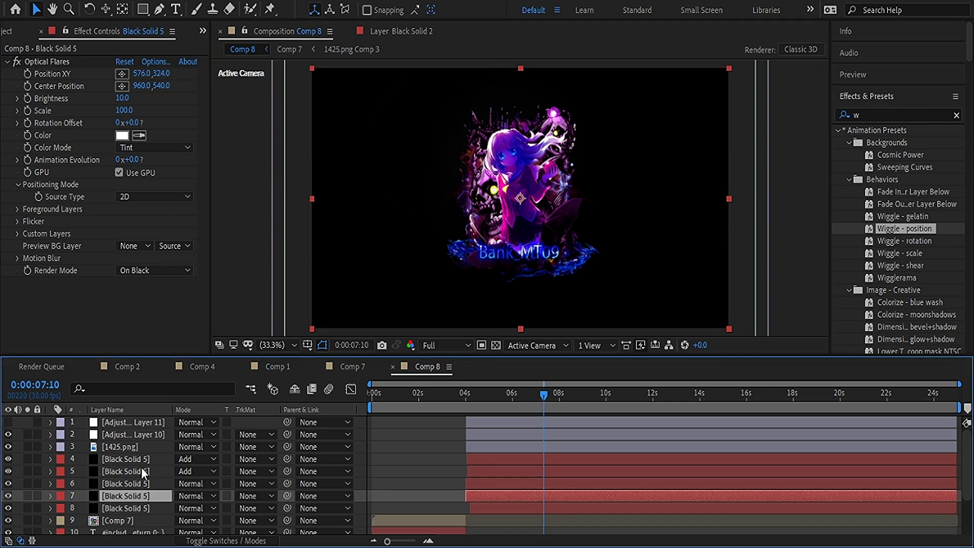
click(120, 74)
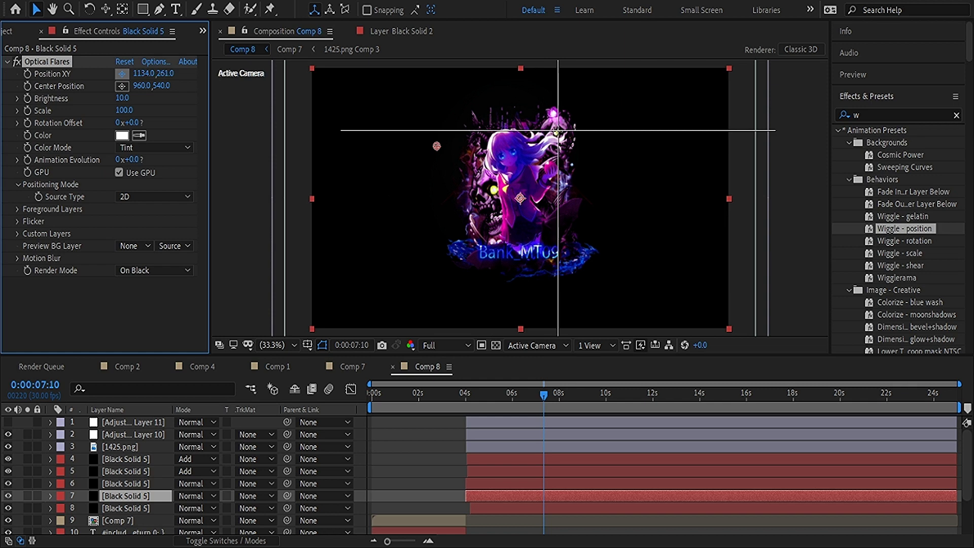
click(556, 132)
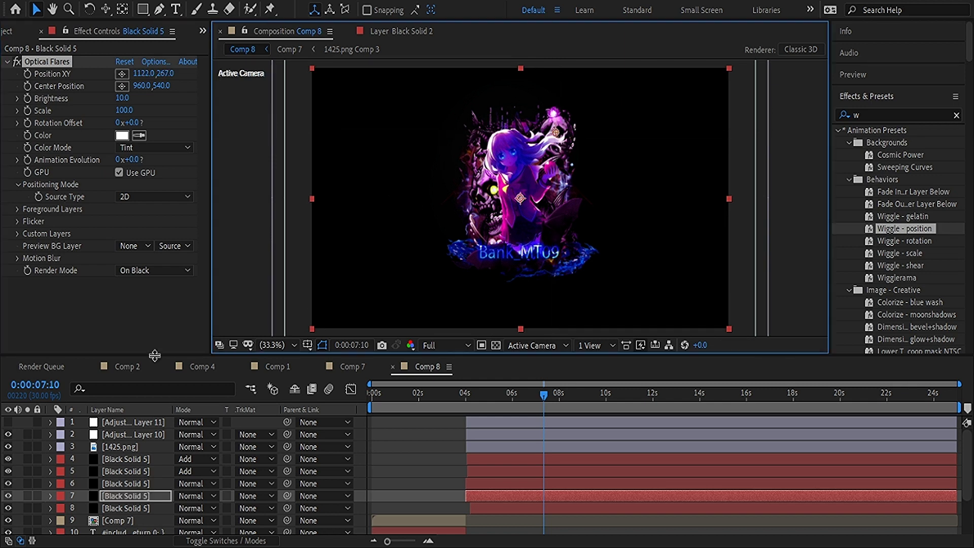
Place the fifth Black Solid 5's flare beside the end of the character's name text, at about 1152, 804
click(136, 509)
click(122, 74)
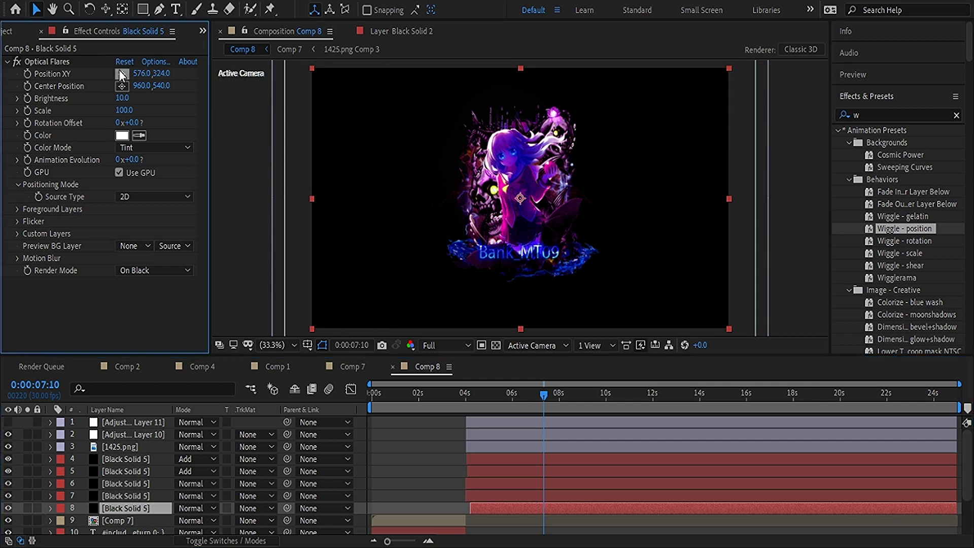
click(562, 262)
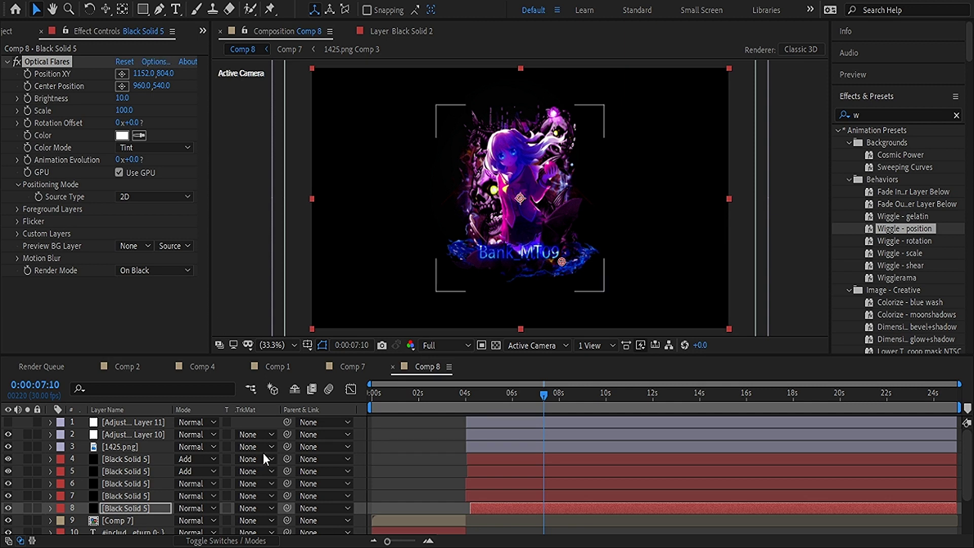
Set the blending mode of the three remaining Black Solid 5 layers to Add
click(157, 508)
click(155, 61)
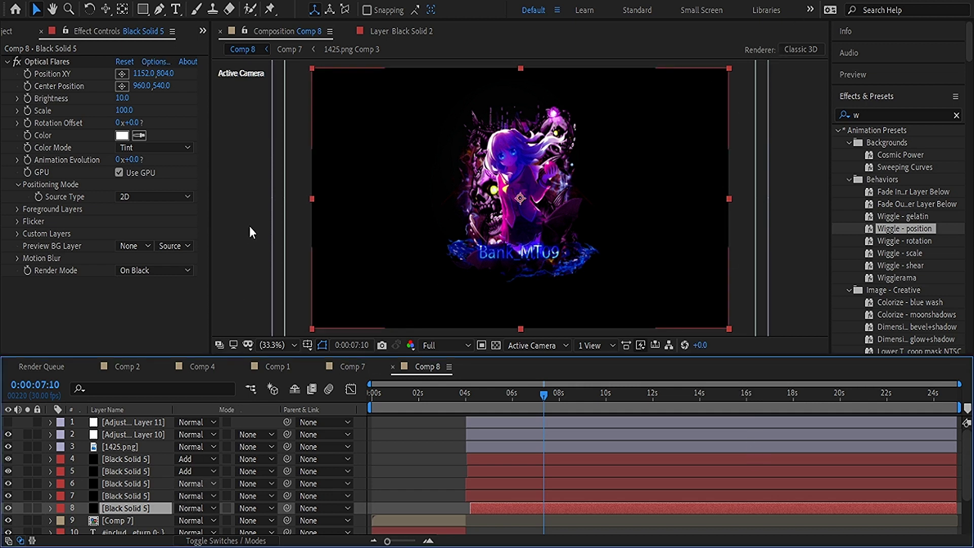
key(ctrl+Up)
key(Up)
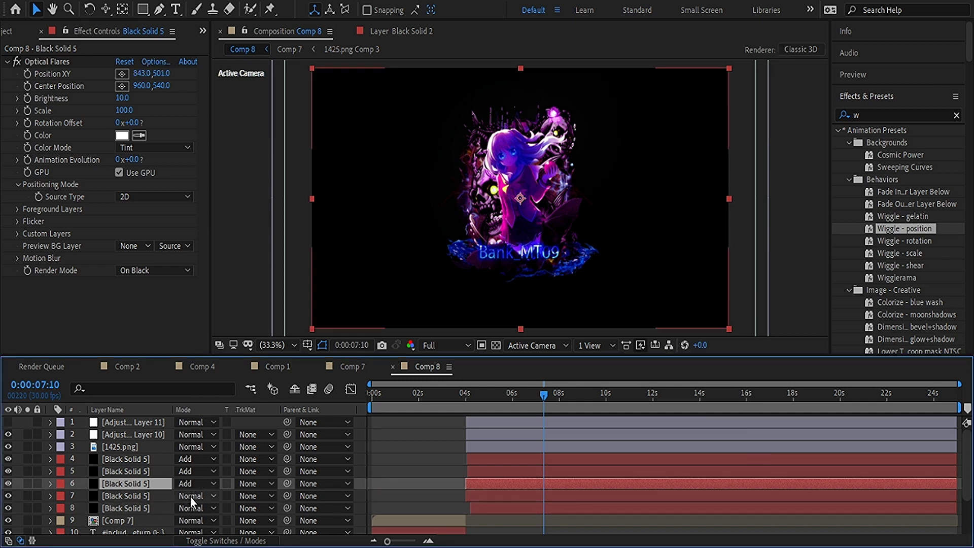
key(ctrl+Down)
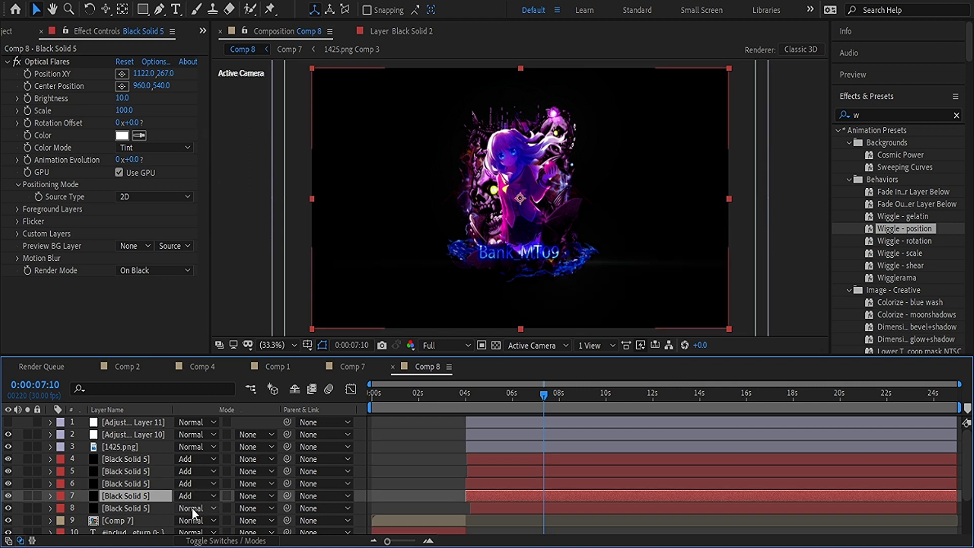
key(ctrl+Down)
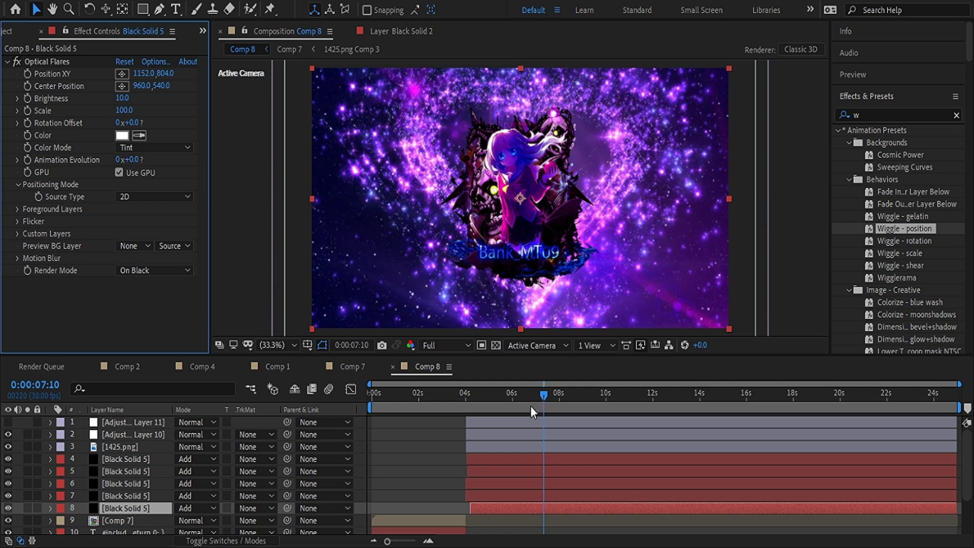
Move the playhead to 0:00:05:29 and place the 1425.png layer below all five Black Solid 5 layers
click(481, 394)
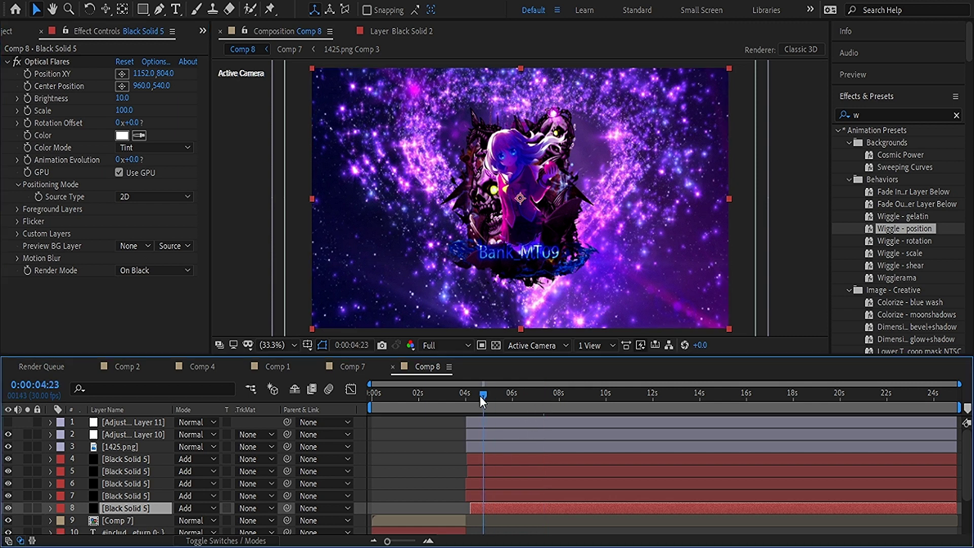
drag(479, 396, 507, 402)
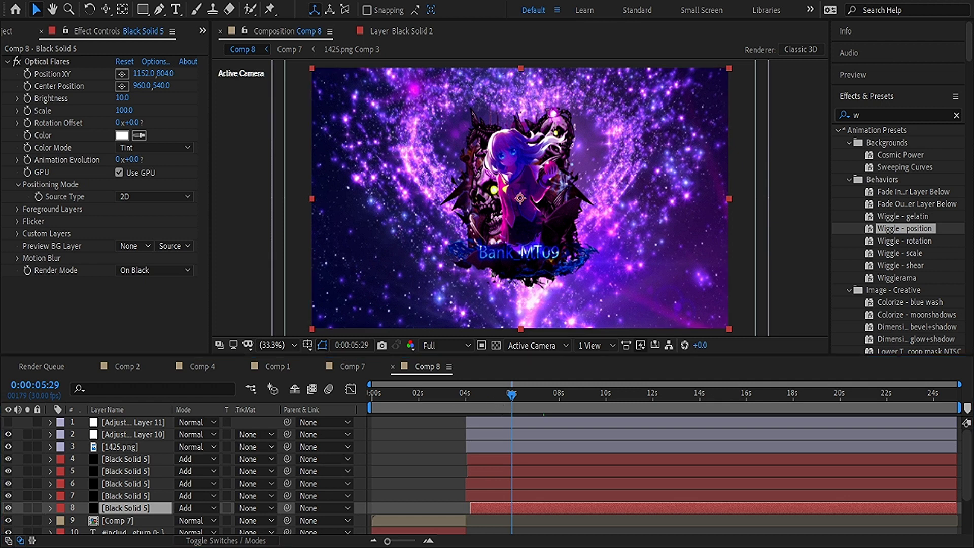
key(ctrl+z)
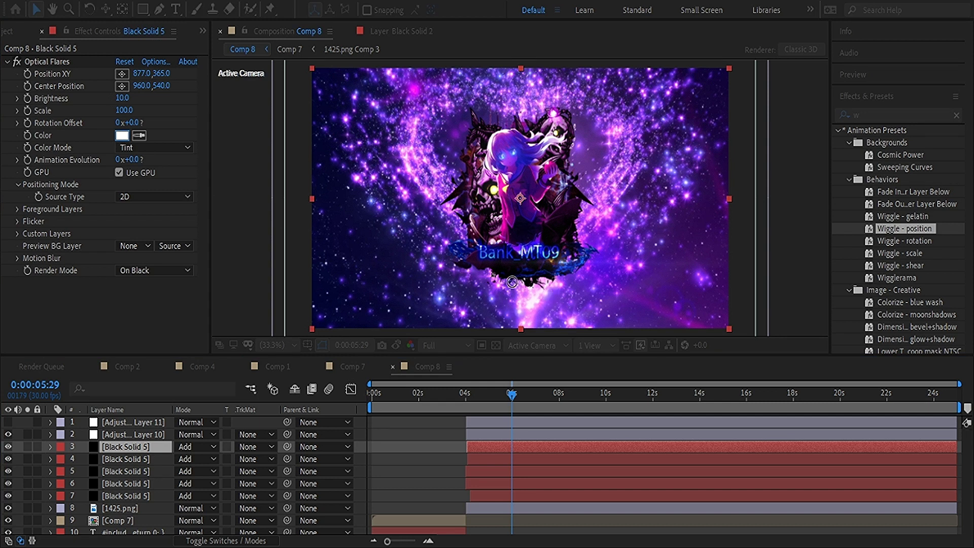
Color the two eye flares on the first and second Black Solid 5 layers blue, sampled from the name text
click(513, 253)
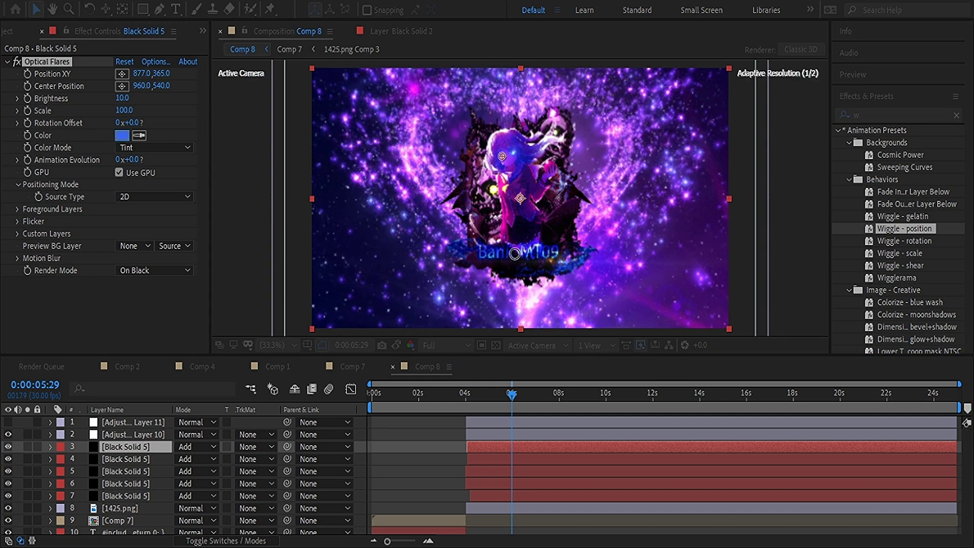
click(130, 459)
click(123, 76)
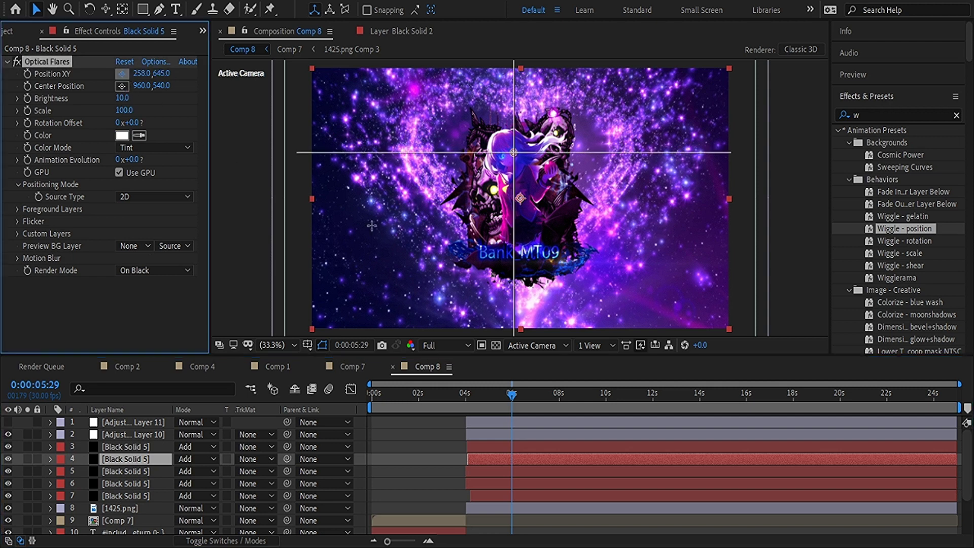
click(118, 84)
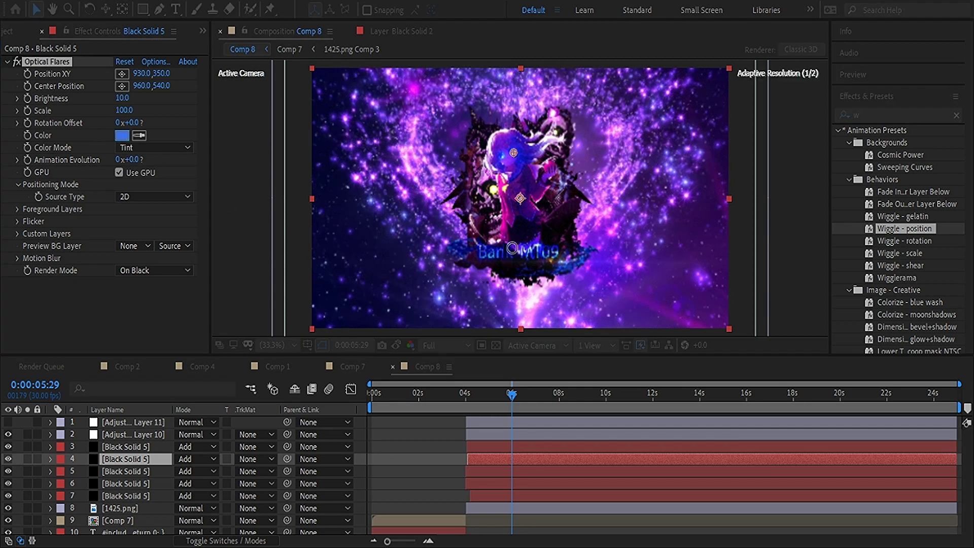
Color the third Black Solid 5's flare yellow to match the lower skull's eye
click(127, 473)
click(122, 74)
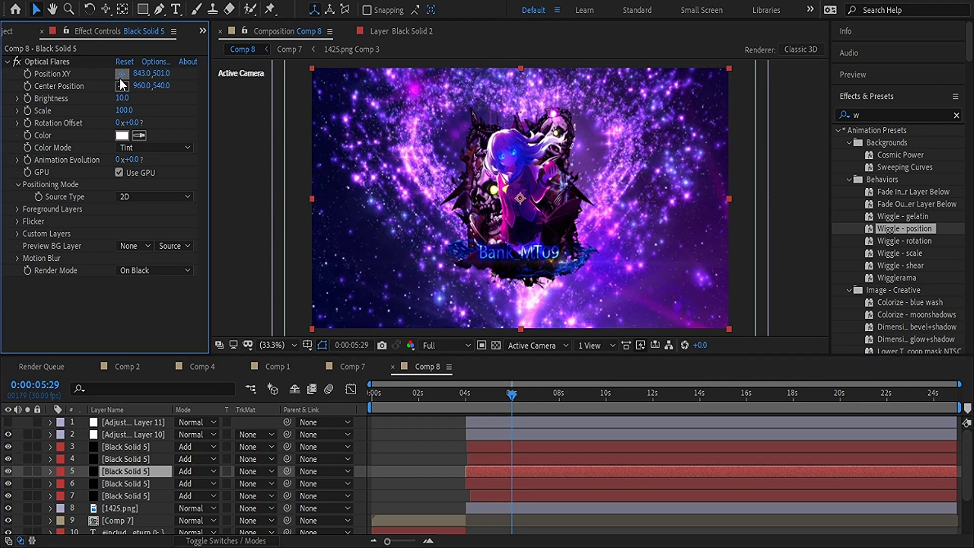
click(139, 135)
click(144, 130)
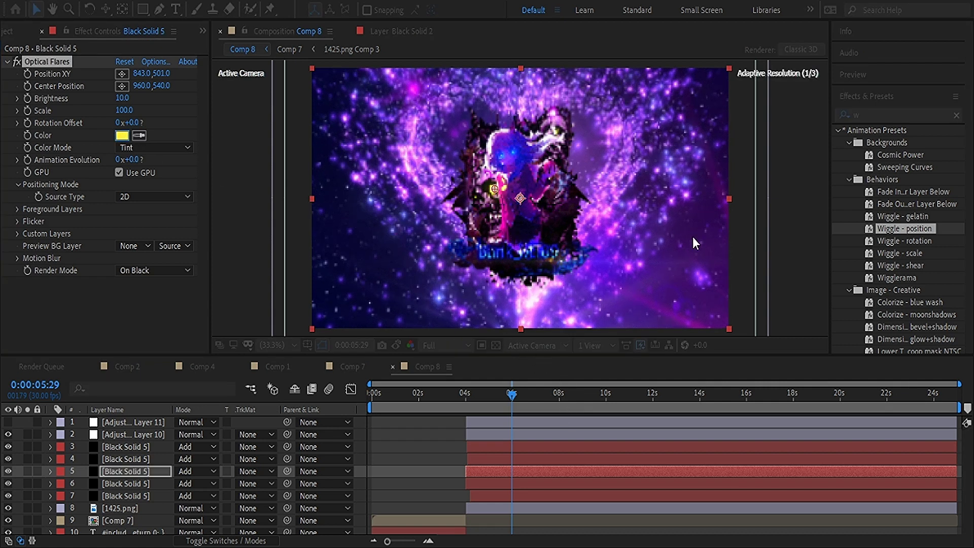
Color the fourth Black Solid 5's flare yellow to match the upper skull's eye
click(137, 494)
click(135, 483)
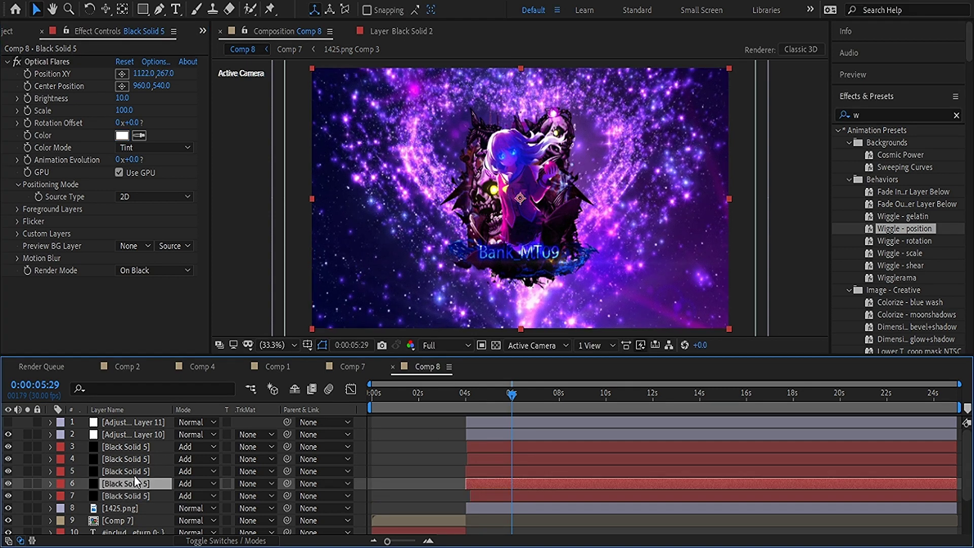
click(122, 74)
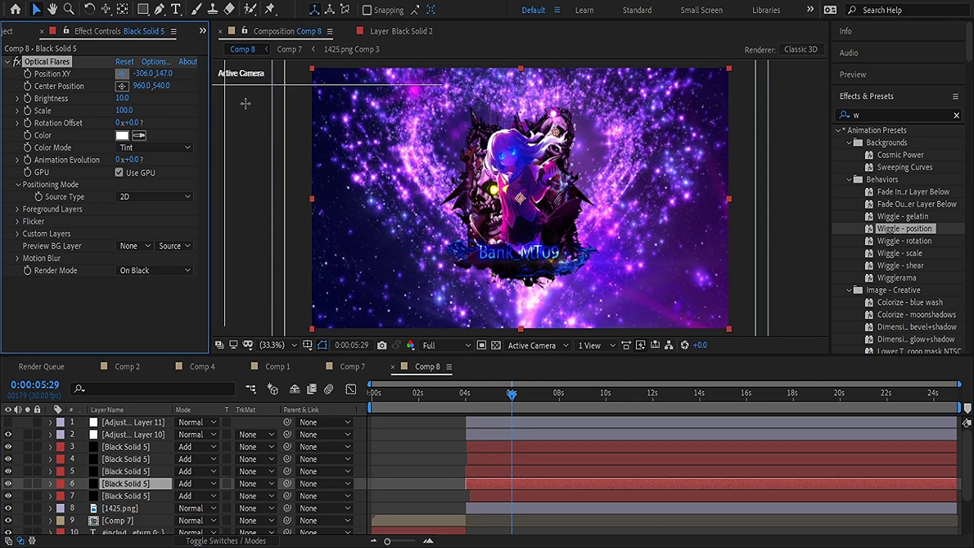
click(123, 75)
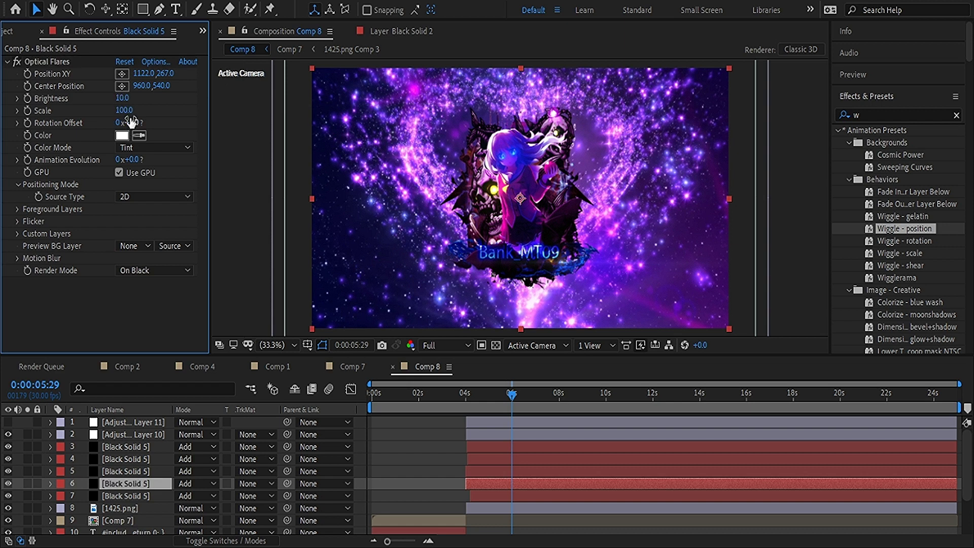
click(124, 133)
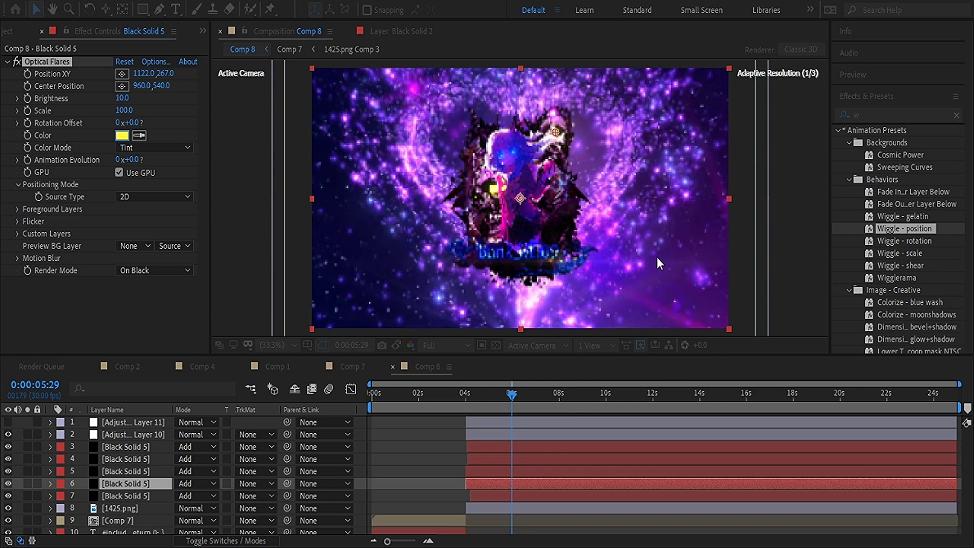
key(Return)
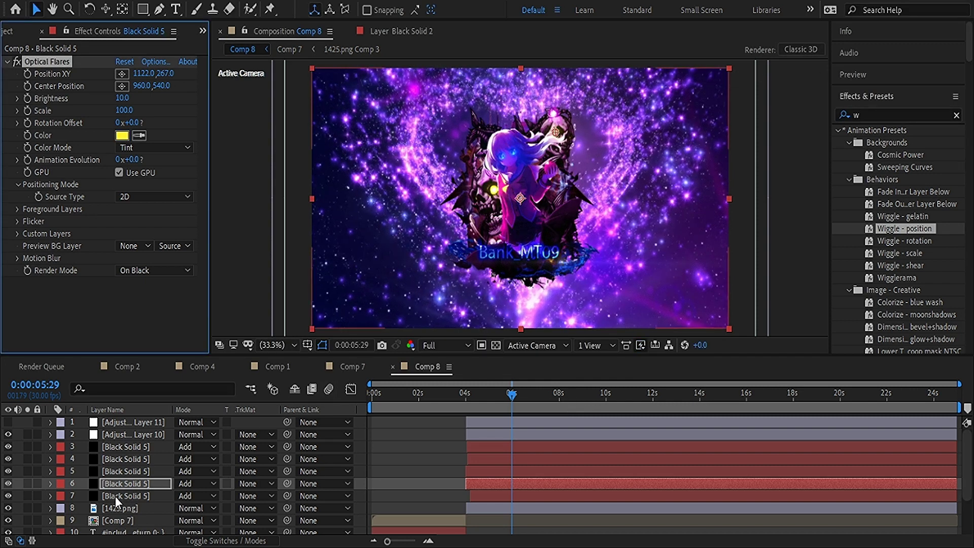
Set the fifth Black Solid 5's flare brightness to 70 and color that flare blue
click(114, 496)
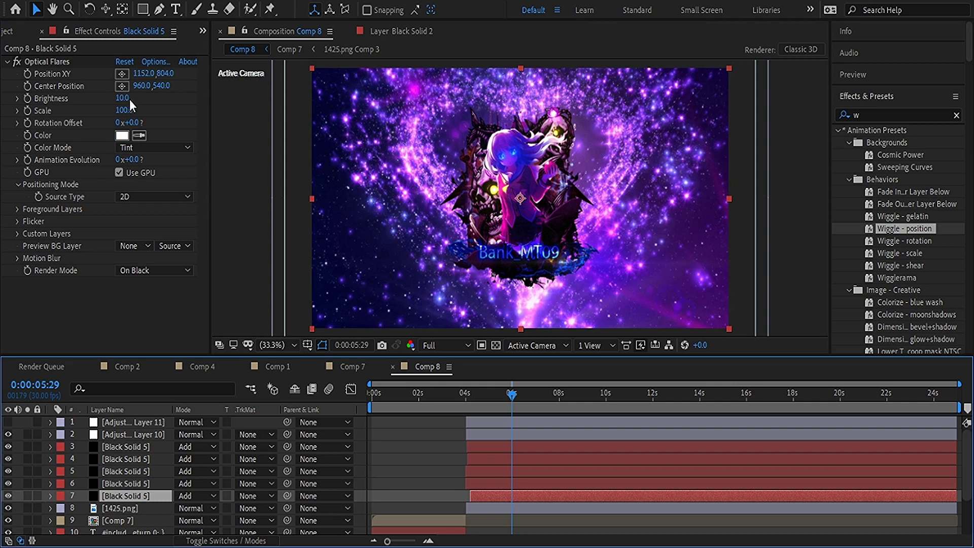
mouse_move(124, 98)
mouse_down()
mouse_move(115, 99)
mouse_move(133, 107)
mouse_up()
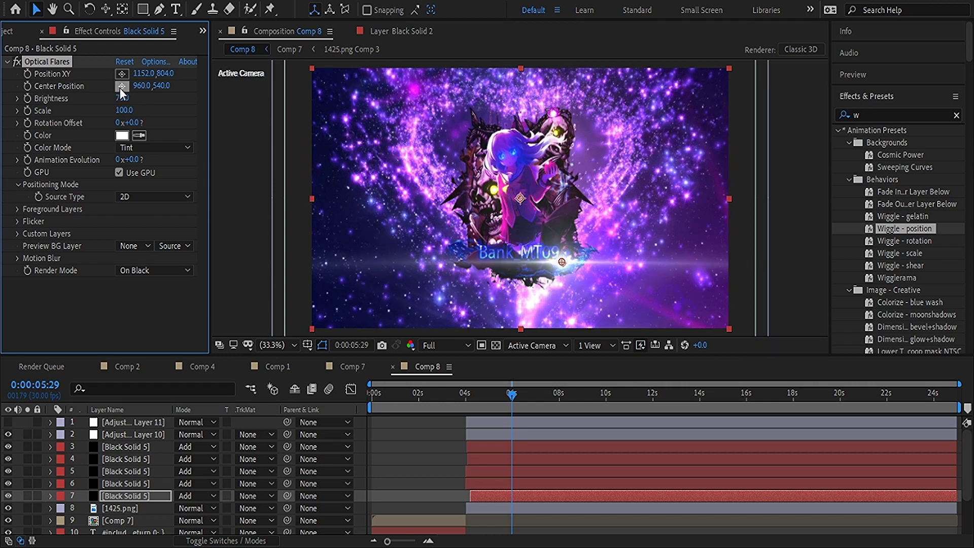
click(125, 136)
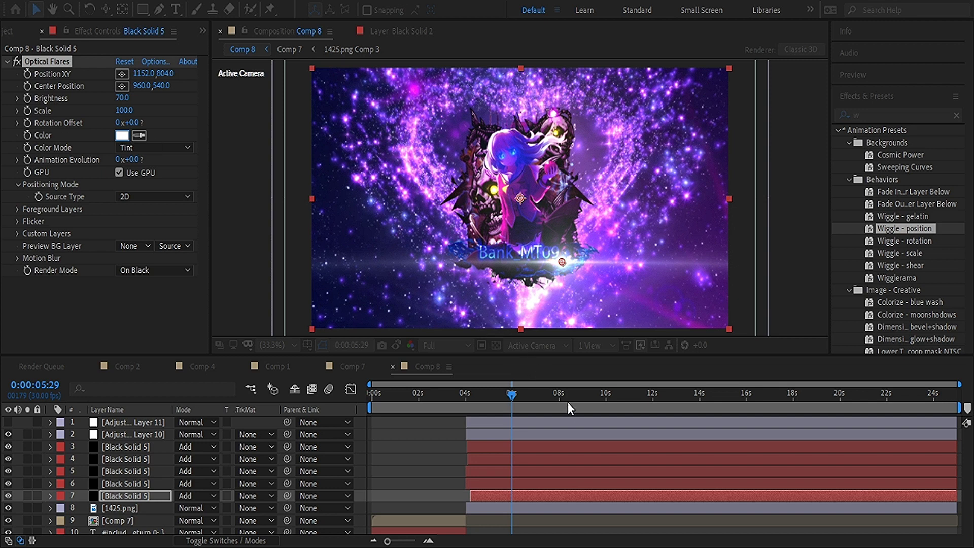
key(Return)
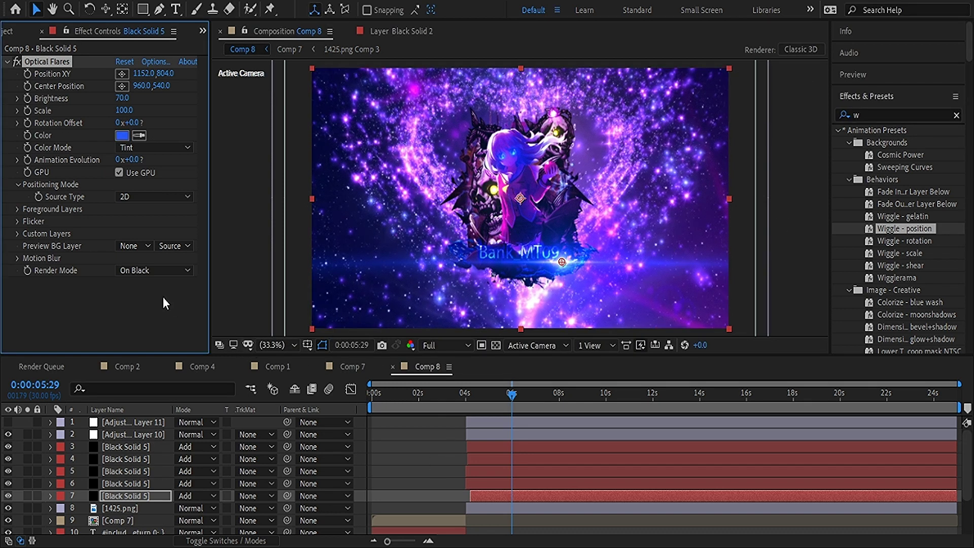
click(127, 496)
click(140, 469)
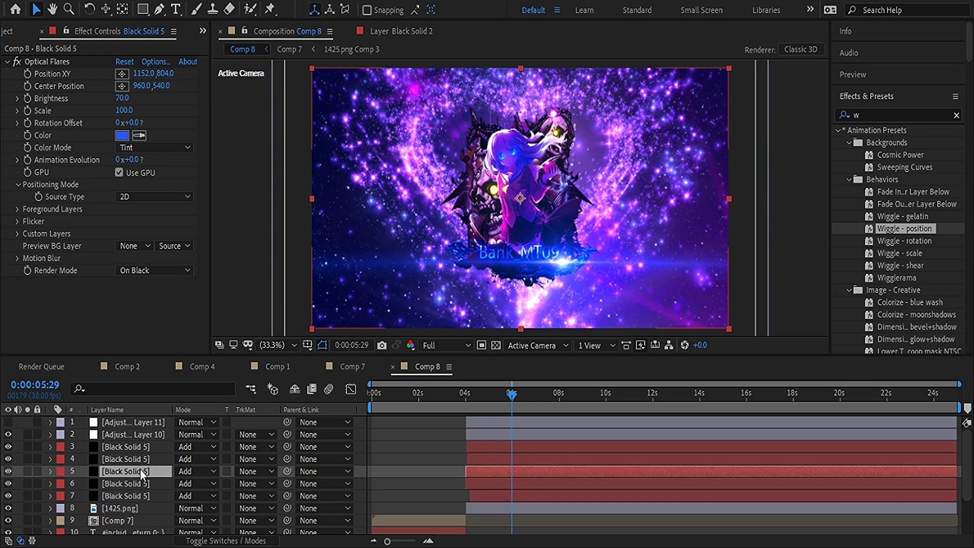
click(138, 461)
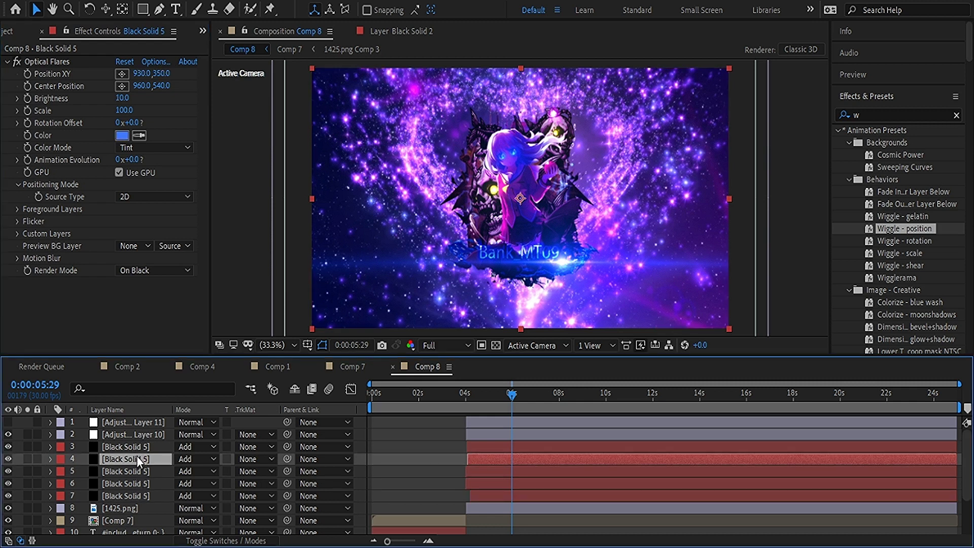
click(136, 447)
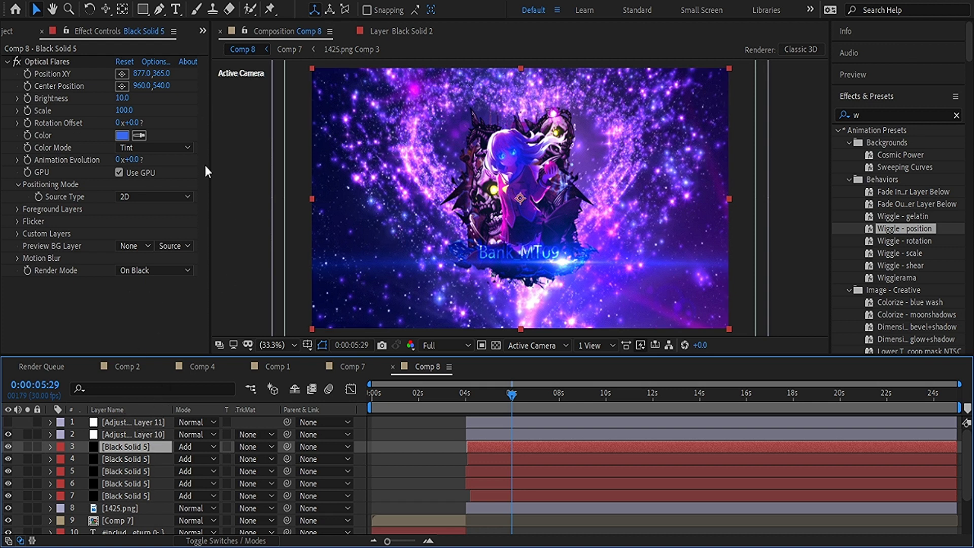
Auto-trace the 1425.png layer, copy the resulting masks, and delete the auto-traced layer
click(128, 511)
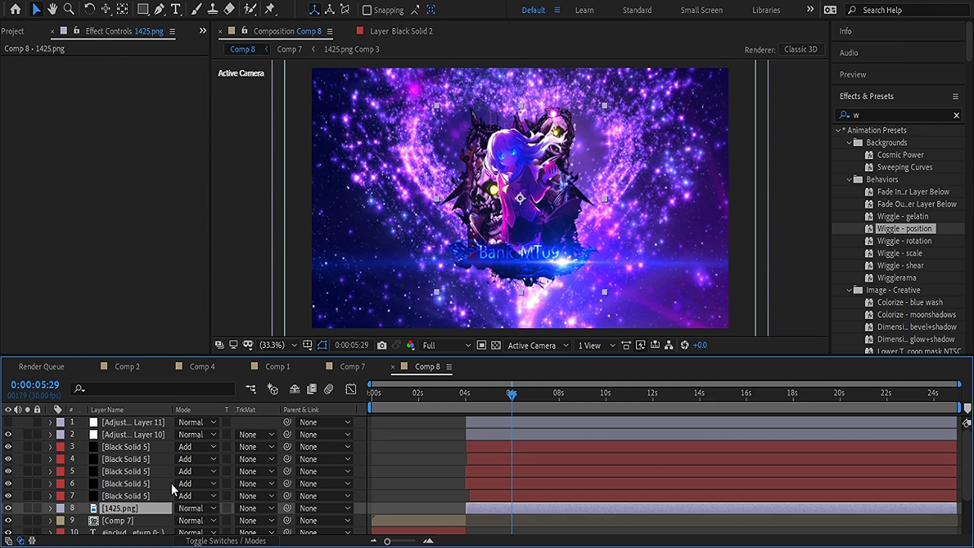
click(421, 324)
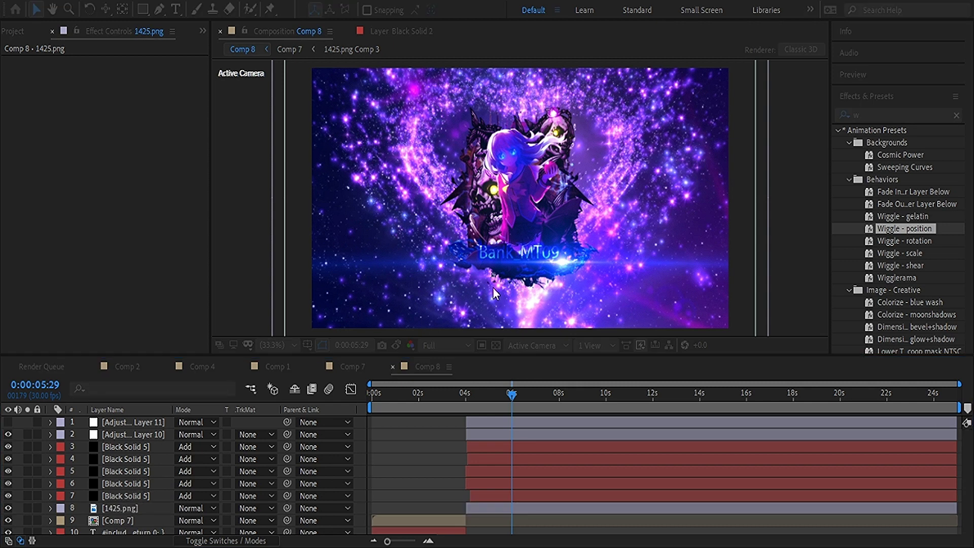
click(50, 423)
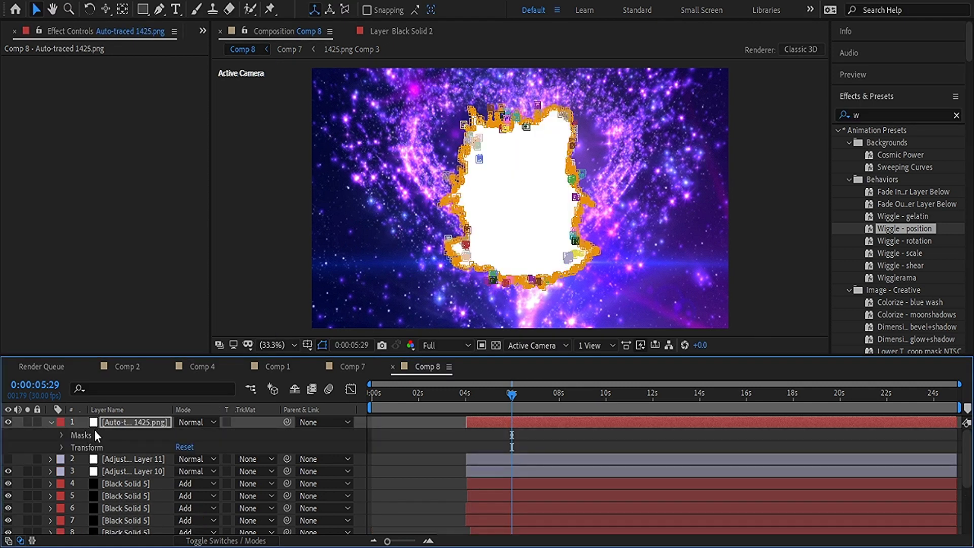
click(96, 434)
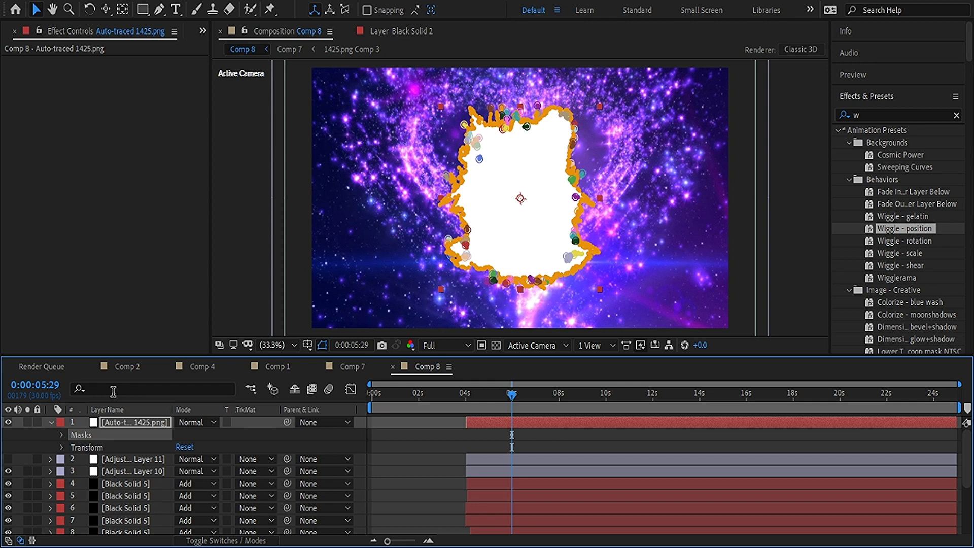
click(127, 423)
key(Delete)
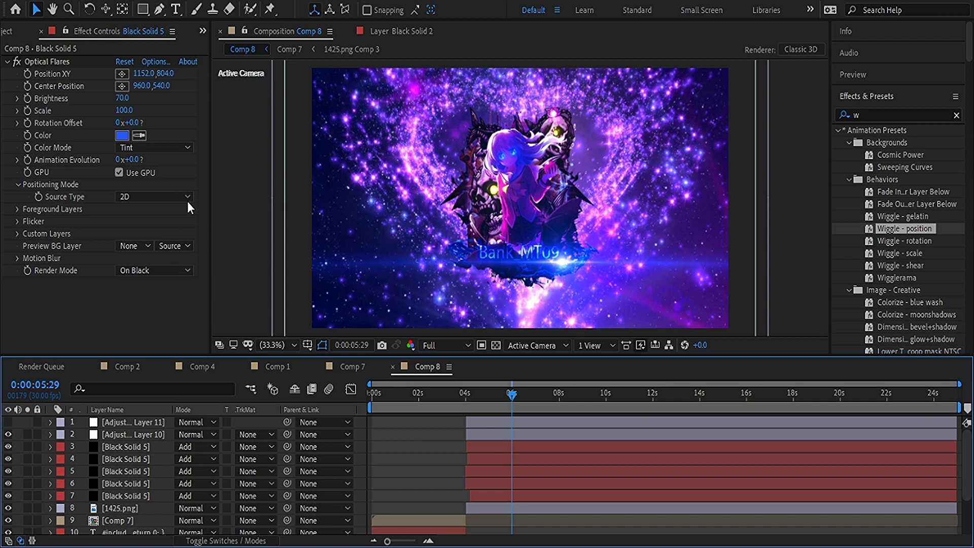
click(128, 481)
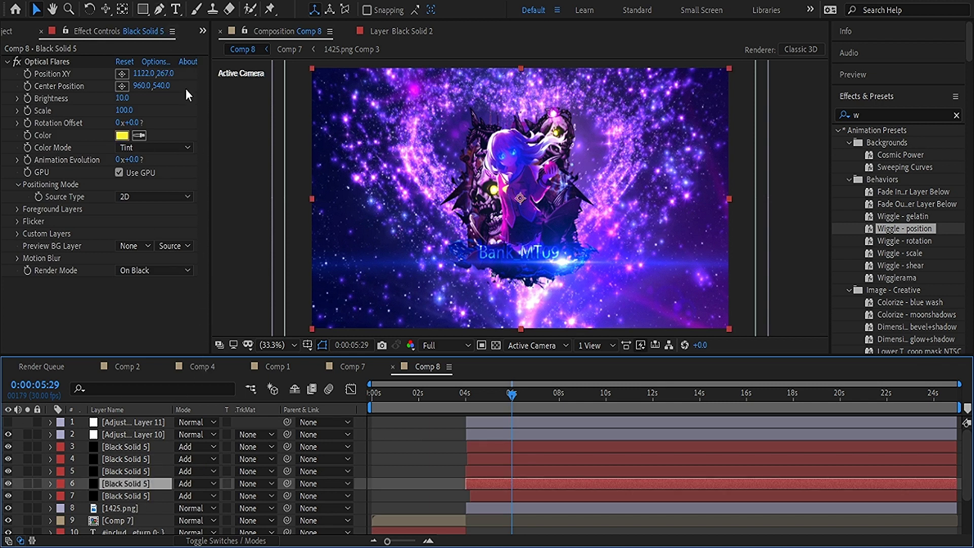
click(397, 442)
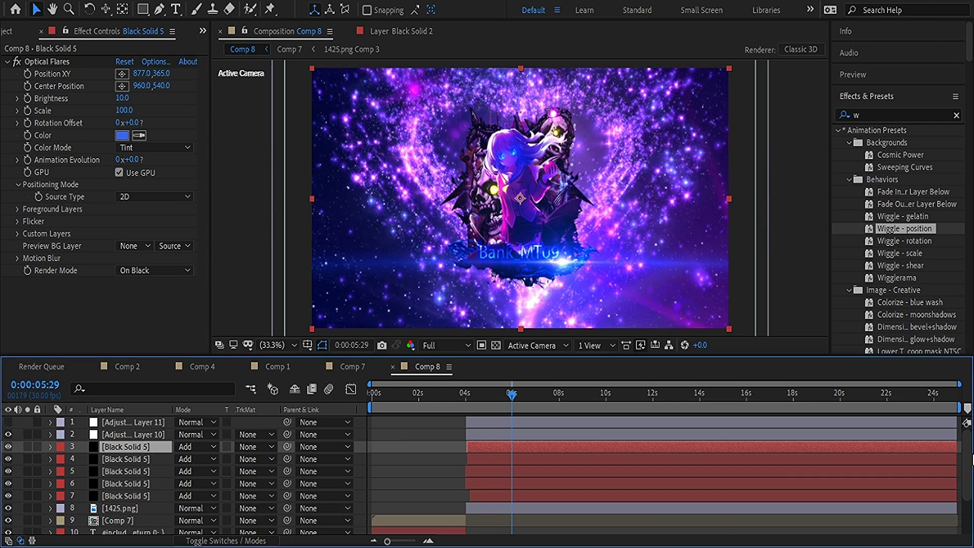
scroll(660, 477, down, 2)
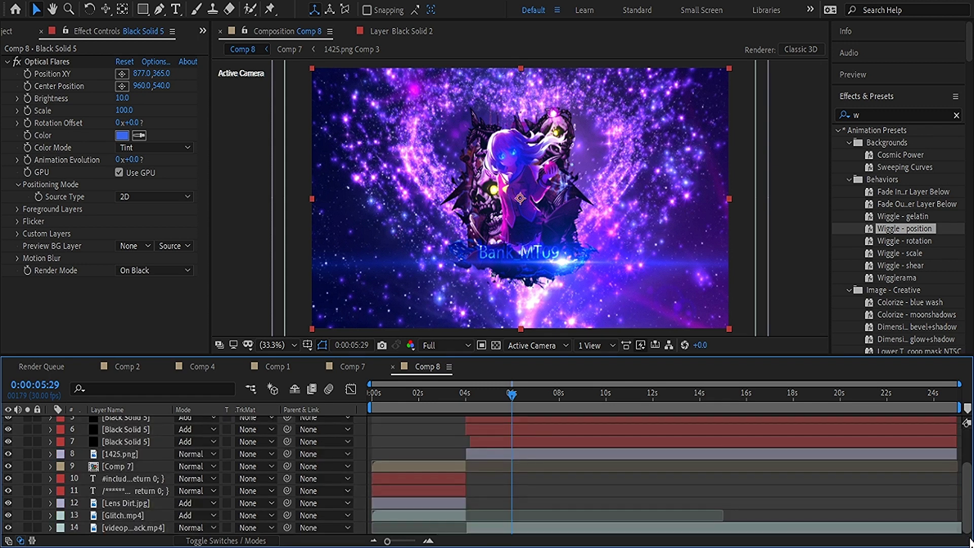
scroll(659, 477, up, 2)
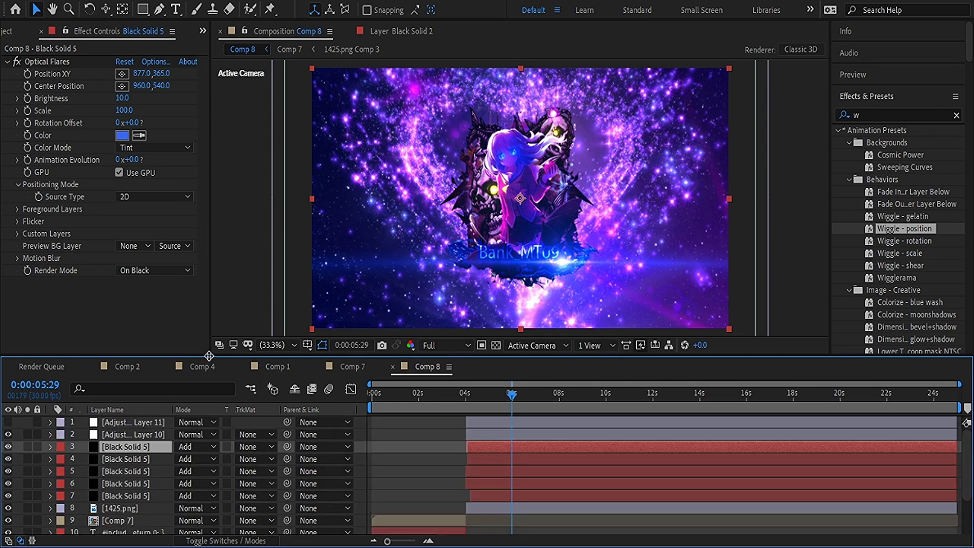
click(141, 329)
click(357, 315)
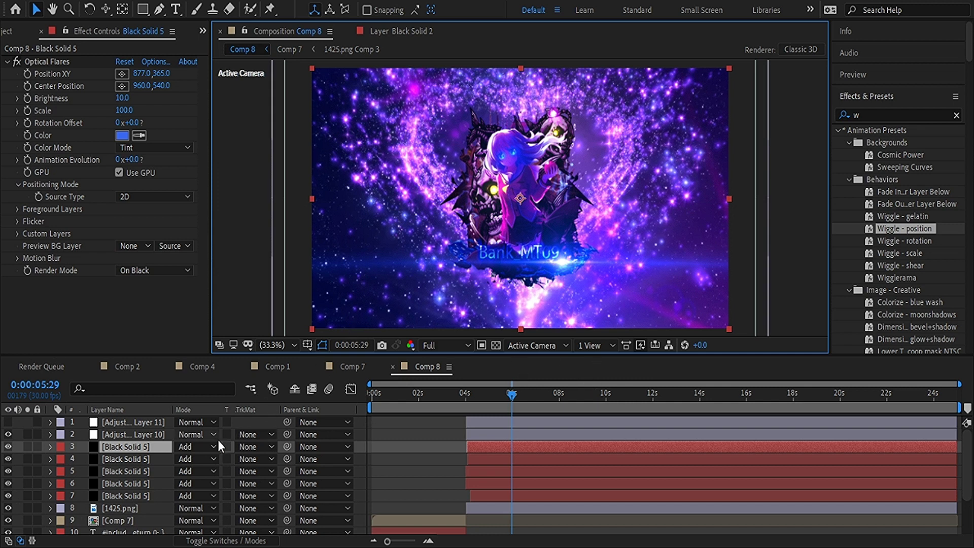
click(294, 357)
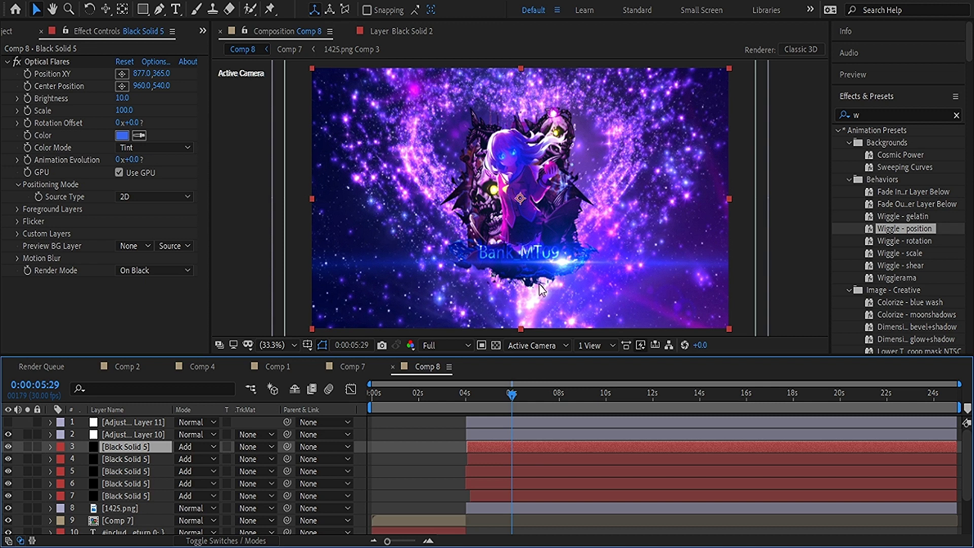
Create a new black solid above the Black Solid 5 layers and make it start at about 4 s, aligned with them
key(ctrl+y)
key(Return)
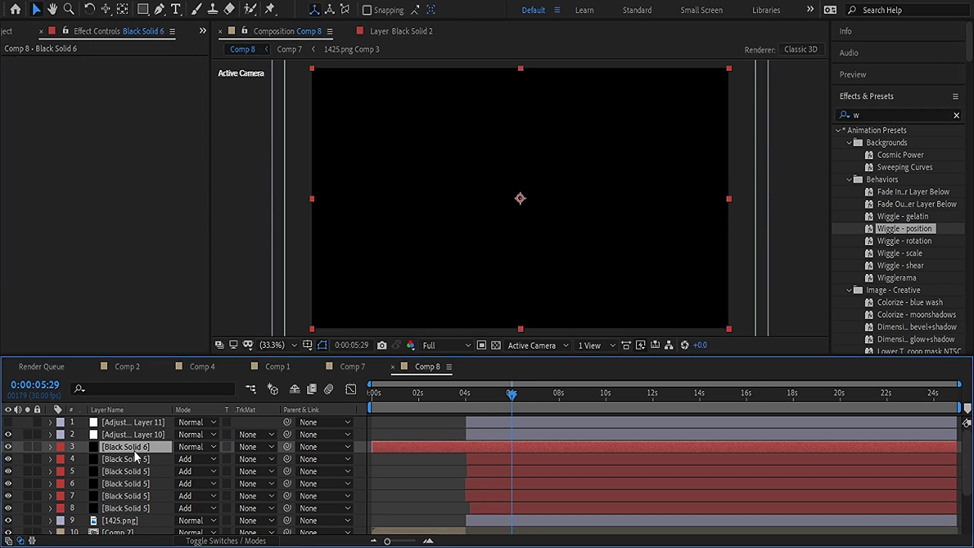
drag(382, 449, 476, 452)
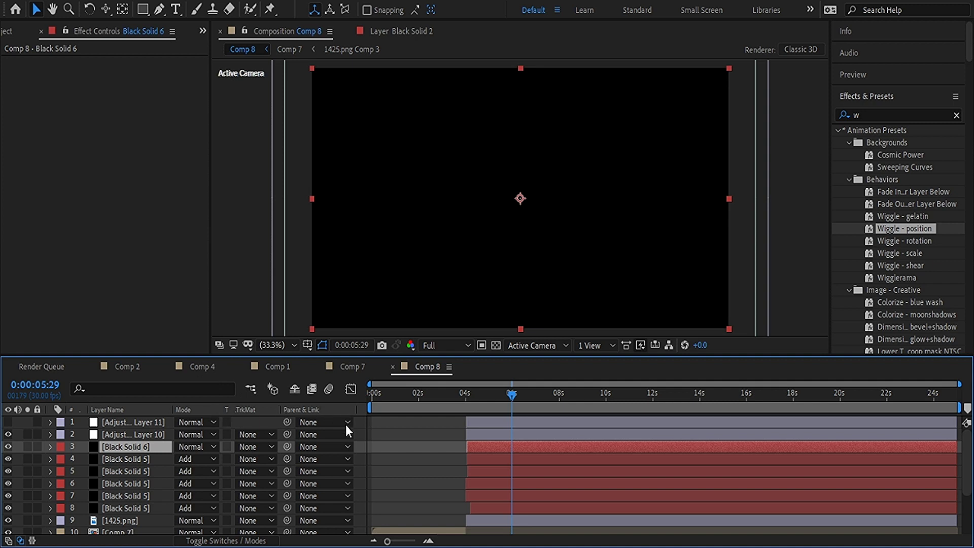
Apply Saber to Black Solid 6 and make its core follow the pasted 1425.png masks with core type Layer Masks
key(ctrl+alt+shift+e)
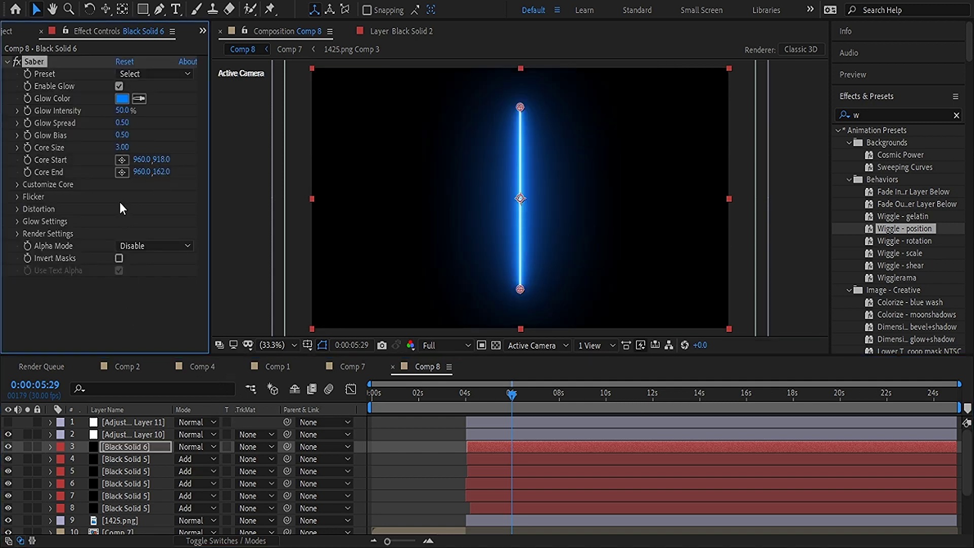
click(111, 204)
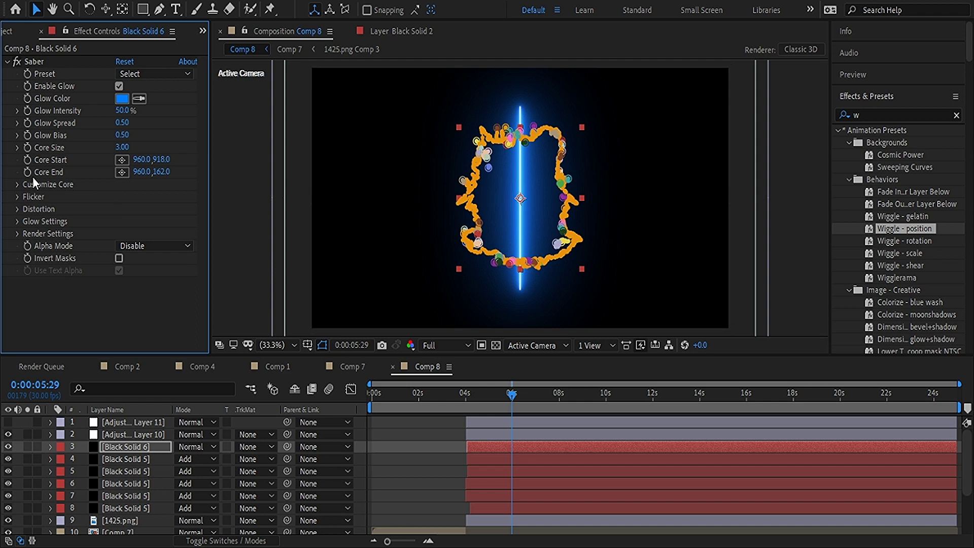
click(19, 196)
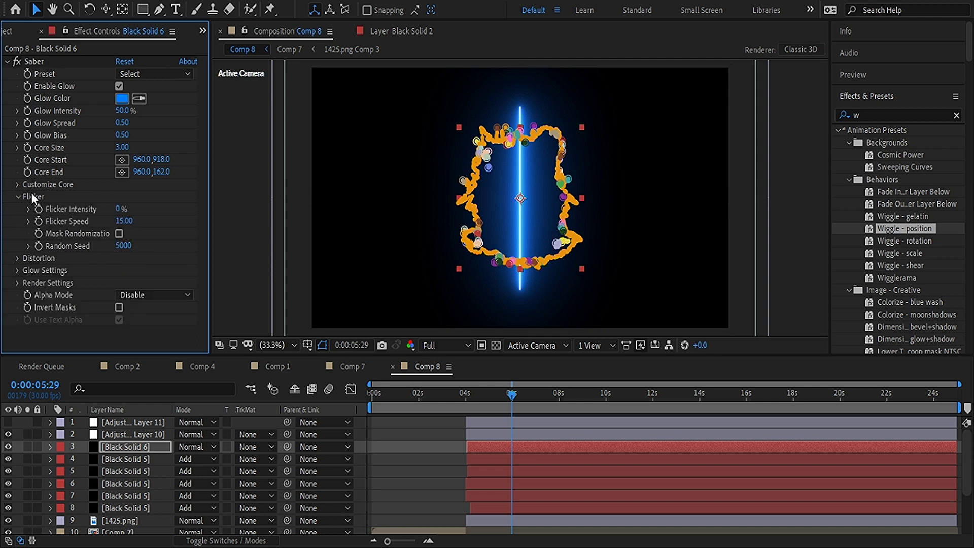
click(17, 184)
click(133, 196)
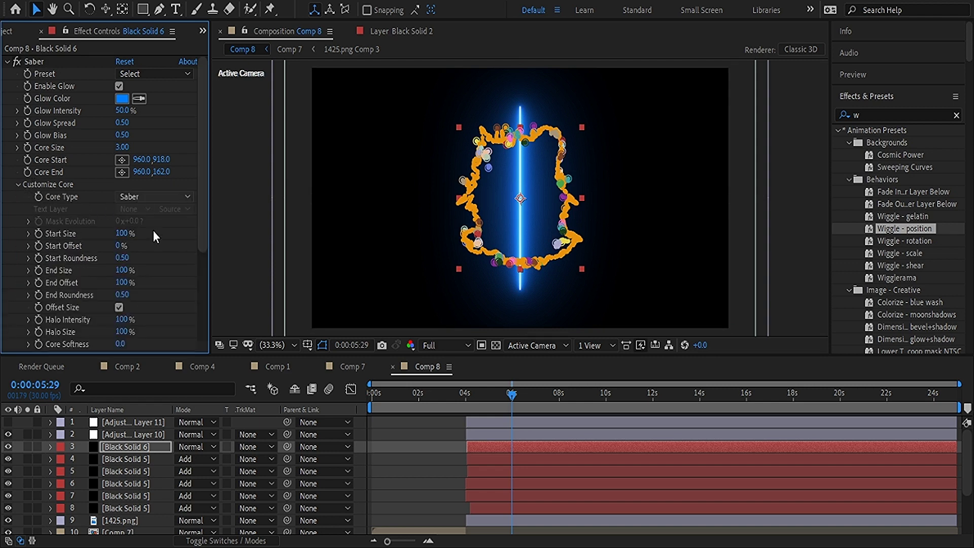
click(153, 229)
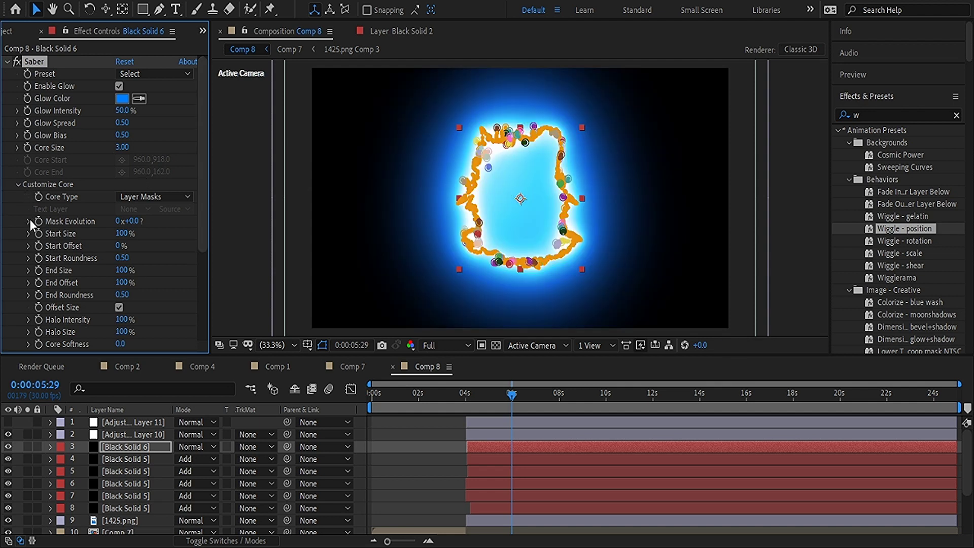
Set Black Solid 6's scale to 129% to match the scale of the 1425.png layer
click(115, 520)
key(s)
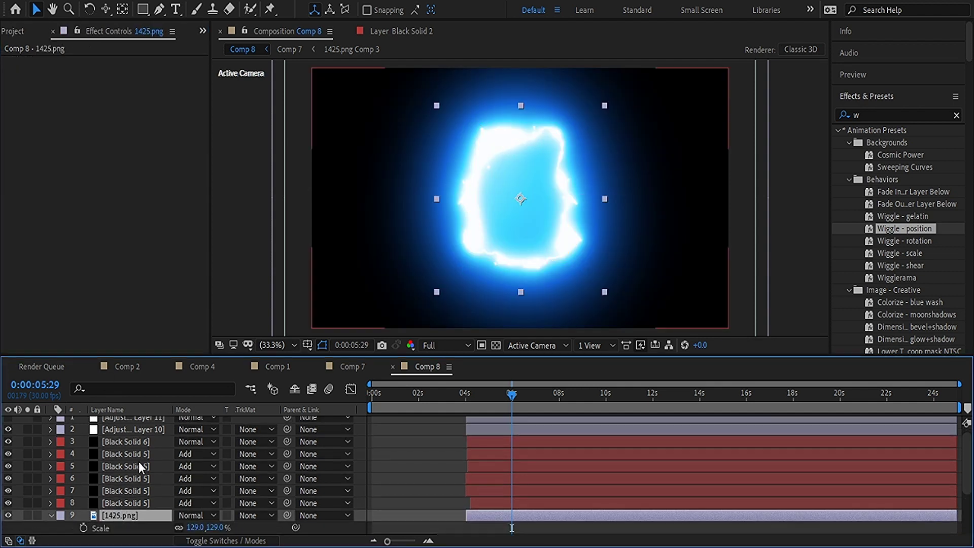
click(123, 439)
key(s)
drag(200, 454, 216, 458)
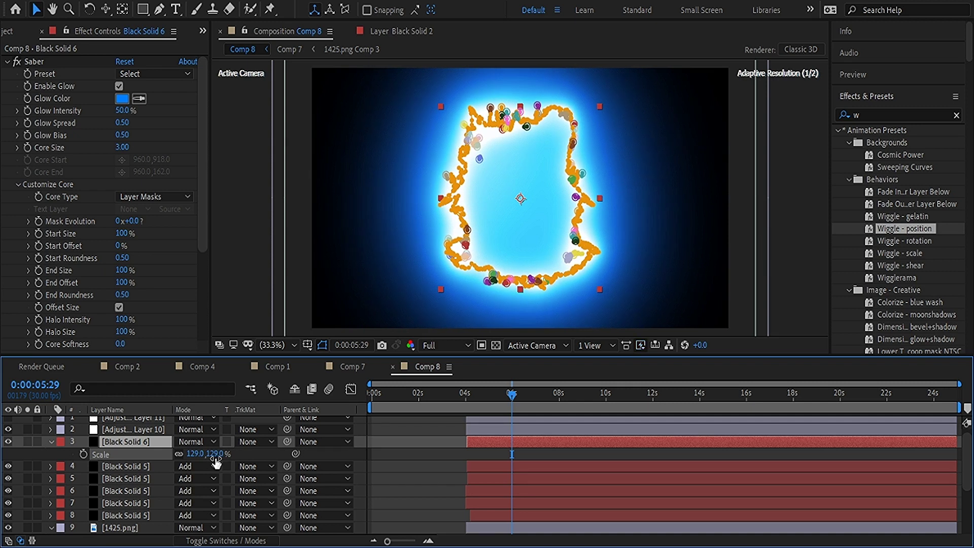
click(54, 443)
Set the Saber preset on Black Solid 6 to Myst and open Comp 2
click(191, 290)
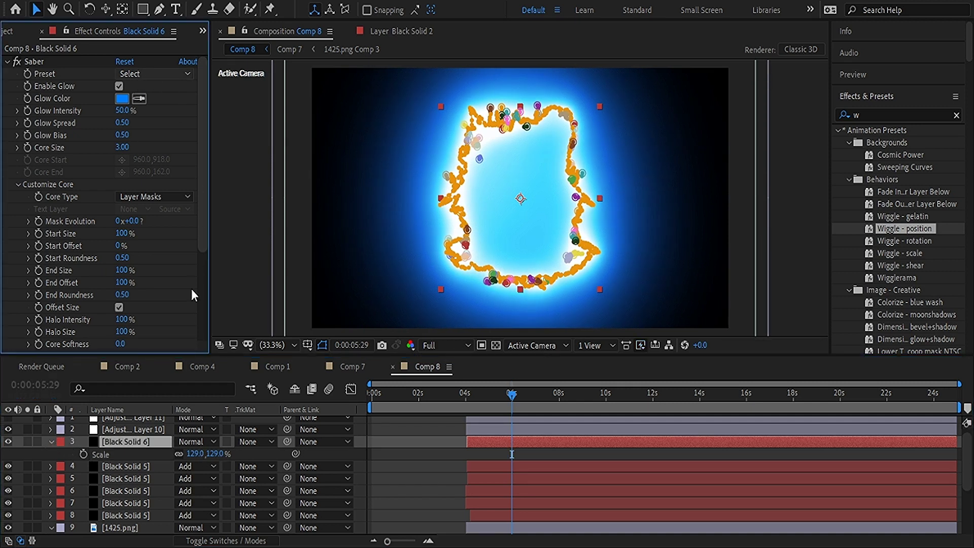
click(196, 381)
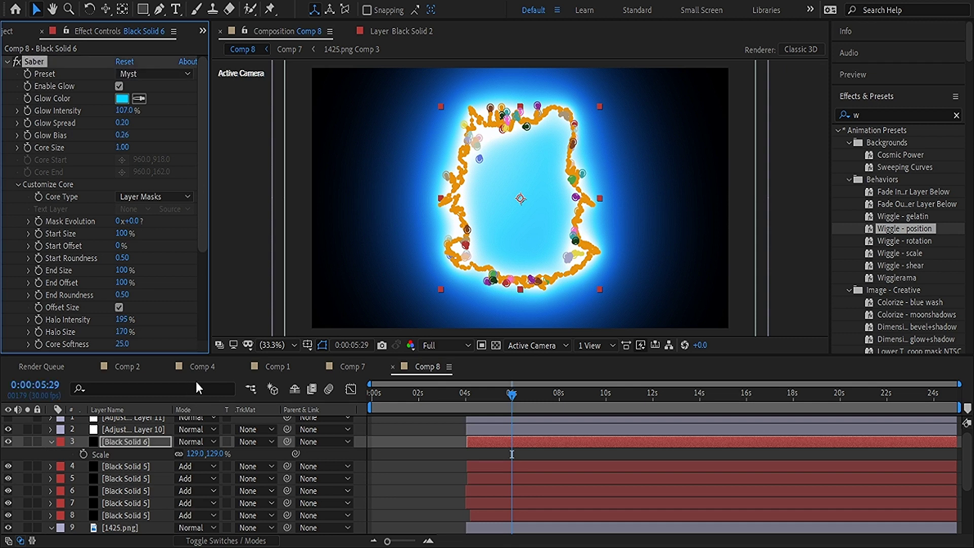
click(190, 364)
click(130, 366)
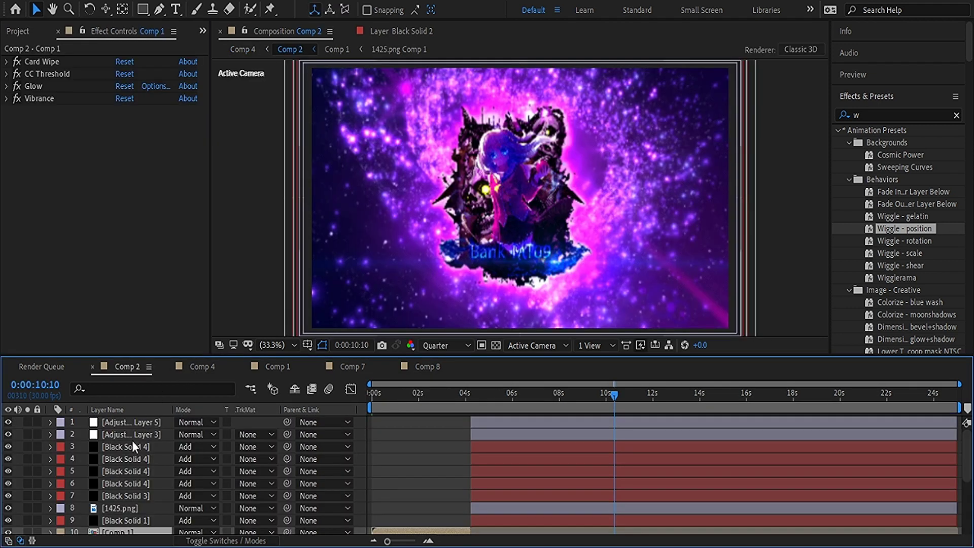
Check the Saber settings of Black Solid 1 in Comp 2 and return to Comp 8
click(126, 460)
click(131, 448)
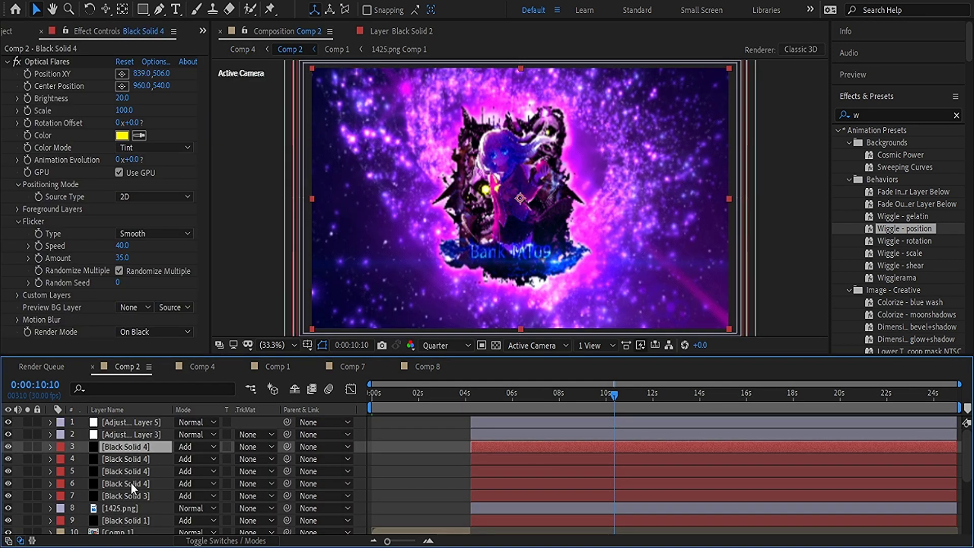
click(129, 519)
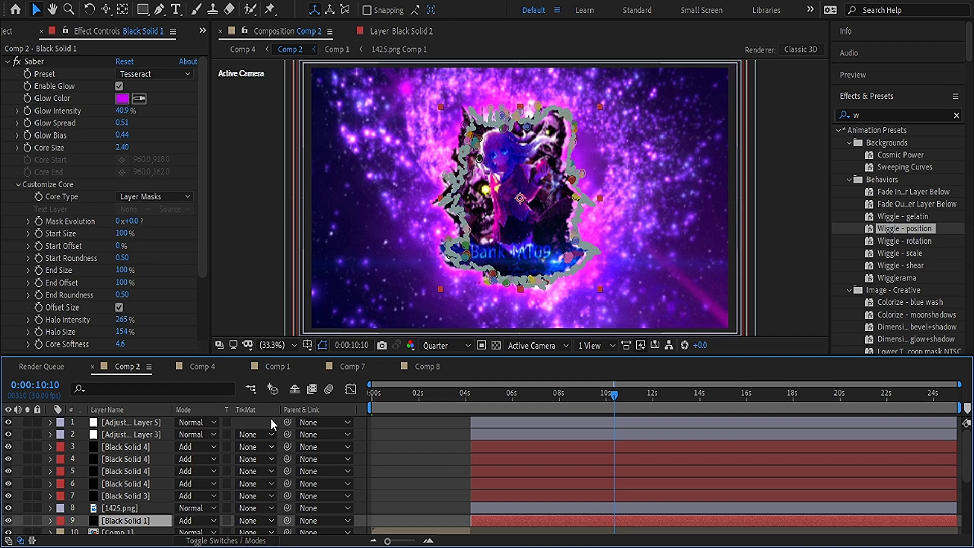
click(412, 366)
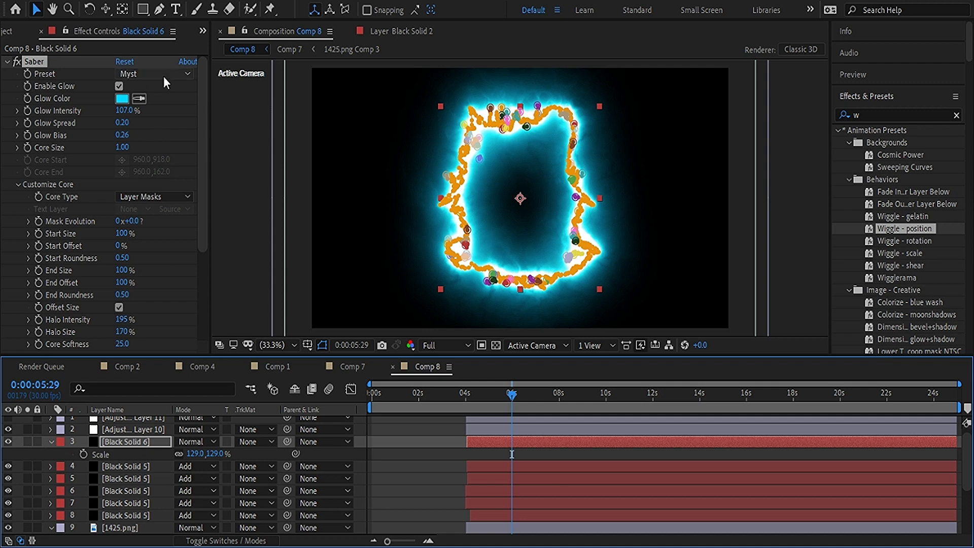
Set Black Solid 6's Saber preset to Tesseract with a purple glow and place the layer below 1425.png in Add mode
click(195, 136)
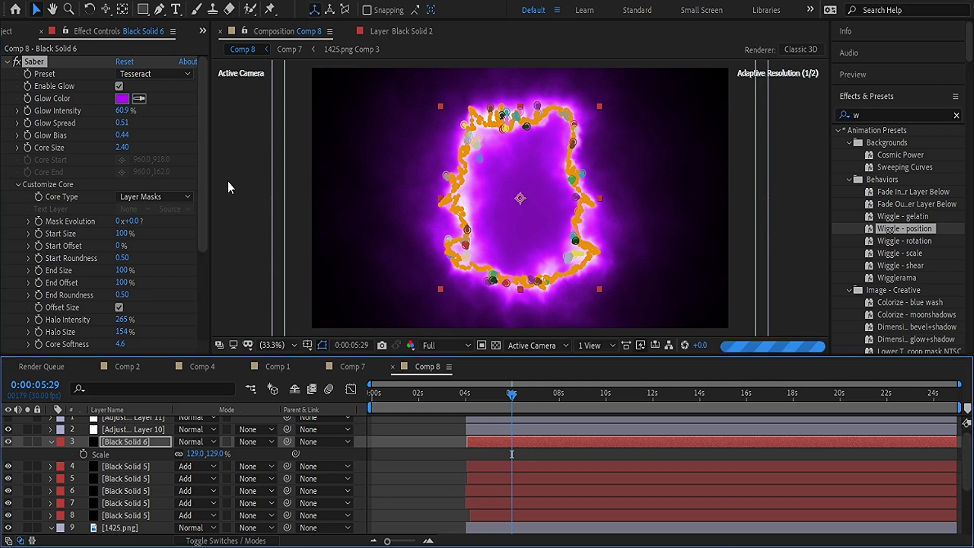
mouse_move(131, 440)
mouse_down()
mouse_move(136, 530)
mouse_move(127, 451)
mouse_up()
click(51, 419)
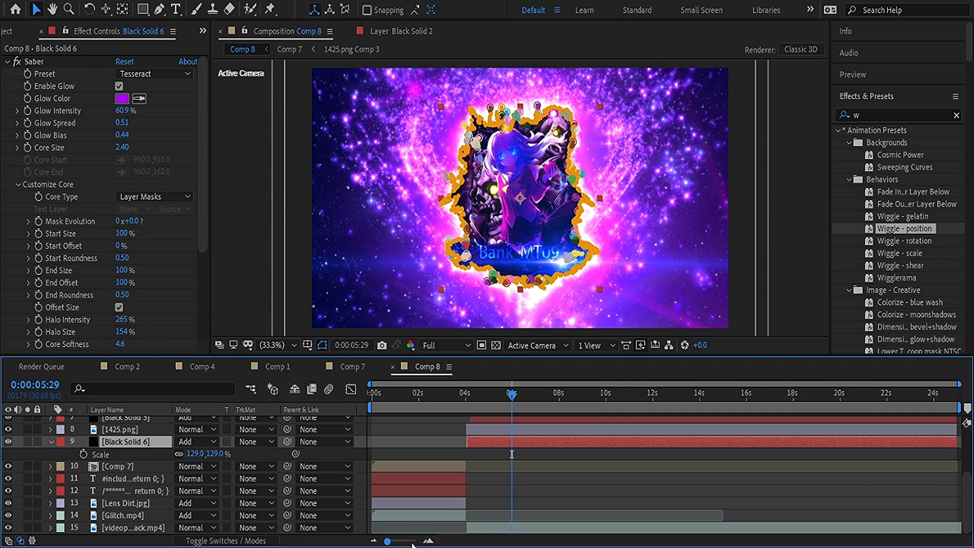
Align the starts of Black Solid 6 and all five Black Solid 5 layers at 0:00:04:01
mouse_move(388, 541)
mouse_down()
mouse_move(414, 540)
mouse_move(406, 541)
mouse_up()
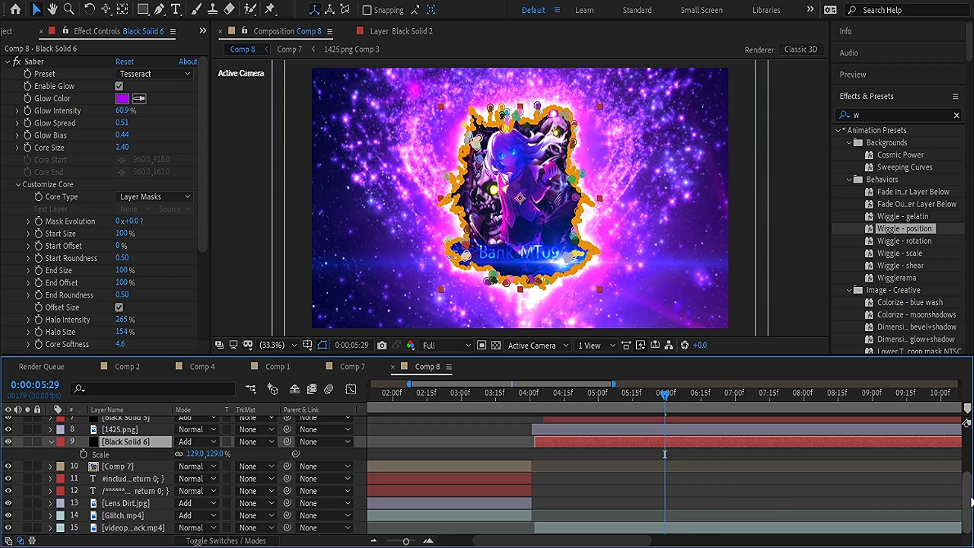
drag(966, 502, 967, 475)
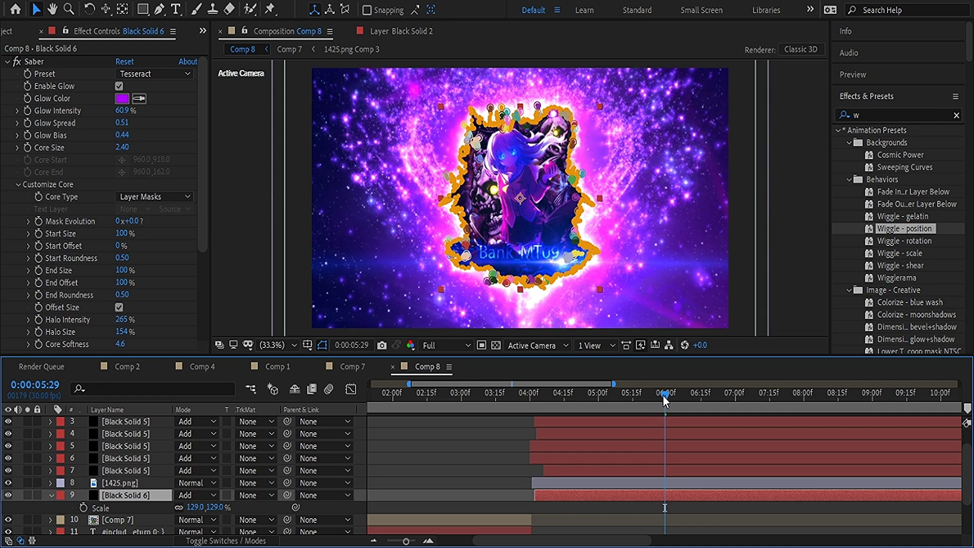
drag(663, 395, 630, 393)
drag(552, 405, 530, 411)
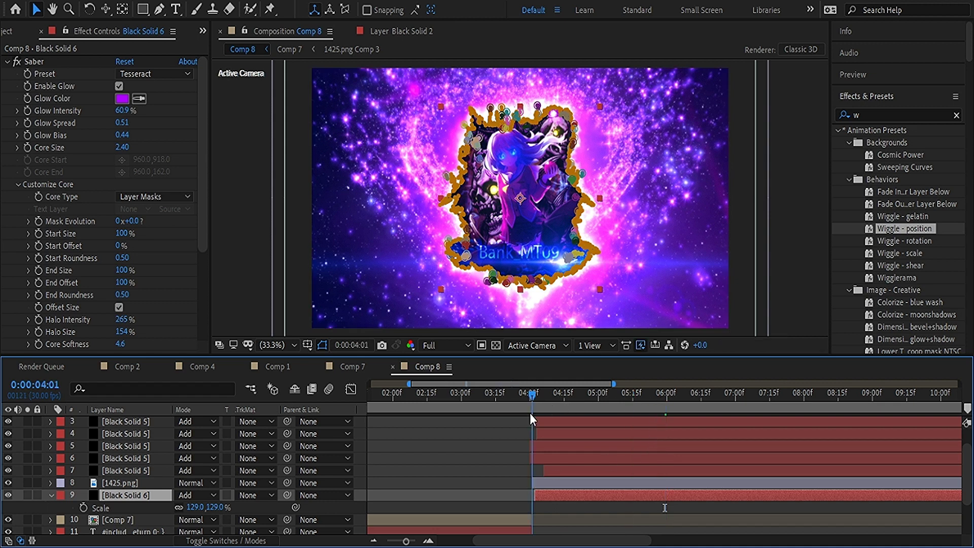
click(539, 470)
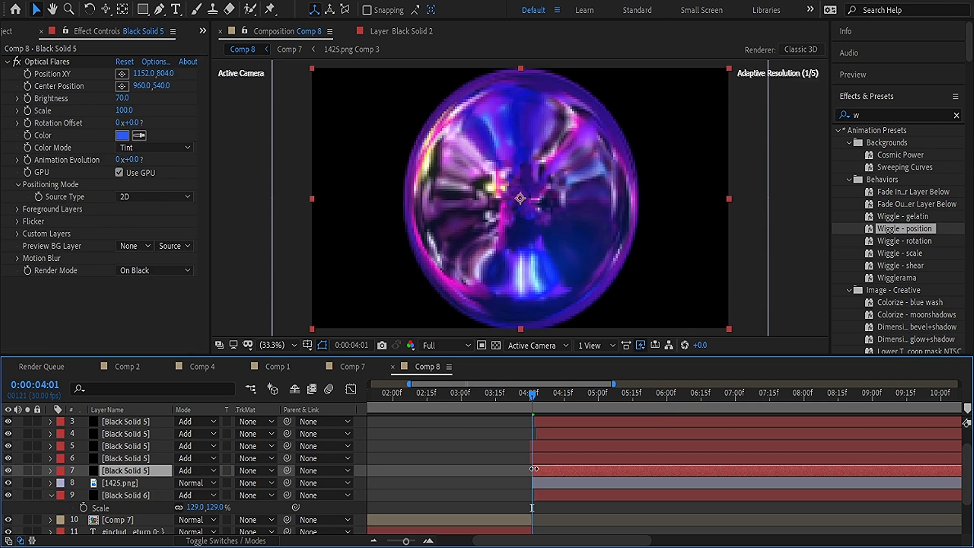
click(531, 457)
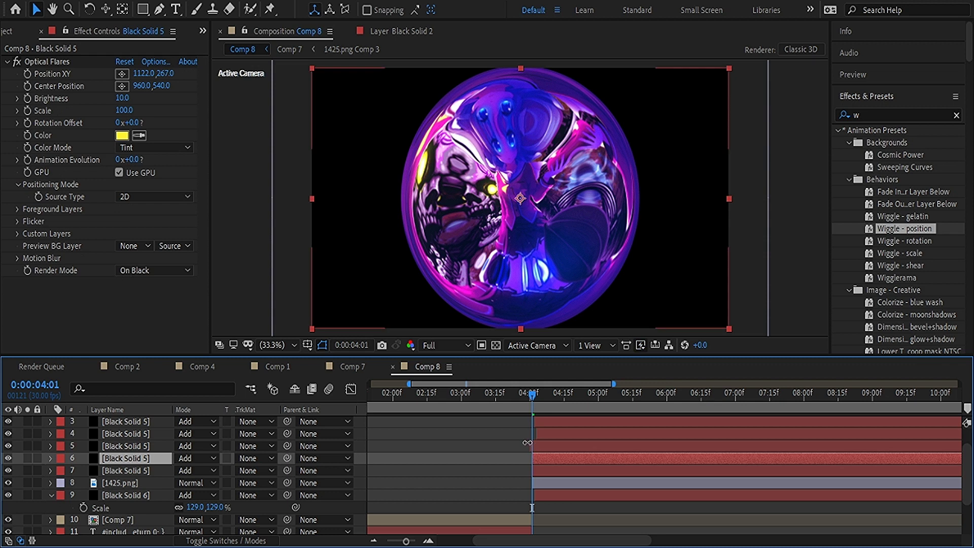
click(544, 444)
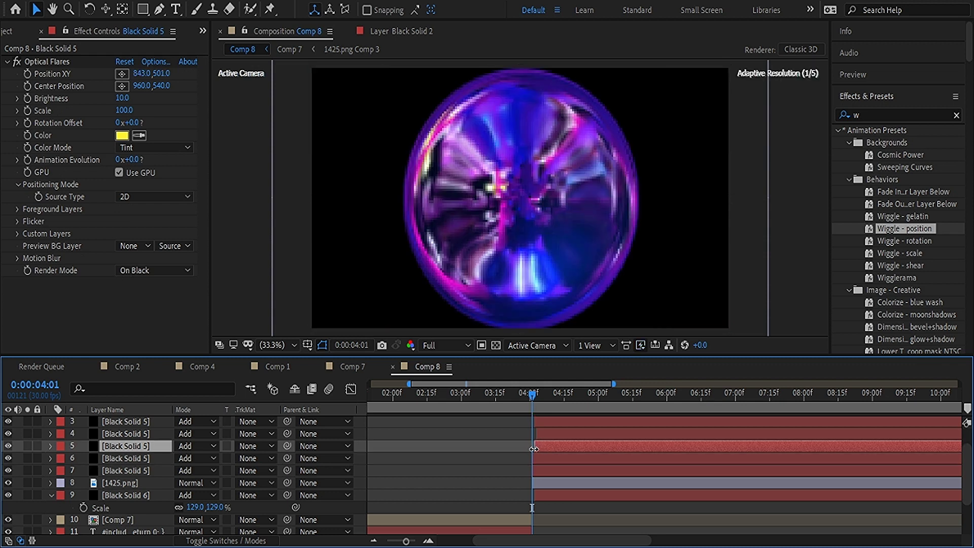
click(542, 435)
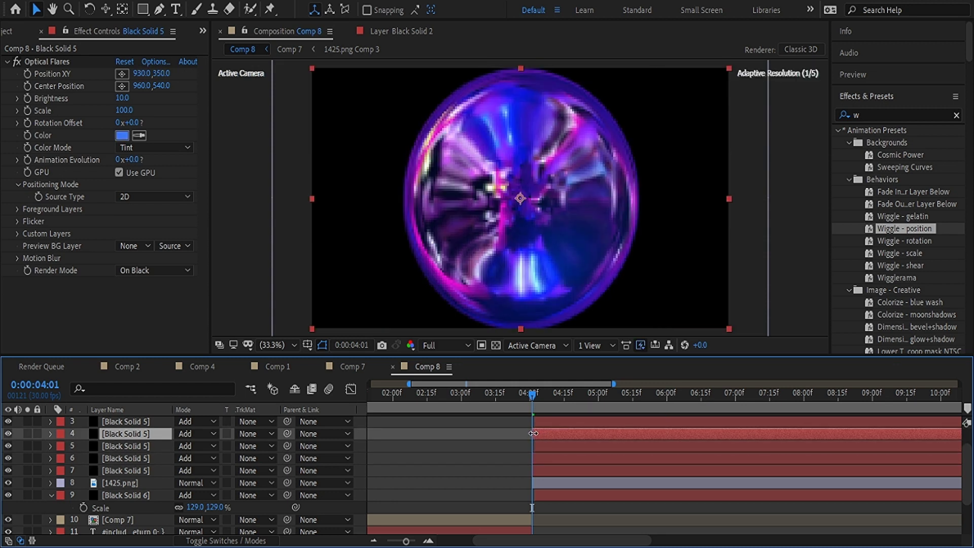
click(533, 446)
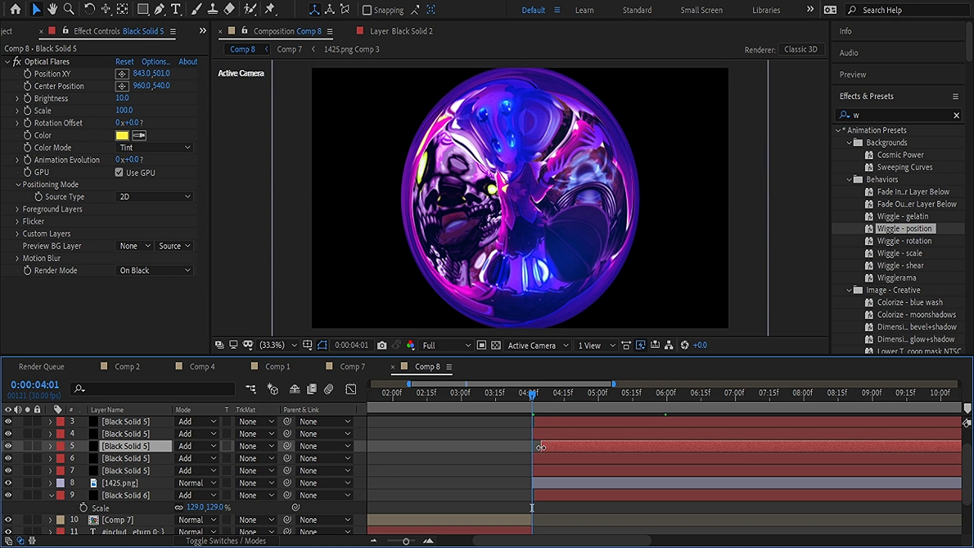
click(531, 422)
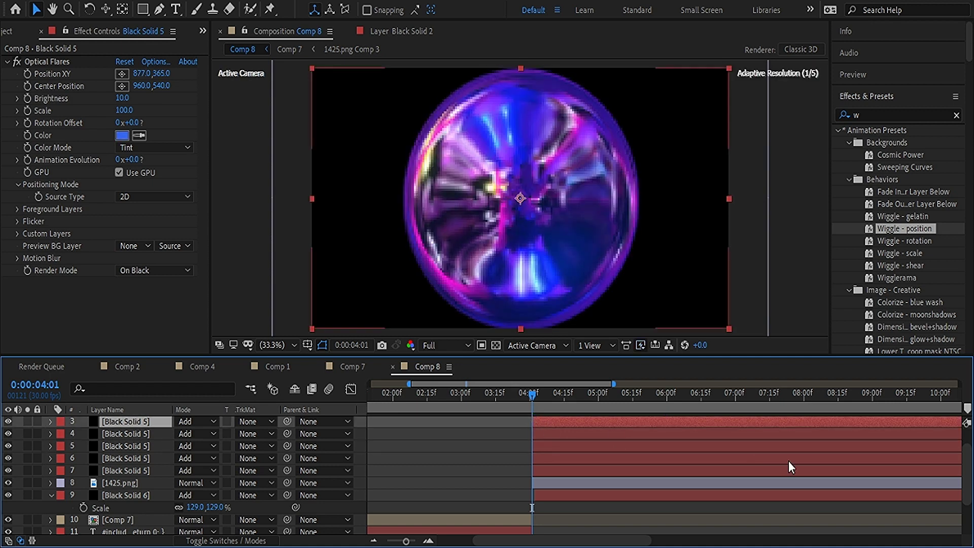
Align the start of videoplayback.mp4 at 0:00:04:01 and scrub through the character scene
scroll(971, 453, up, 2)
scroll(970, 452, down, 3)
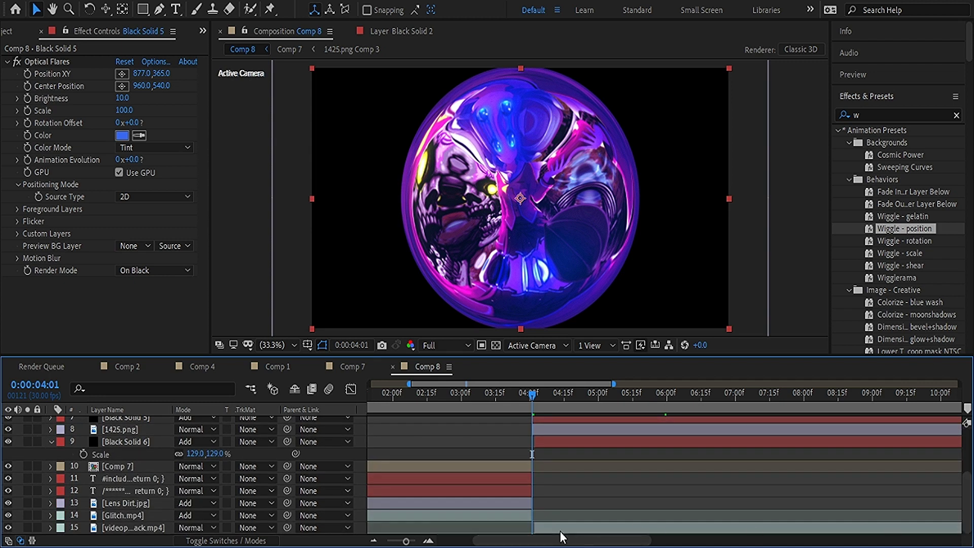
click(543, 530)
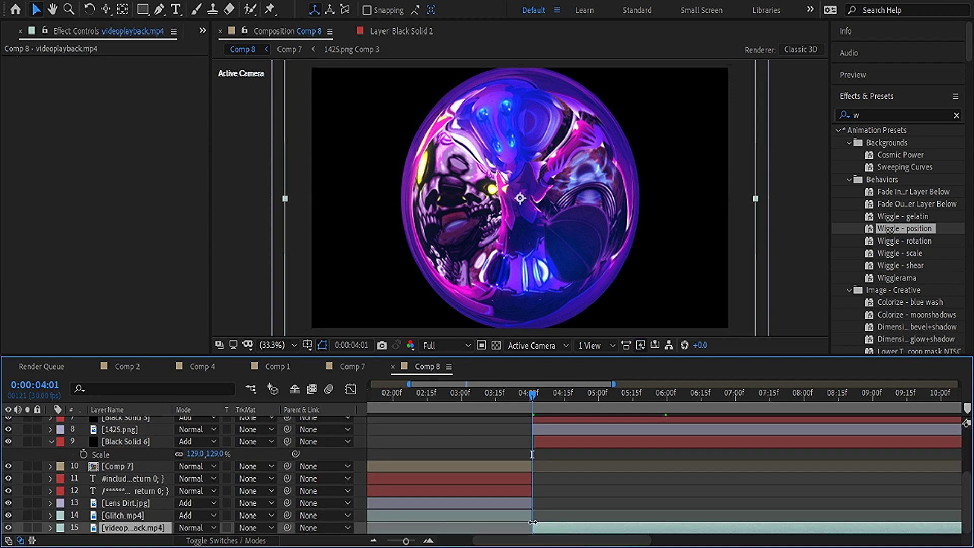
scroll(968, 477, up, 4)
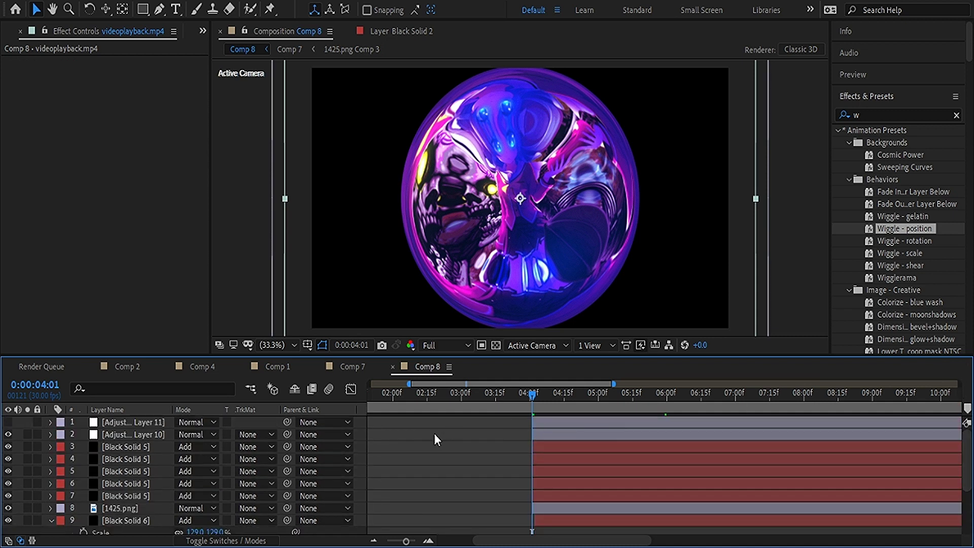
drag(406, 541, 374, 531)
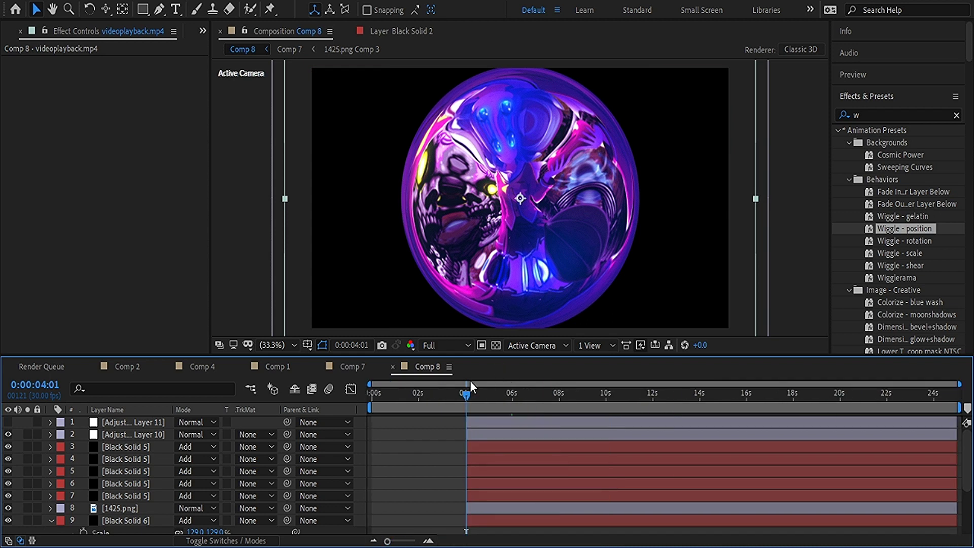
drag(467, 394, 592, 404)
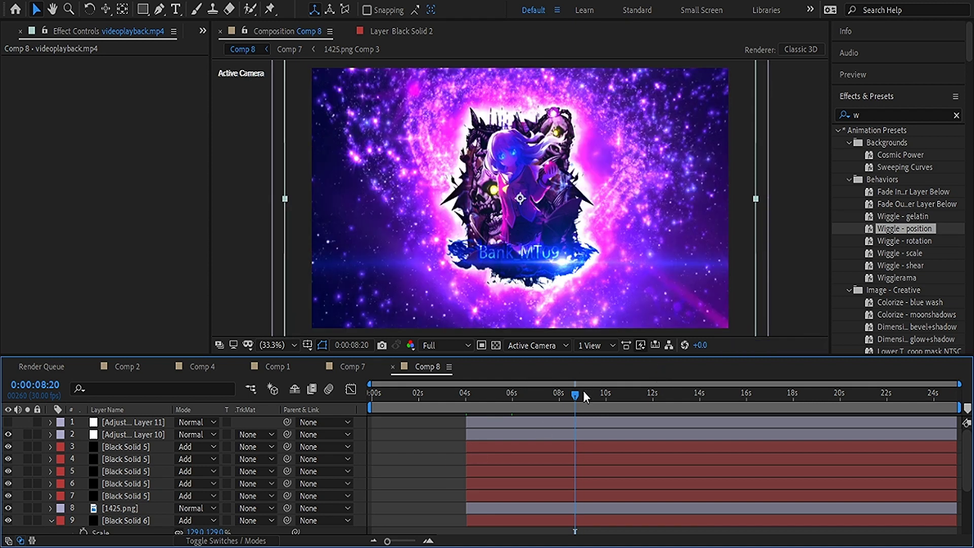
drag(574, 395, 513, 406)
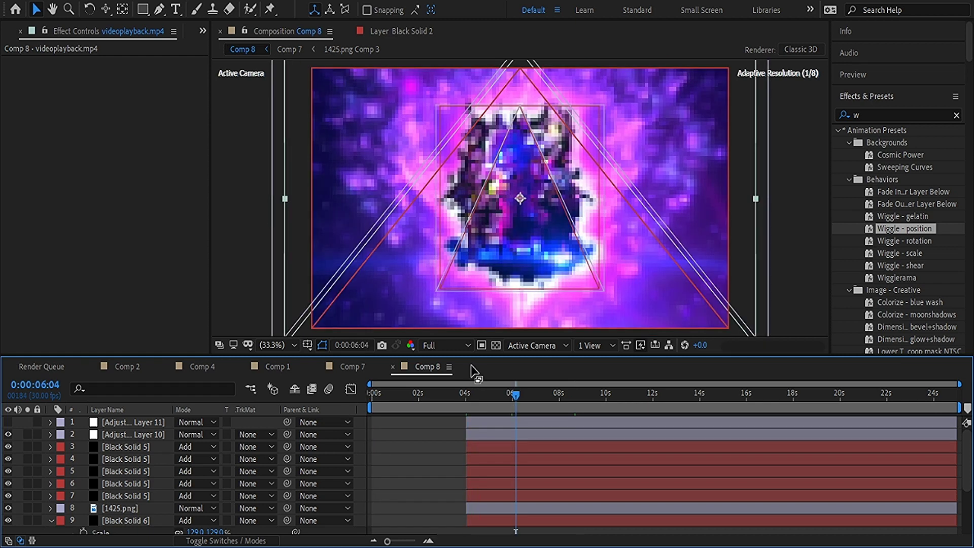
Create a new composition named Comp 9 and place Comp 8 in it as a layer
click(203, 31)
click(215, 46)
scroll(196, 248, down, 4)
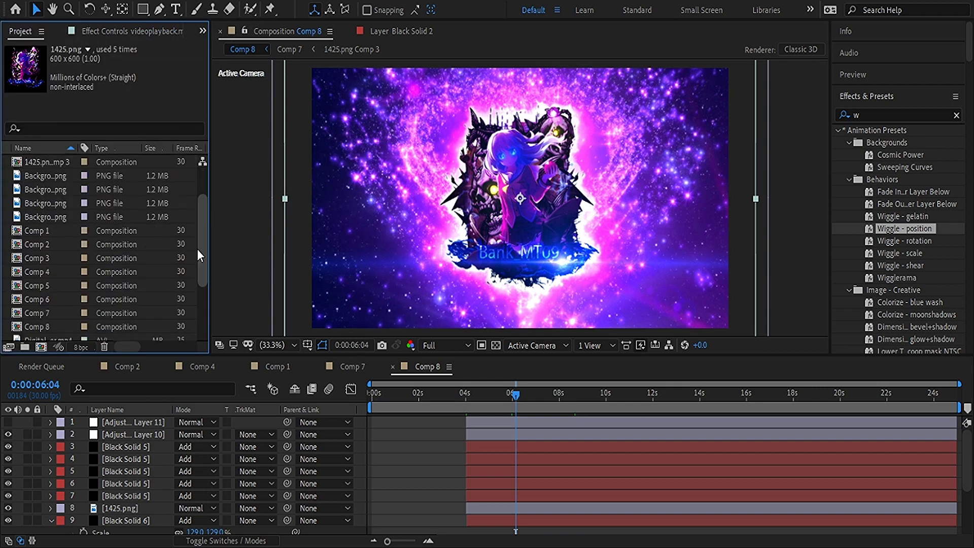
click(131, 335)
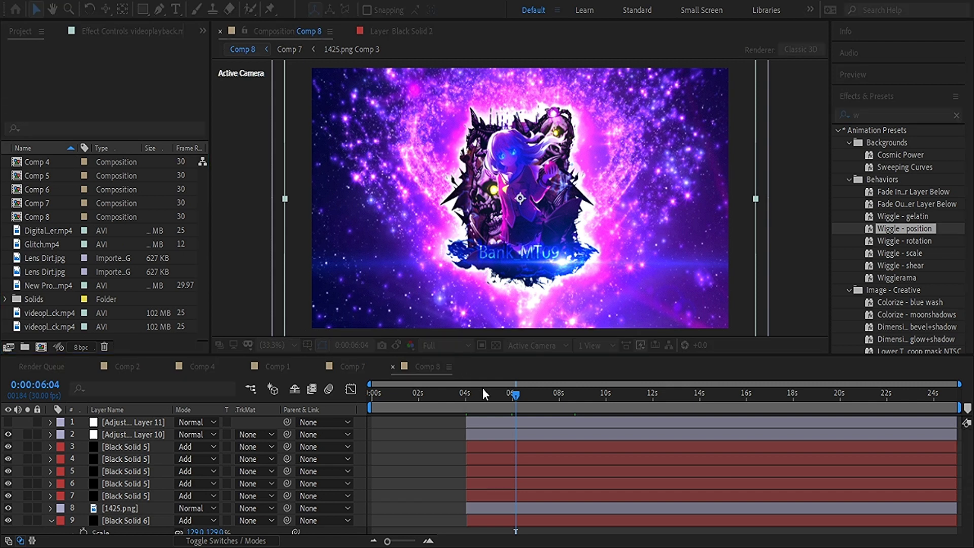
key(Return)
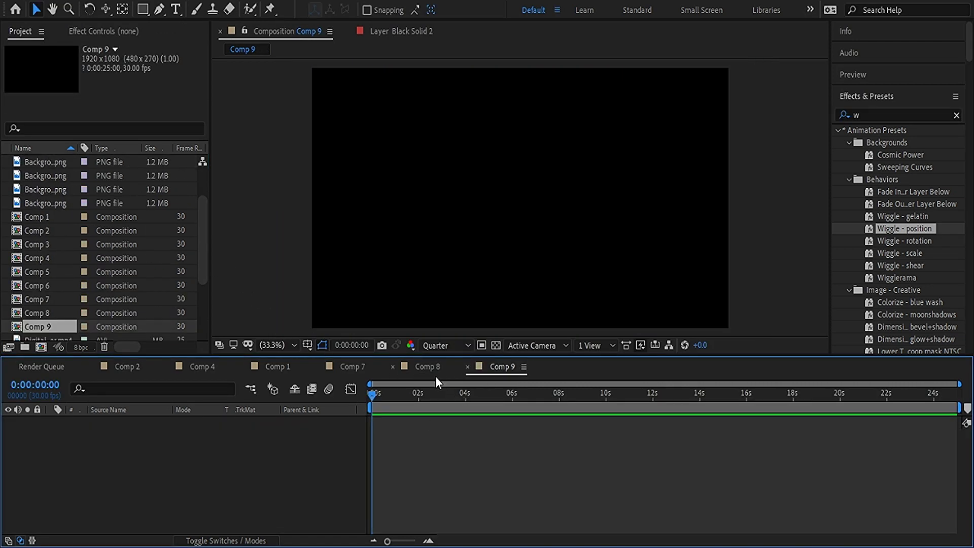
click(44, 313)
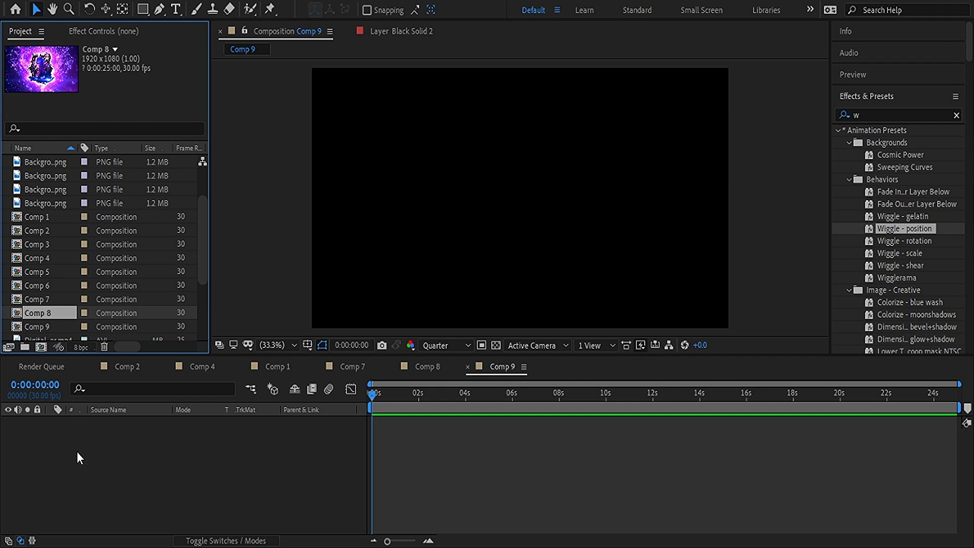
drag(43, 310, 81, 423)
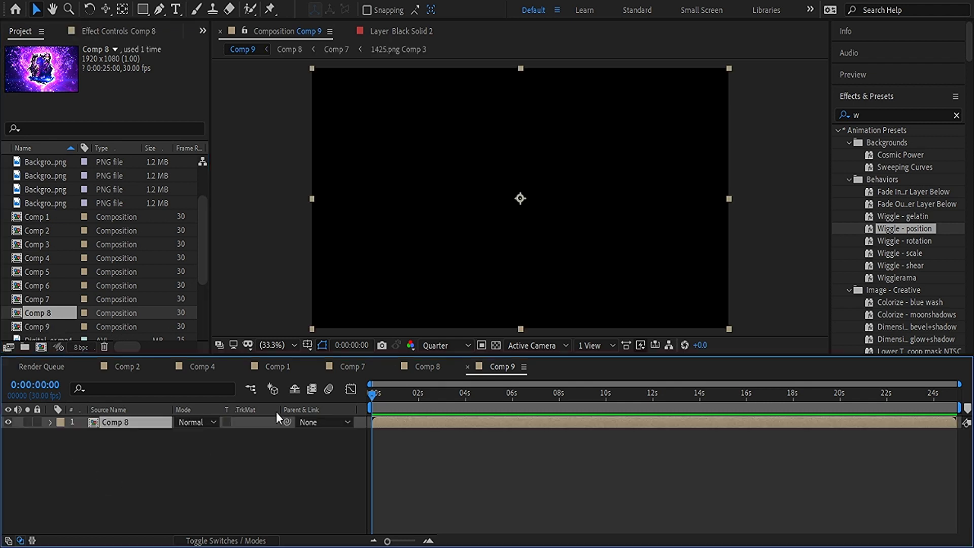
Preview Comp 9 from its start to about 5 s
click(880, 77)
click(895, 99)
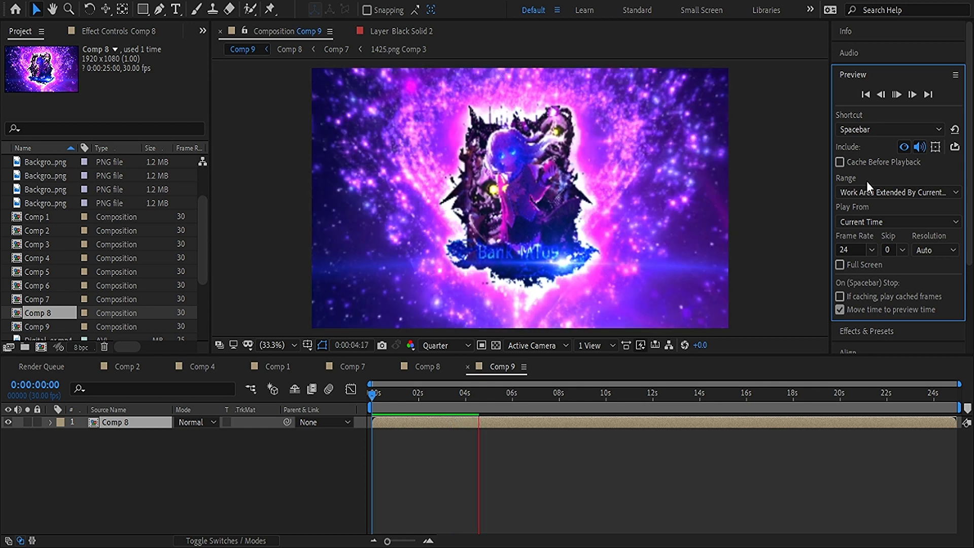
click(904, 93)
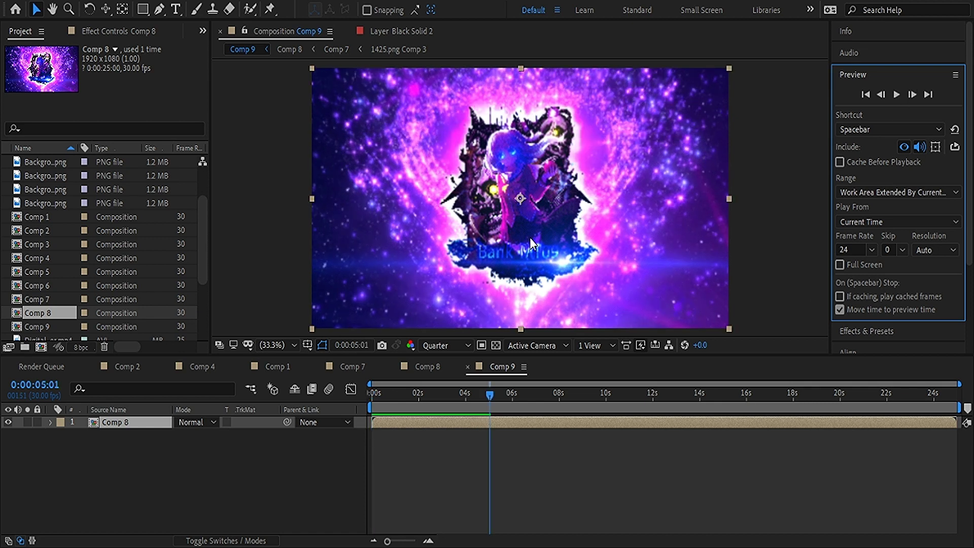
Find the Motion Tile effect and apply it to the Comp 8 layer in Comp 9
click(880, 330)
click(884, 114)
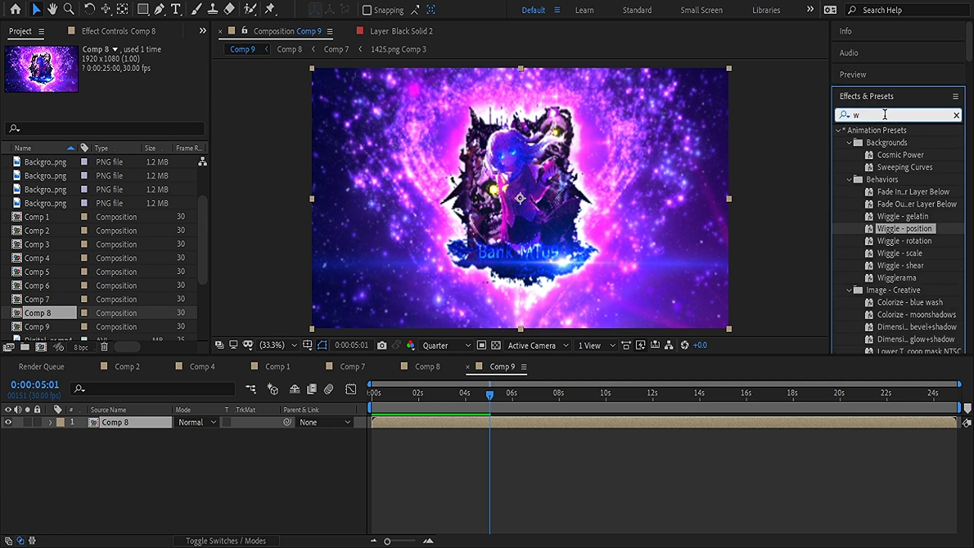
key(BackSpace)
text(M)
key(BackSpace)
text(M)
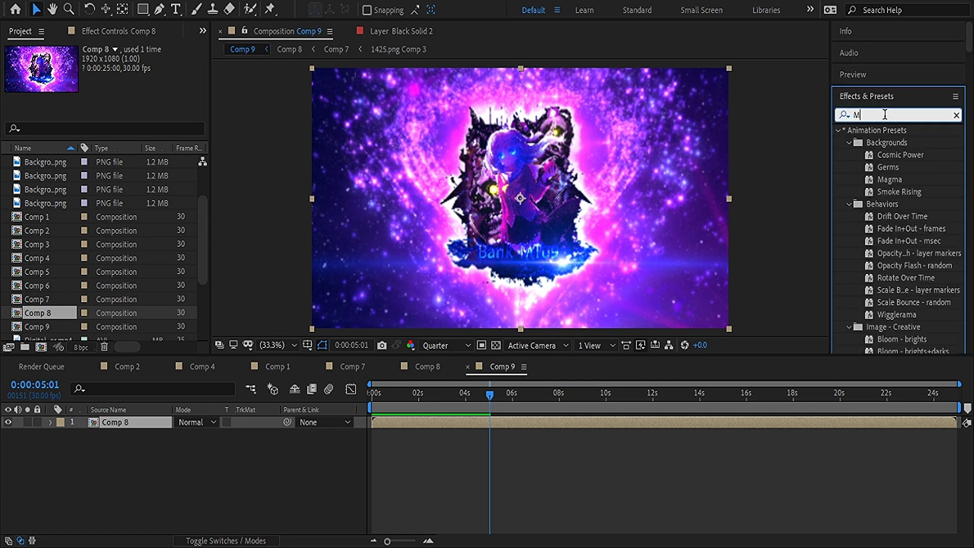
text(OT)
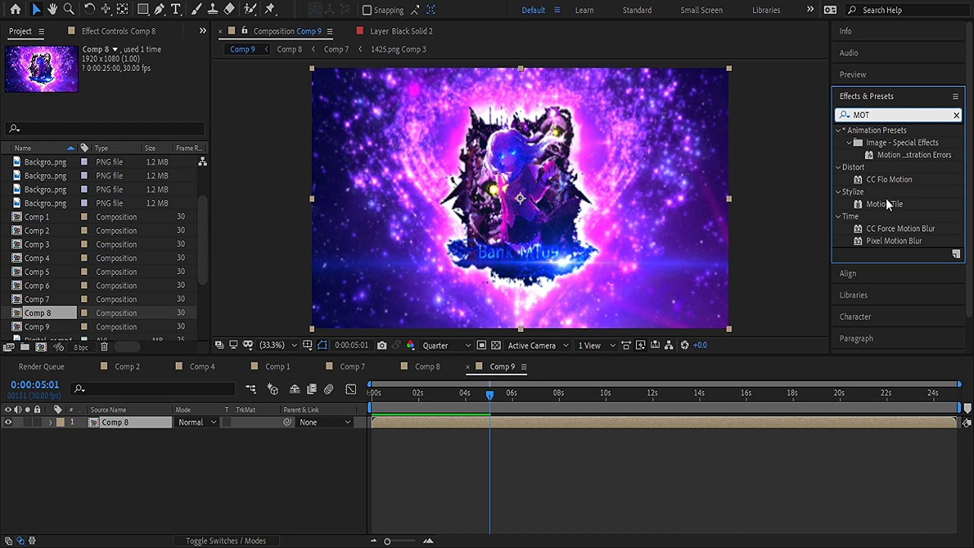
drag(885, 204, 242, 188)
Set Motion Tile's Output Height on the Comp 8 layer to 75 for a letterbox look
click(126, 123)
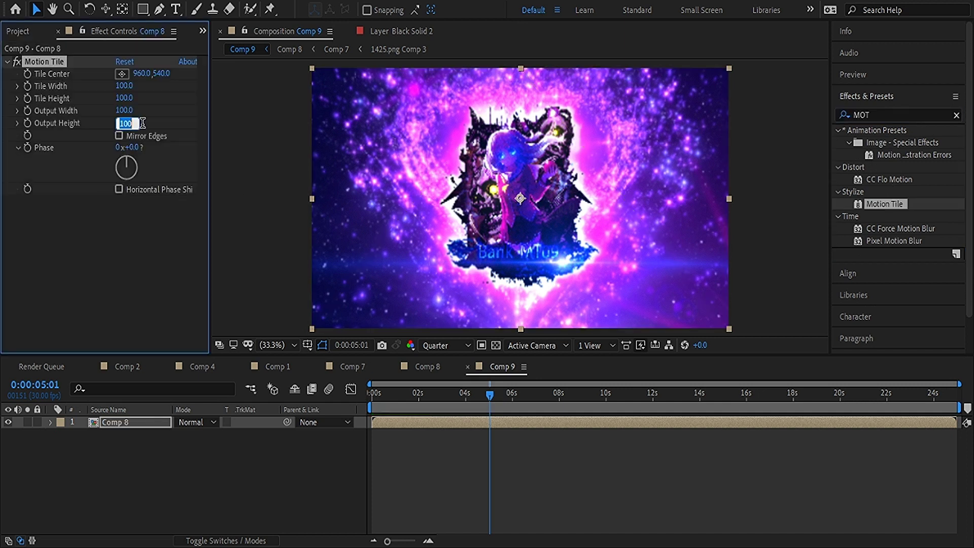
key(BackSpace)
text(75)
key(Return)
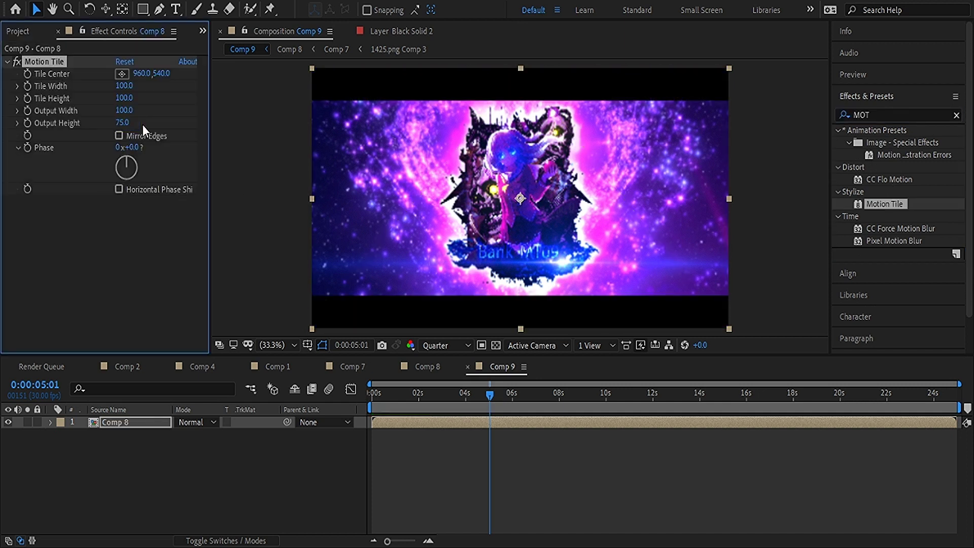
Return to the start of Comp 9 and preview the letterboxed animation
drag(487, 394, 348, 407)
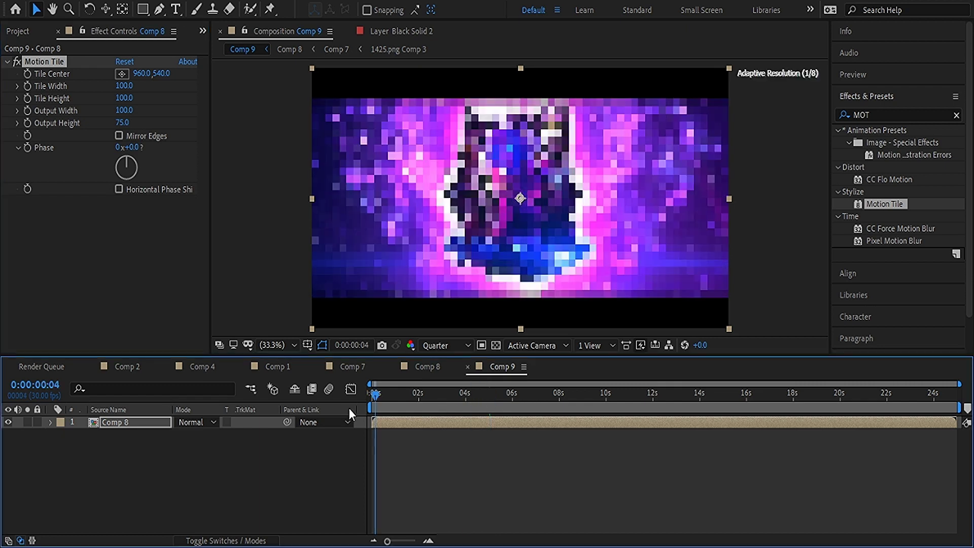
click(864, 79)
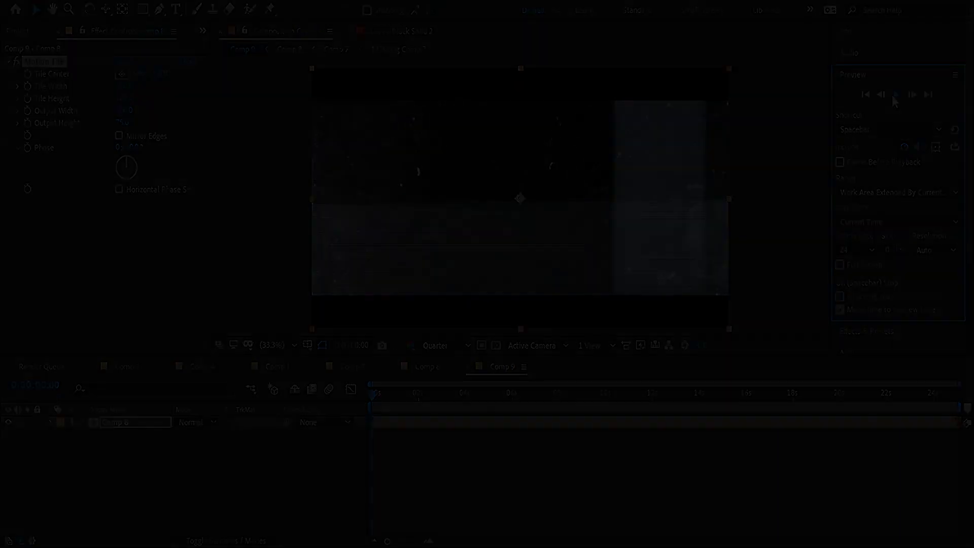